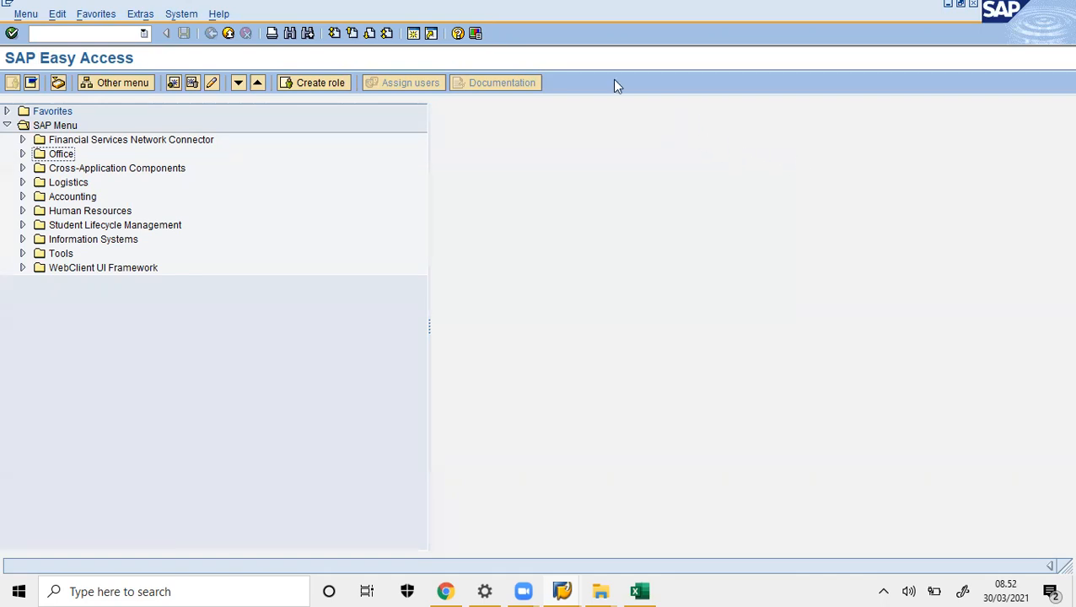
- Expand Accounting > Financial Accounting > Accounts Receivable > Account and open FBL5N Display/Change Line Items
{"action": "left_click", "coordinate": [22, 197]}
{"action": "left_click", "coordinate": [38, 211]}
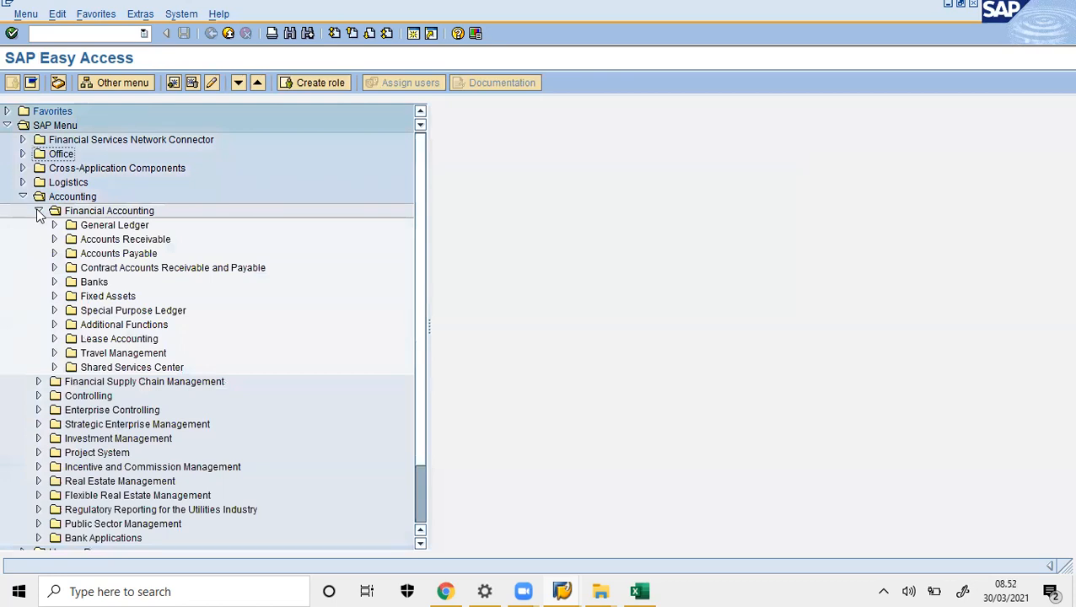
{"action": "left_click", "coordinate": [54, 239]}
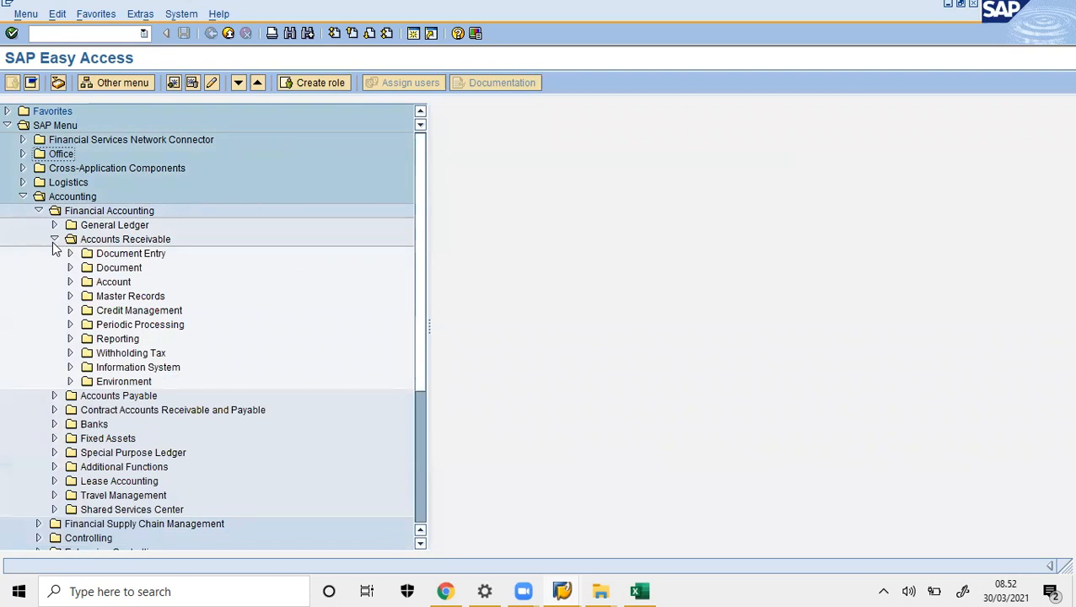
{"action": "left_click", "coordinate": [70, 283]}
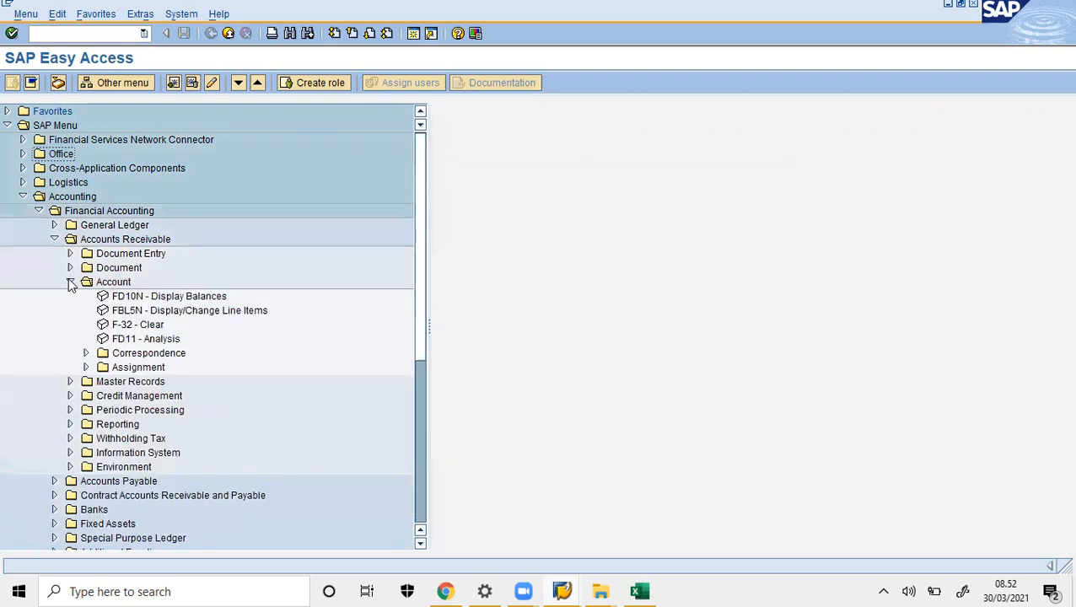
{"action": "double_click", "coordinate": [242, 312]}
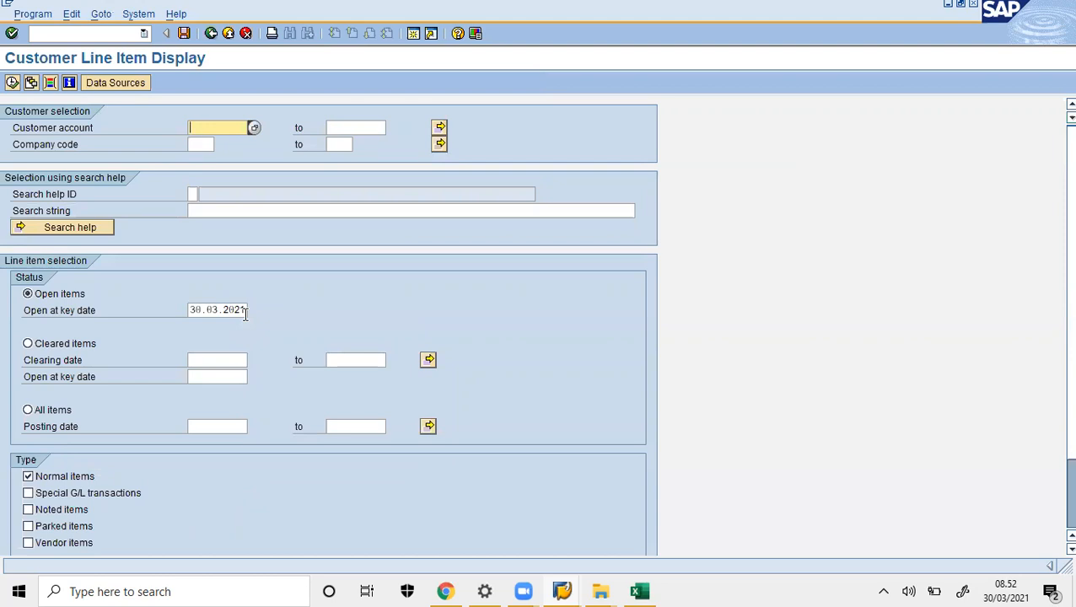
- Enter the customer account and company code 1000, then execute the open item report
{"action": "type", "text": "CSTOMERF"}
{"action": "type", "text": "00"}
{"action": "left_click", "coordinate": [201, 145]}
{"action": "type", "text": "1000"}
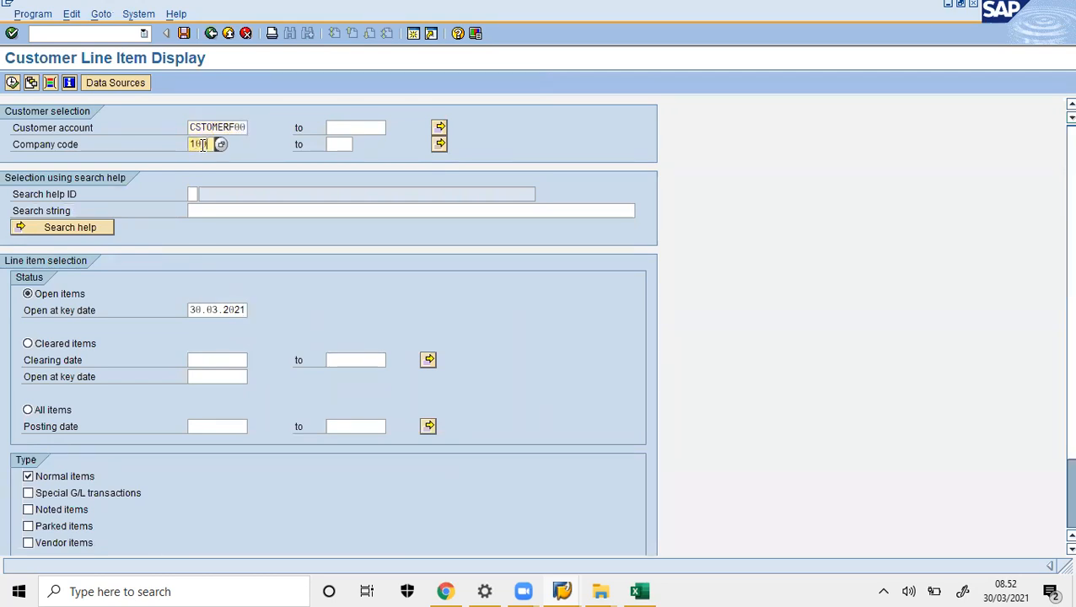
{"action": "left_click", "coordinate": [13, 83]}
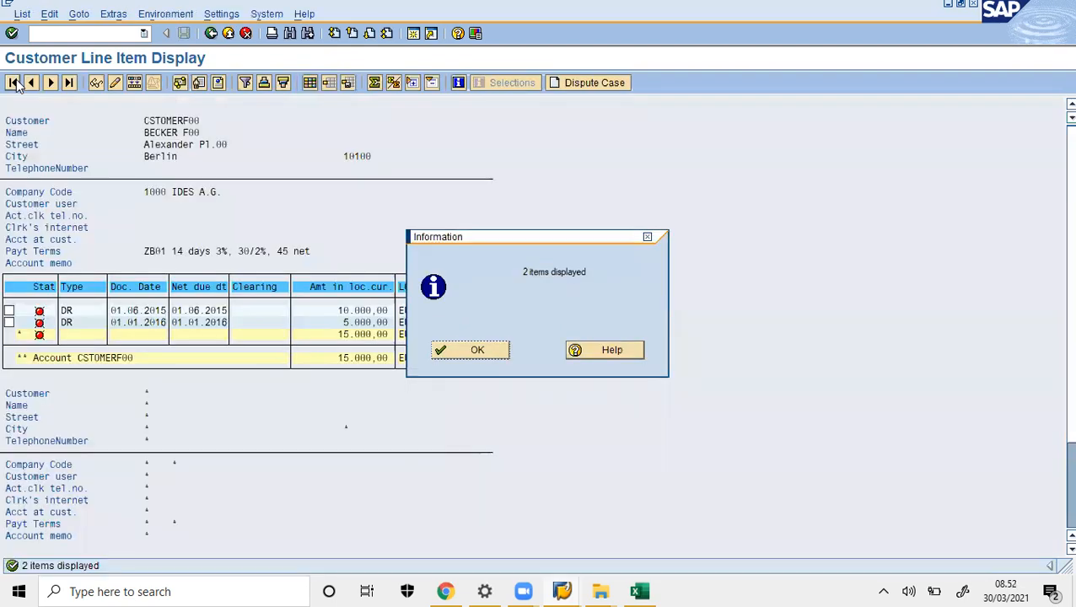
- Close the '2 items displayed' notice and open the Settings menu
{"action": "left_click", "coordinate": [474, 353]}
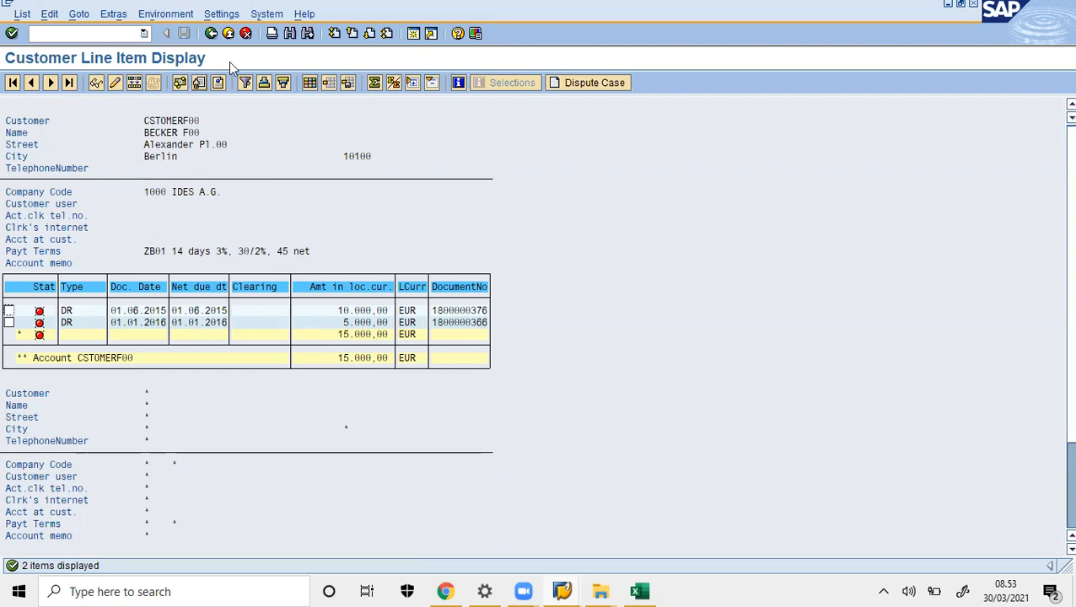
{"action": "left_click", "coordinate": [224, 15]}
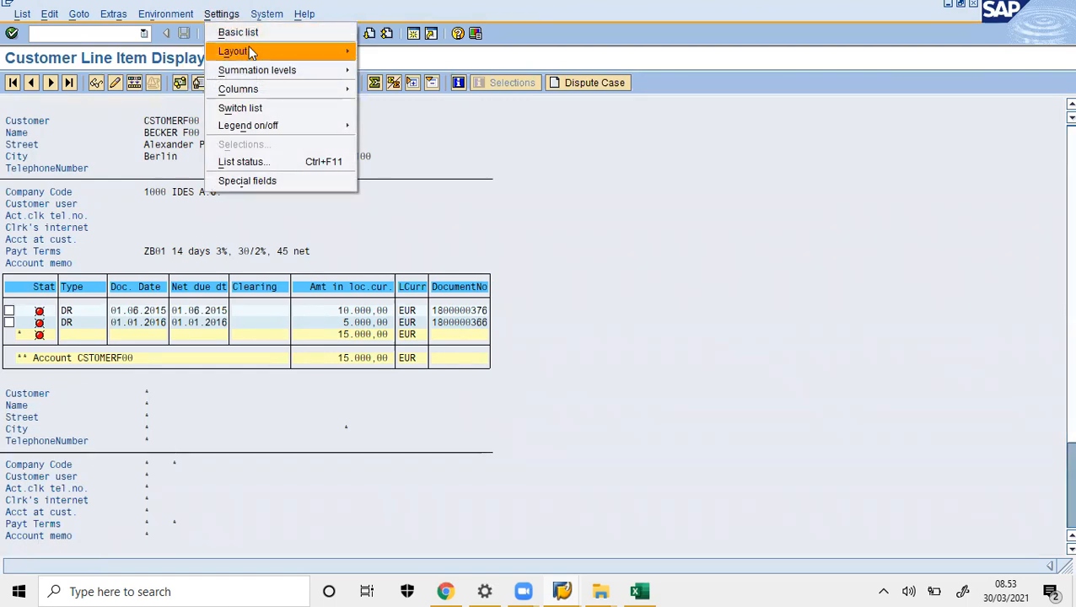
- Apply the standard 1SAP layout with Assignment, DocumentNo, Doc. Date, DD and Text columns
{"action": "mouse_move", "coordinate": [321, 49]}
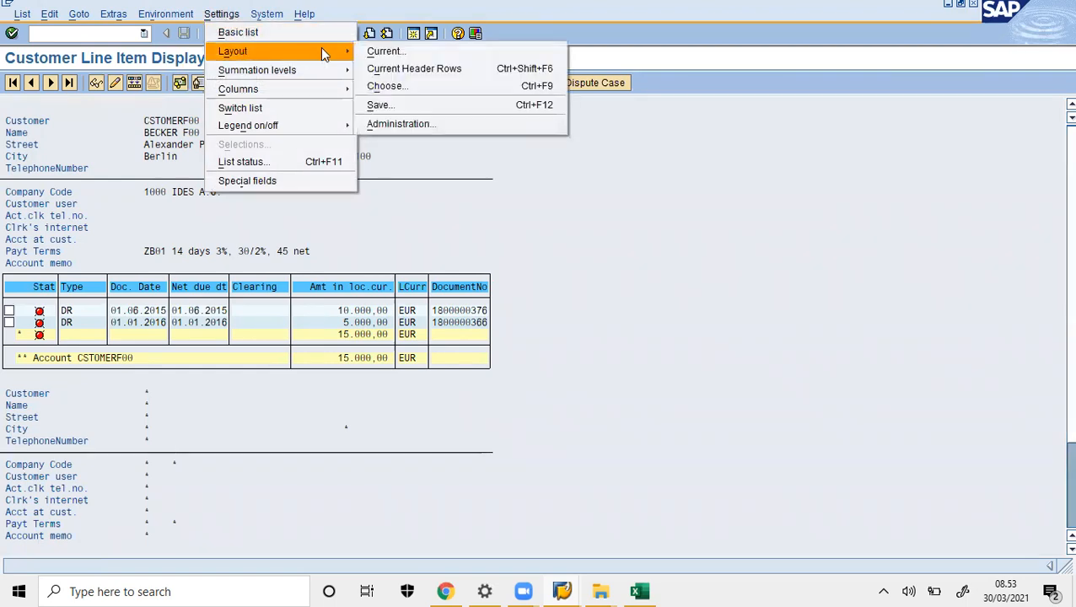
{"action": "left_click", "coordinate": [408, 86]}
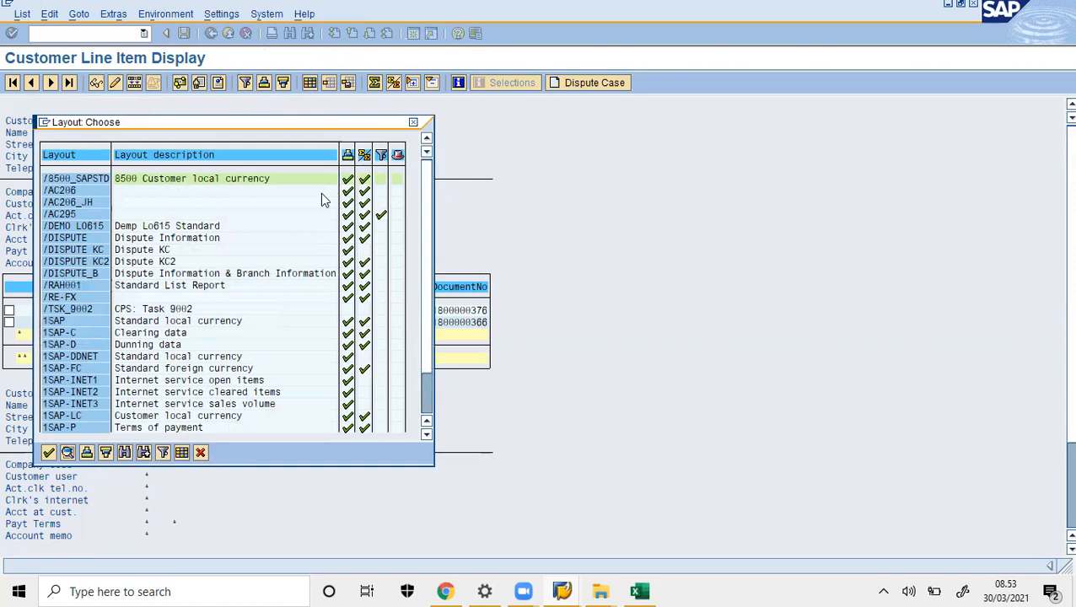
{"action": "left_click", "coordinate": [90, 327]}
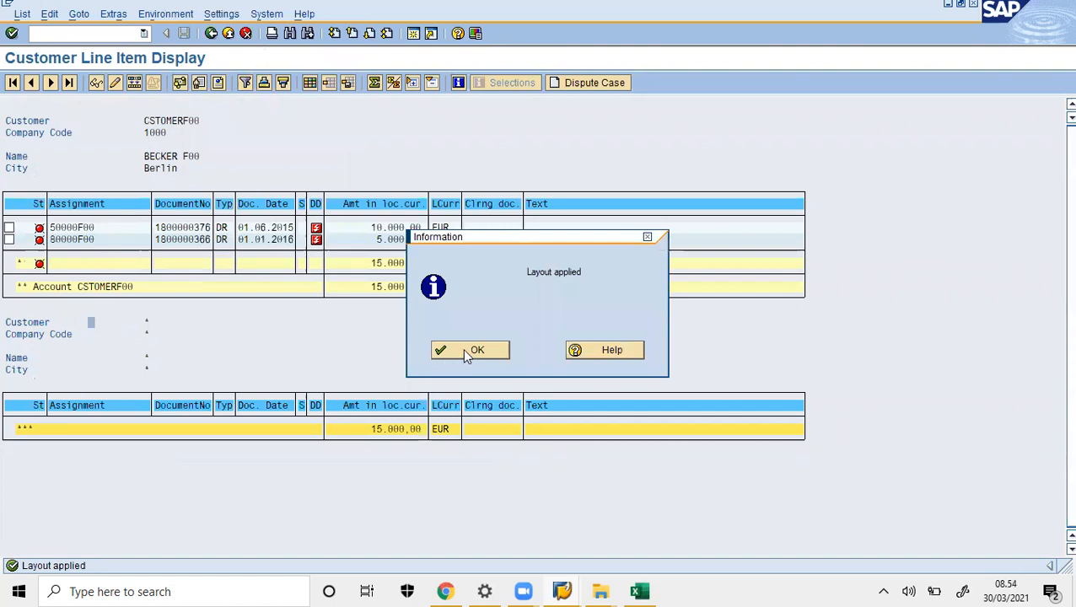
{"action": "left_click", "coordinate": [466, 349]}
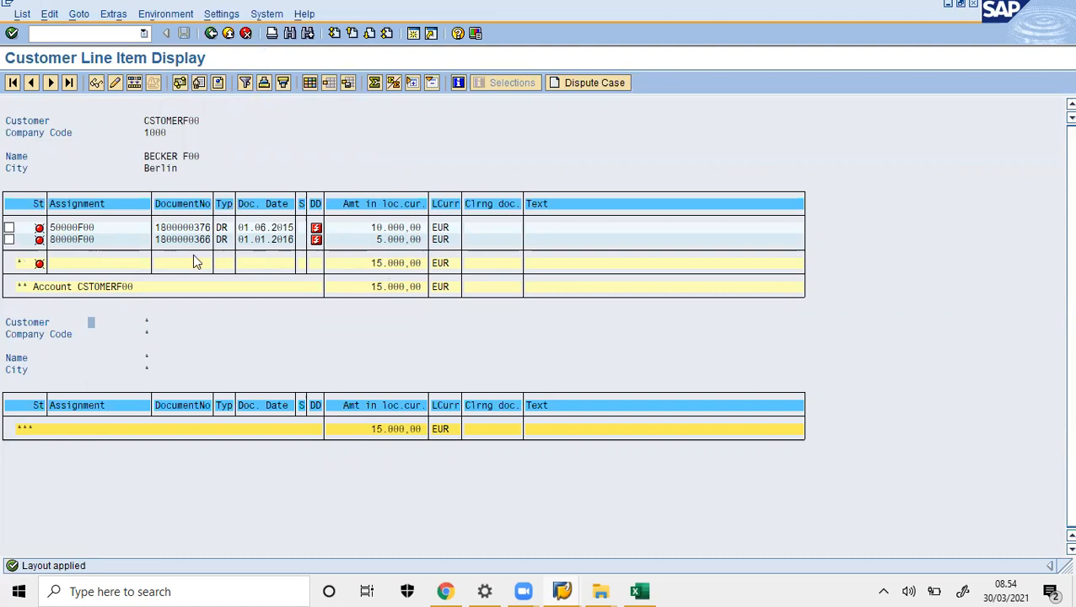
{"action": "double_click", "coordinate": [89, 240]}
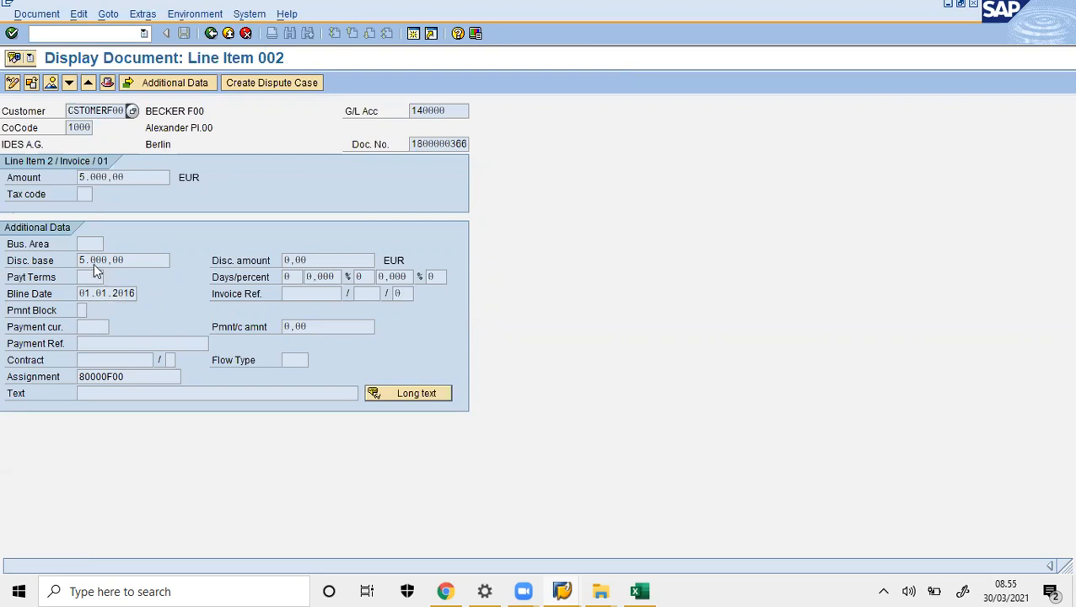
{"action": "mouse_move", "coordinate": [102, 261]}
{"action": "left_mouse_down"}
{"action": "mouse_move", "coordinate": [74, 271]}
{"action": "mouse_move", "coordinate": [89, 257]}
{"action": "left_mouse_up"}
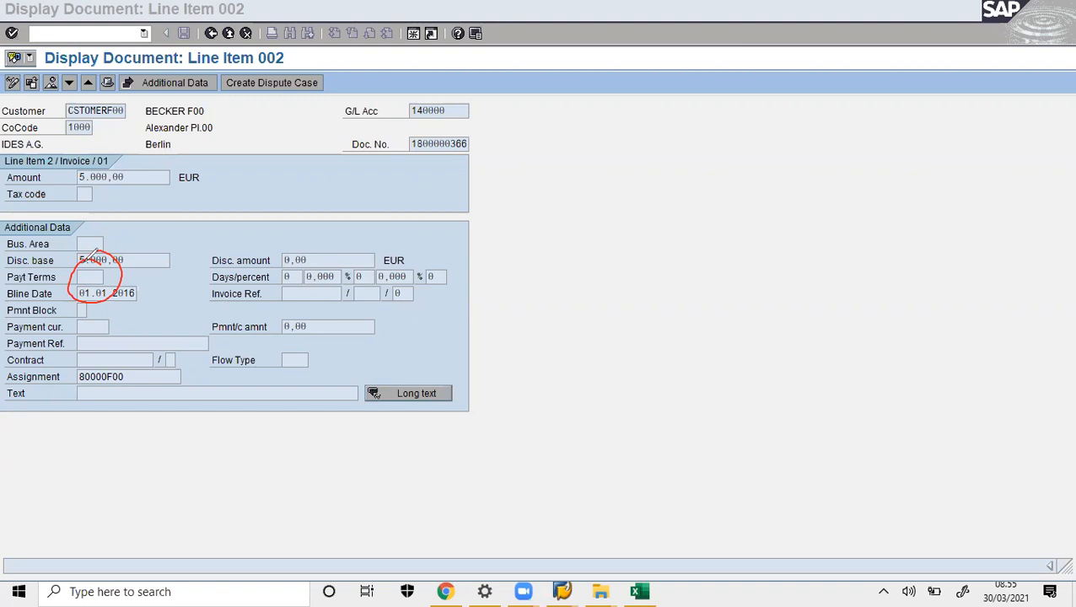
{"action": "left_click", "coordinate": [738, 129]}
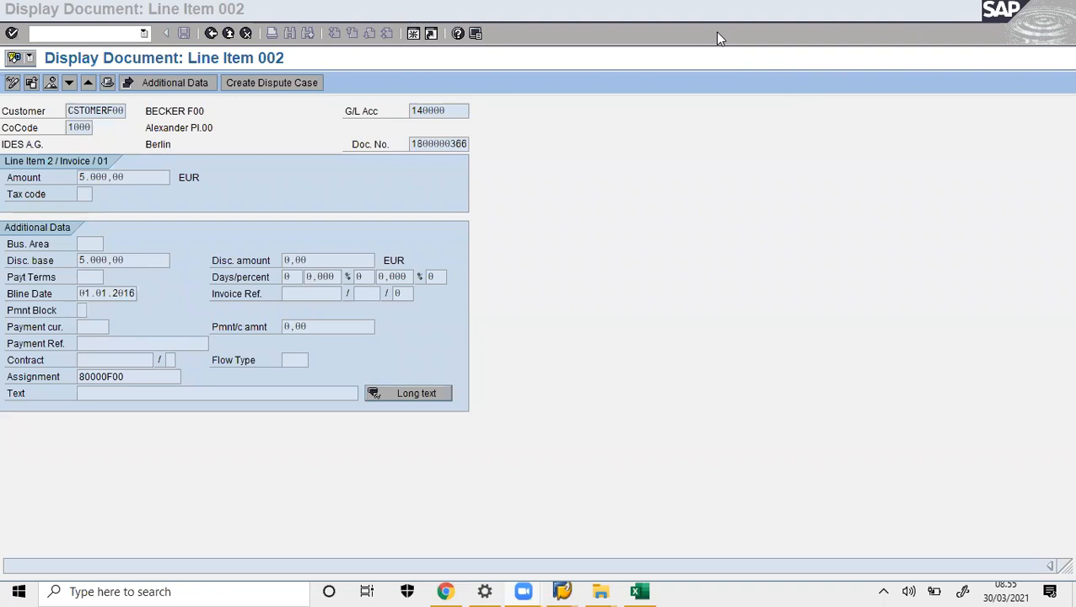
{"action": "left_click", "coordinate": [664, 233]}
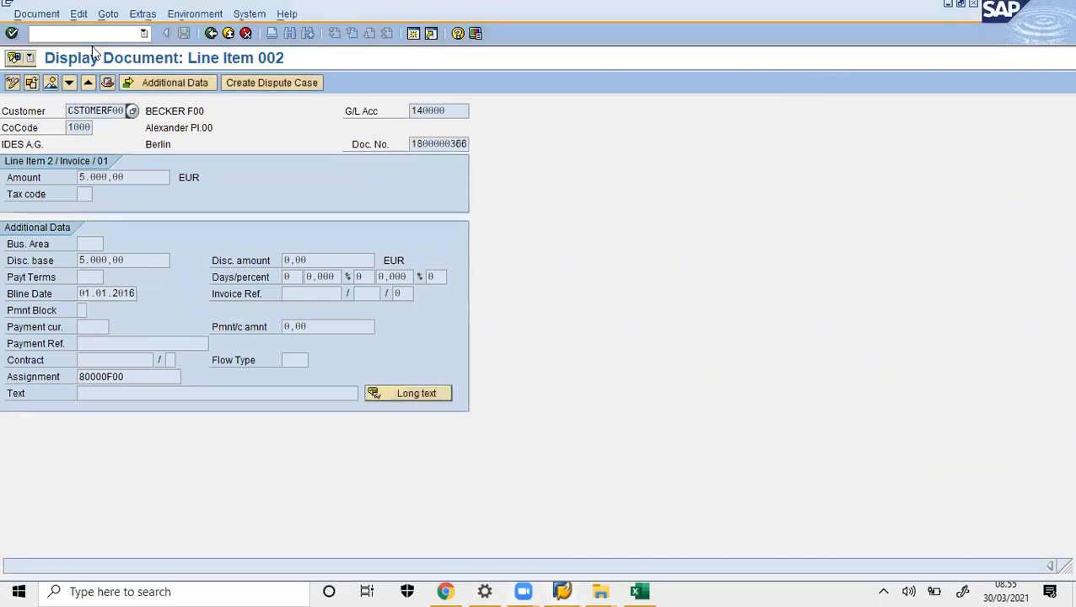
- Set payment terms ZB01 on the 5,000.00 EUR line item, accept the due-date warning, and save
{"action": "left_click", "coordinate": [12, 84]}
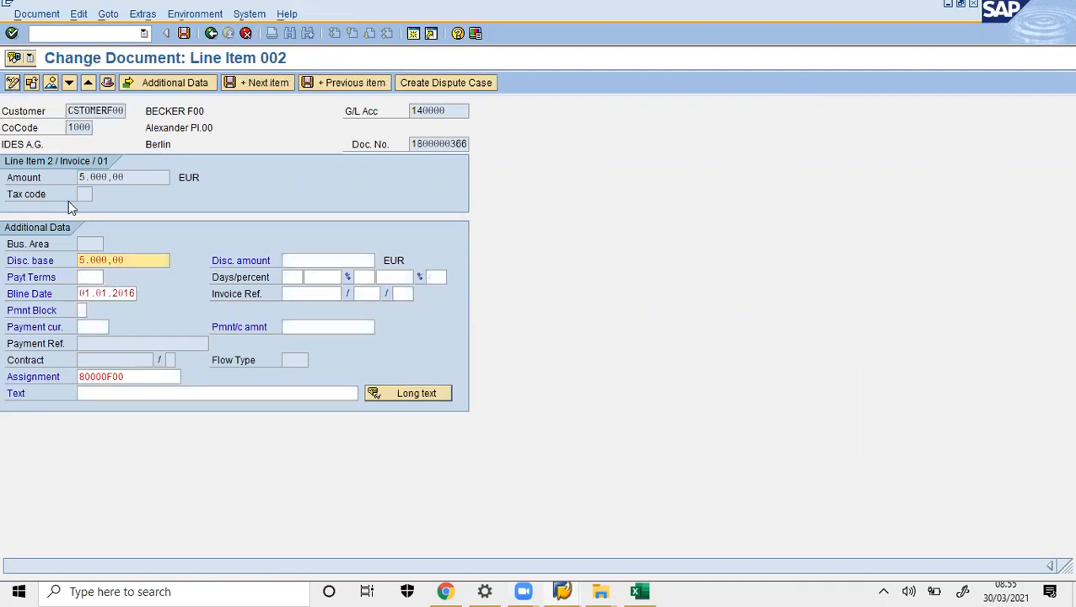
{"action": "left_click", "coordinate": [99, 276]}
{"action": "left_click", "coordinate": [110, 278]}
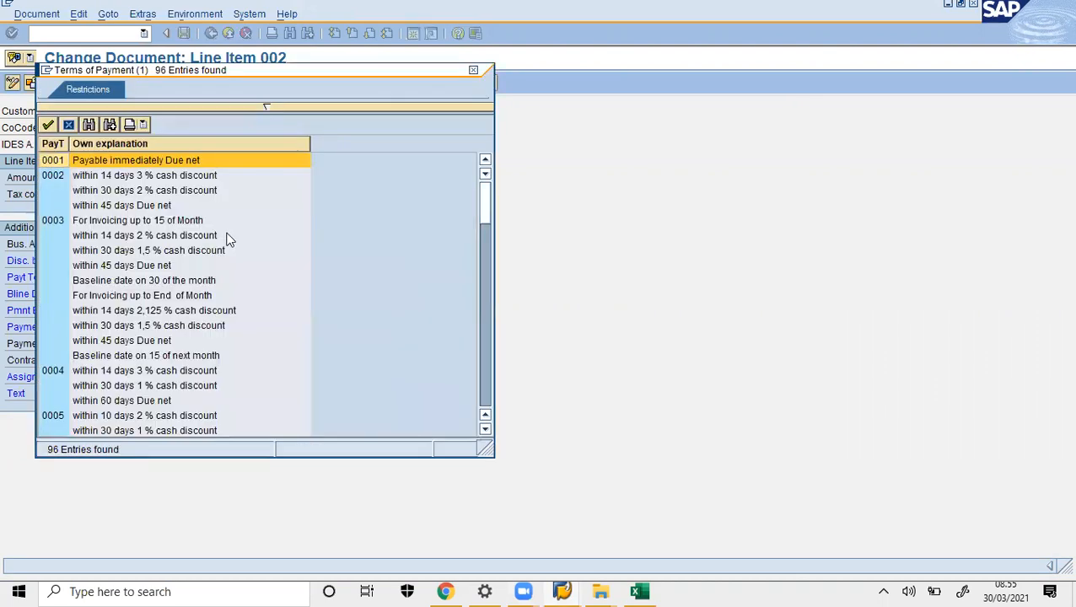
{"action": "left_click_drag", "start_coordinate": [486, 214], "coordinate": [484, 369]}
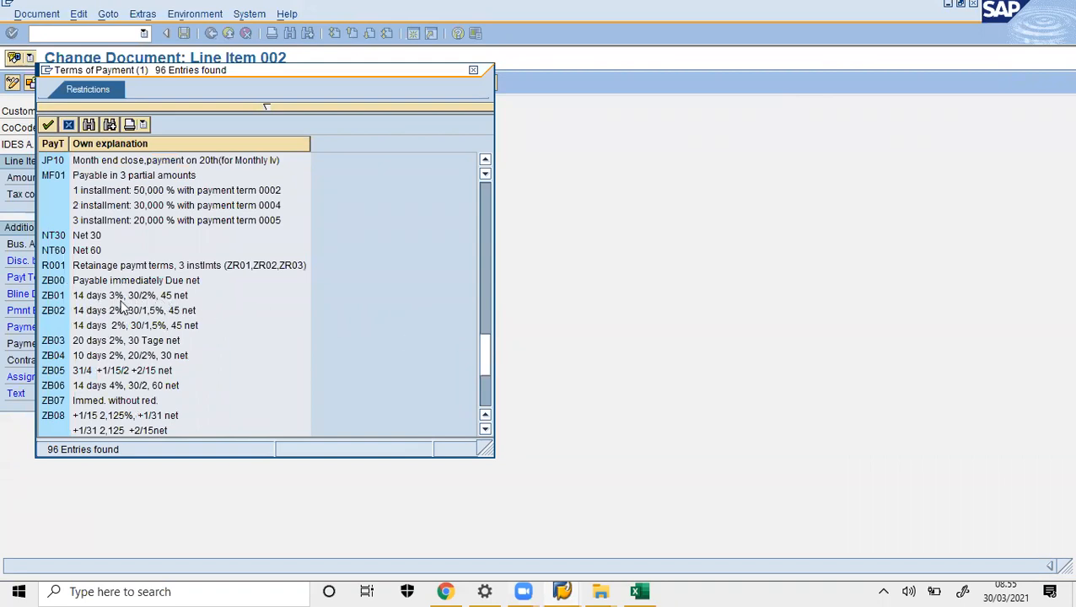
{"action": "double_click", "coordinate": [120, 298]}
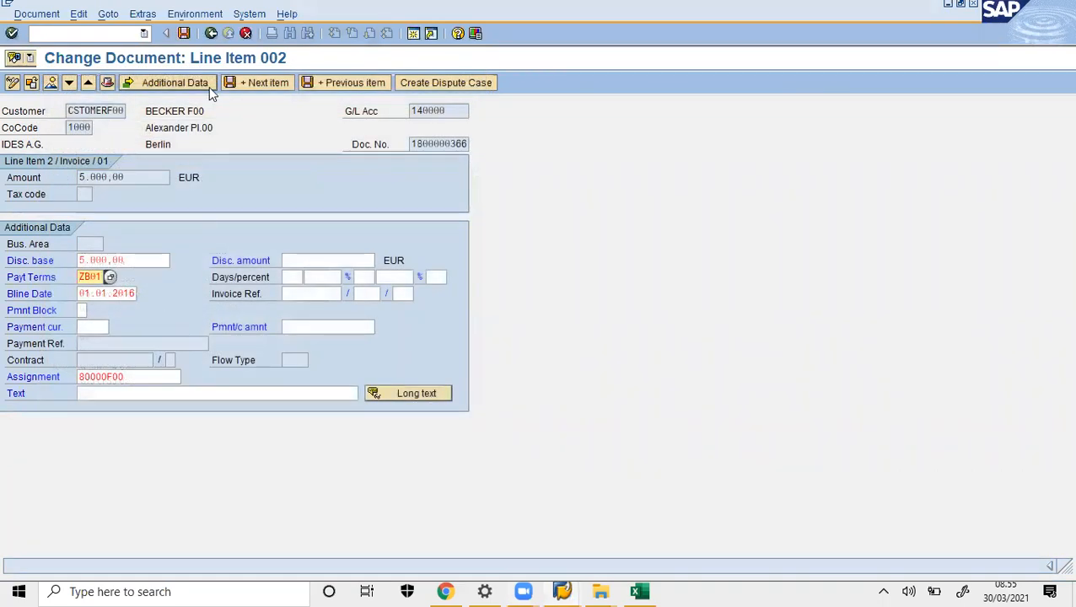
{"action": "left_click", "coordinate": [184, 35]}
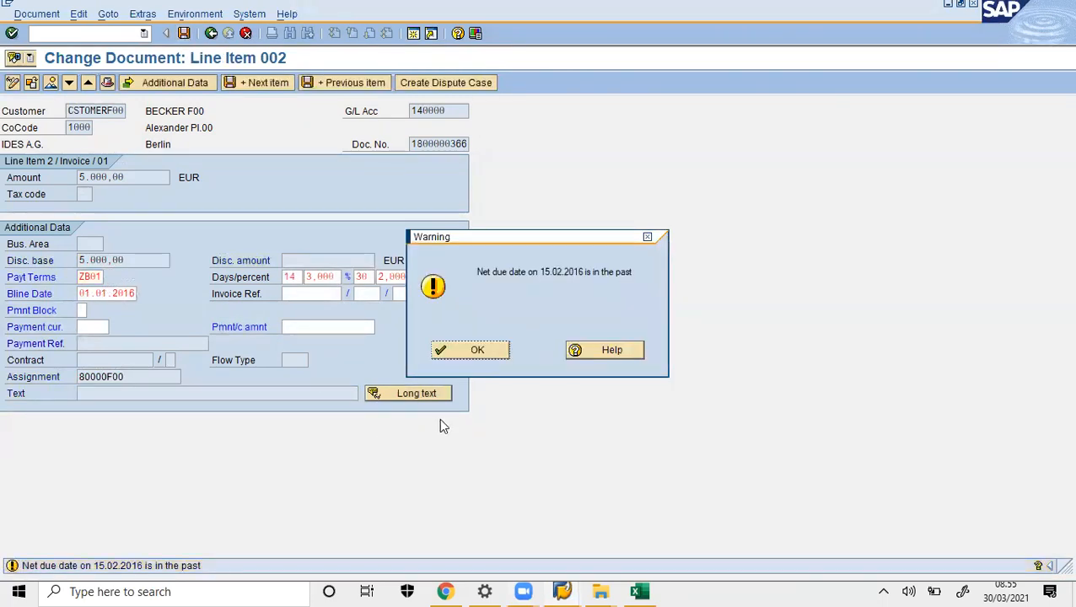
{"action": "left_click", "coordinate": [462, 352]}
{"action": "left_click", "coordinate": [184, 34]}
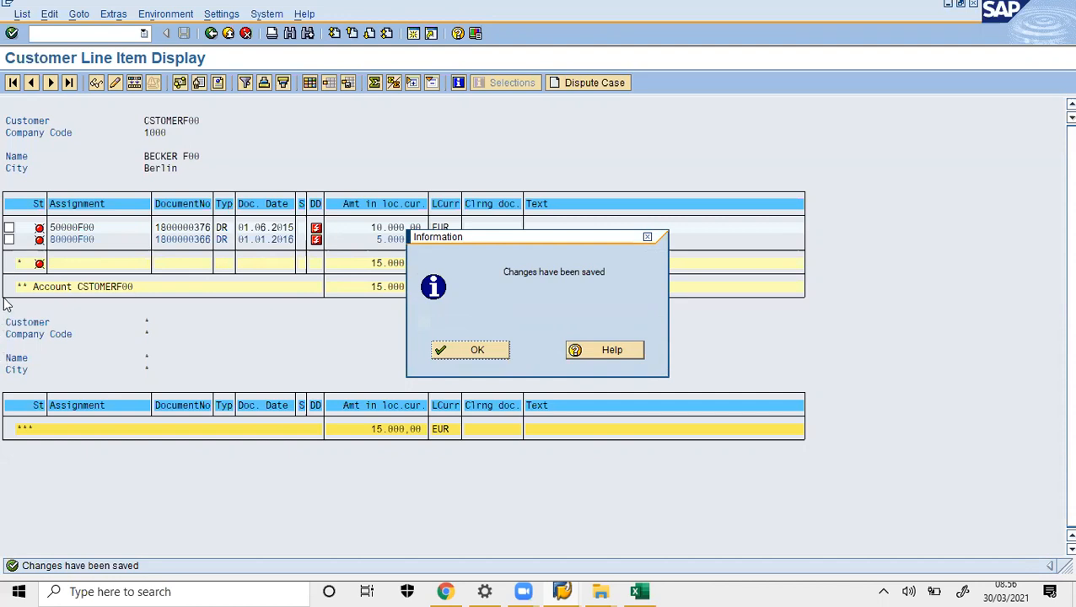
- Launch Word, paste the SAP screenshot into a blank document, and minimize Word
{"action": "left_click", "coordinate": [156, 589]}
{"action": "type", "text": "WOR"}
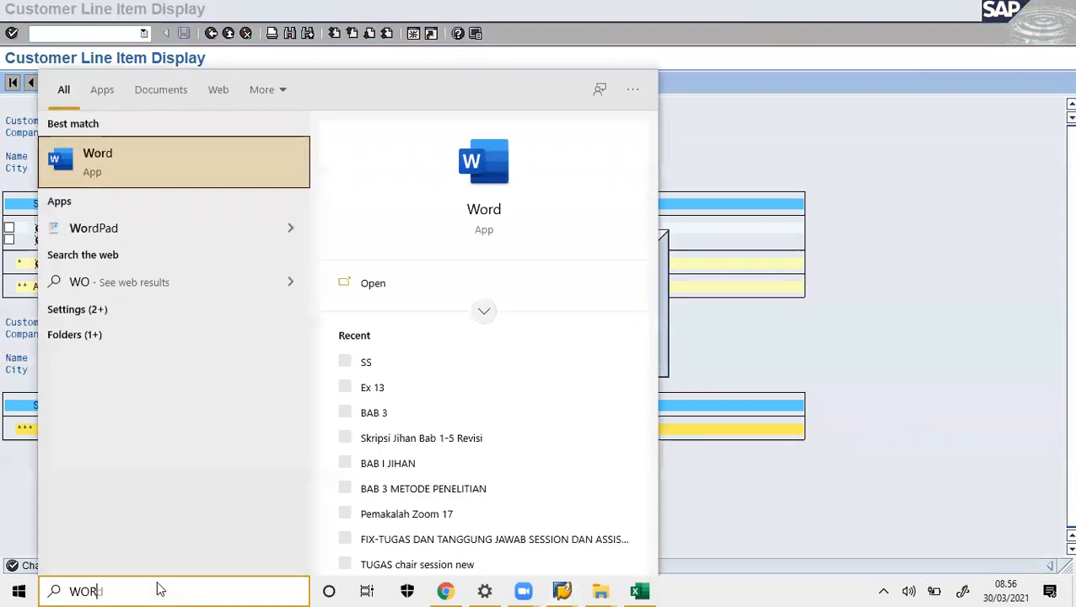
{"action": "key", "text": "Return"}
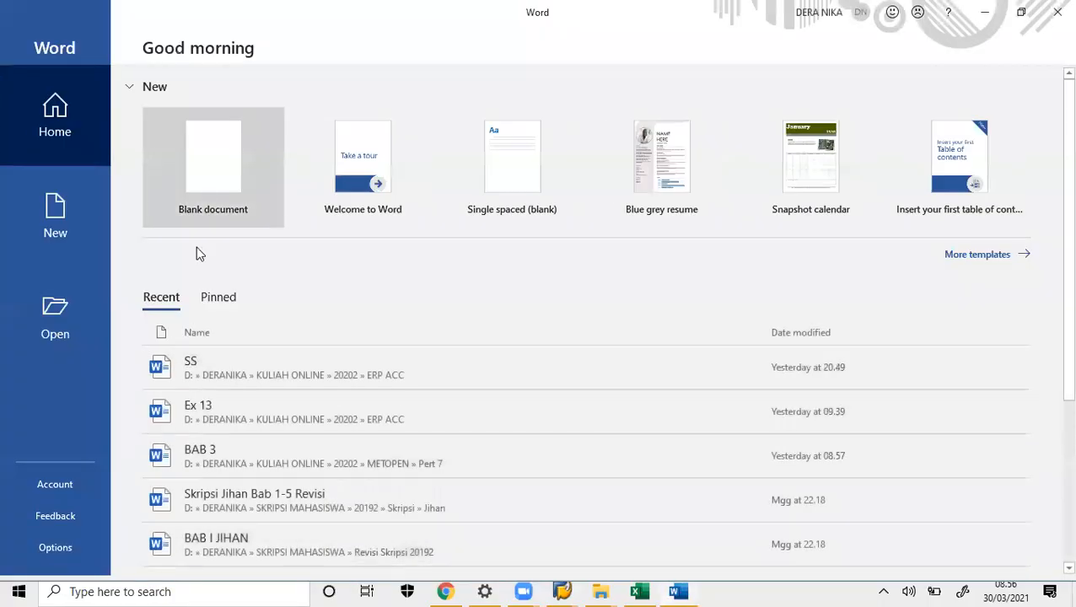
{"action": "left_click", "coordinate": [208, 153]}
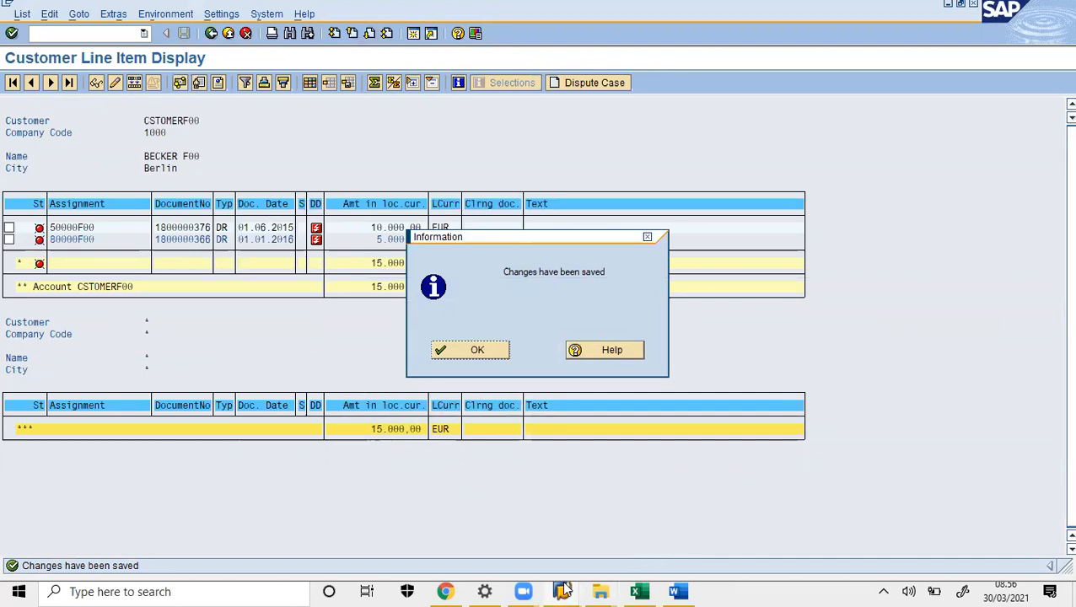
{"action": "left_click", "coordinate": [680, 591]}
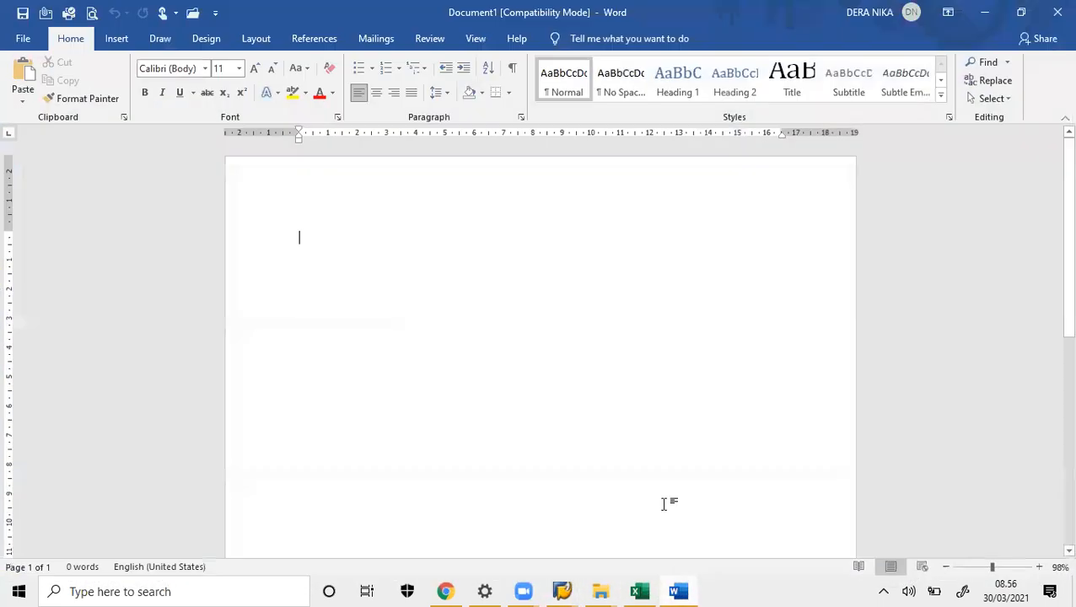
{"action": "key", "text": "ctrl+v"}
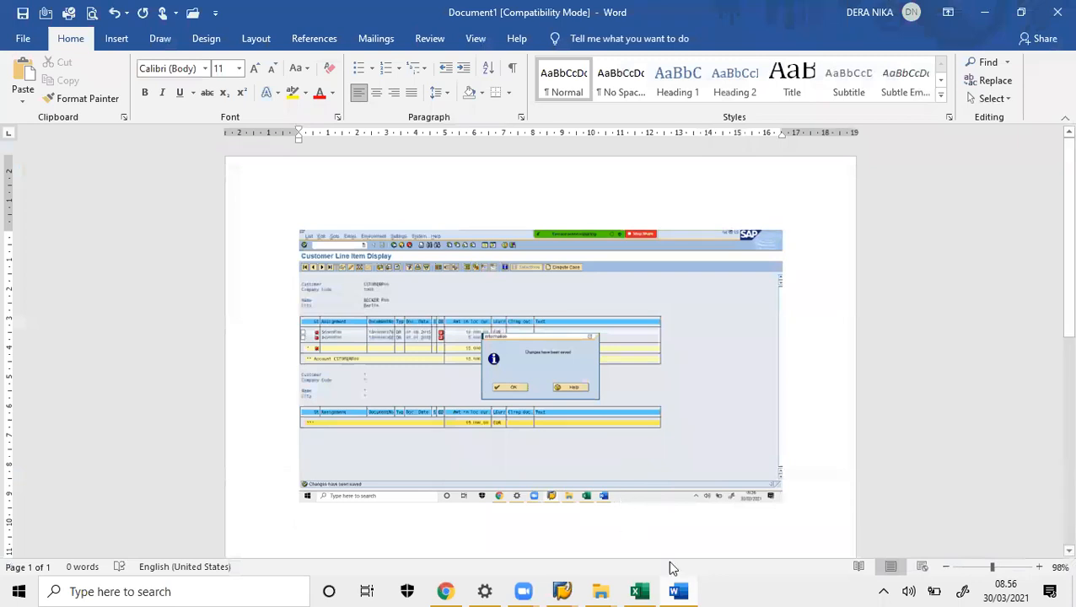
{"action": "left_click", "coordinate": [680, 591]}
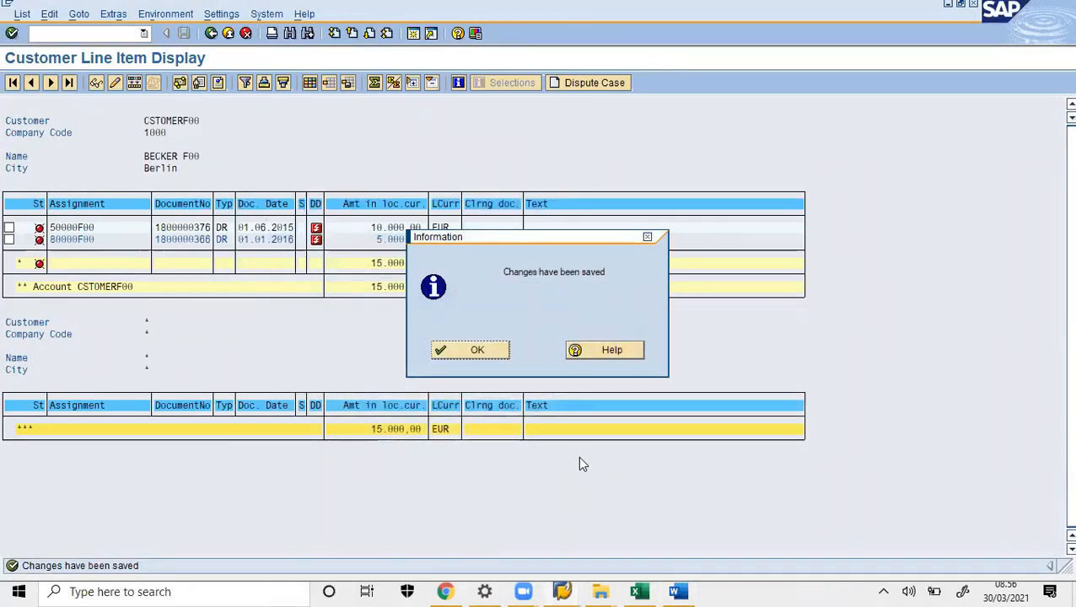
- Dismiss the save confirmation and return to the SAP main menu with /n
{"action": "left_click", "coordinate": [449, 352]}
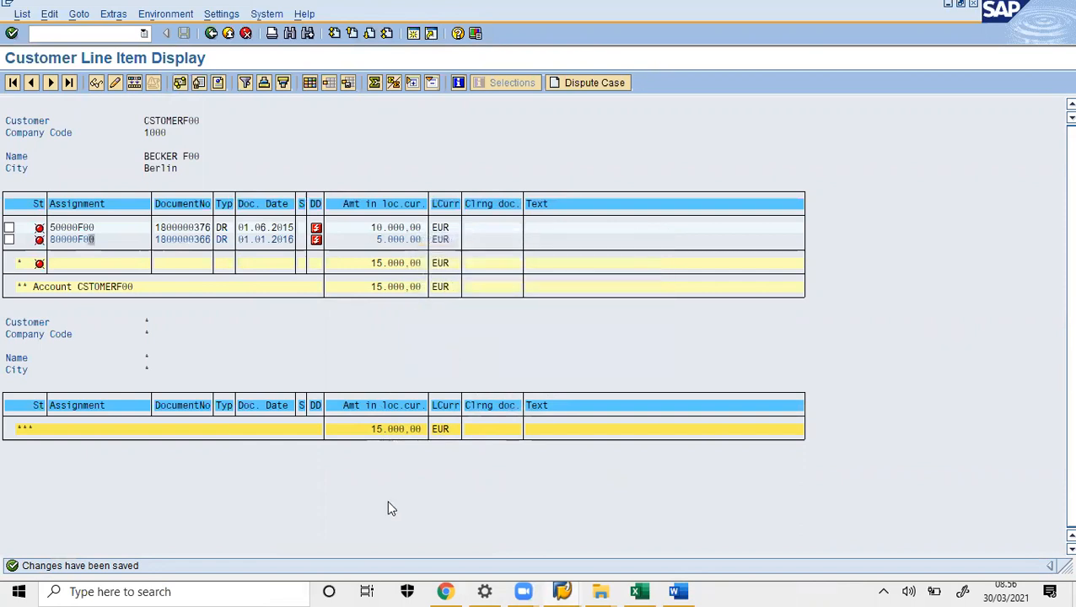
{"action": "left_click", "coordinate": [76, 33]}
{"action": "type", "text": "/n"}
{"action": "key", "text": "Return"}
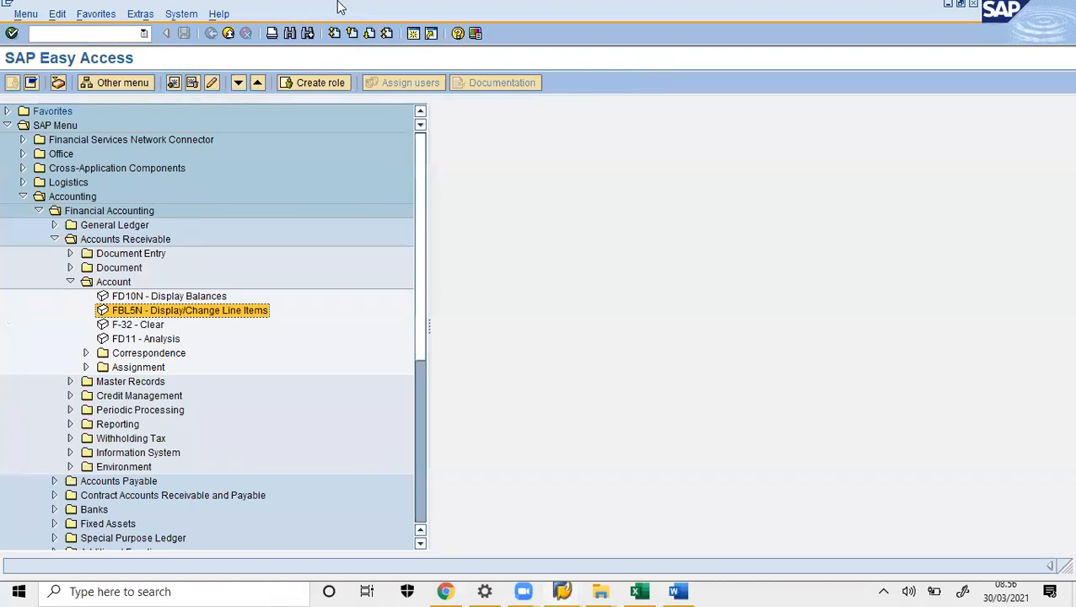
{"action": "left_click", "coordinate": [341, 7]}
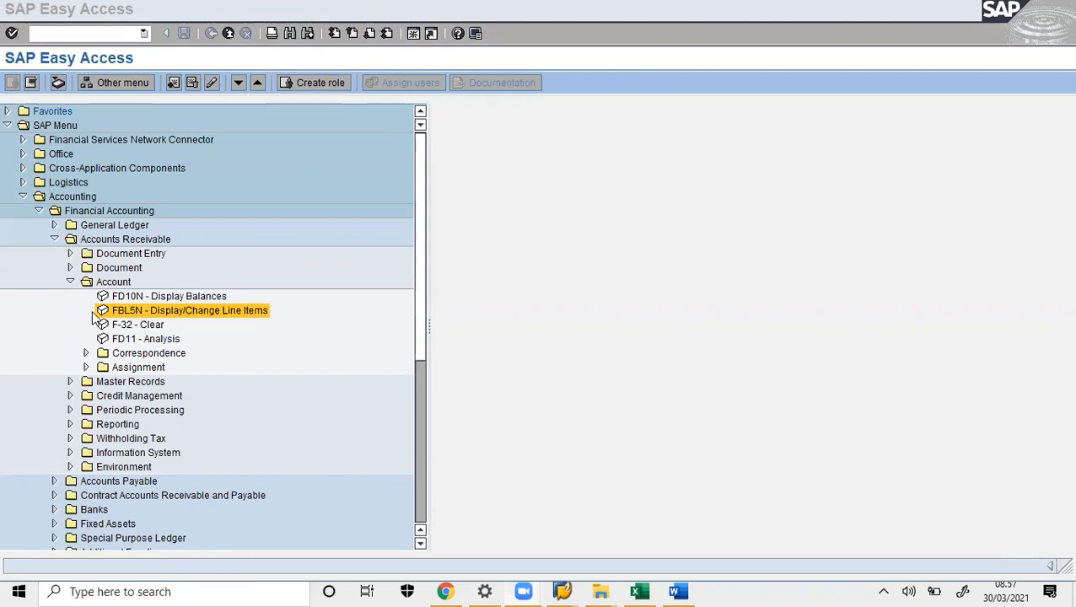
{"action": "left_click", "coordinate": [70, 282]}
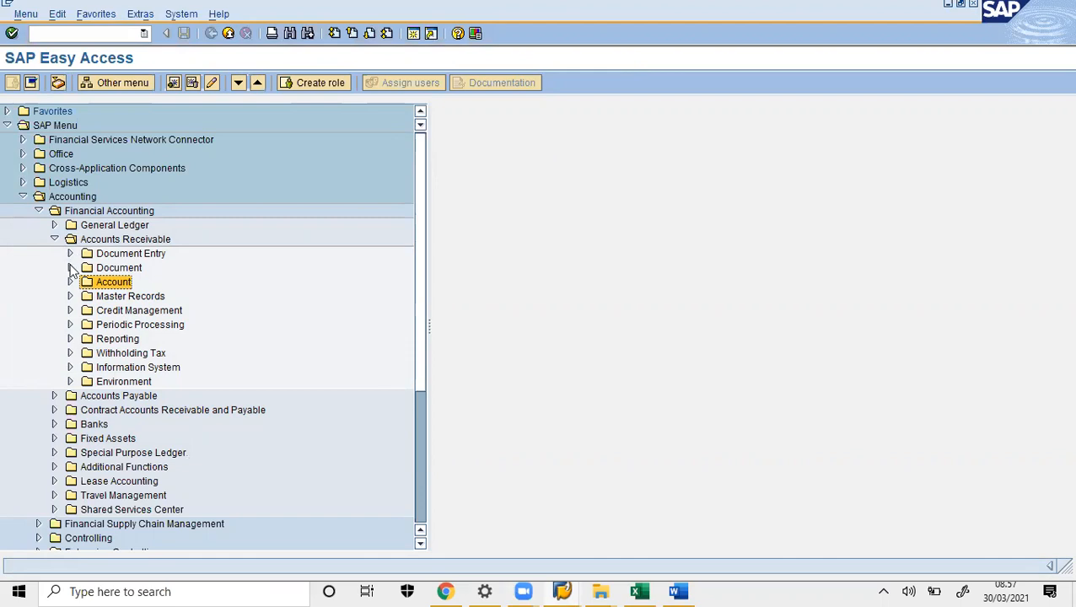
{"action": "left_click", "coordinate": [71, 268]}
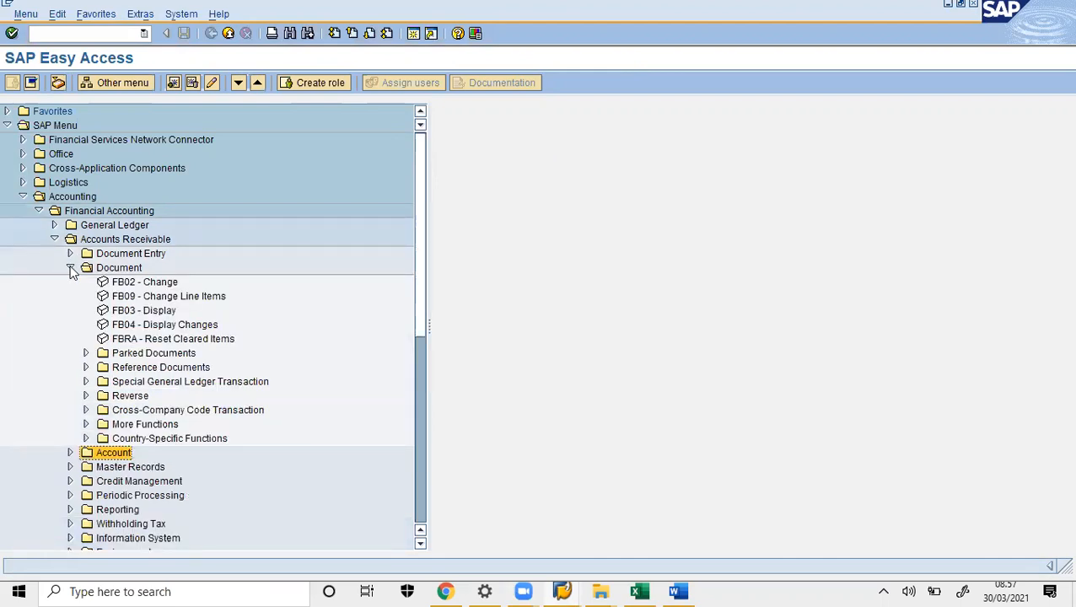
{"action": "double_click", "coordinate": [173, 327]}
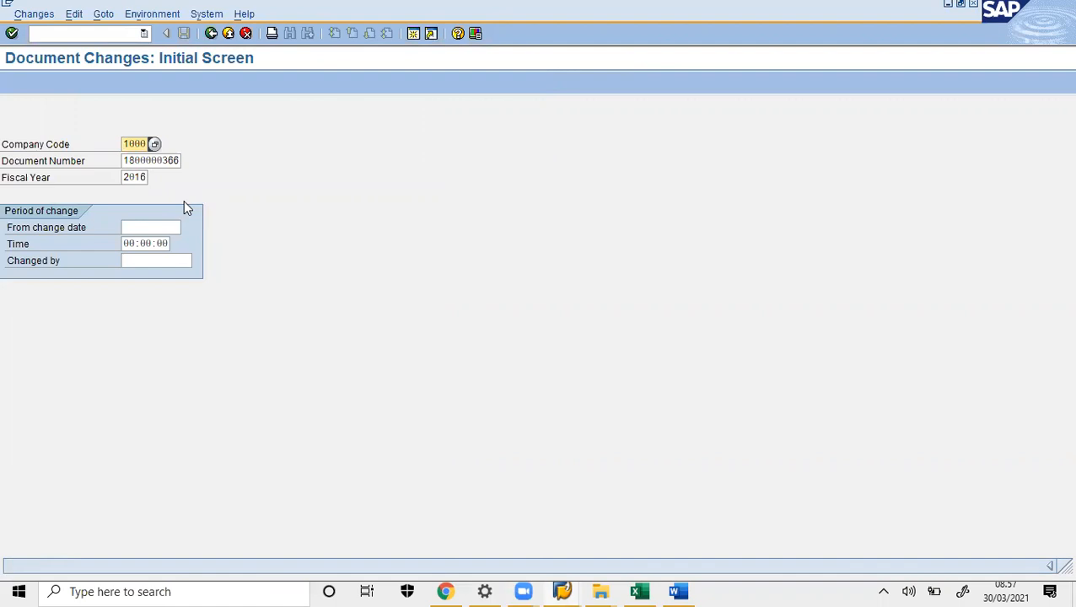
{"action": "key", "text": "Return"}
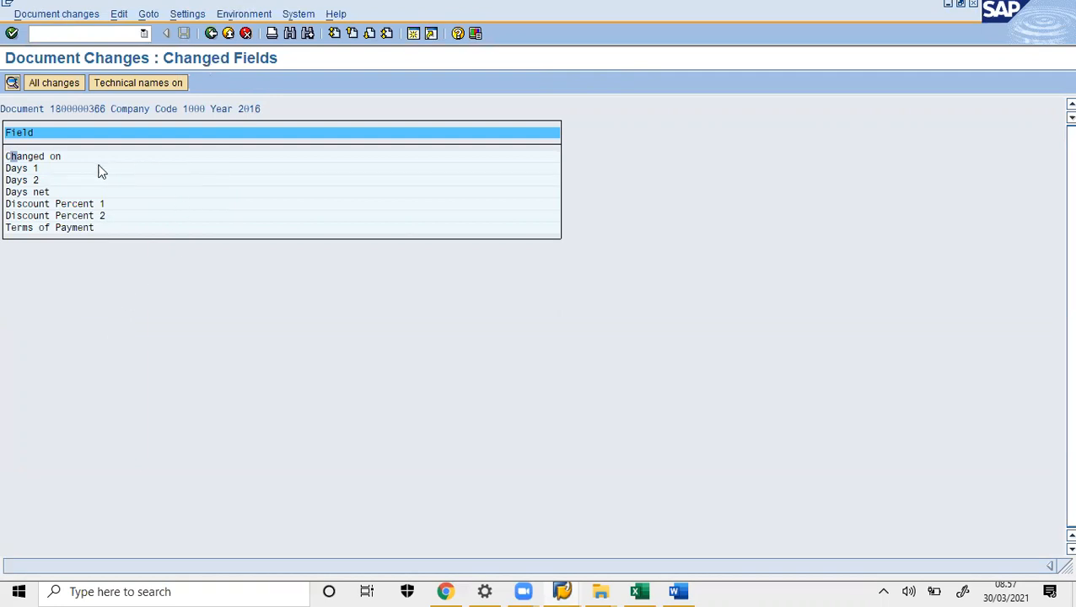
{"action": "double_click", "coordinate": [51, 227]}
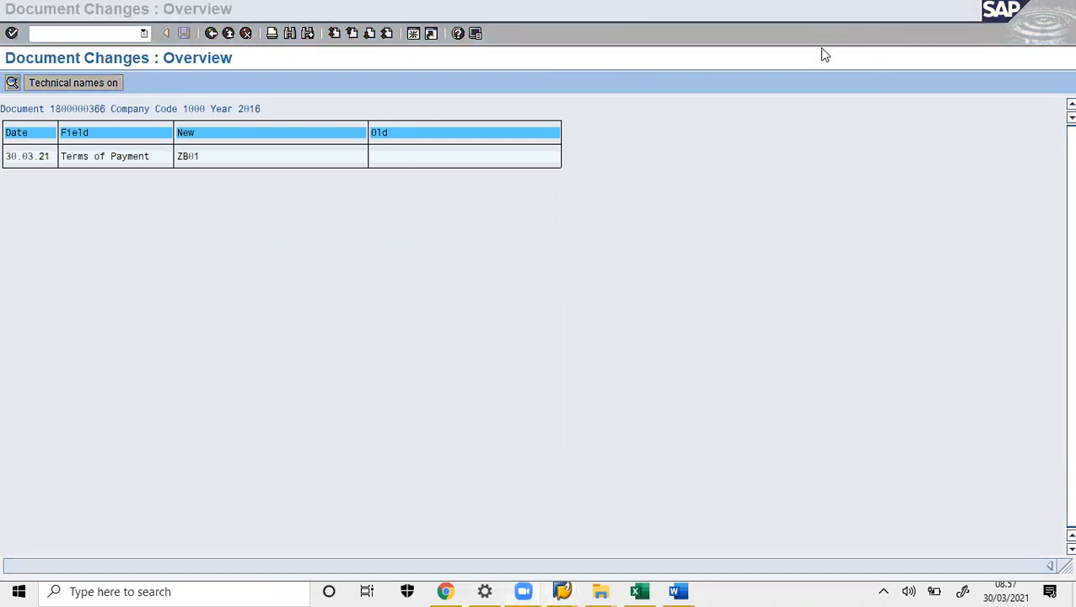
- Mark the blank old value and new ZB01 value, then paste the screenshot into Word
{"action": "left_click", "coordinate": [848, 64]}
{"action": "mouse_move", "coordinate": [376, 129]}
{"action": "left_mouse_down"}
{"action": "mouse_move", "coordinate": [383, 116]}
{"action": "mouse_move", "coordinate": [355, 132]}
{"action": "left_mouse_up"}
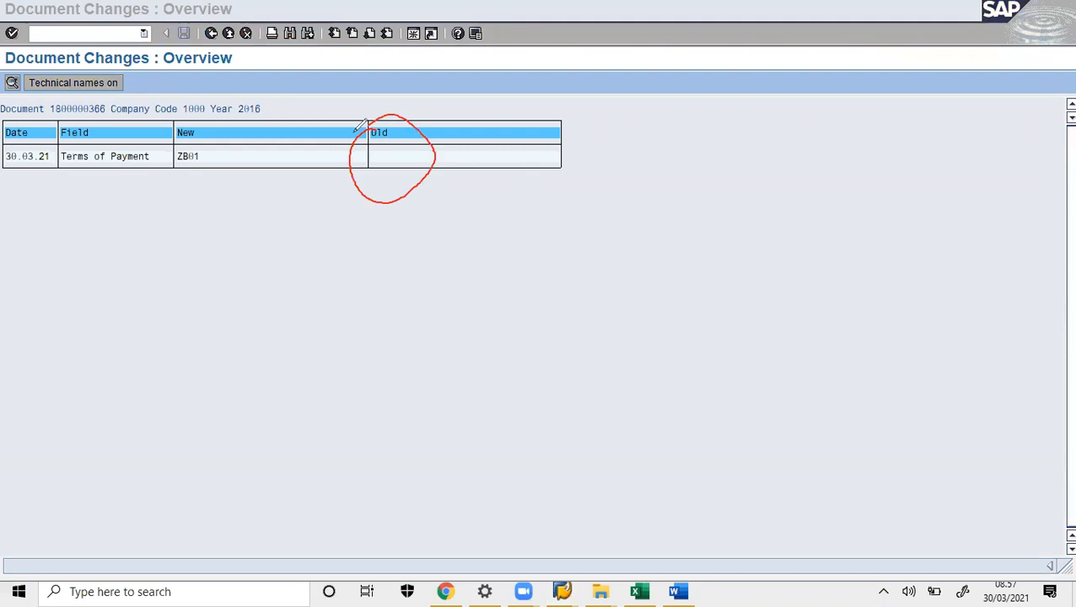
{"action": "mouse_move", "coordinate": [224, 119]}
{"action": "left_mouse_down"}
{"action": "mouse_move", "coordinate": [235, 177]}
{"action": "mouse_move", "coordinate": [187, 110]}
{"action": "left_mouse_up"}
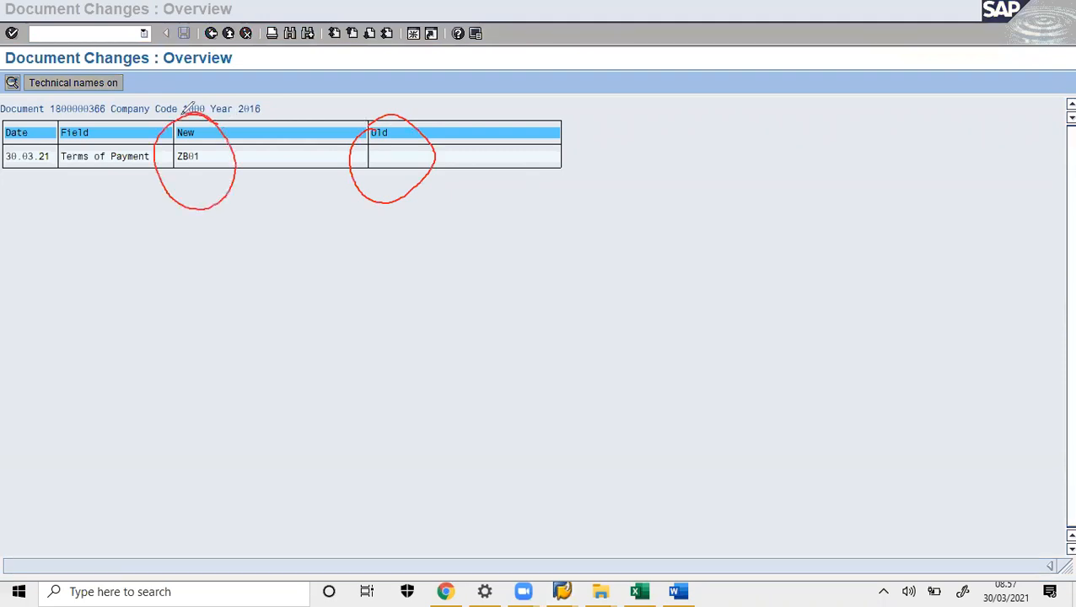
{"action": "left_click", "coordinate": [760, 113]}
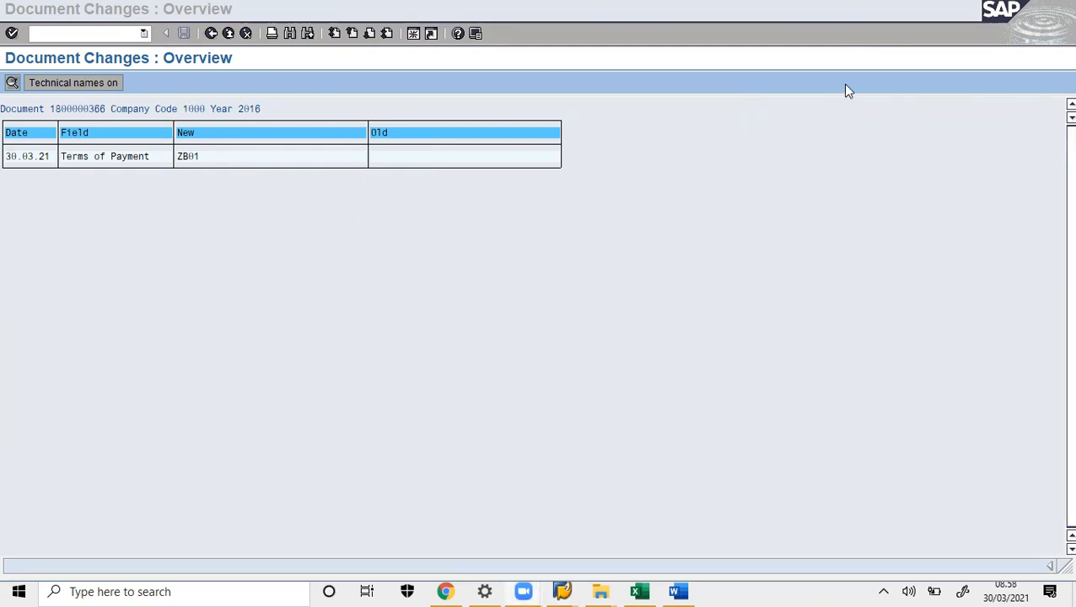
{"action": "left_click", "coordinate": [679, 591]}
{"action": "key", "text": "ctrl+v"}
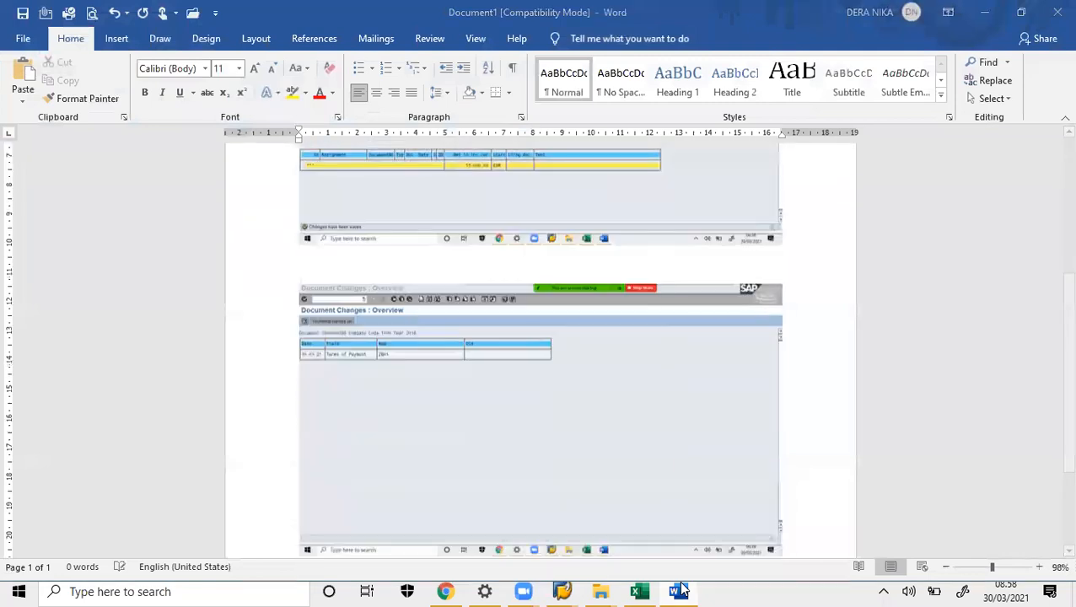
{"action": "left_click", "coordinate": [679, 591]}
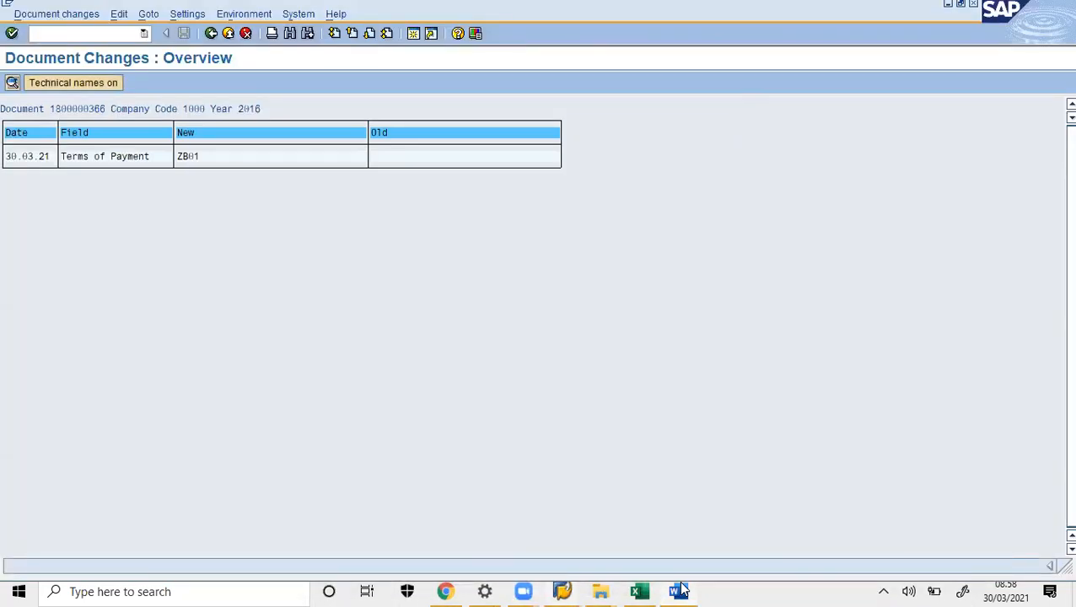
- Leave the change history for the Easy Access menu using /n
{"action": "left_click", "coordinate": [93, 30]}
{"action": "type", "text": "/n"}
{"action": "key", "text": "Return"}
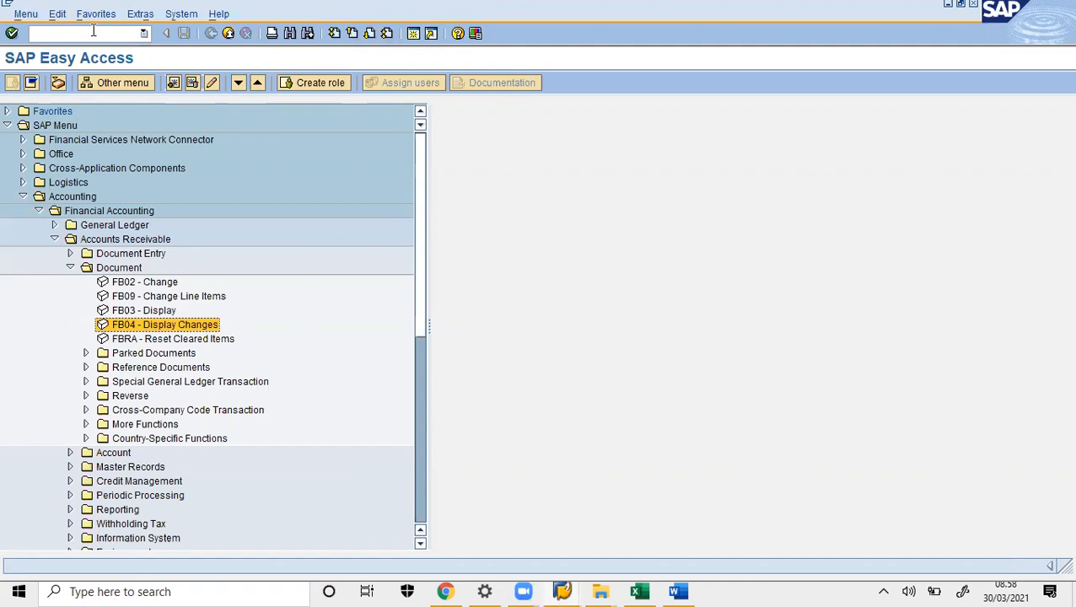
- Collapse Document, expand Accounts Receivable Document Entry, and open FB70 Invoice
{"action": "left_click", "coordinate": [70, 268]}
{"action": "left_click_drag", "start_coordinate": [73, 268], "coordinate": [156, 244]}
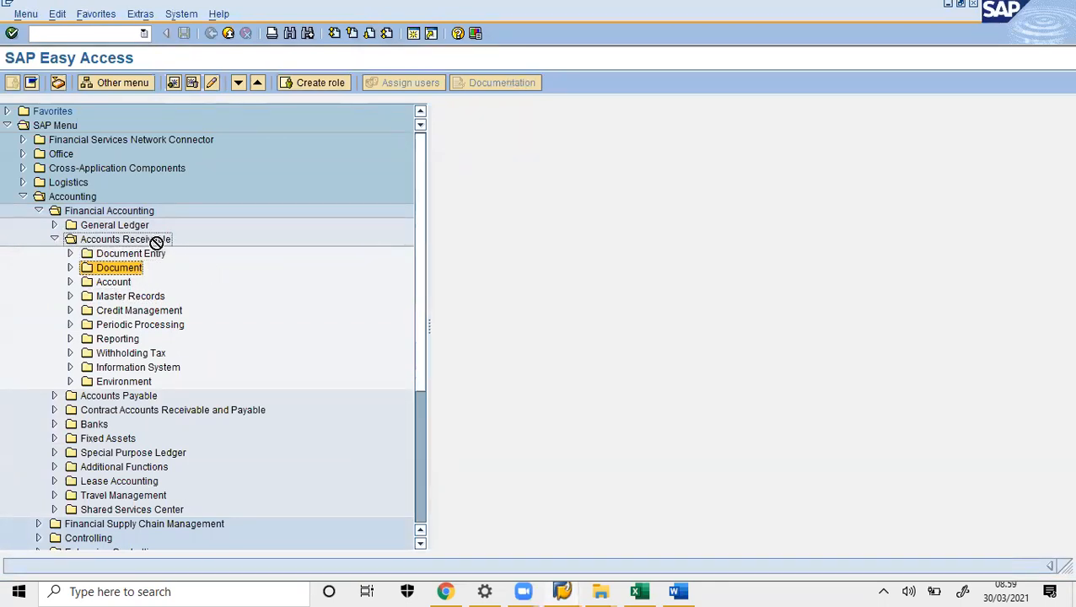
{"action": "left_click_drag", "start_coordinate": [156, 244], "coordinate": [71, 251]}
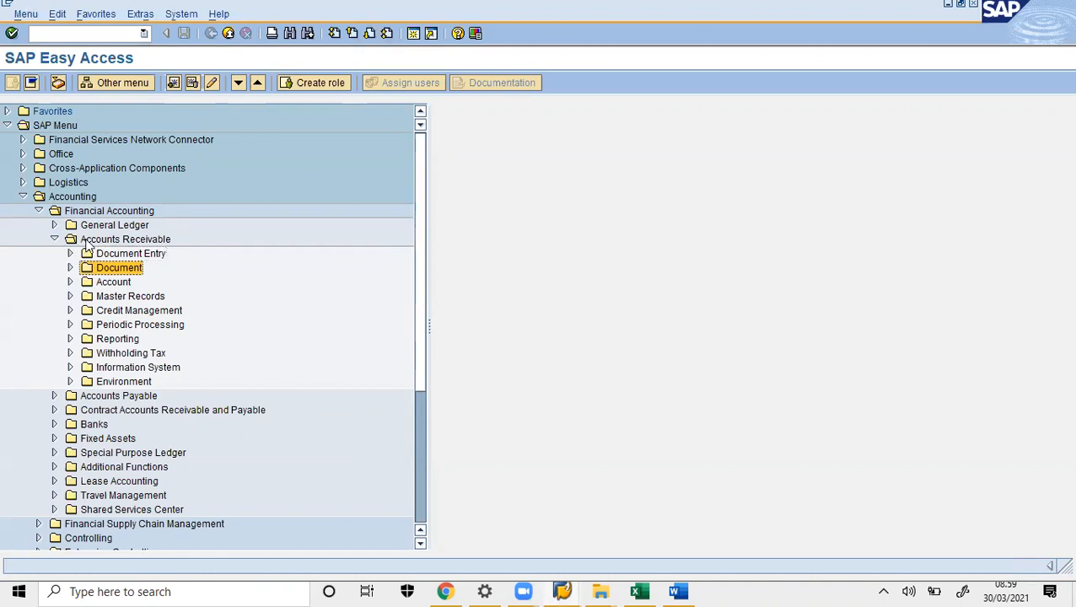
{"action": "left_click", "coordinate": [87, 259]}
{"action": "double_click", "coordinate": [85, 256]}
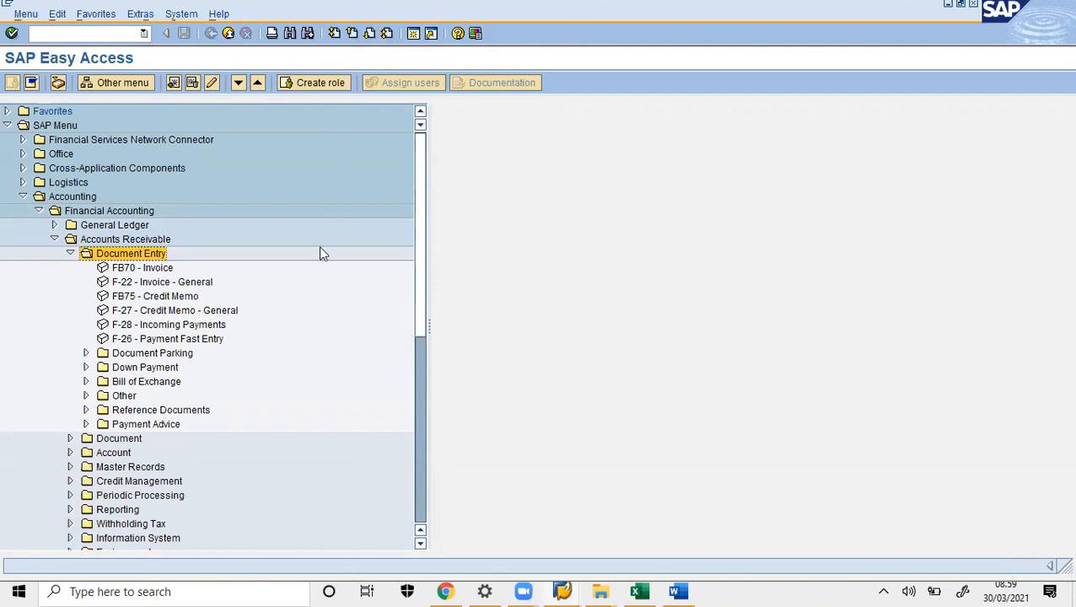
{"action": "left_click", "coordinate": [149, 297]}
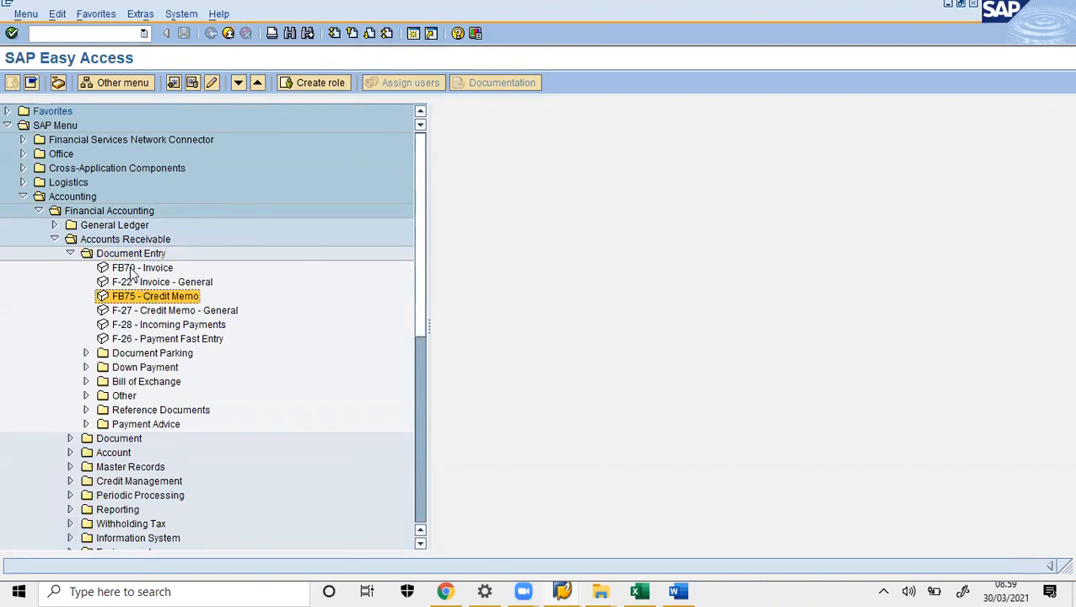
{"action": "double_click", "coordinate": [132, 269]}
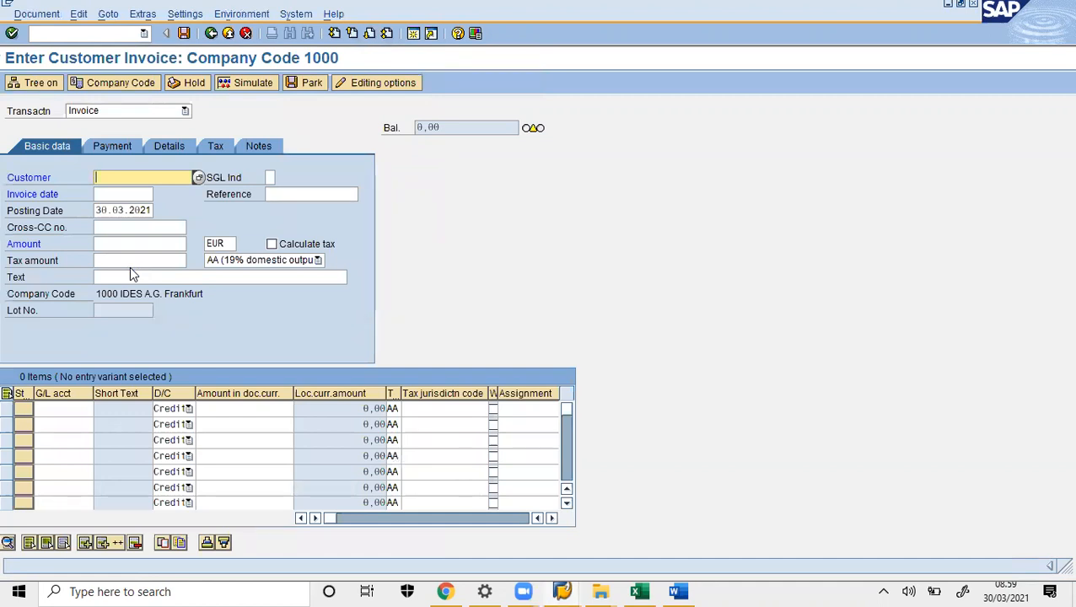
- Enter the customer account and set the invoice date to 30.03.2021
{"action": "type", "text": "NEW"}
{"action": "type", "text": "00"}
{"action": "left_click", "coordinate": [141, 193]}
{"action": "left_click", "coordinate": [162, 196]}
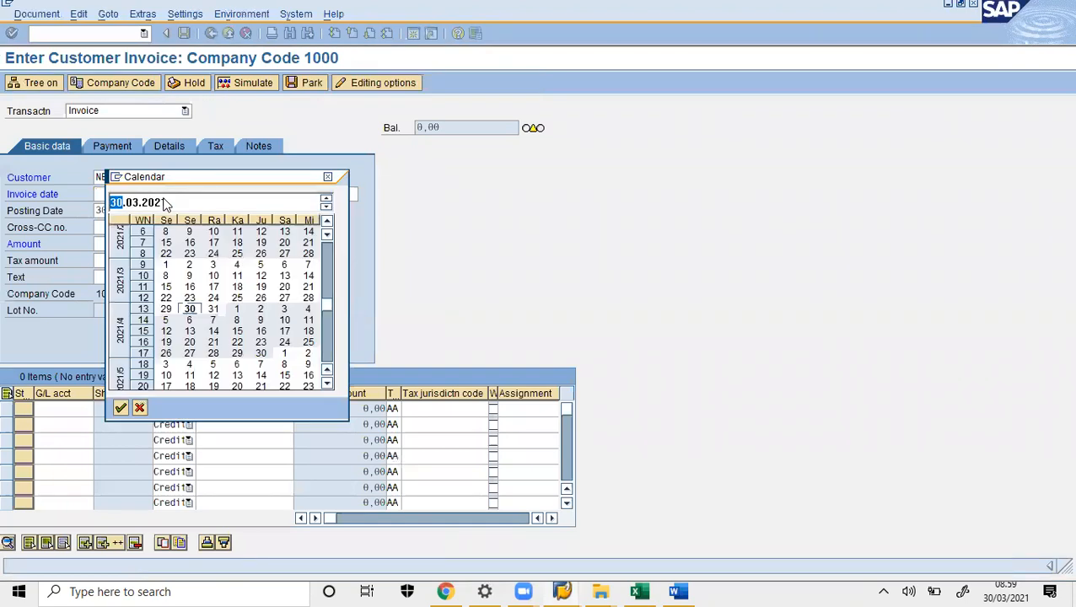
{"action": "double_click", "coordinate": [190, 310]}
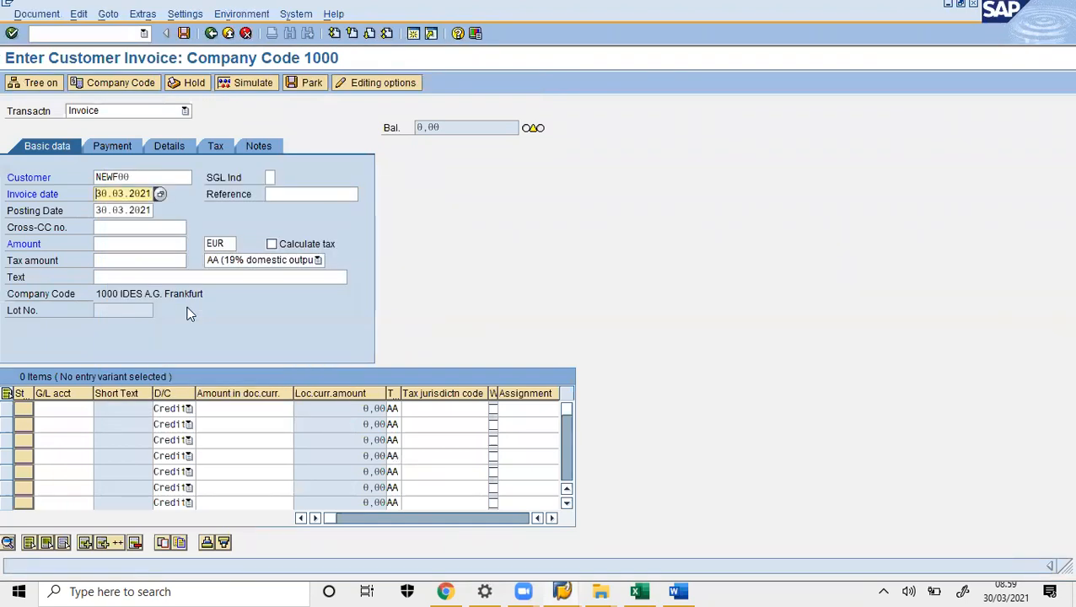
- Enter amount 500 and choose tax code 0O (Output tax 0%)
{"action": "left_click", "coordinate": [158, 246]}
{"action": "type", "text": "500"}
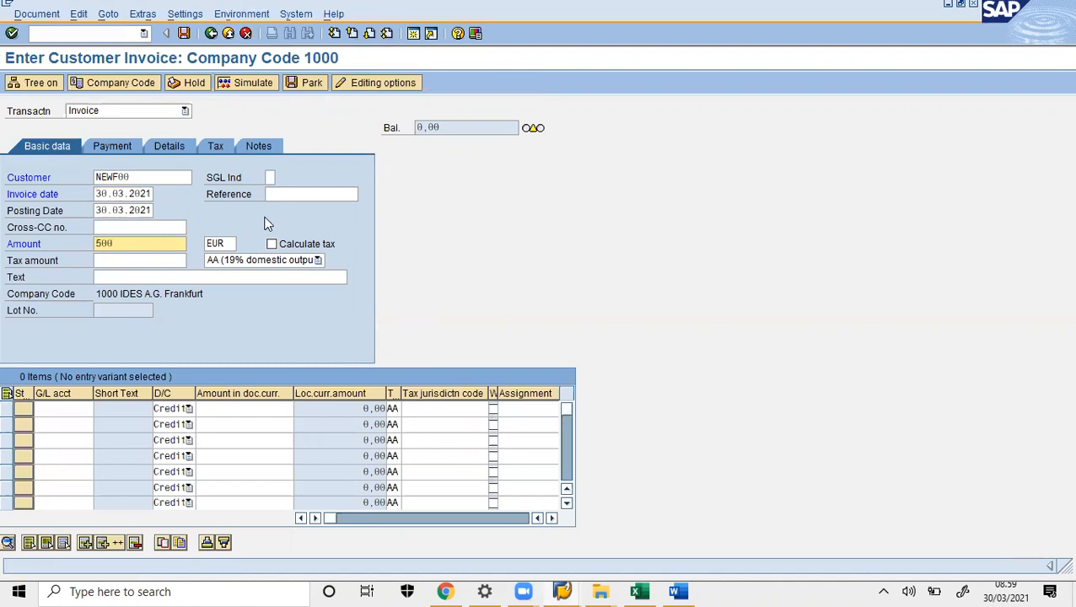
{"action": "left_click", "coordinate": [287, 259]}
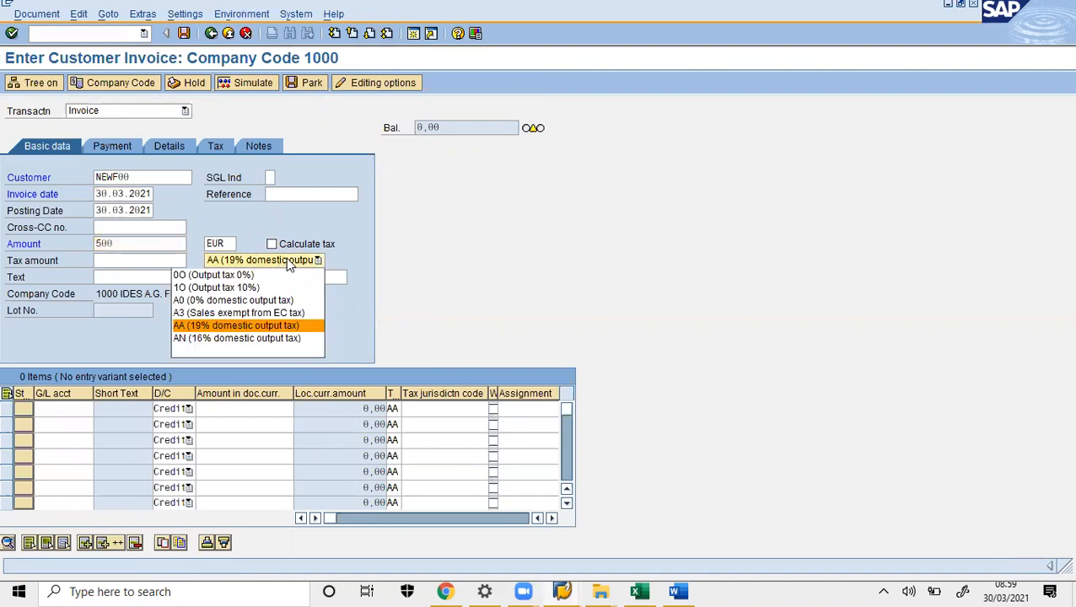
{"action": "left_click", "coordinate": [249, 275]}
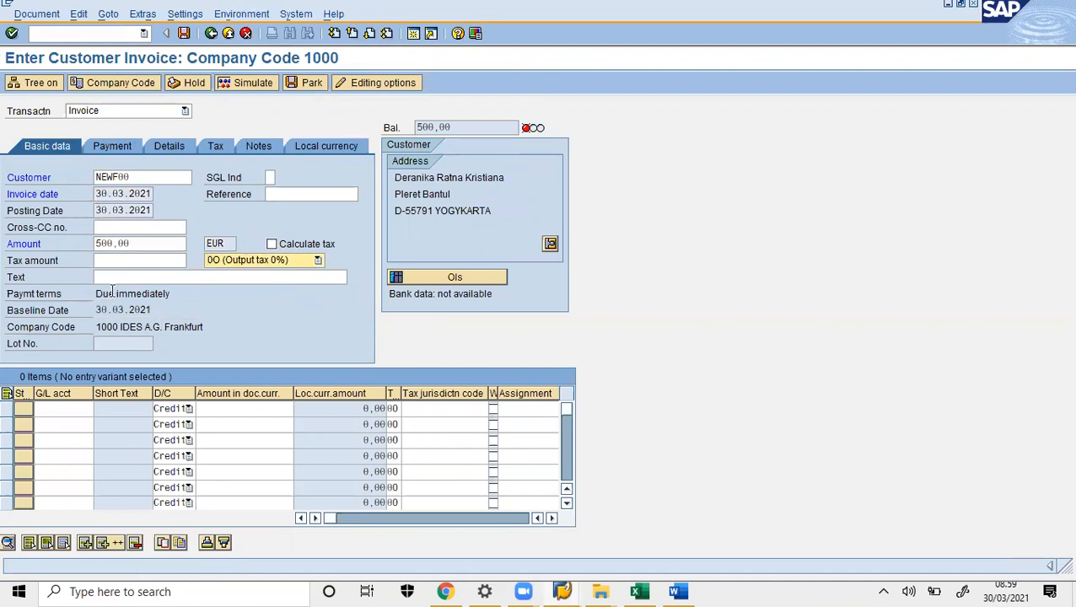
{"action": "left_click", "coordinate": [58, 409]}
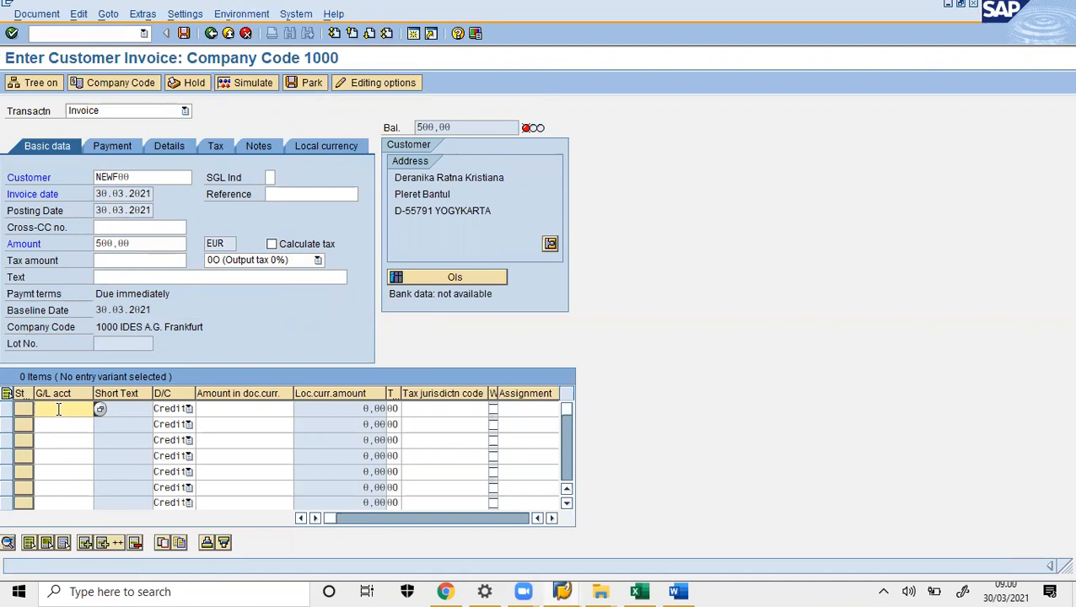
- Add a 500 line on revenue account 800200 and simulate the two-line invoice
{"action": "type", "text": "8002100"}
{"action": "left_click", "coordinate": [248, 408]}
{"action": "type", "text": "500"}
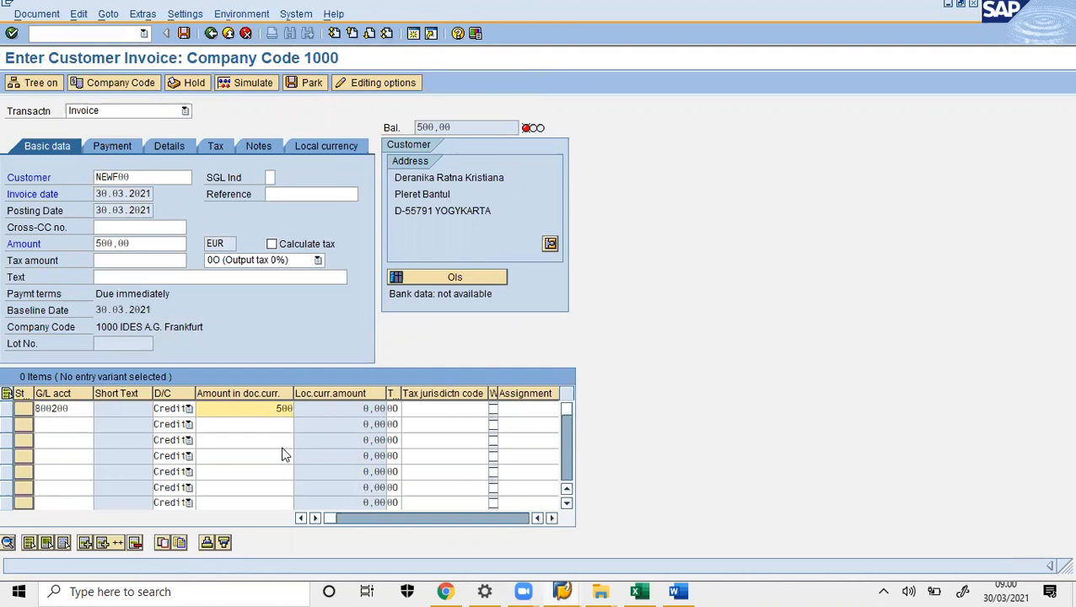
{"action": "key", "text": "Return"}
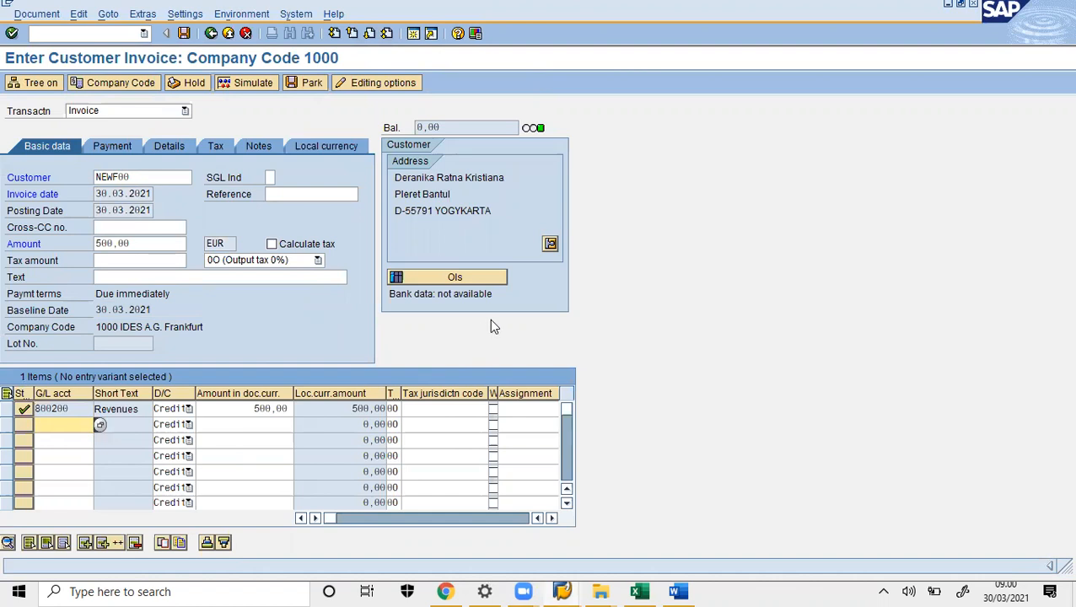
{"action": "left_click", "coordinate": [242, 83]}
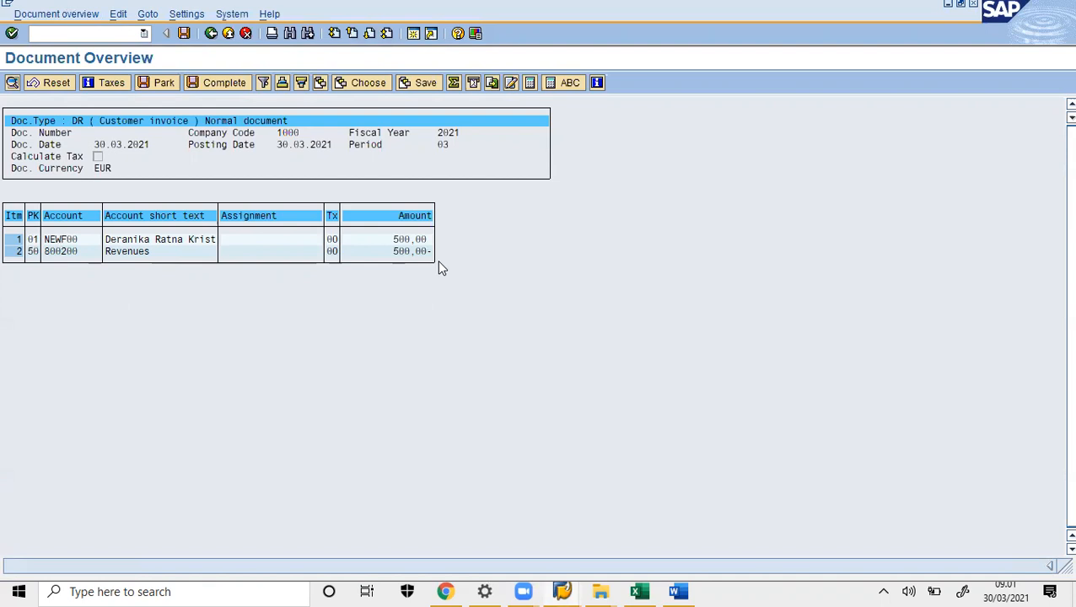
- Paste the Document Overview screenshot of the balanced 500,00 invoice into the Word notes
{"action": "mouse_move", "coordinate": [377, 275]}
{"action": "left_mouse_down"}
{"action": "mouse_move", "coordinate": [442, 249]}
{"action": "mouse_move", "coordinate": [428, 234]}
{"action": "left_mouse_up"}
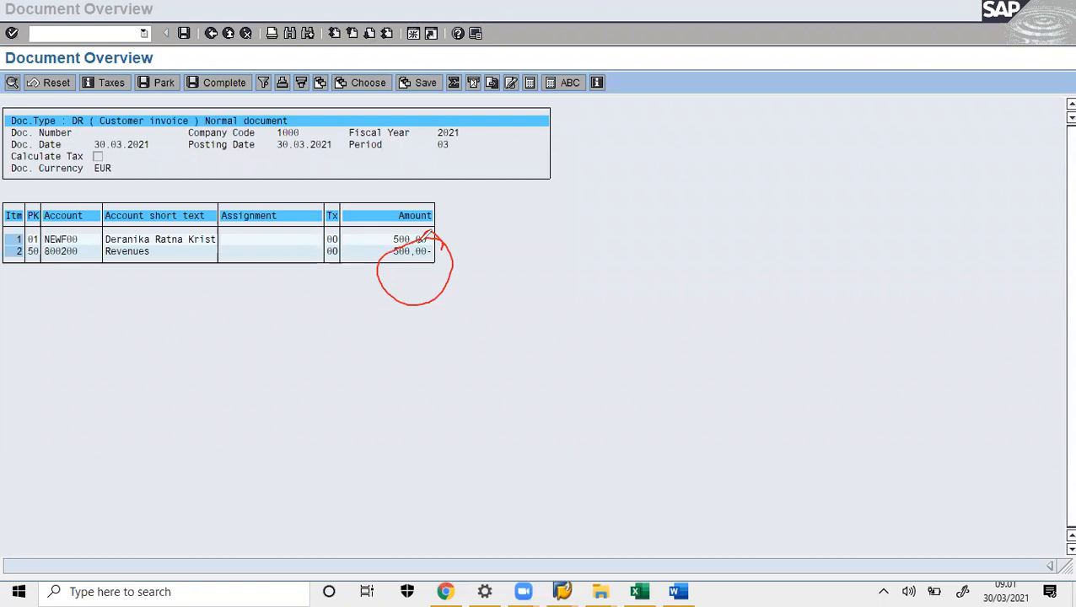
{"action": "left_click", "coordinate": [828, 76]}
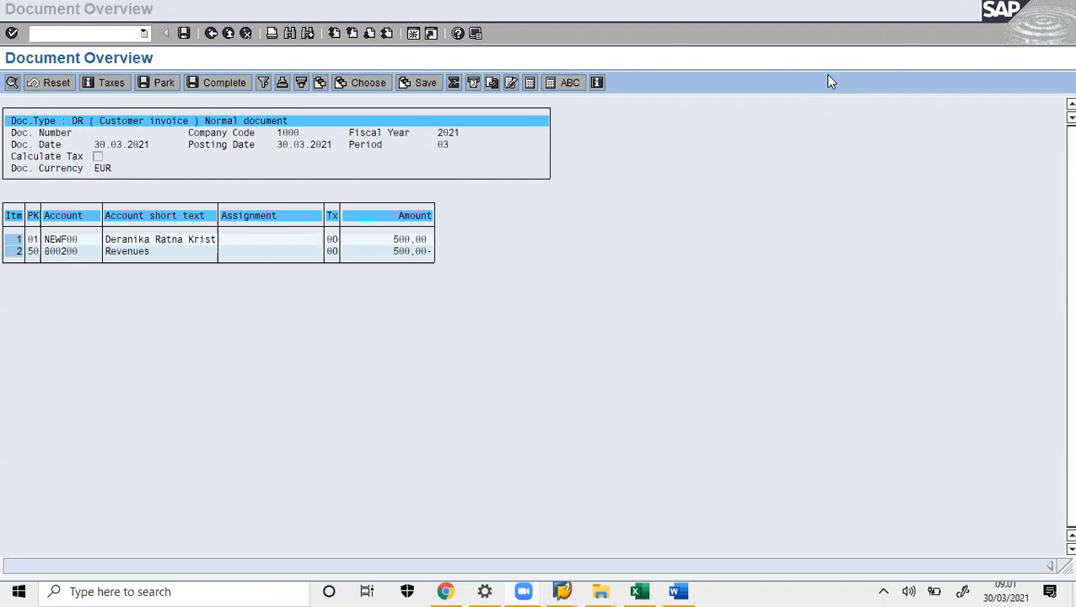
{"action": "left_click", "coordinate": [678, 591]}
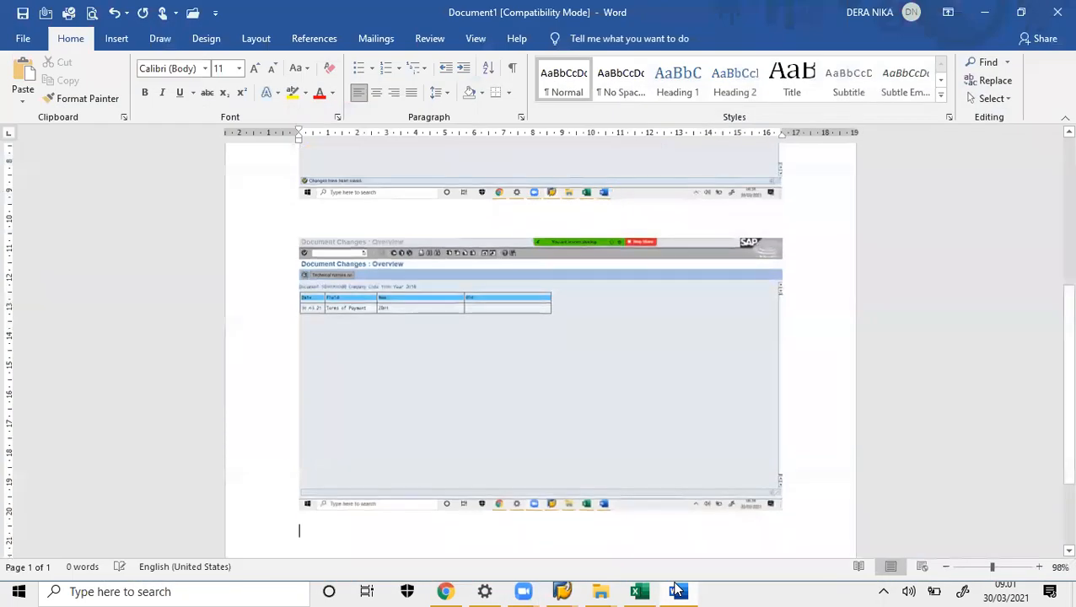
{"action": "key", "text": "ctrl+v"}
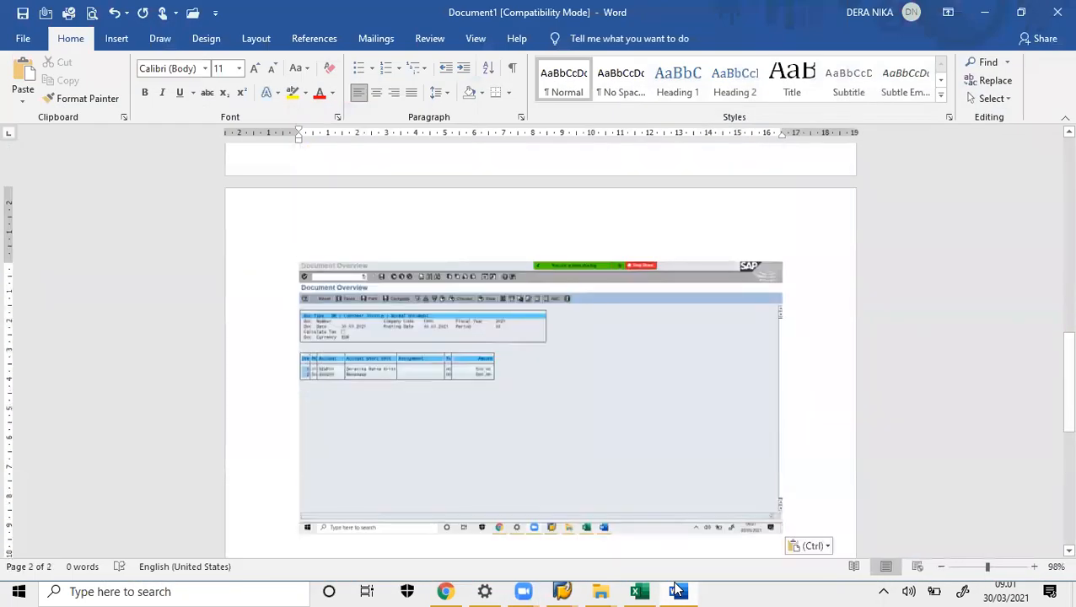
{"action": "left_click", "coordinate": [679, 590]}
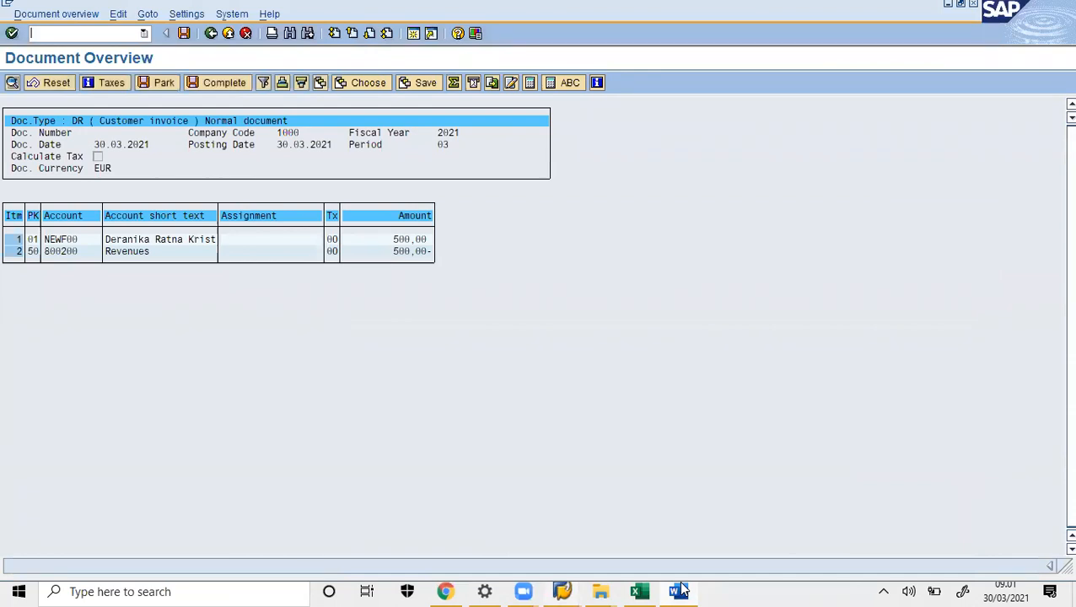
{"action": "left_click", "coordinate": [183, 33]}
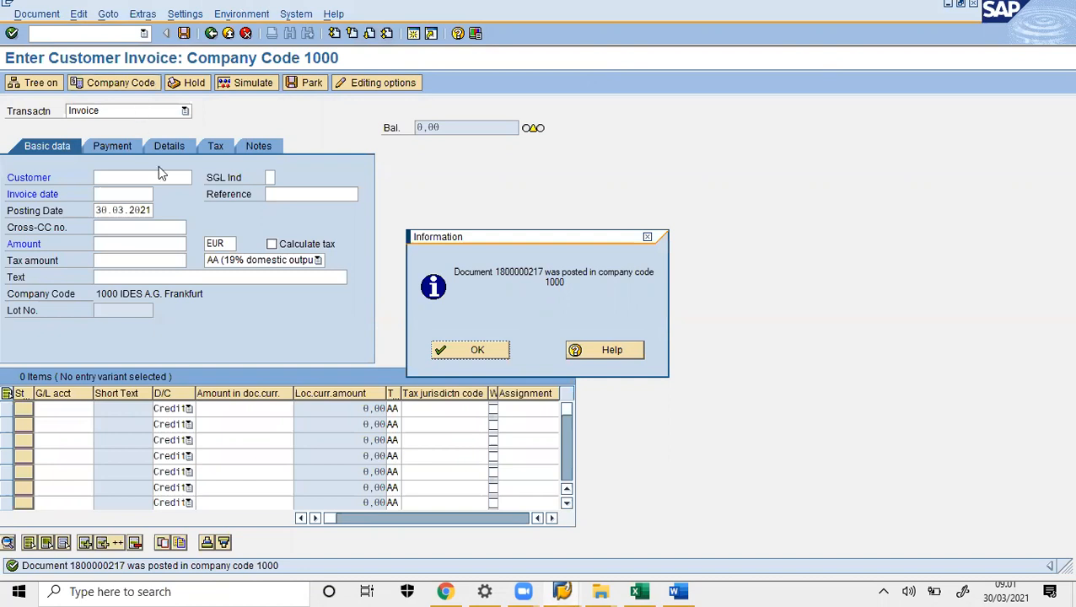
{"action": "left_click", "coordinate": [678, 591]}
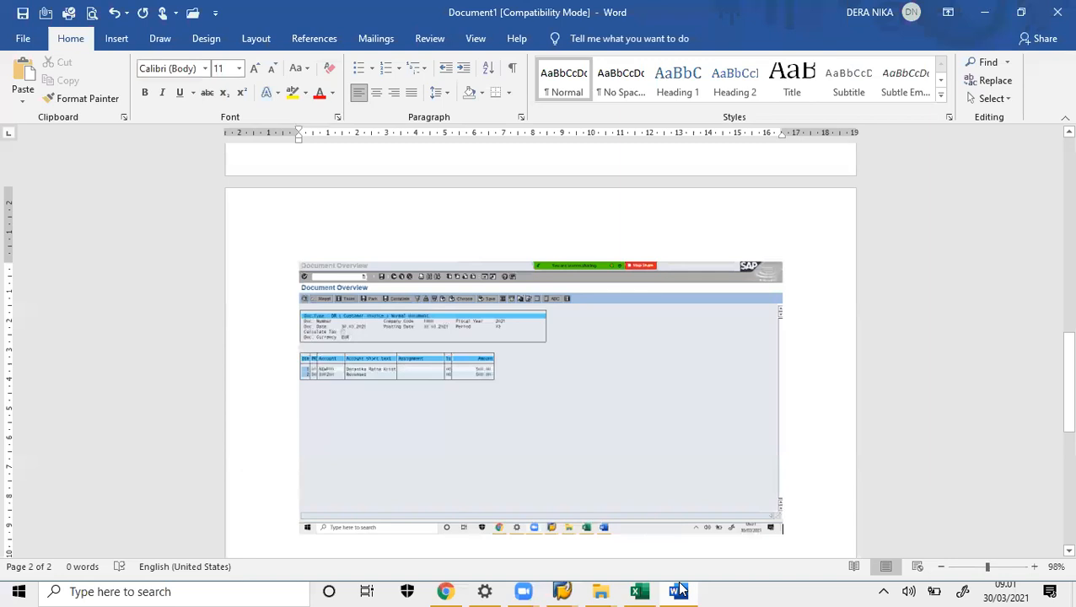
{"action": "key", "text": "ctrl+v"}
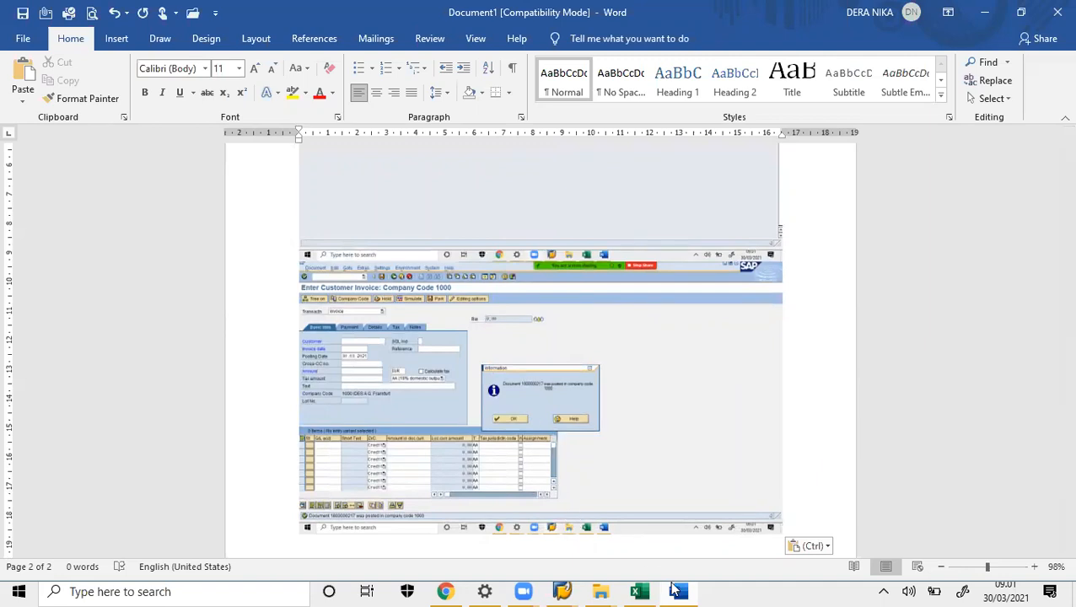
{"action": "mouse_move", "coordinate": [680, 590]}
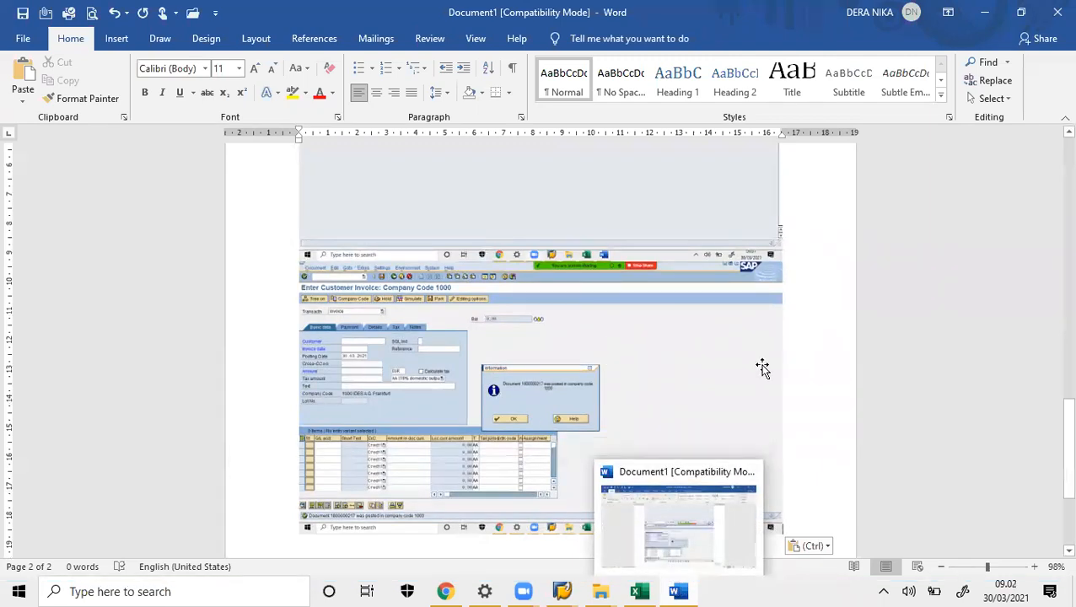
{"action": "left_click", "coordinate": [681, 590]}
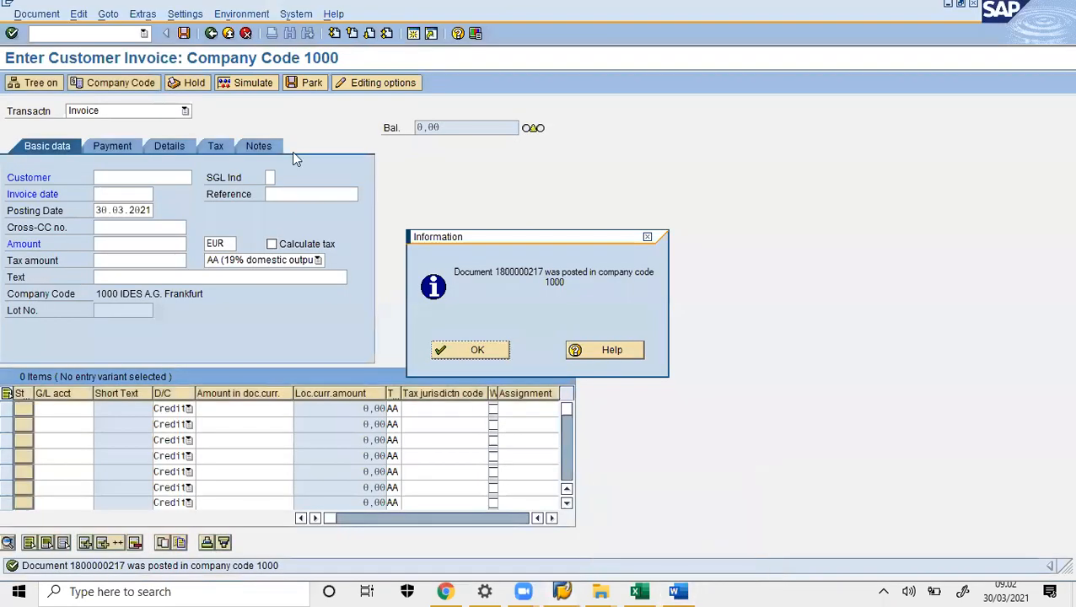
- Dismiss the posting message, exit with /n, and start F-22 Invoice - General
{"action": "left_click", "coordinate": [496, 354]}
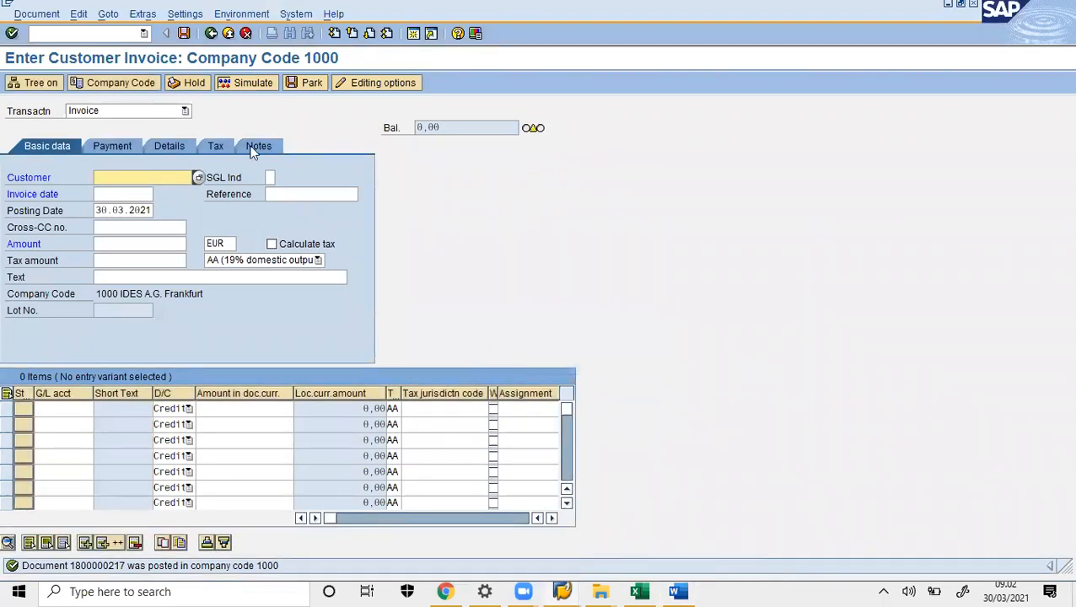
{"action": "left_click", "coordinate": [110, 39]}
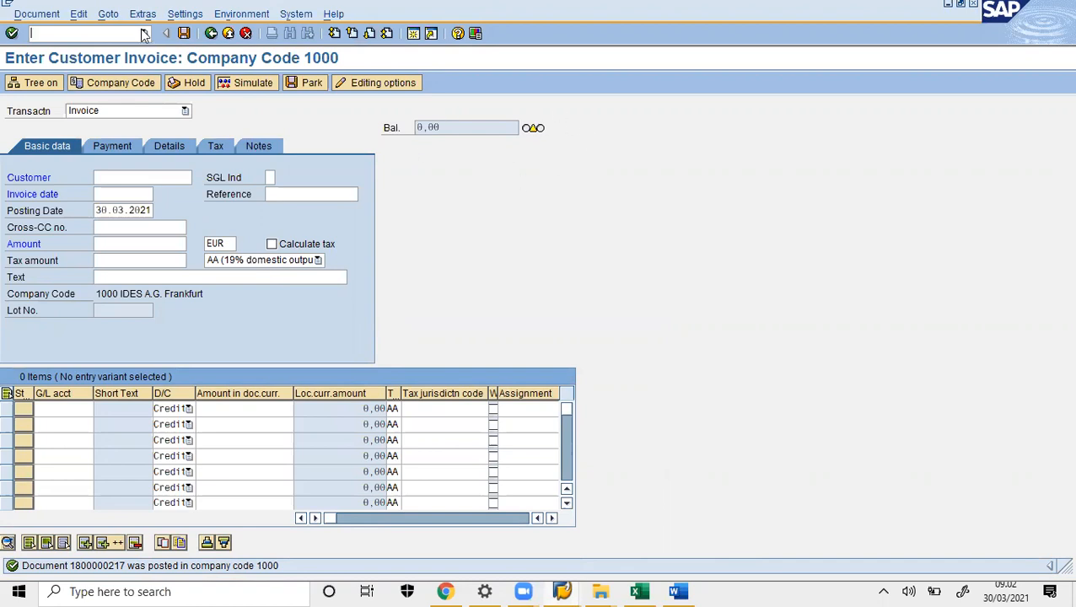
{"action": "type", "text": "/n"}
{"action": "key", "text": "Return"}
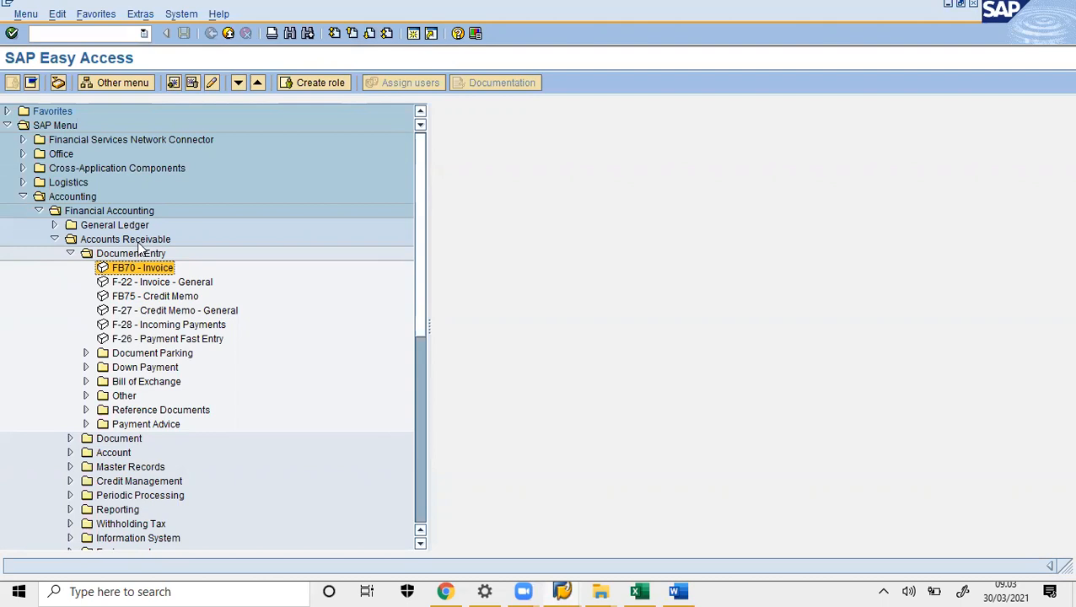
{"action": "double_click", "coordinate": [113, 283]}
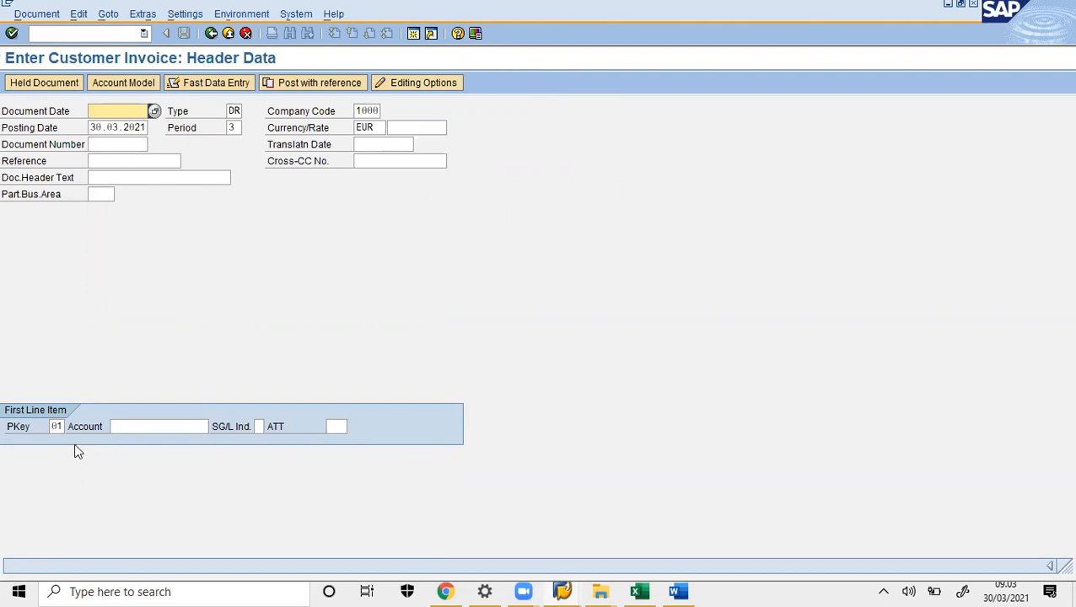
- Date the invoice 30.03.2021 and enter the customer account as the first line item
{"action": "left_click", "coordinate": [154, 114]}
{"action": "double_click", "coordinate": [190, 311]}
{"action": "left_click", "coordinate": [132, 427]}
{"action": "type", "text": "NEW100"}
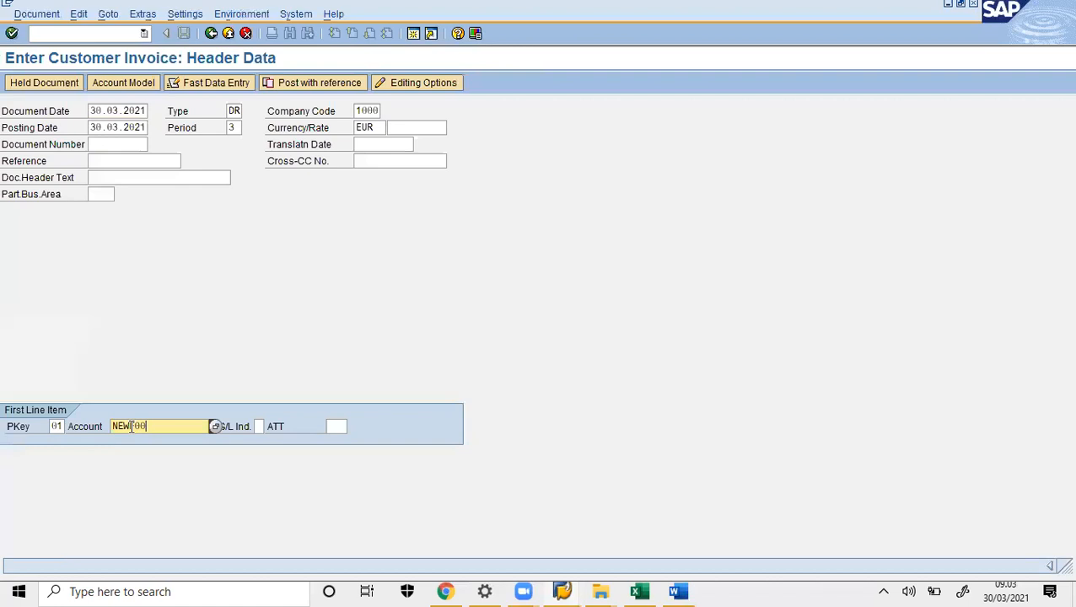
{"action": "key", "text": "Return"}
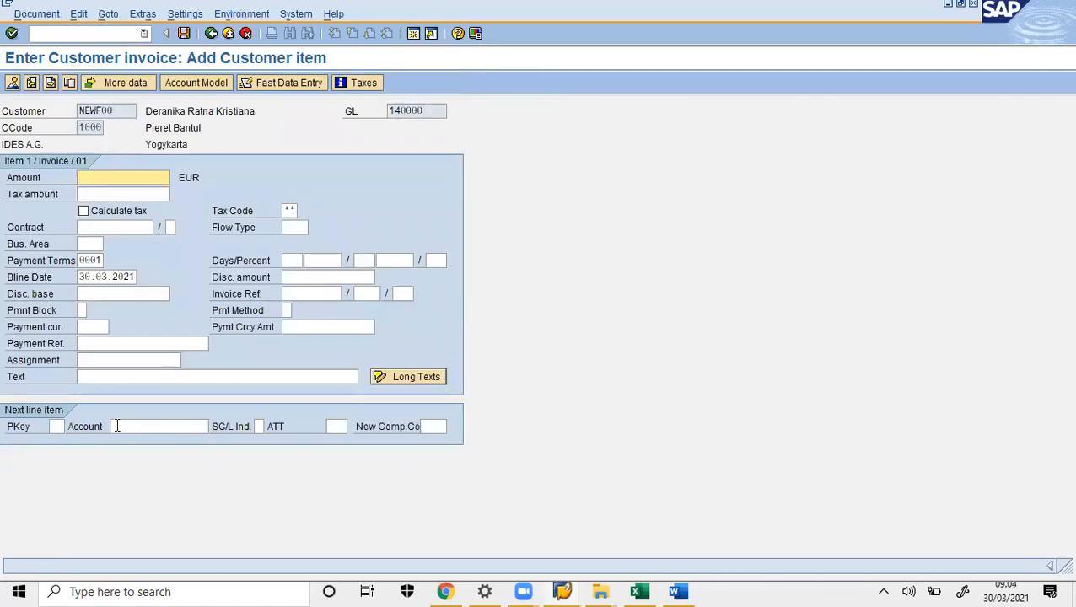
- Give the customer item an amount of 700 and leave its tax amount empty
{"action": "type", "text": "700"}
{"action": "left_click", "coordinate": [120, 195]}
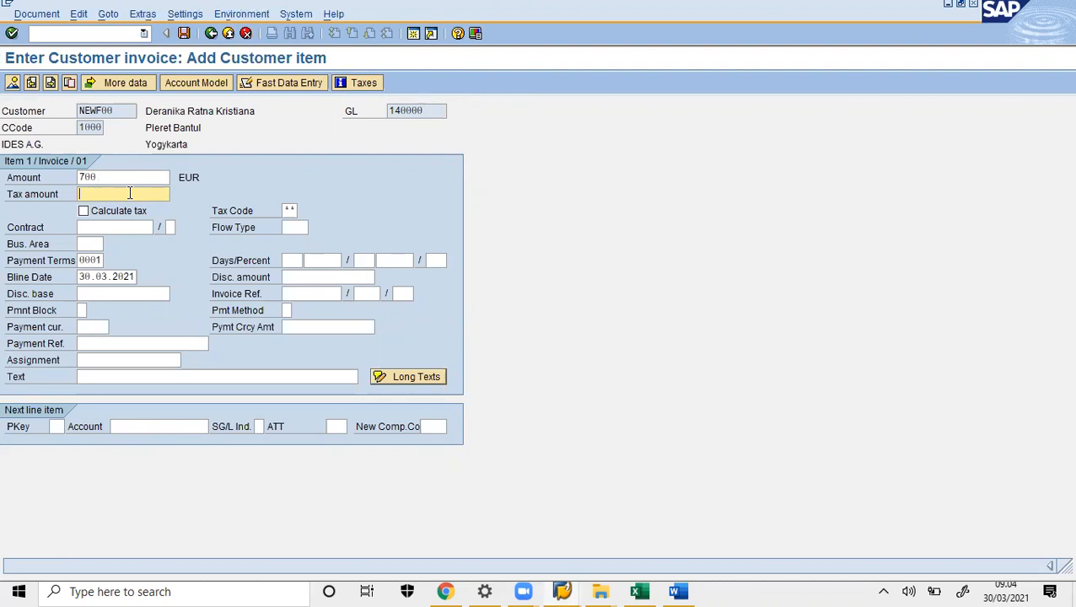
{"action": "key", "text": "F4"}
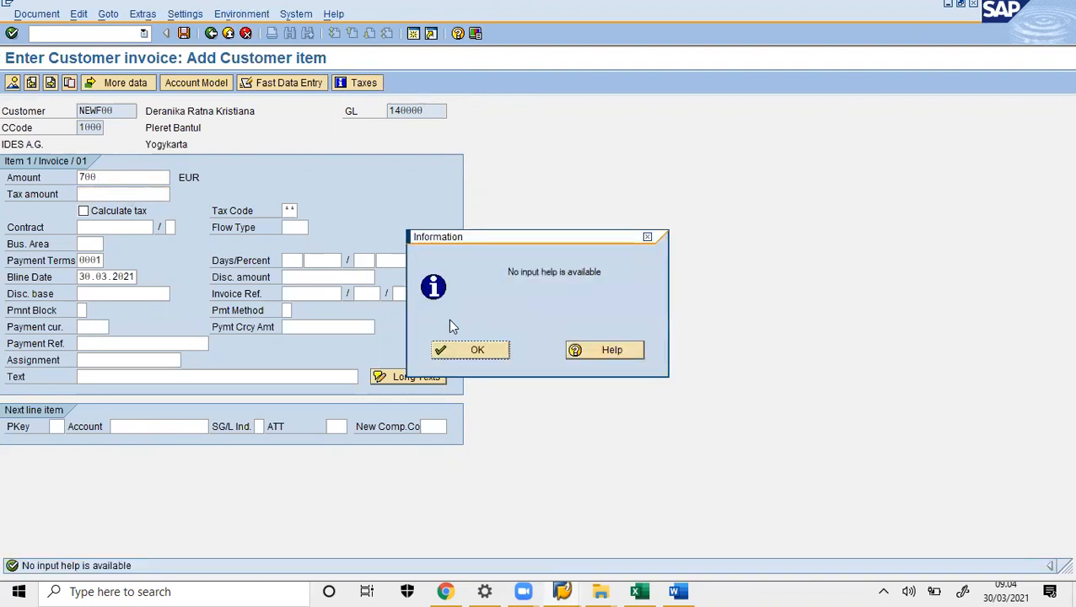
{"action": "left_click", "coordinate": [477, 351]}
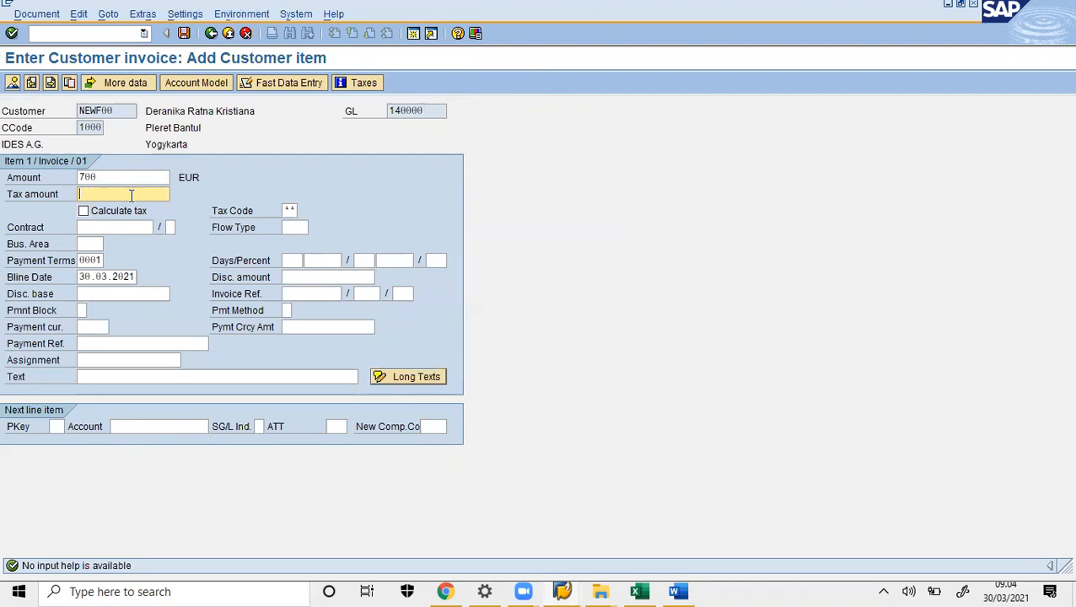
{"action": "type", "text": "0"}
{"action": "key", "text": "BackSpace"}
- Start the next line with posting key 50 and G/L account 800200
{"action": "left_click", "coordinate": [57, 426]}
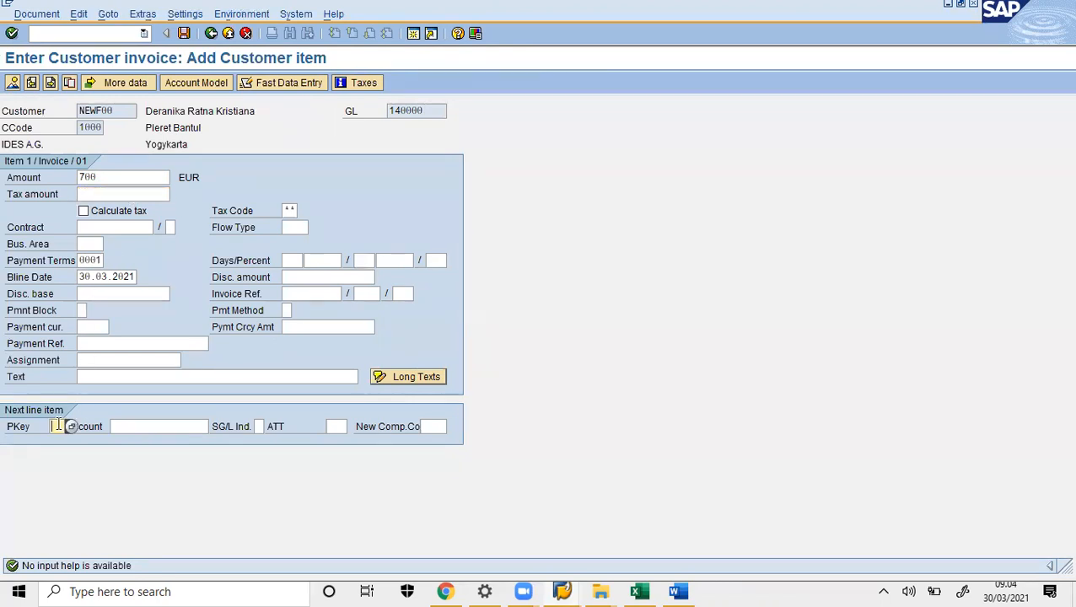
{"action": "type", "text": "50"}
{"action": "left_click", "coordinate": [135, 426]}
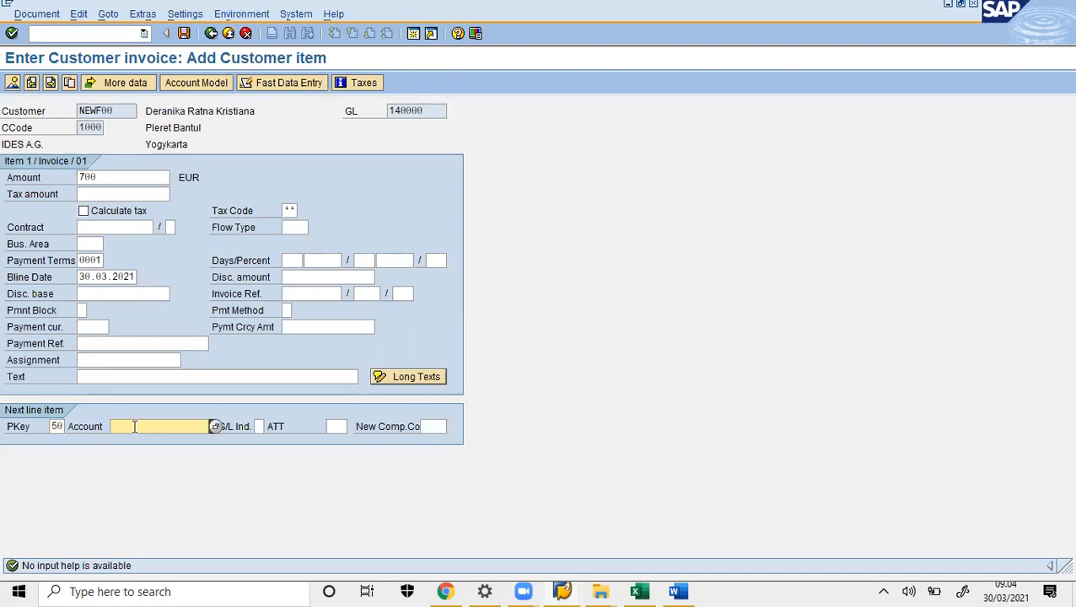
{"action": "type", "text": "800200"}
{"action": "key", "text": "Return"}
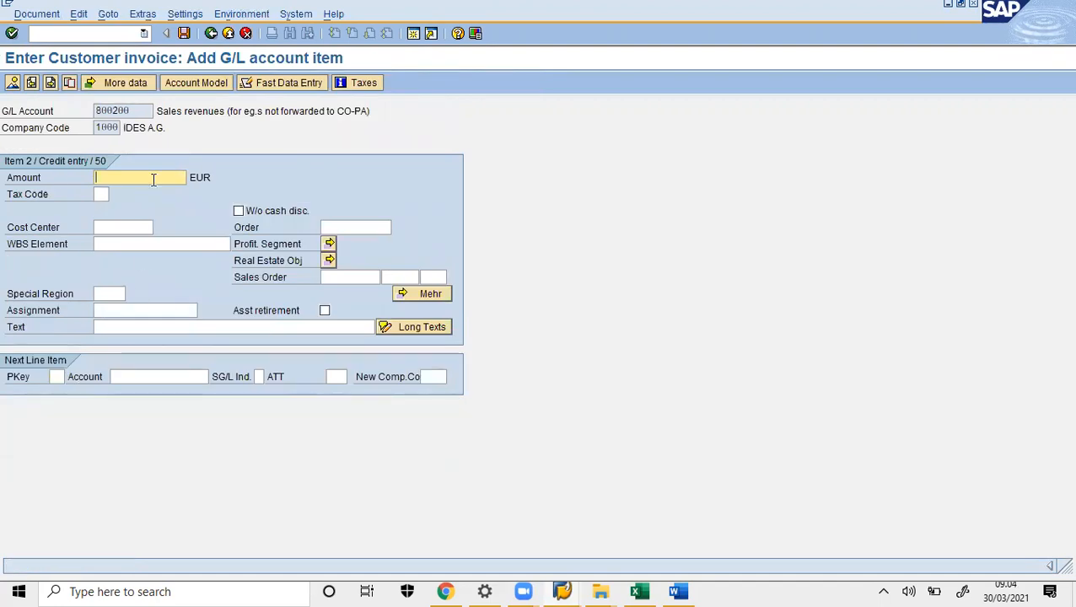
{"action": "type", "text": "700"}
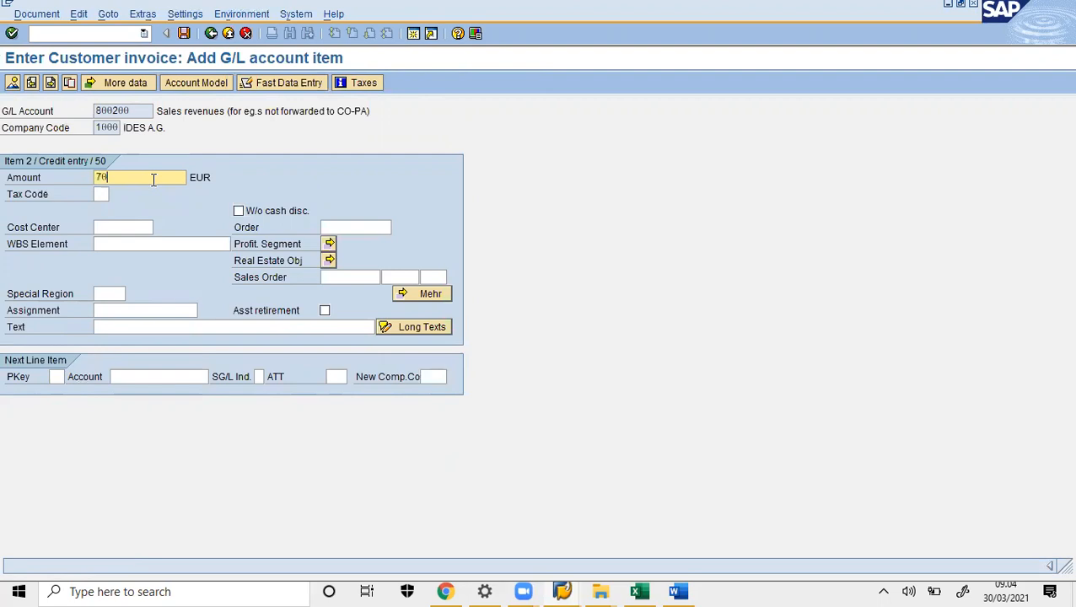
{"action": "left_click", "coordinate": [101, 194]}
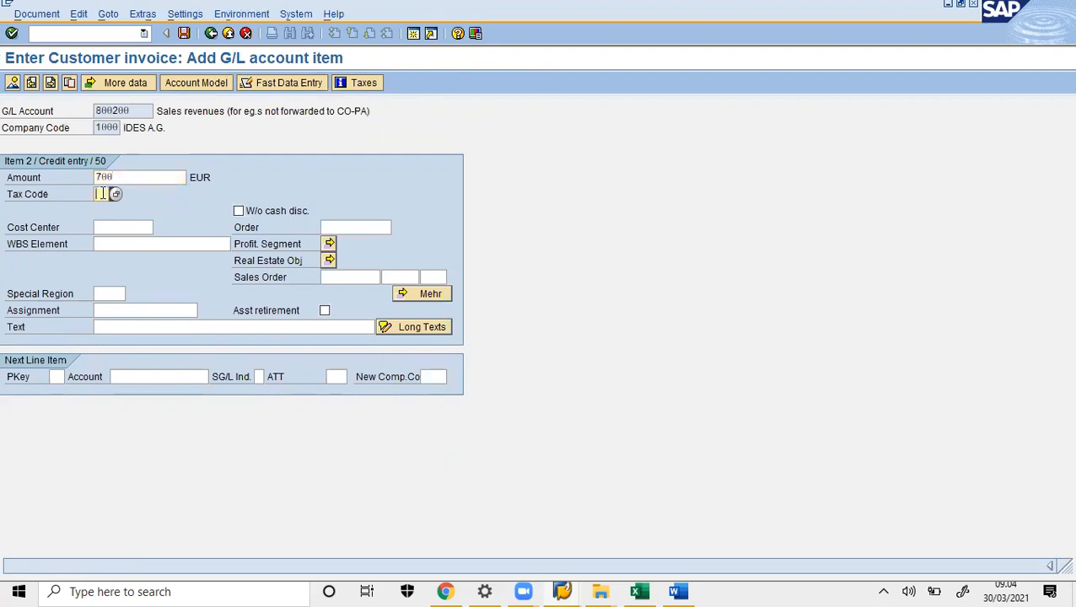
{"action": "left_click", "coordinate": [117, 196]}
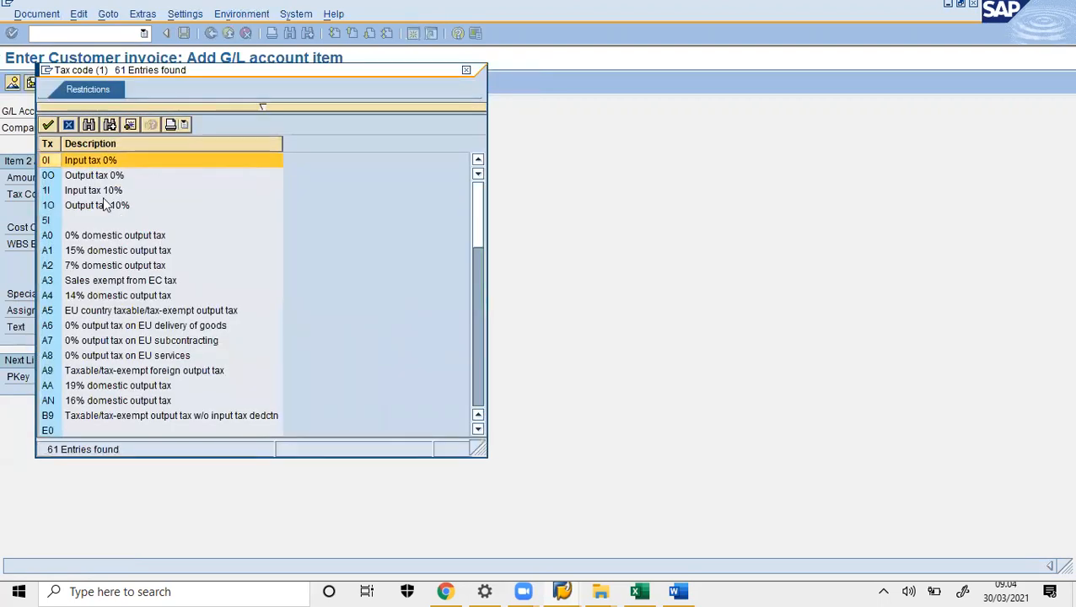
{"action": "double_click", "coordinate": [64, 177]}
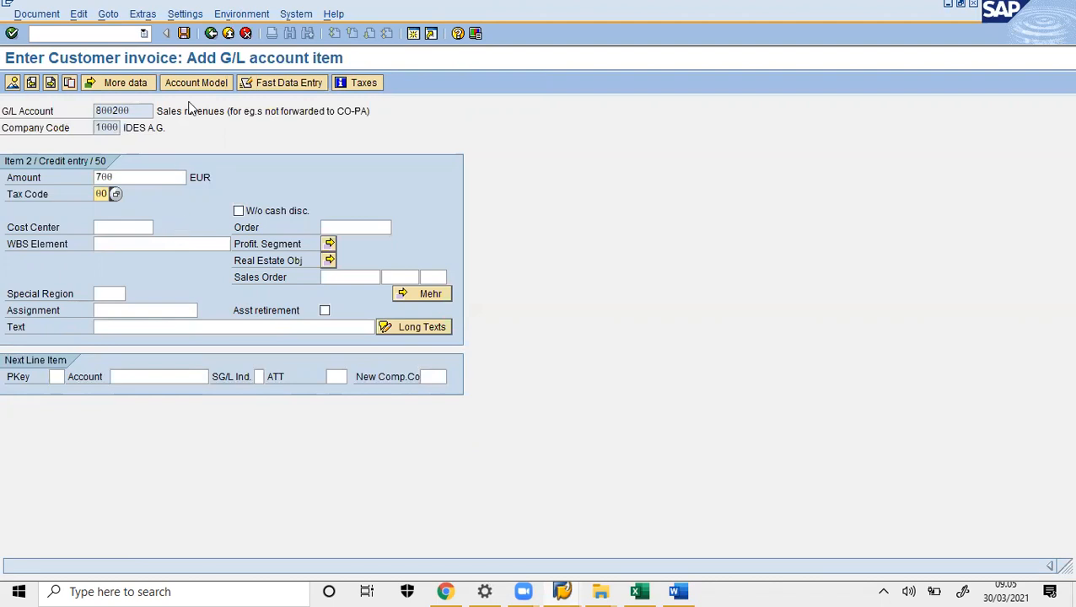
{"action": "left_click", "coordinate": [184, 34]}
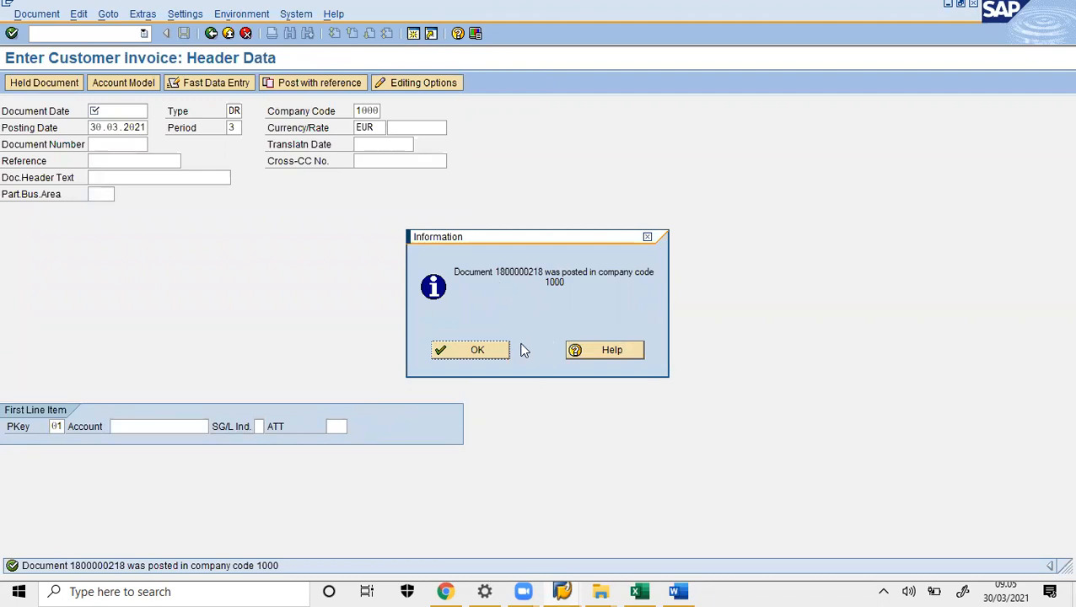
{"action": "left_click", "coordinate": [680, 591]}
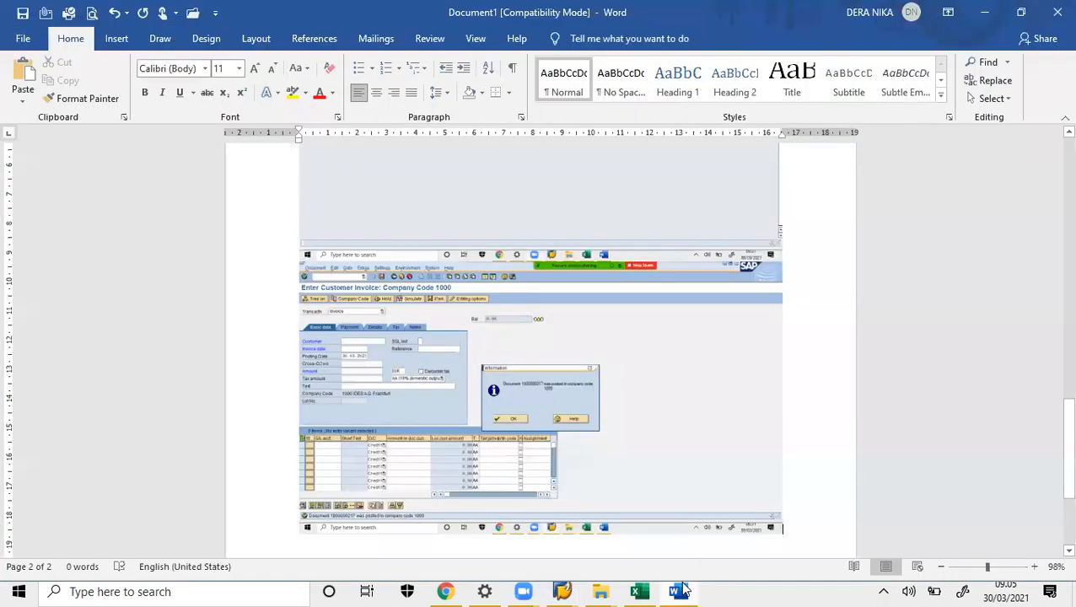
{"action": "key", "text": "ctrl+v"}
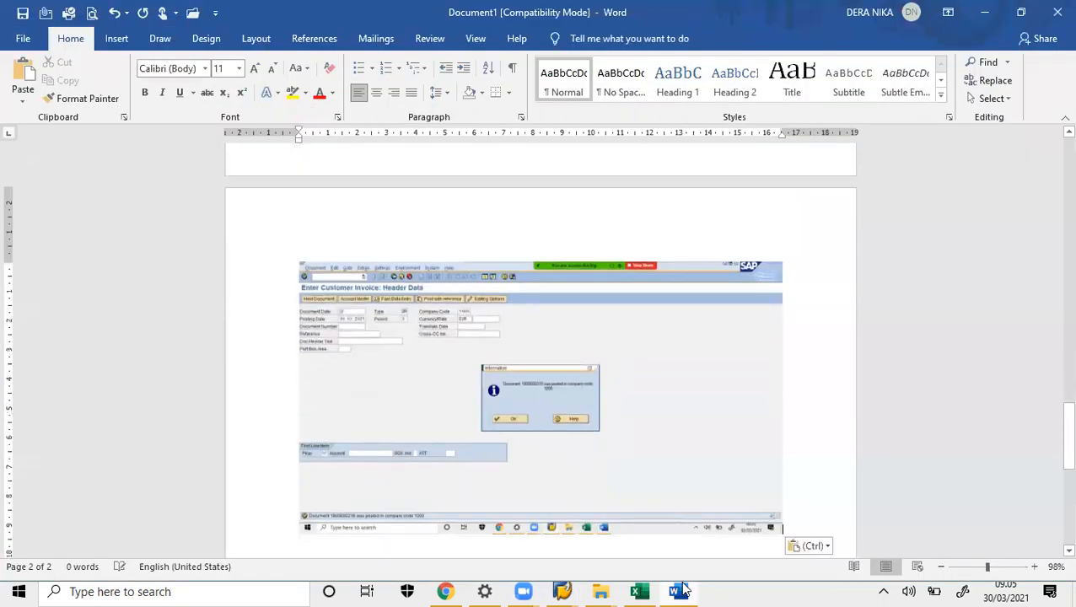
{"action": "left_click", "coordinate": [679, 591]}
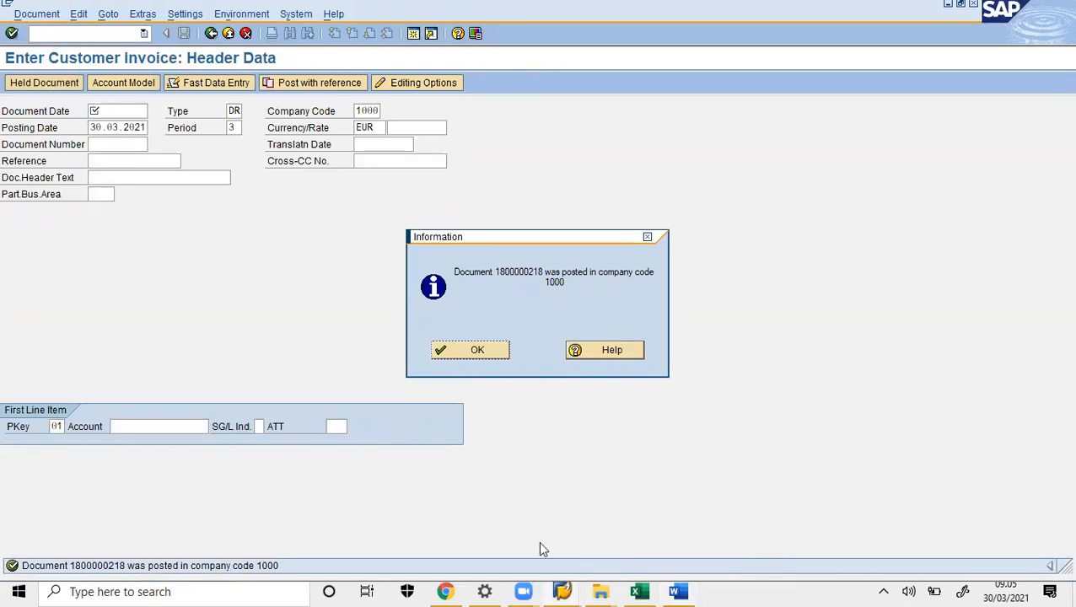
{"action": "right_click", "coordinate": [446, 590]}
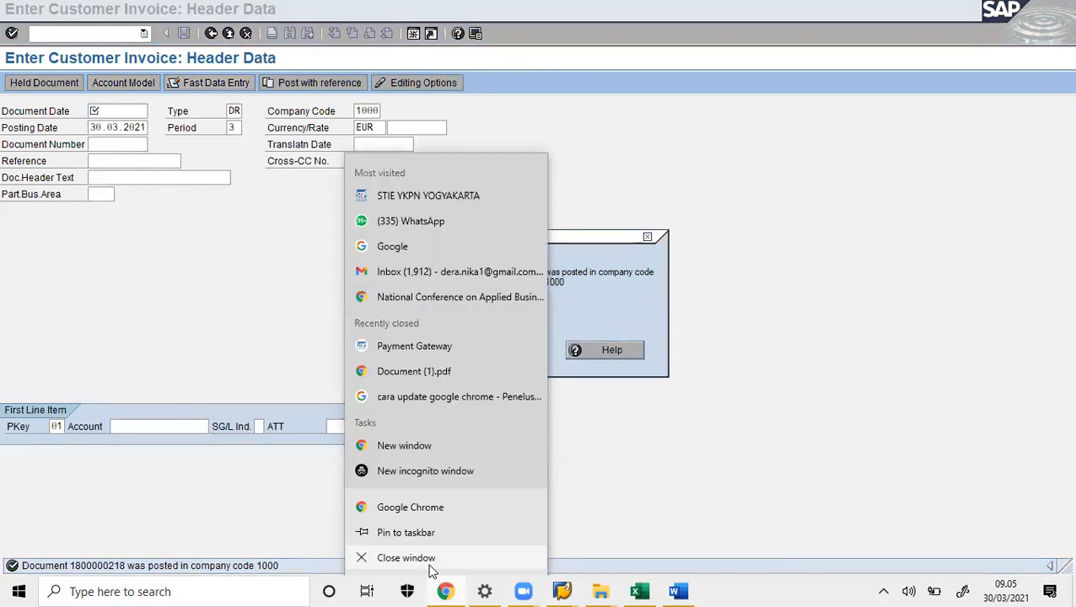
{"action": "left_click", "coordinate": [431, 565]}
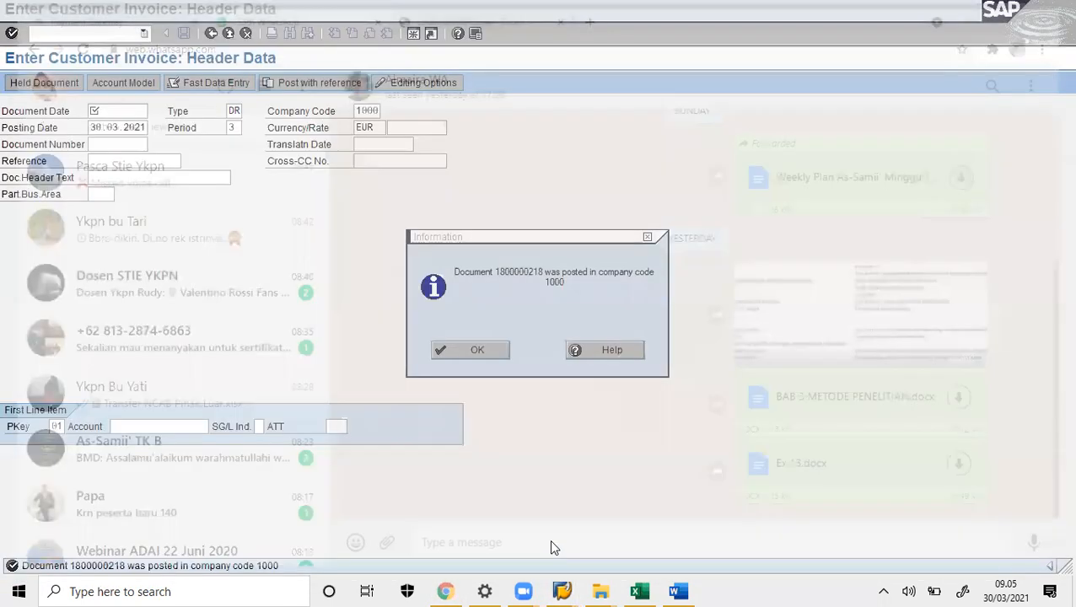
{"action": "left_click", "coordinate": [478, 350]}
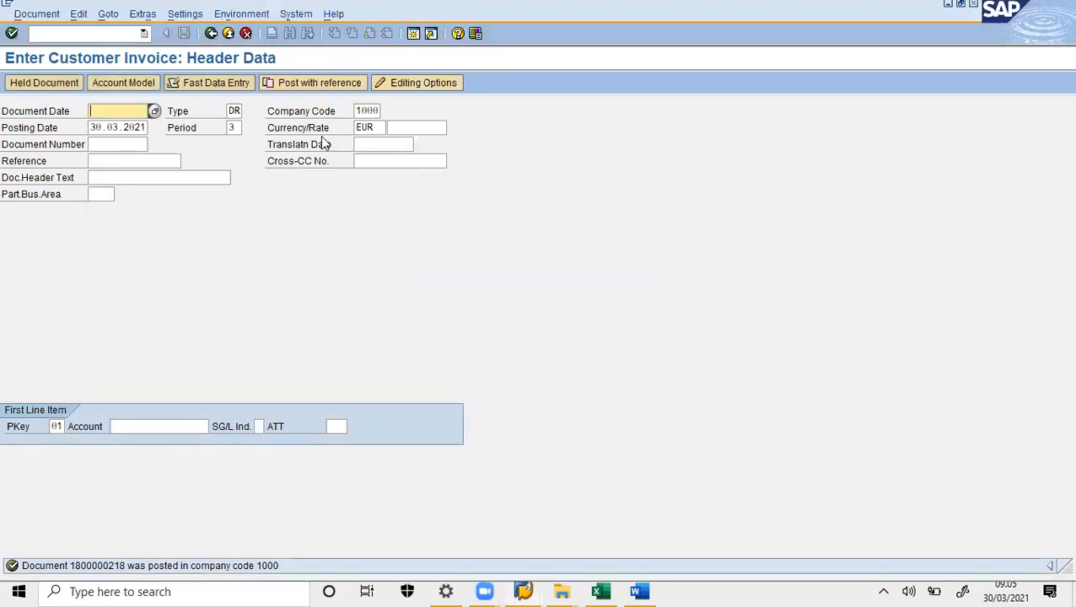
{"action": "left_click", "coordinate": [126, 34]}
{"action": "type", "text": "/N"}
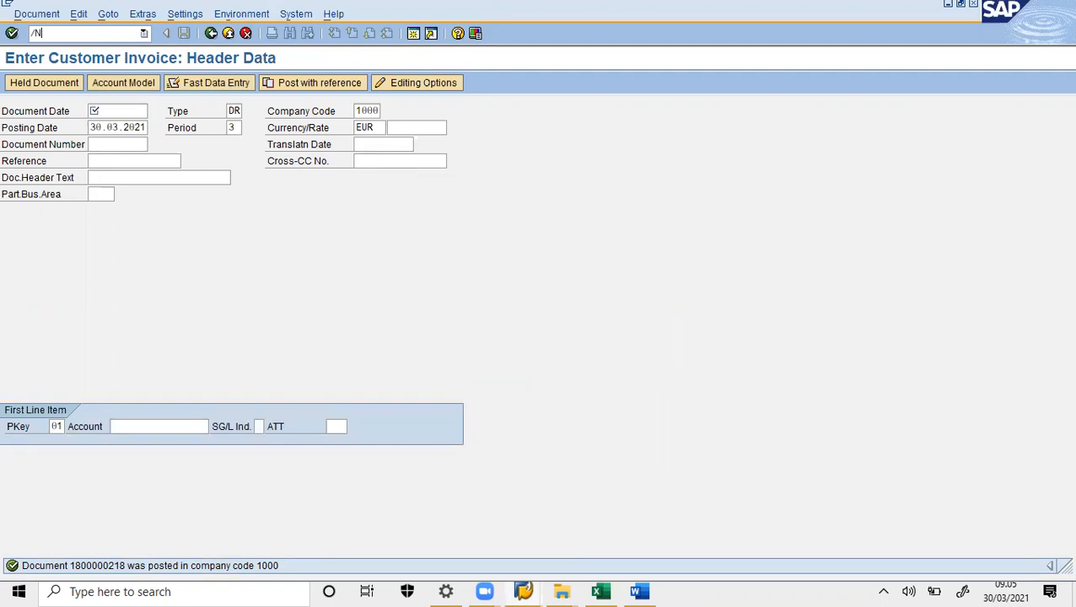
{"action": "key", "text": "Return"}
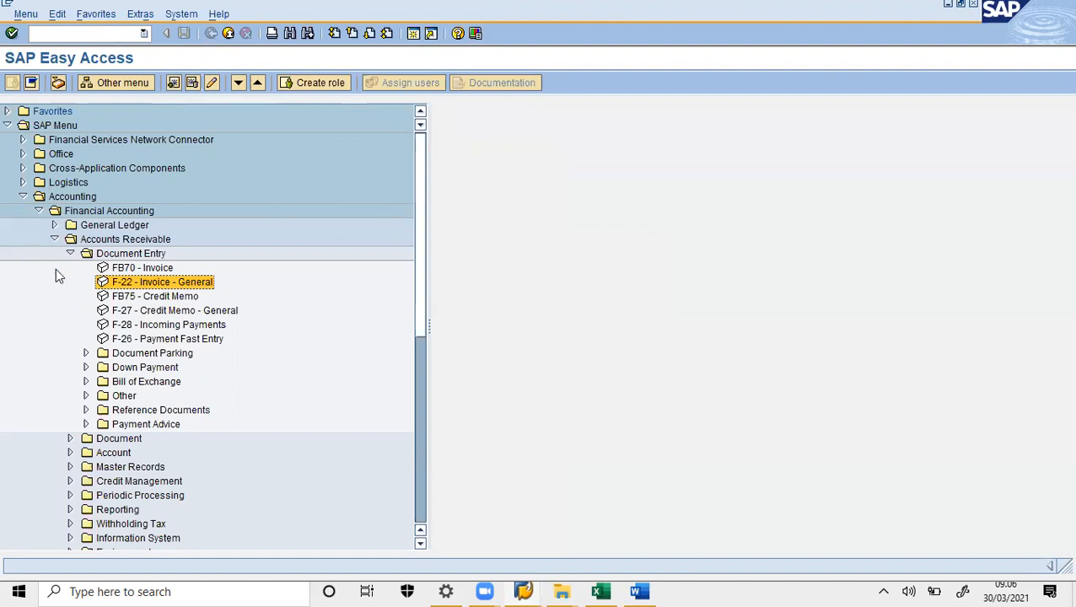
- Launch F-28 Incoming Payments from Accounts Receivable > Document Entry in the Easy Access tree
{"action": "left_click", "coordinate": [71, 254]}
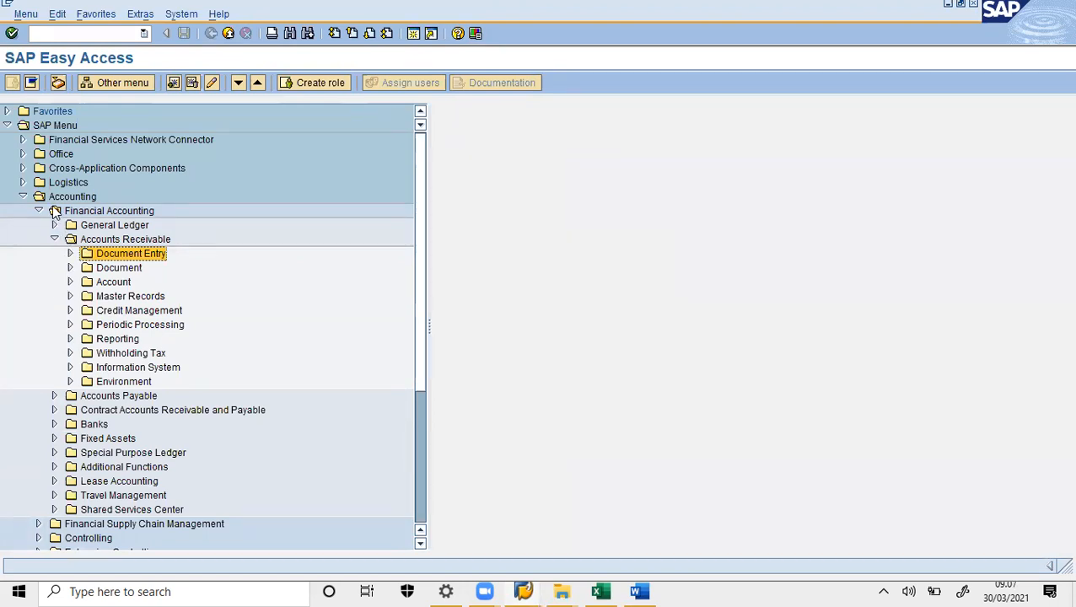
{"action": "left_click", "coordinate": [71, 255]}
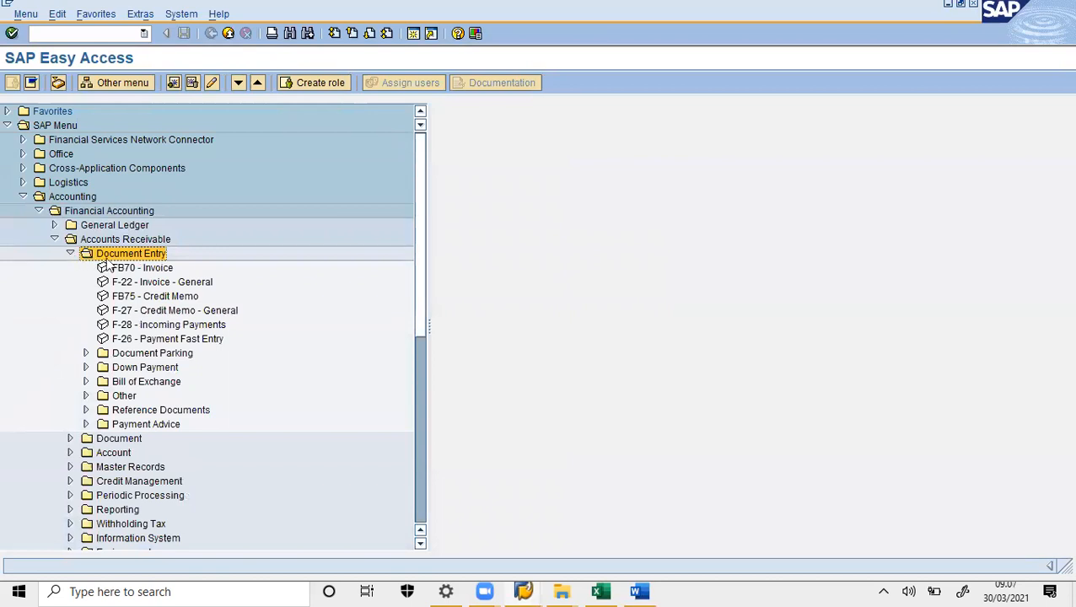
{"action": "double_click", "coordinate": [176, 324]}
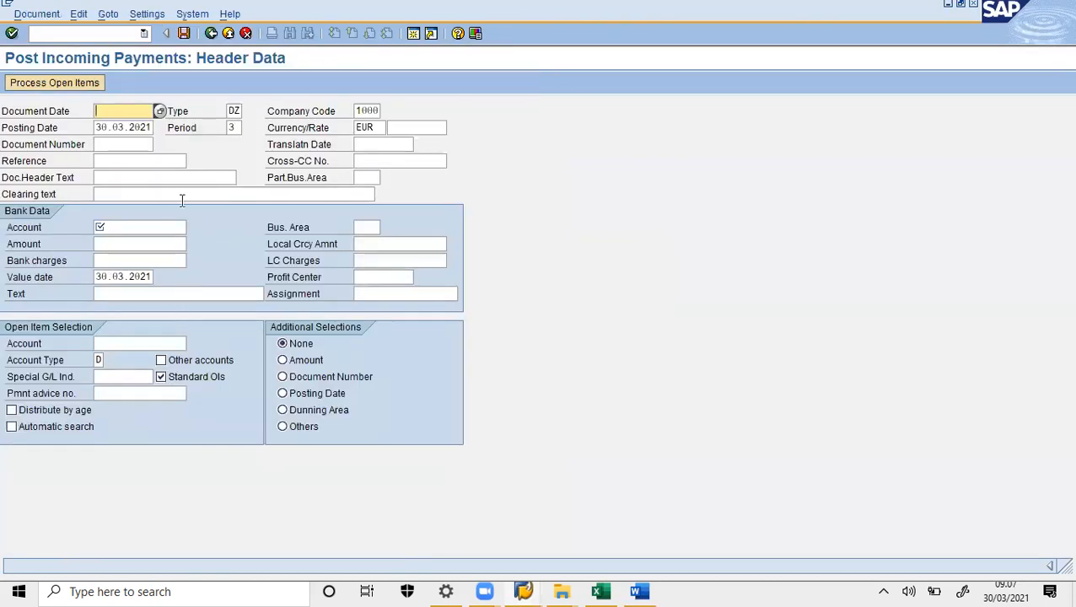
- Fill the payment header with document date 30.03.2021, bank account 113100 and amount 4000
{"action": "left_click", "coordinate": [159, 110]}
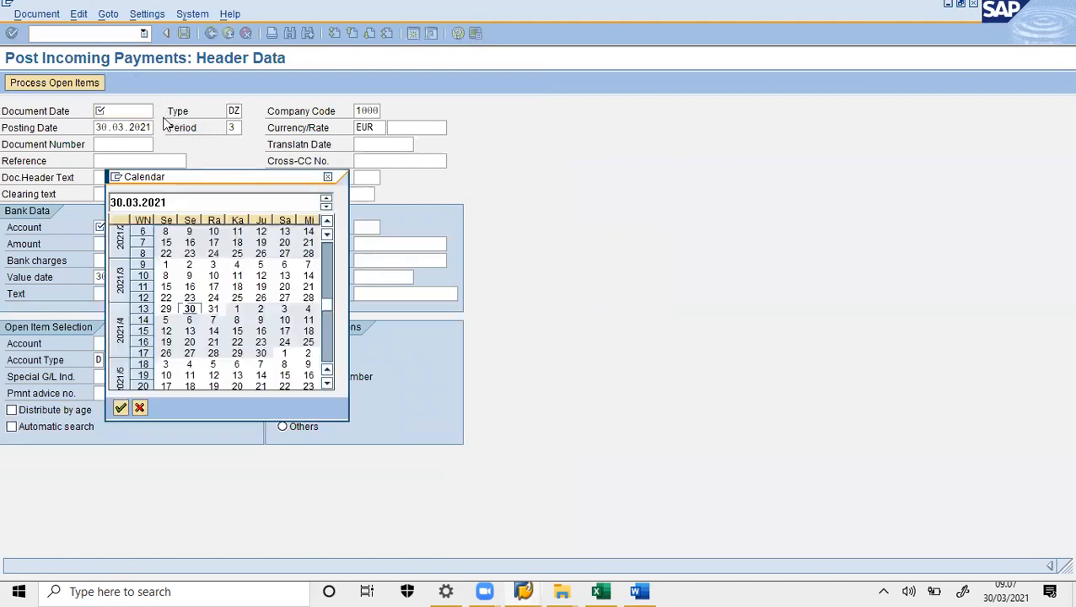
{"action": "double_click", "coordinate": [189, 311]}
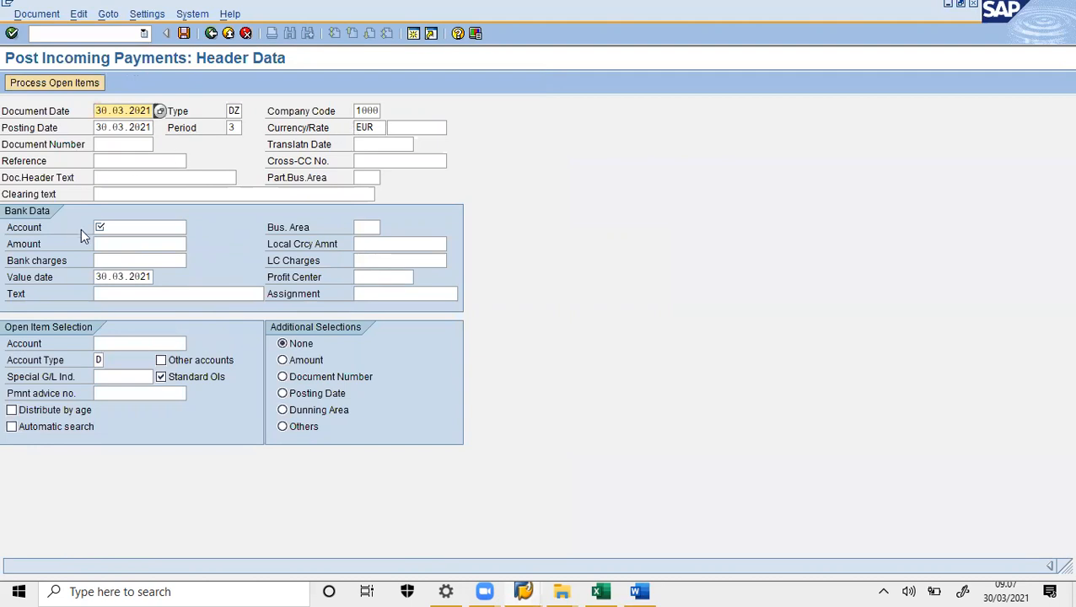
{"action": "left_click", "coordinate": [121, 228]}
{"action": "type", "text": "113100"}
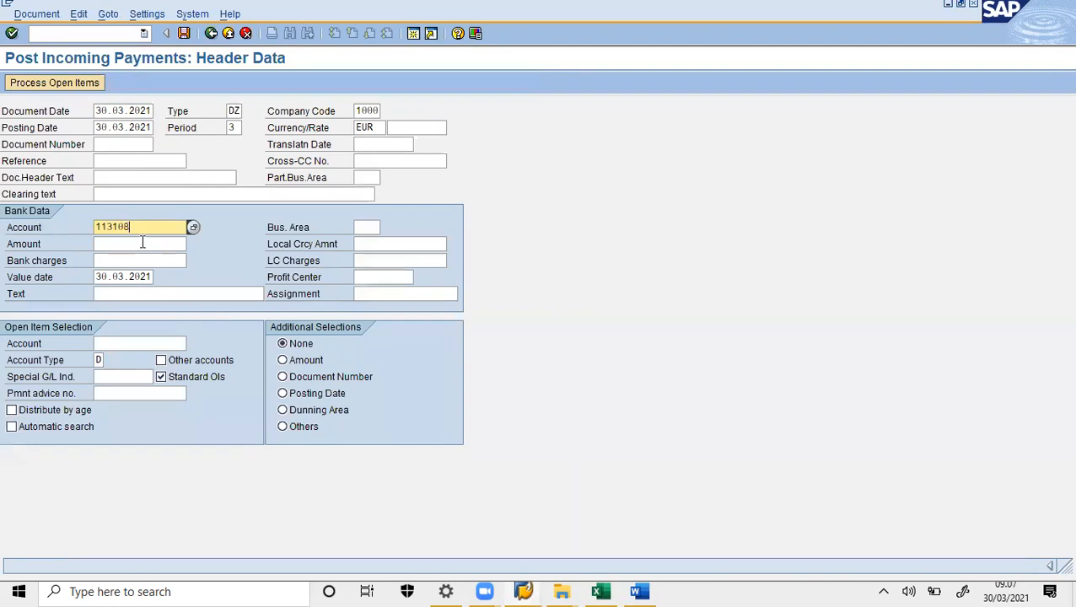
{"action": "left_click", "coordinate": [143, 242]}
{"action": "type", "text": "4000"}
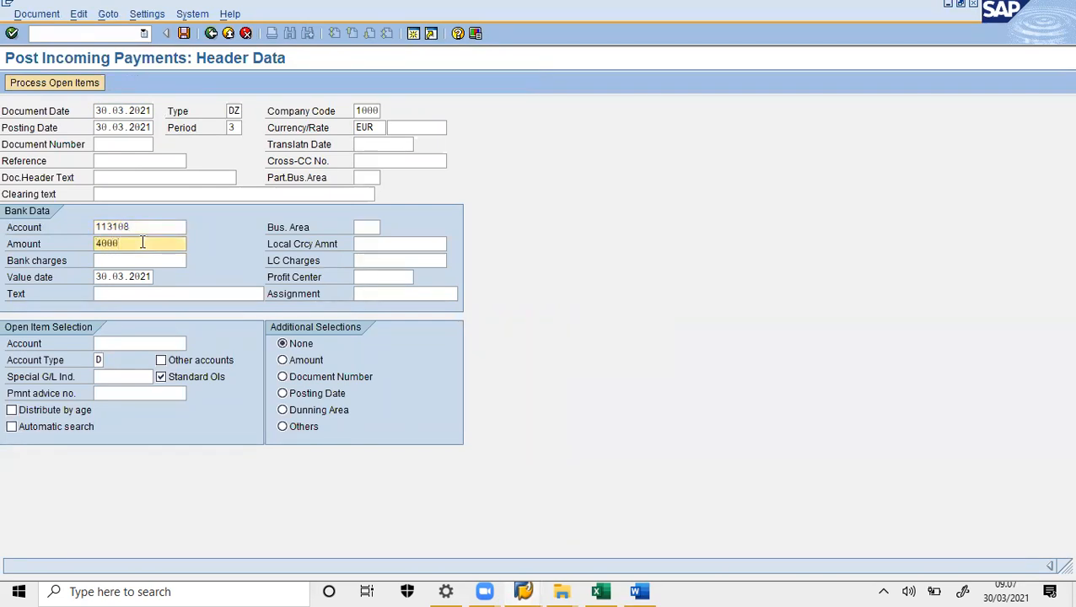
- Enter the customer account in Open Item Selection and process its open items
{"action": "left_click", "coordinate": [152, 343]}
{"action": "type", "text": "C"}
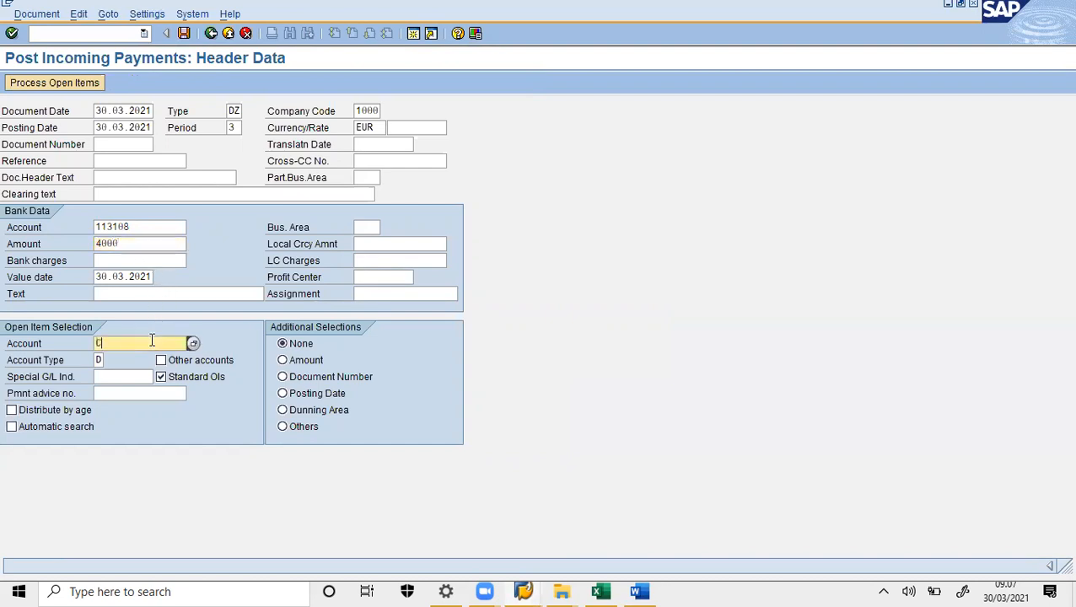
{"action": "type", "text": "STOMERF00"}
{"action": "left_click", "coordinate": [74, 83]}
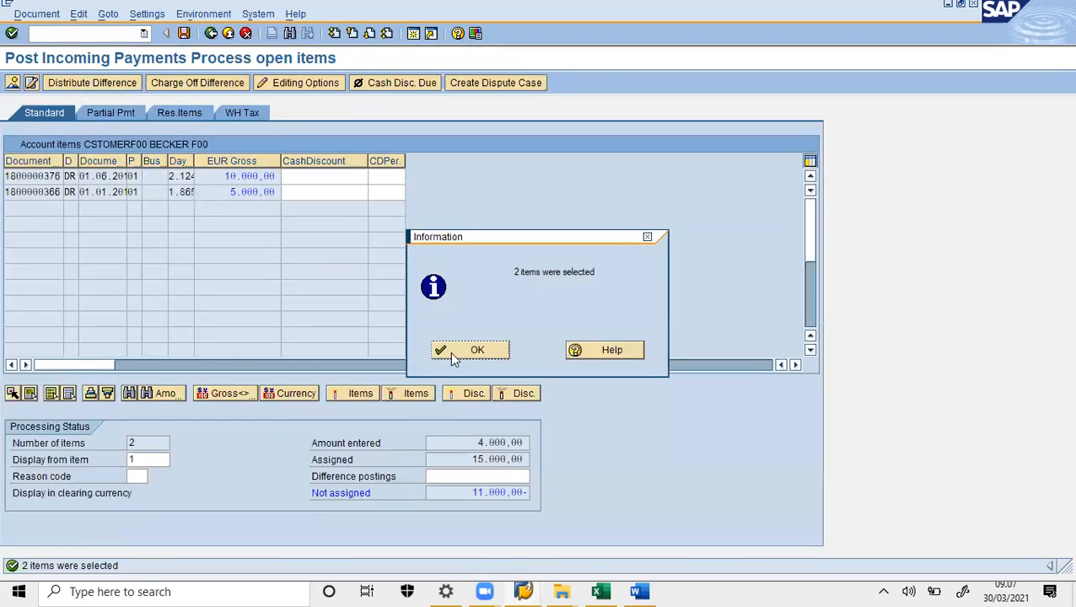
- Accept the 2 selected items, deactivate the 10.000,00 item, and switch to the Res.Items tab
{"action": "left_click", "coordinate": [459, 354]}
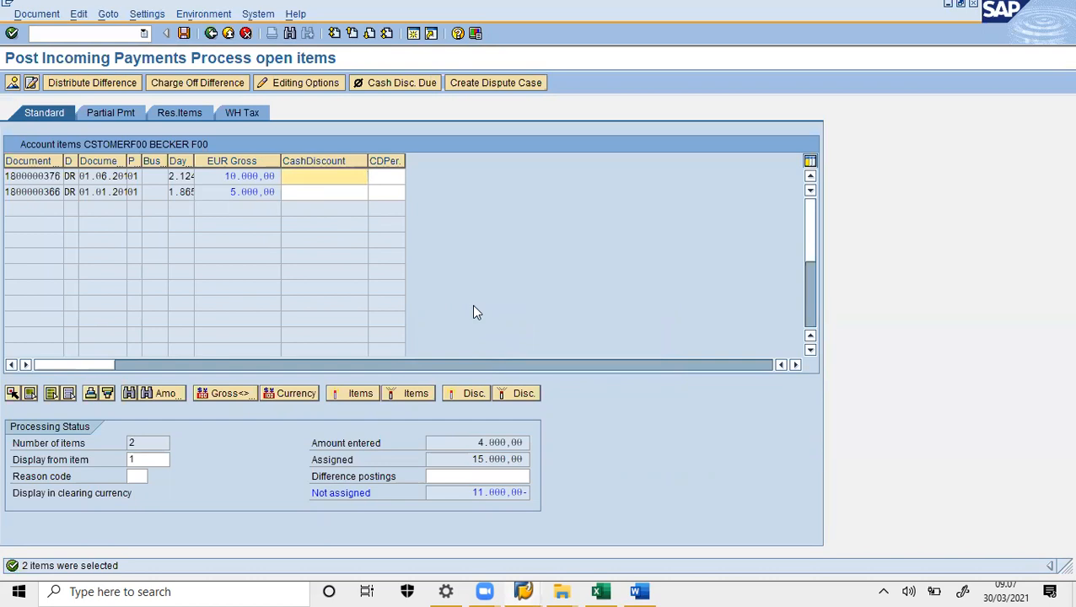
{"action": "left_click", "coordinate": [292, 195]}
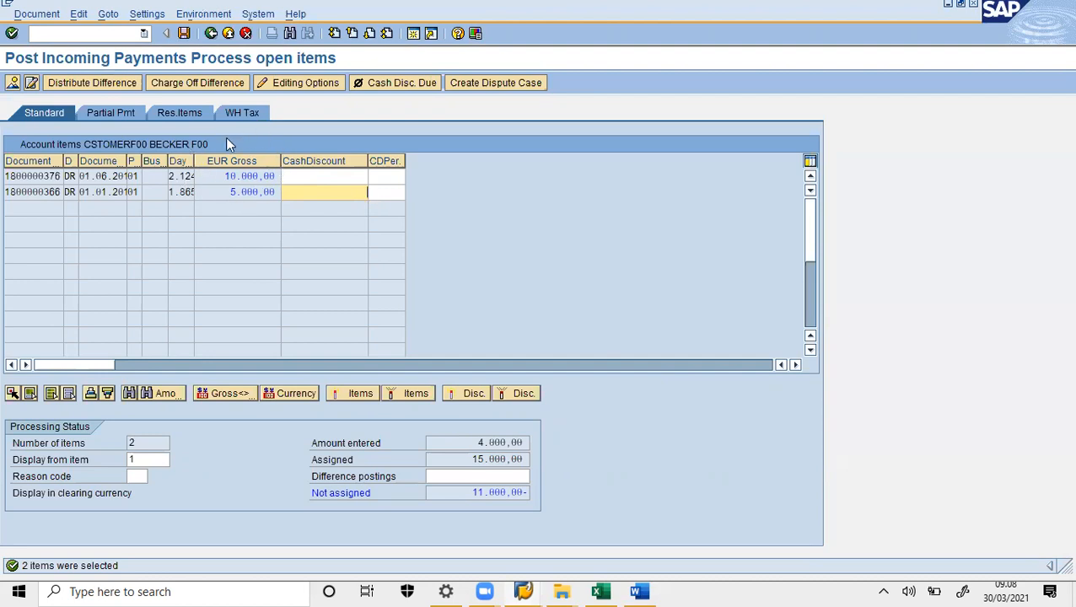
{"action": "double_click", "coordinate": [267, 174]}
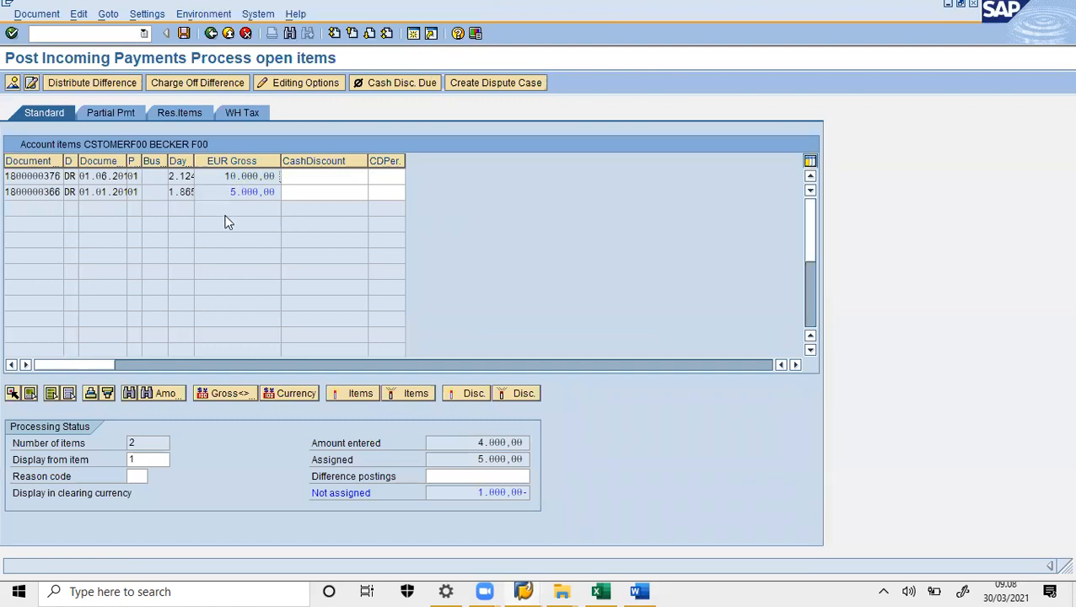
{"action": "left_click", "coordinate": [178, 114]}
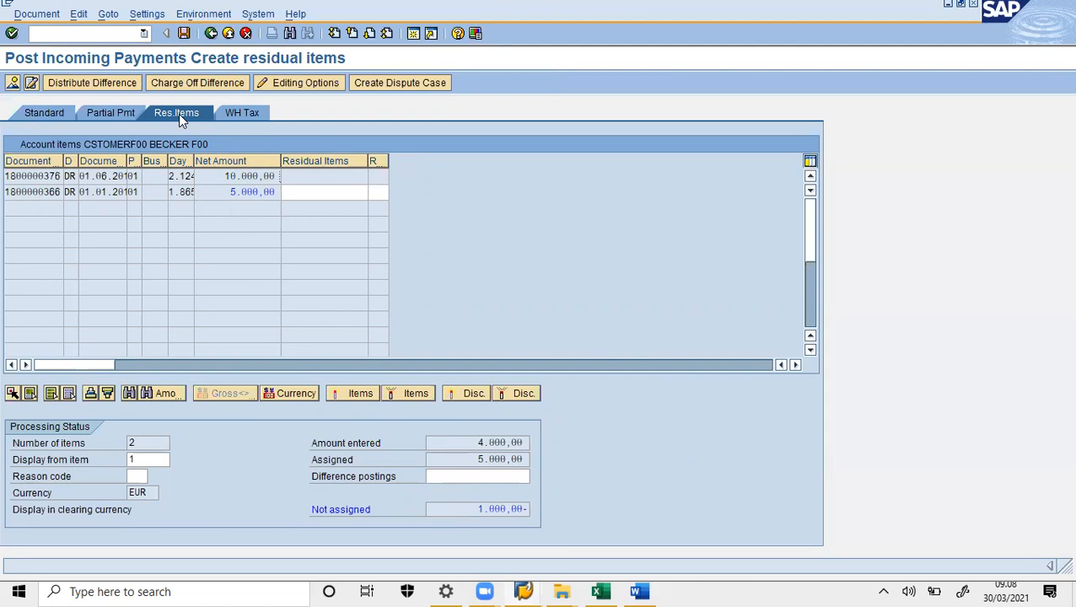
{"action": "double_click", "coordinate": [341, 193]}
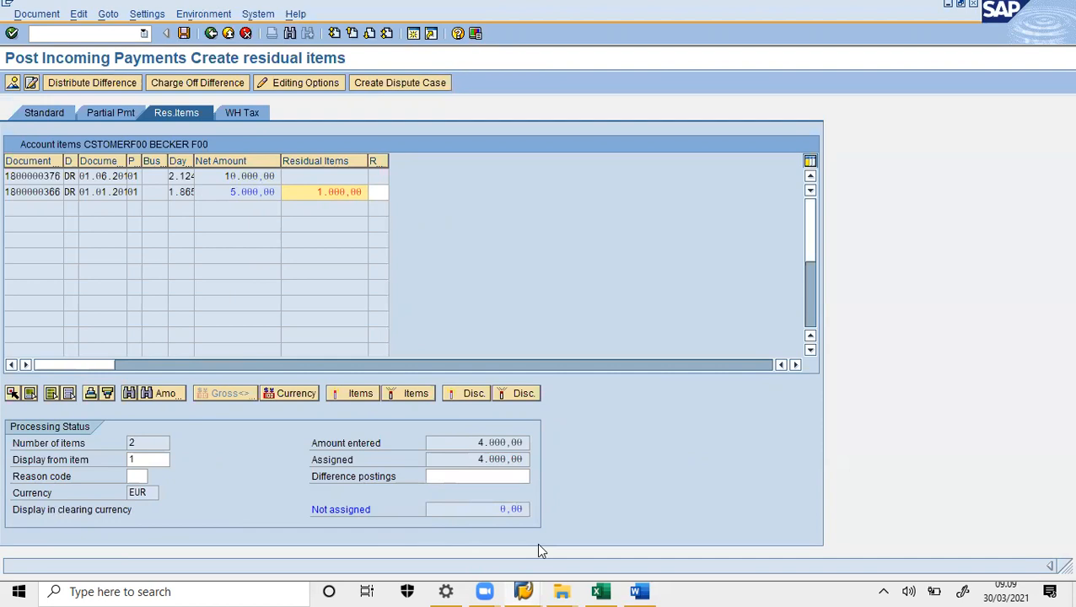
{"action": "mouse_move", "coordinate": [533, 492]}
{"action": "left_mouse_down"}
{"action": "mouse_move", "coordinate": [466, 499]}
{"action": "mouse_move", "coordinate": [524, 484]}
{"action": "left_mouse_up"}
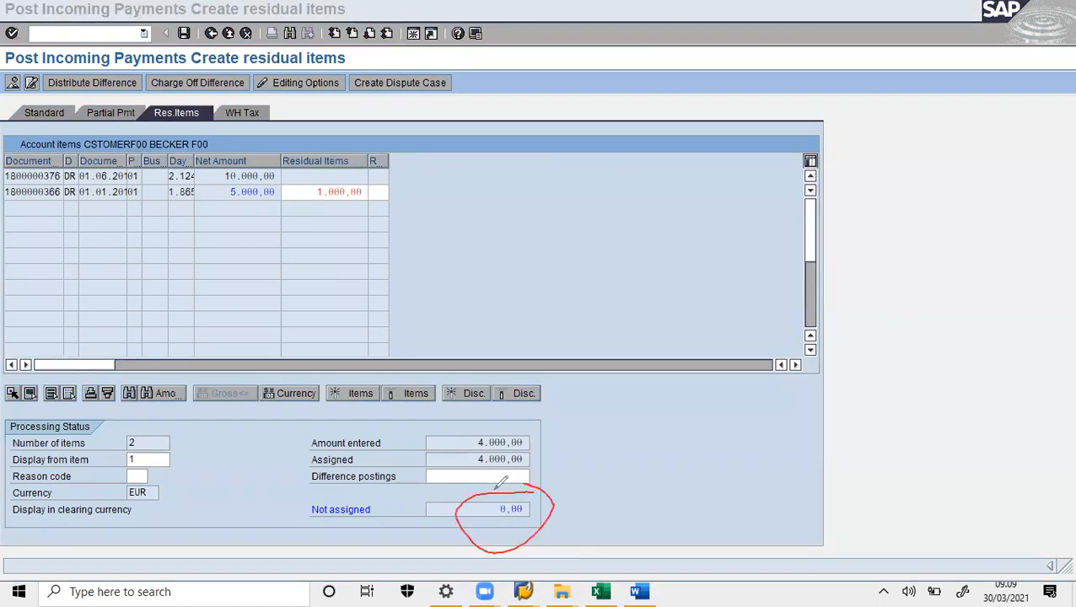
{"action": "left_click", "coordinate": [780, 113]}
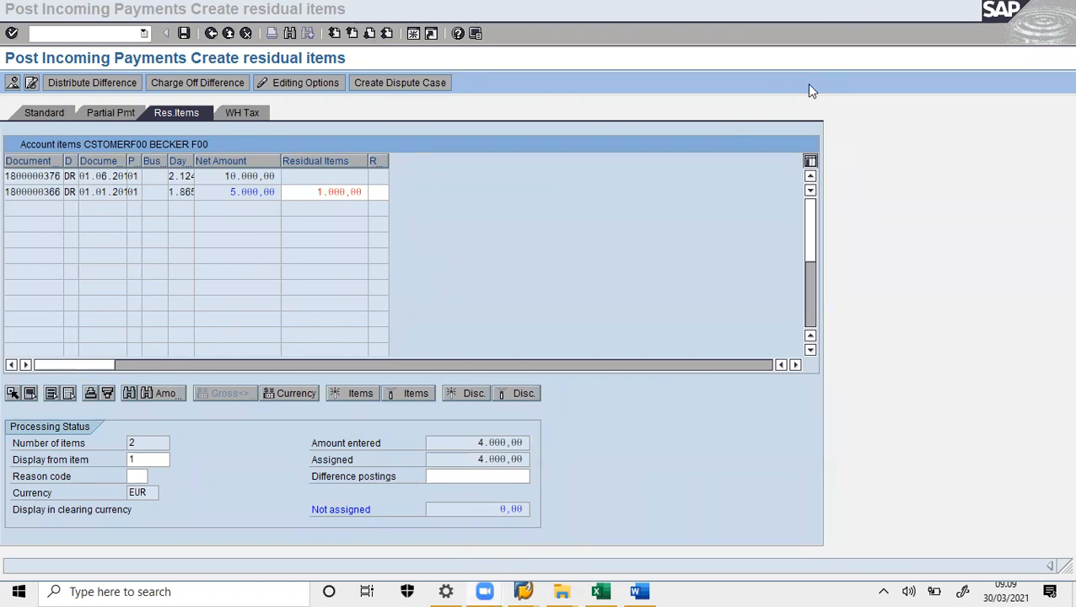
{"action": "left_click", "coordinate": [597, 225]}
{"action": "left_click", "coordinate": [183, 34]}
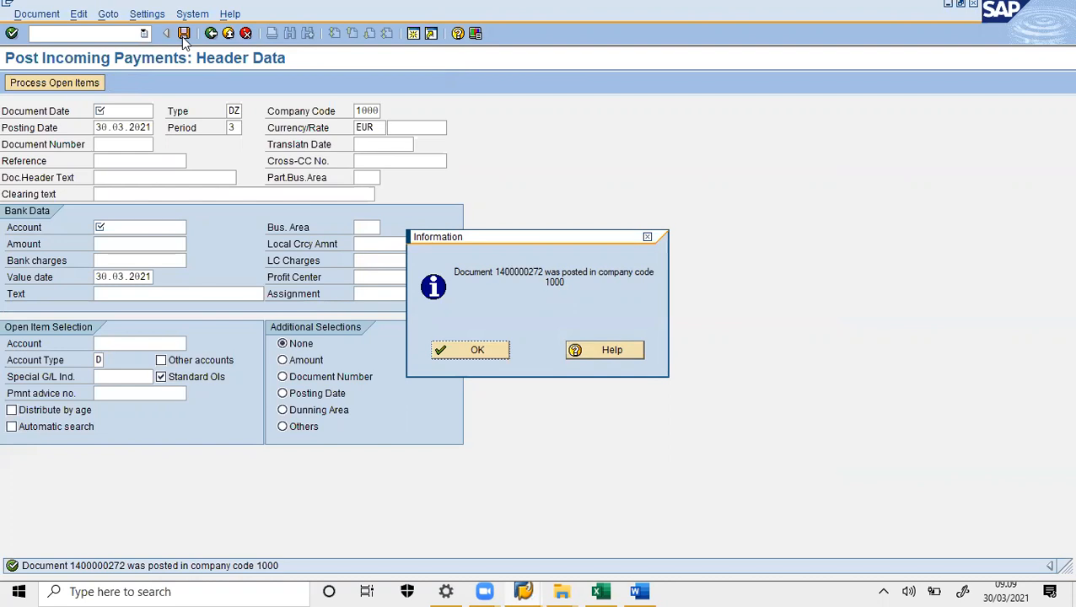
- Paste the SAP screenshot into the Word document and minimize Word
{"action": "left_click", "coordinate": [639, 592]}
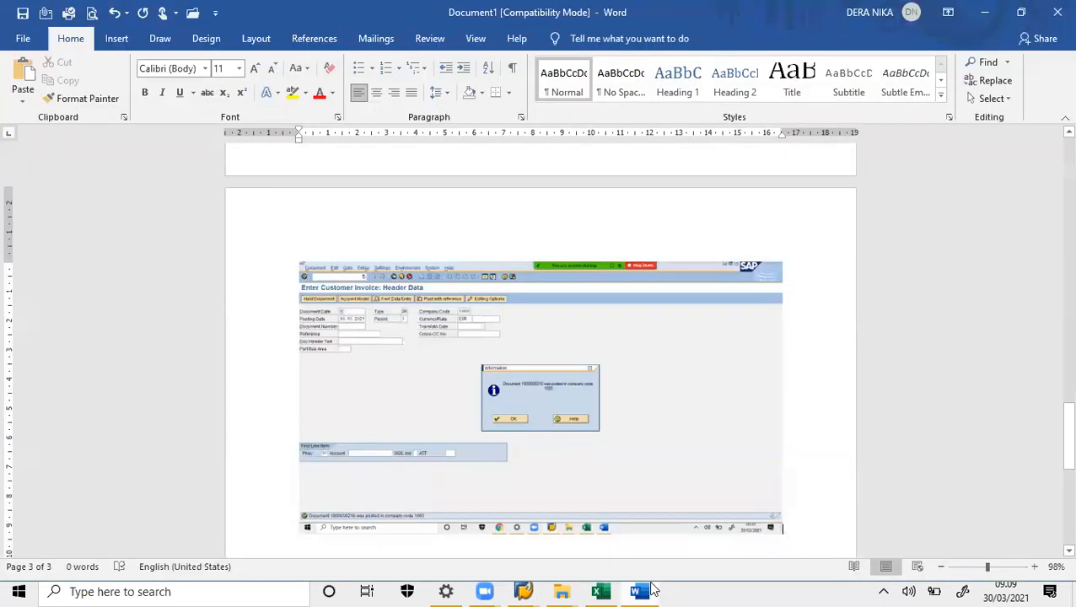
{"action": "key", "text": "ctrl+v"}
{"action": "left_click", "coordinate": [652, 588]}
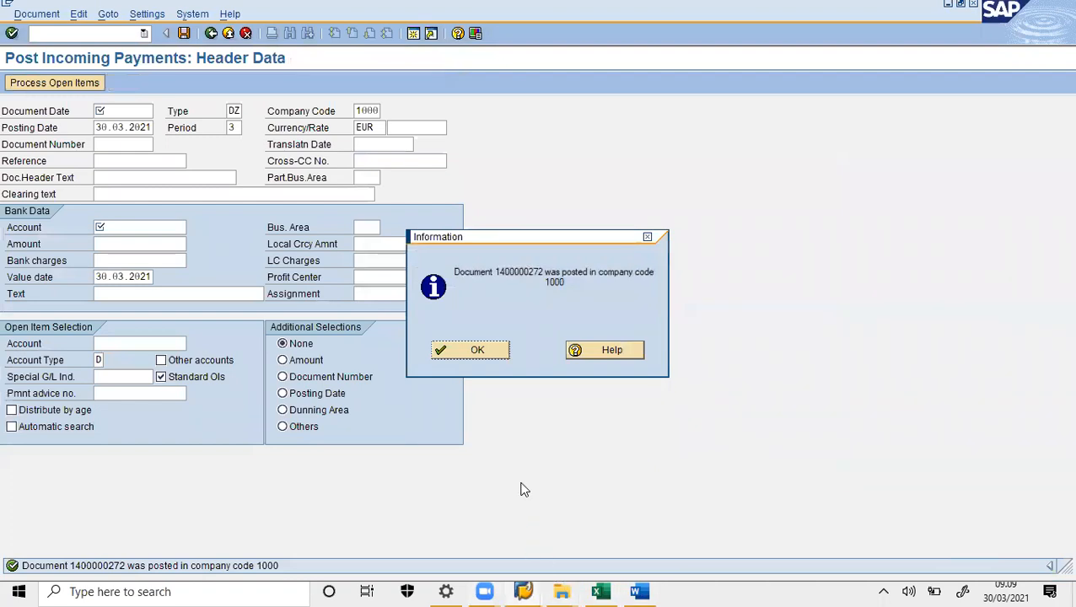
- Dismiss the posting confirmation and return to the Easy Access menu with /n
{"action": "left_click", "coordinate": [478, 350]}
{"action": "left_click", "coordinate": [72, 32]}
{"action": "type", "text": "/n"}
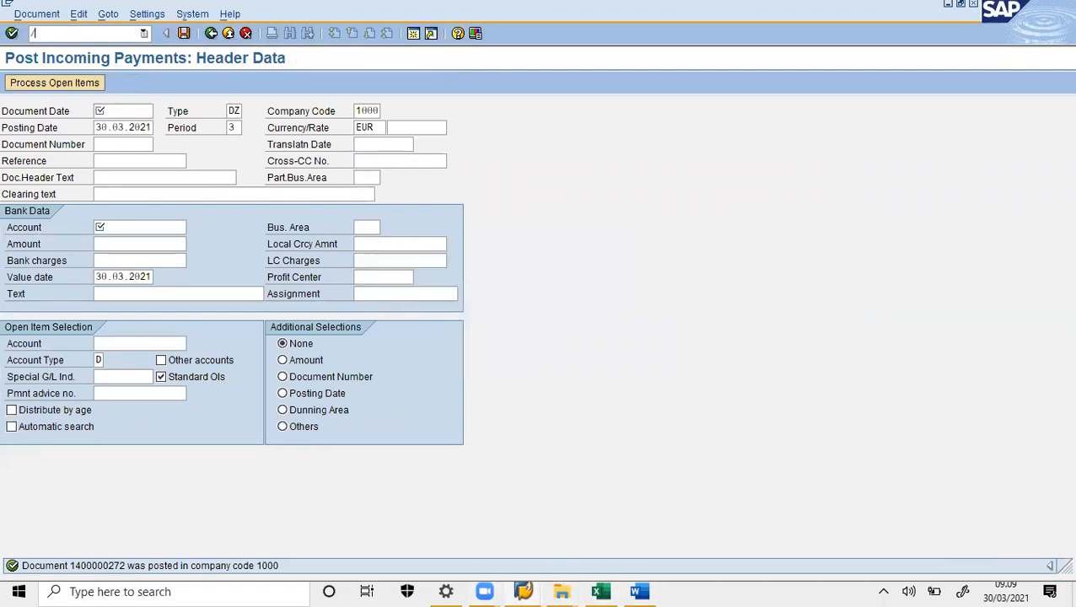
{"action": "key", "text": "Return"}
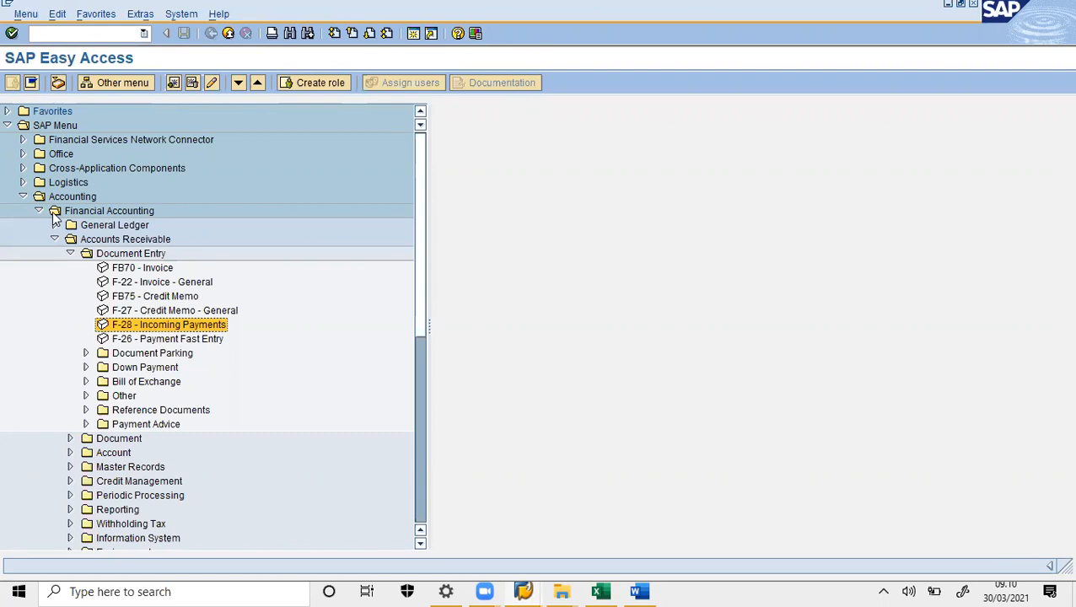
- Run FBL5N from Accounts Receivable > Account with the All items option selected
{"action": "left_click", "coordinate": [71, 253]}
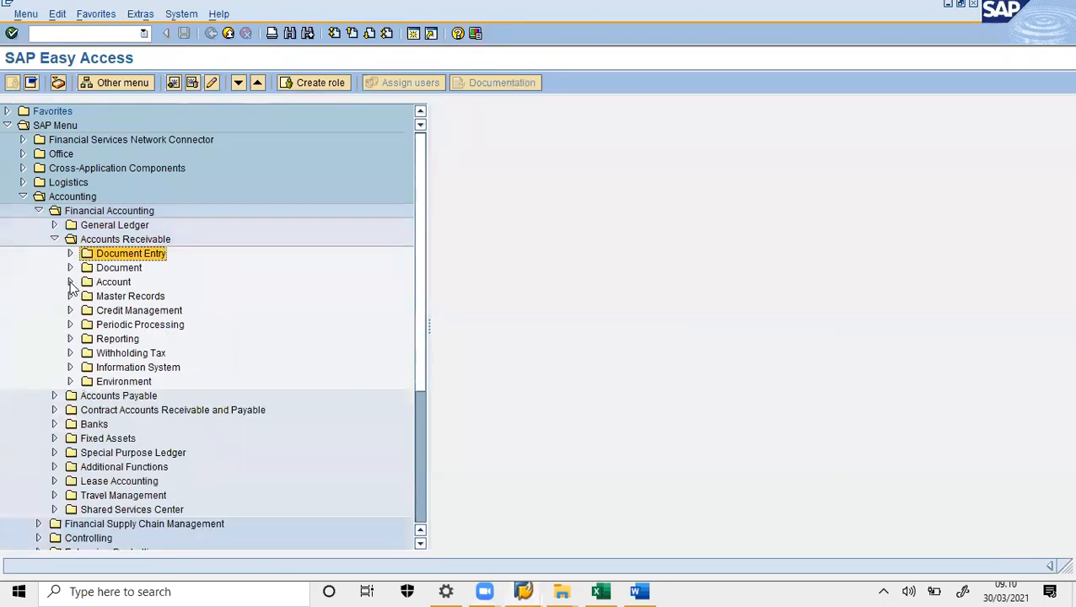
{"action": "left_click", "coordinate": [70, 283]}
{"action": "double_click", "coordinate": [211, 312]}
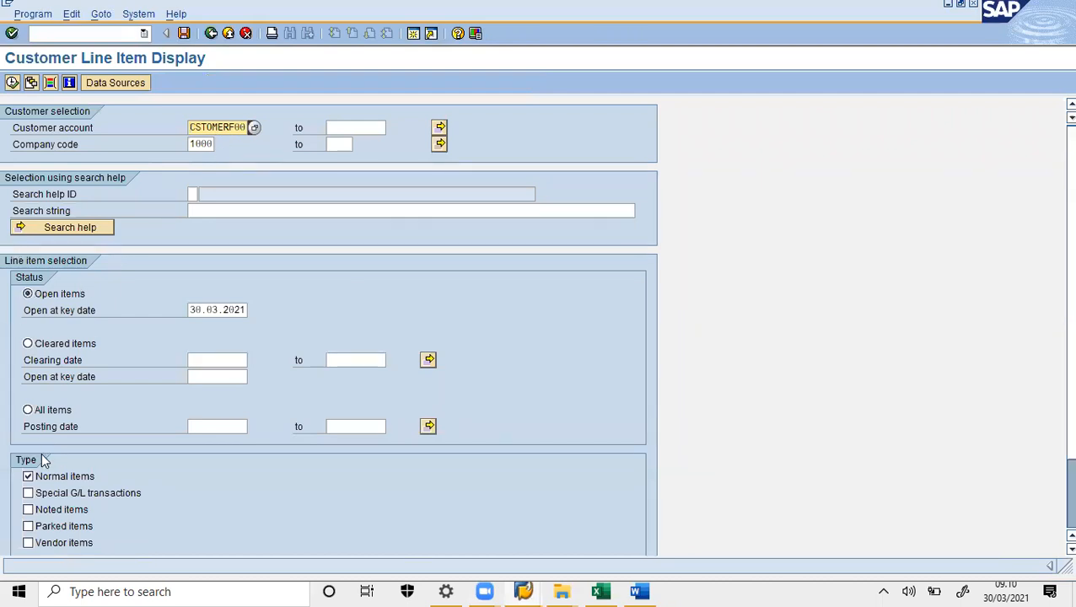
{"action": "left_click", "coordinate": [28, 410]}
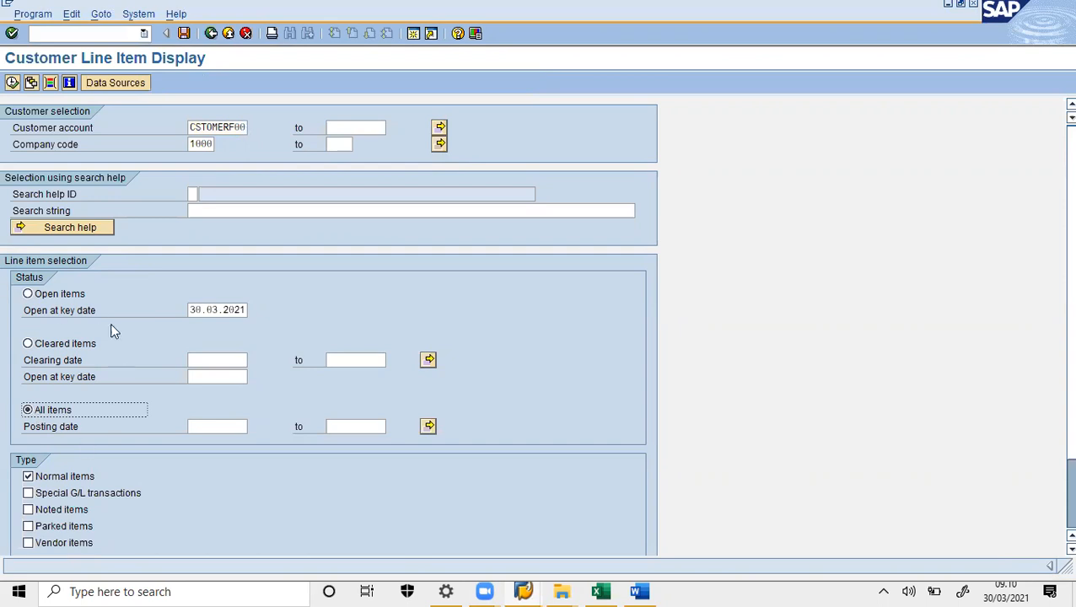
{"action": "left_click", "coordinate": [12, 83]}
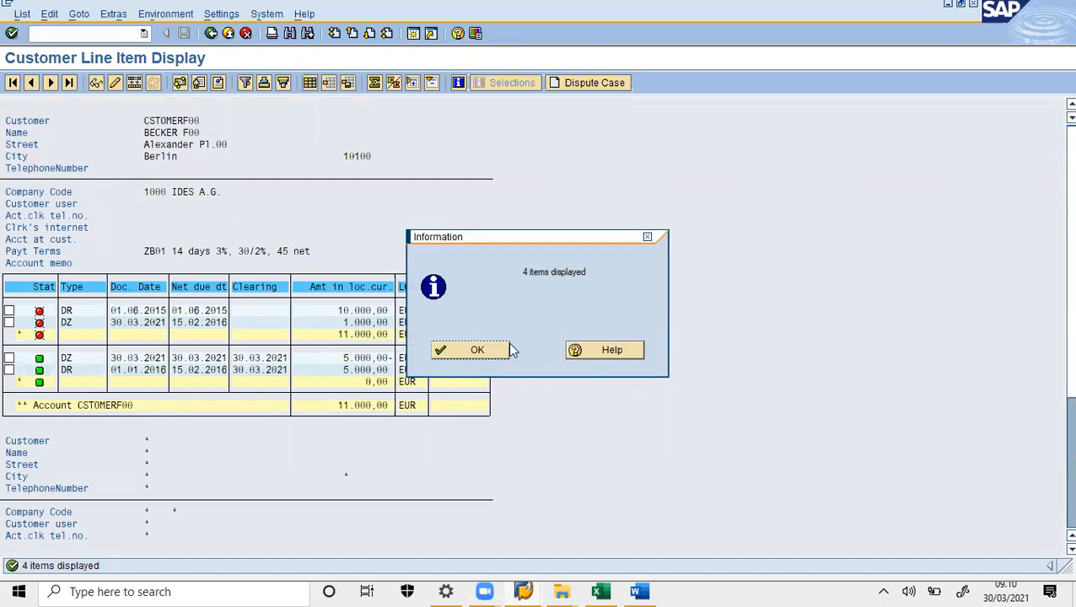
- Dismiss the 4-items message and annotate the 10.000,00, 5.000,00, 1.000,00 and 4000 amounts on screen
{"action": "left_click", "coordinate": [487, 358]}
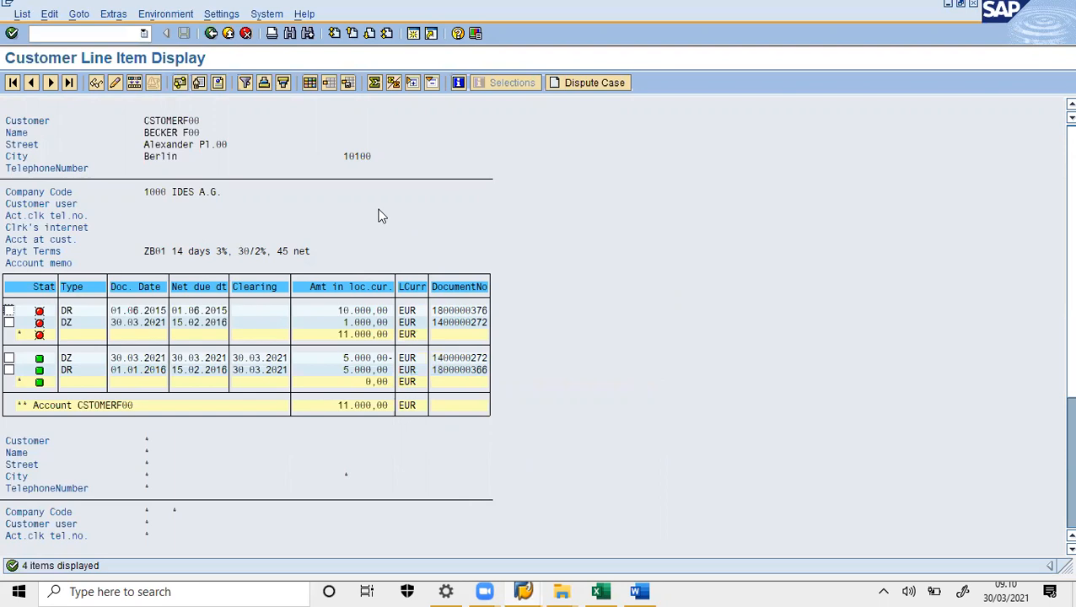
{"action": "key", "text": "alt+Tab"}
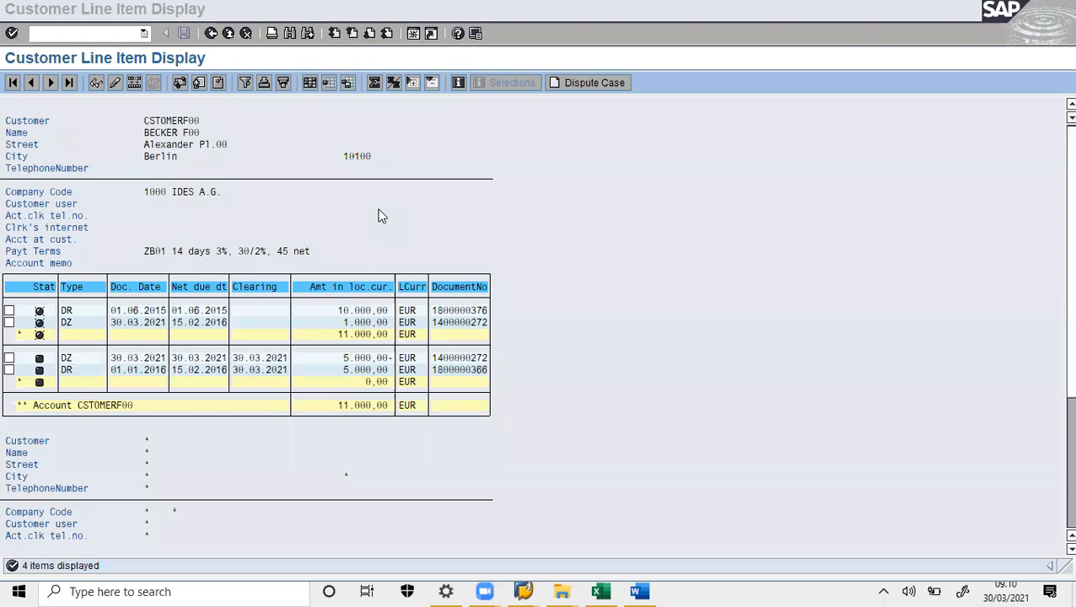
{"action": "mouse_move", "coordinate": [342, 292]}
{"action": "left_mouse_down"}
{"action": "mouse_move", "coordinate": [382, 278]}
{"action": "mouse_move", "coordinate": [340, 295]}
{"action": "left_mouse_up"}
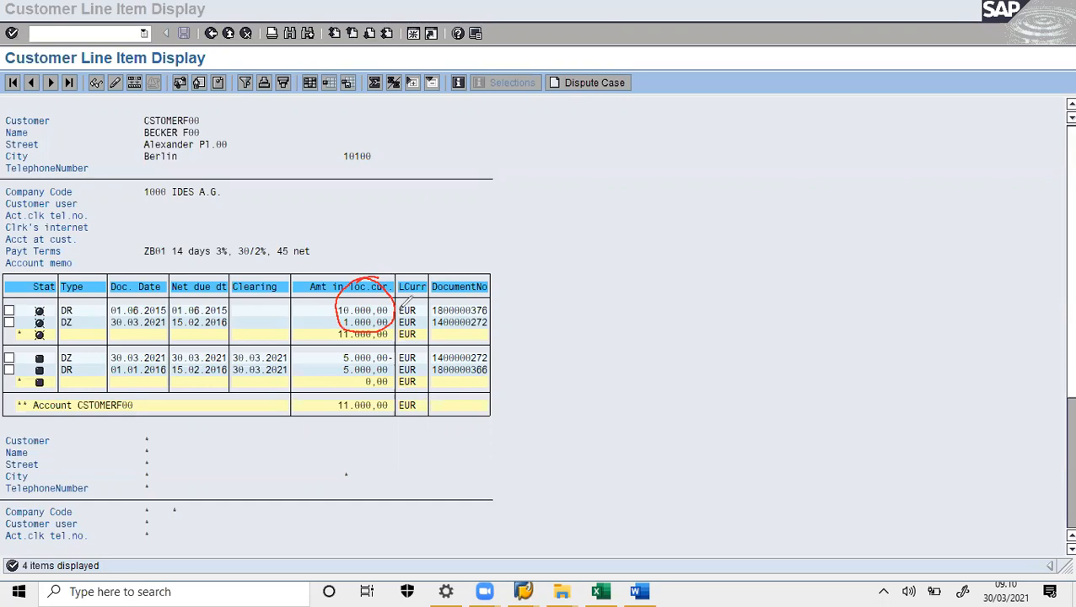
{"action": "mouse_move", "coordinate": [388, 335]}
{"action": "left_mouse_down"}
{"action": "mouse_move", "coordinate": [337, 371]}
{"action": "mouse_move", "coordinate": [393, 342]}
{"action": "left_mouse_up"}
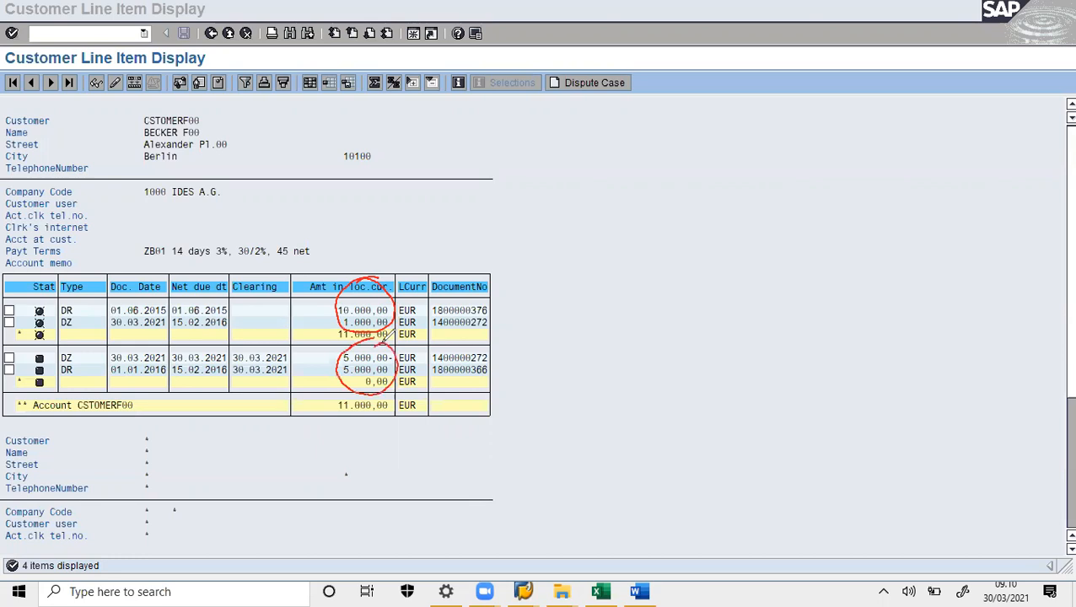
{"action": "mouse_move", "coordinate": [511, 350]}
{"action": "left_mouse_down"}
{"action": "mouse_move", "coordinate": [573, 341]}
{"action": "mouse_move", "coordinate": [591, 322]}
{"action": "mouse_move", "coordinate": [616, 331]}
{"action": "mouse_move", "coordinate": [525, 304]}
{"action": "mouse_move", "coordinate": [401, 330]}
{"action": "mouse_move", "coordinate": [416, 324]}
{"action": "left_mouse_up"}
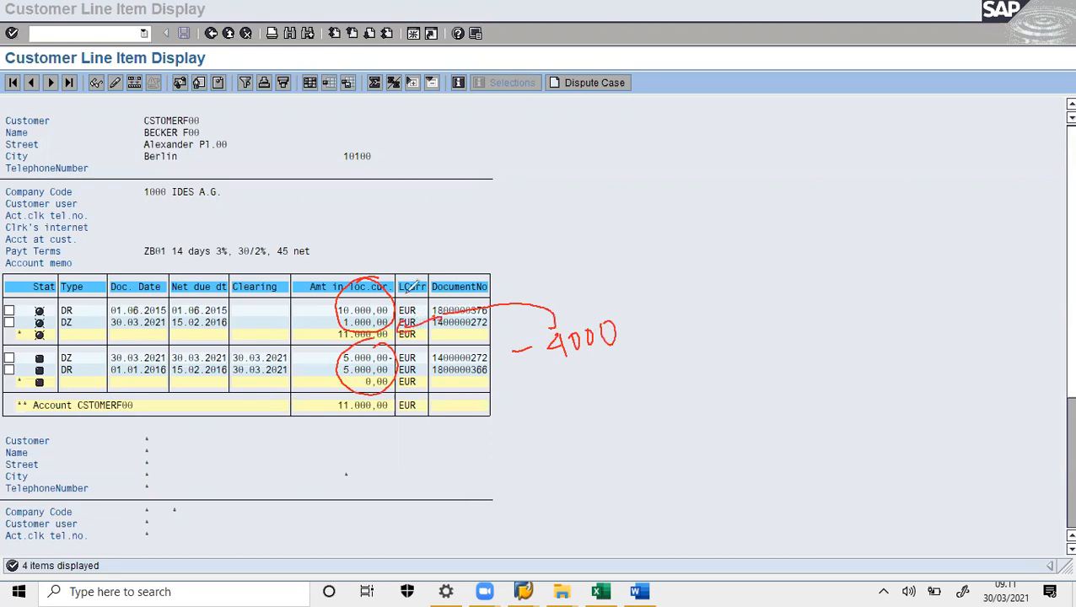
{"action": "mouse_move", "coordinate": [404, 276]}
{"action": "left_mouse_down"}
{"action": "mouse_move", "coordinate": [393, 304]}
{"action": "mouse_move", "coordinate": [425, 300]}
{"action": "left_mouse_up"}
{"action": "mouse_move", "coordinate": [317, 336]}
{"action": "left_mouse_down"}
{"action": "mouse_move", "coordinate": [303, 341]}
{"action": "mouse_move", "coordinate": [332, 345]}
{"action": "left_mouse_up"}
{"action": "left_click", "coordinate": [717, 121]}
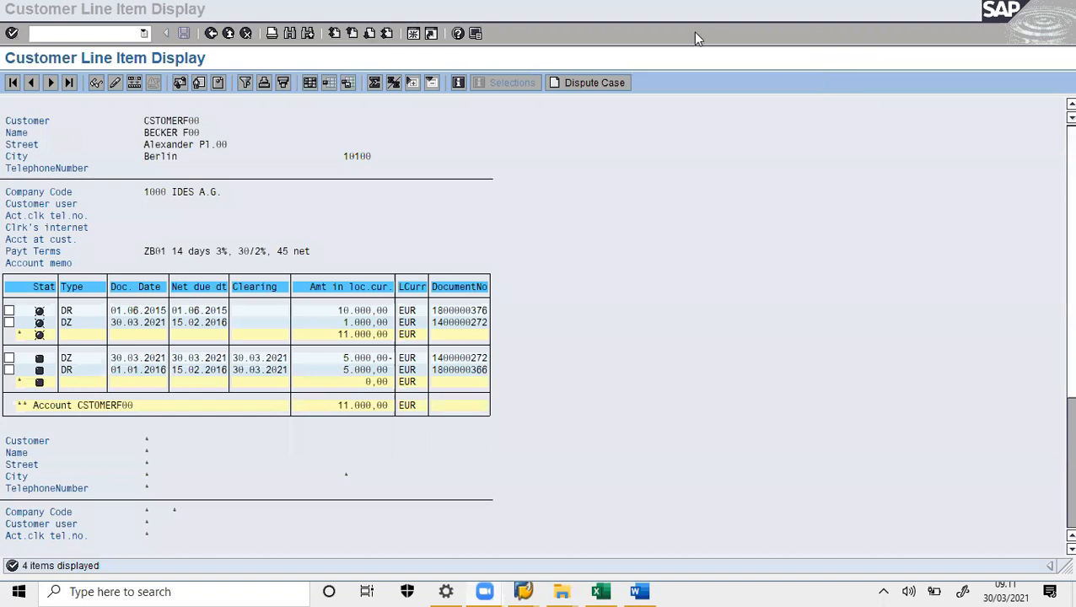
- Paste the all-items report screenshot into the Word notes and return to Easy Access with /N
{"action": "left_click", "coordinate": [667, 353]}
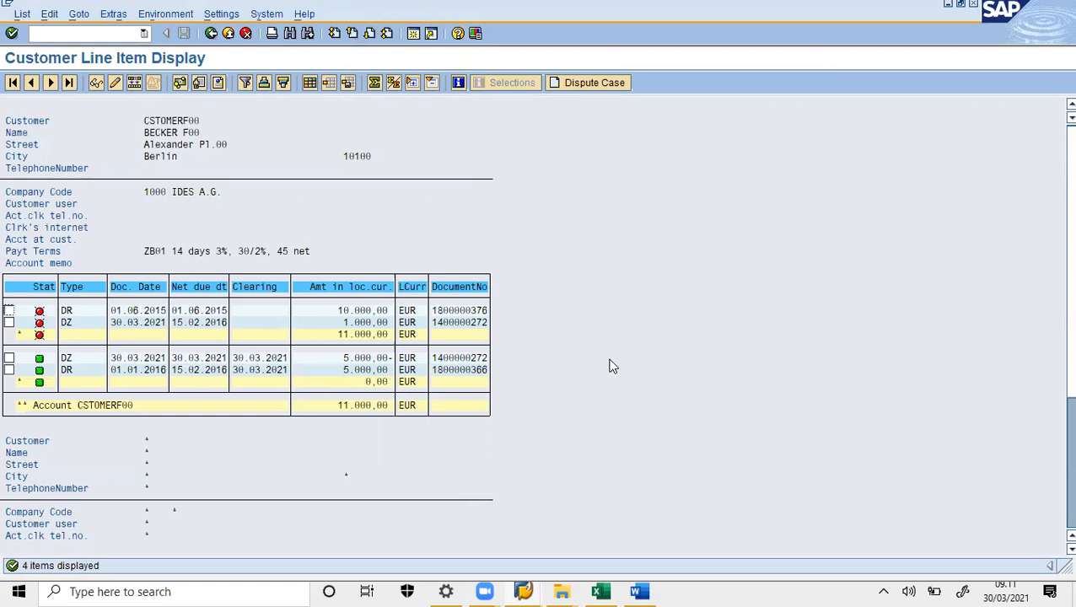
{"action": "left_click", "coordinate": [640, 590]}
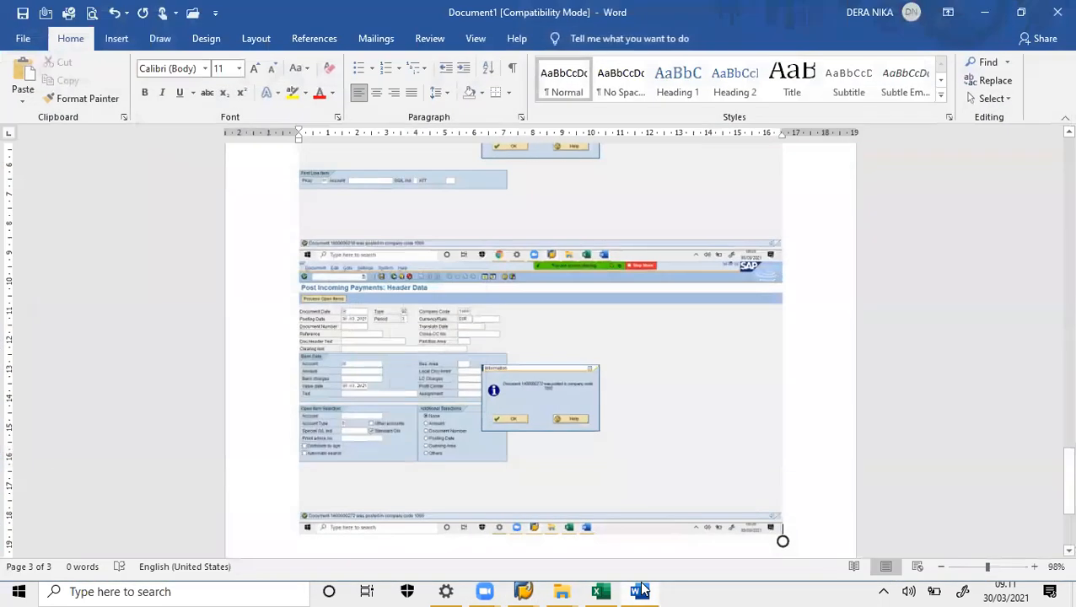
{"action": "key", "text": "ctrl+v"}
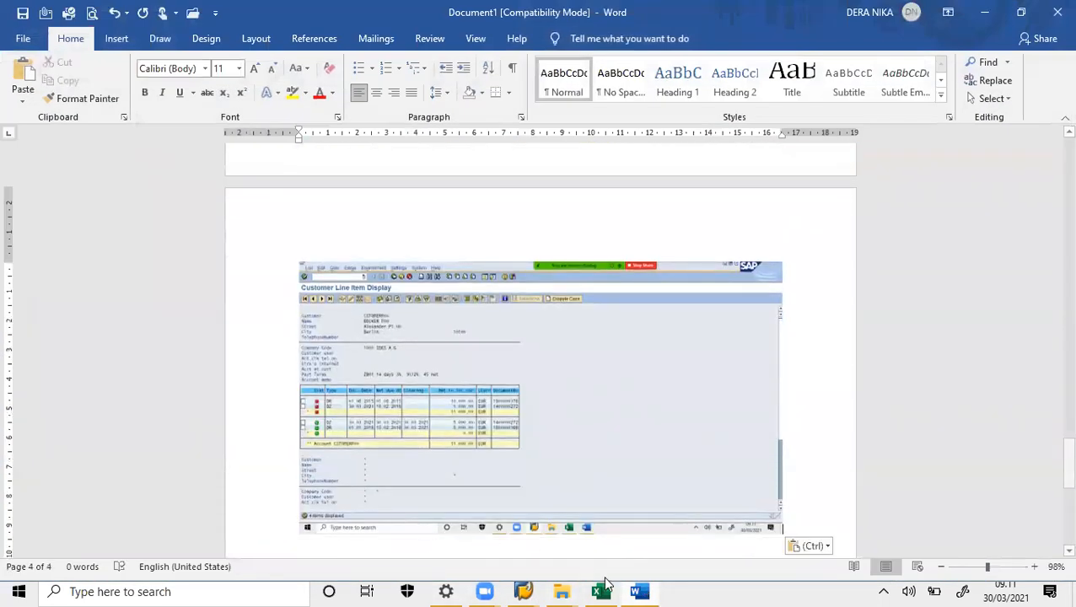
{"action": "key", "text": "alt+Tab"}
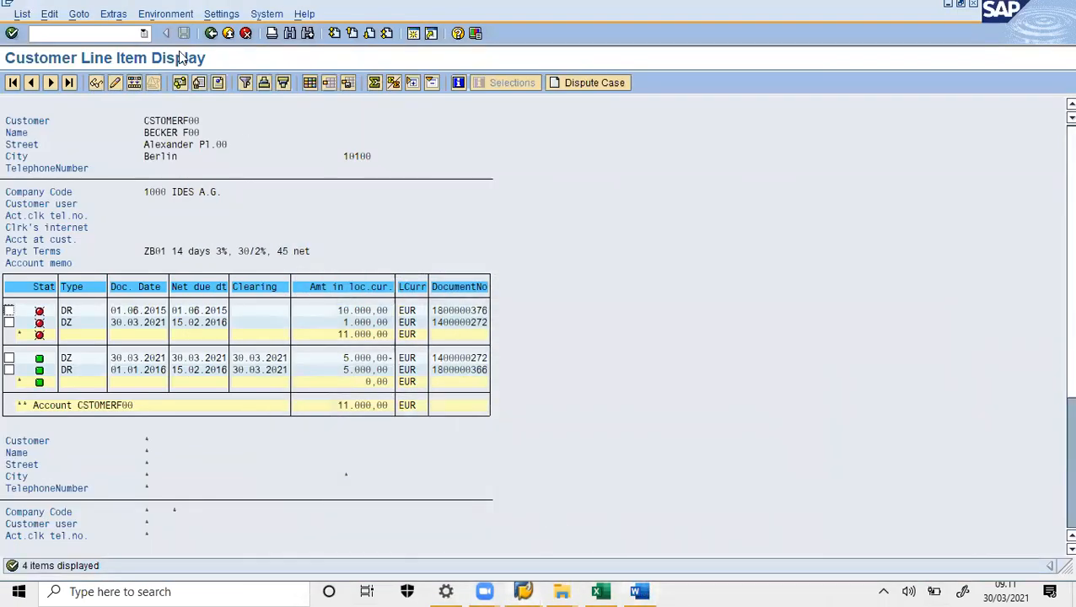
{"action": "left_click", "coordinate": [124, 33]}
{"action": "type", "text": "/N"}
{"action": "key", "text": "Return"}
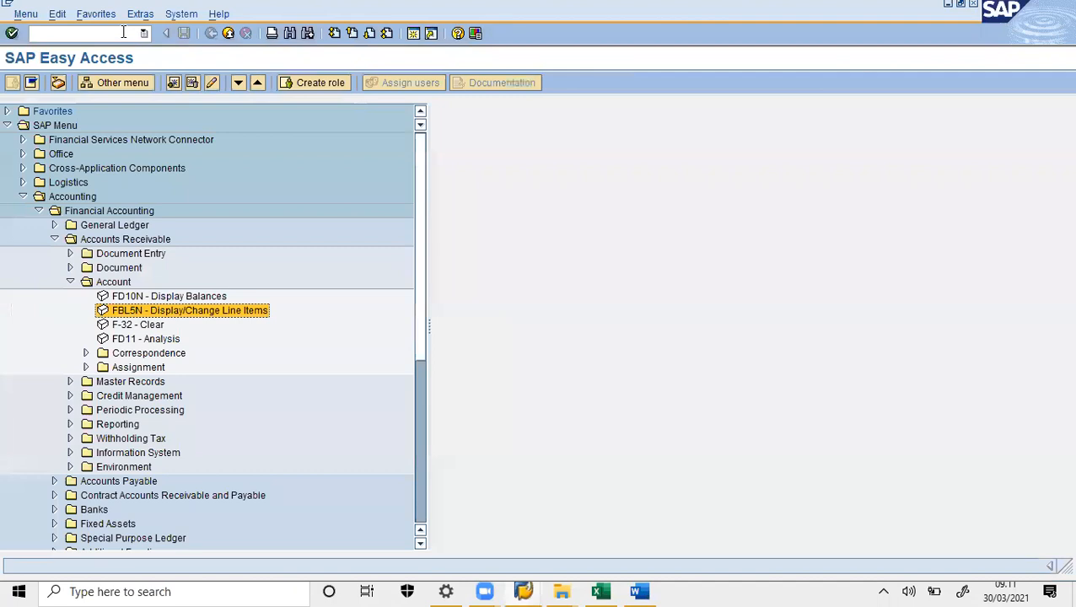
- Collapse the Account folder under Accounts Receivable in the Easy Access tree
{"action": "left_click", "coordinate": [71, 282]}
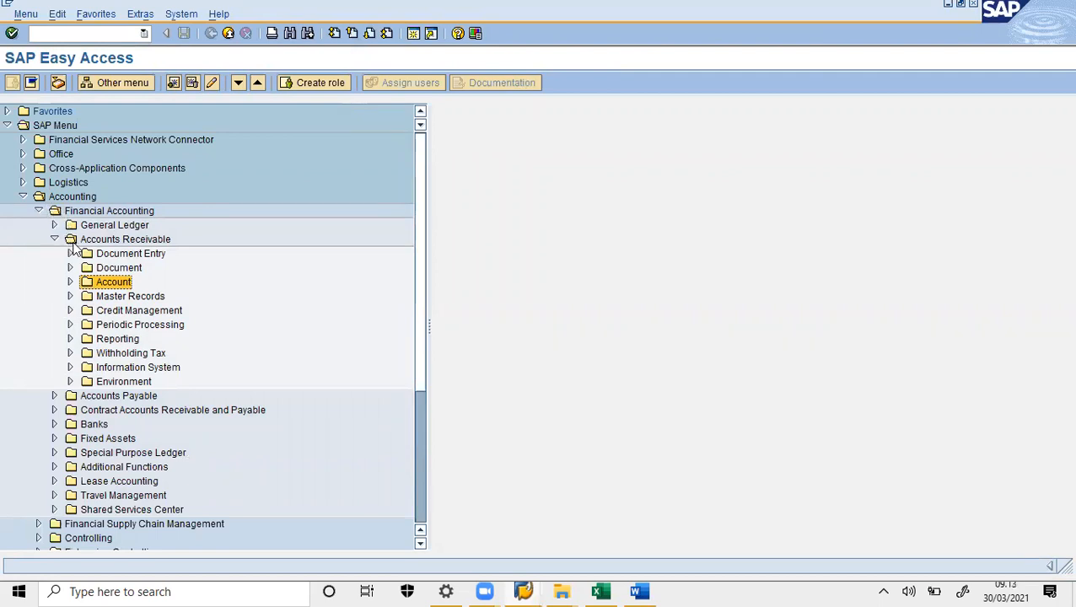
- Start FD02 Change Customer from Master Records and continue to the general data
{"action": "left_click", "coordinate": [70, 297]}
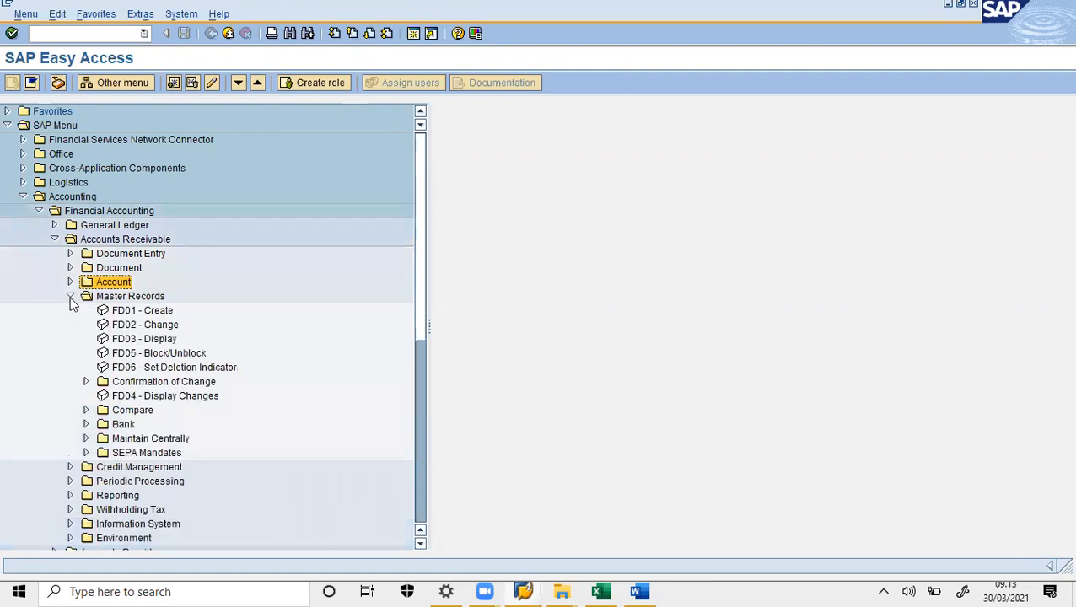
{"action": "double_click", "coordinate": [140, 326]}
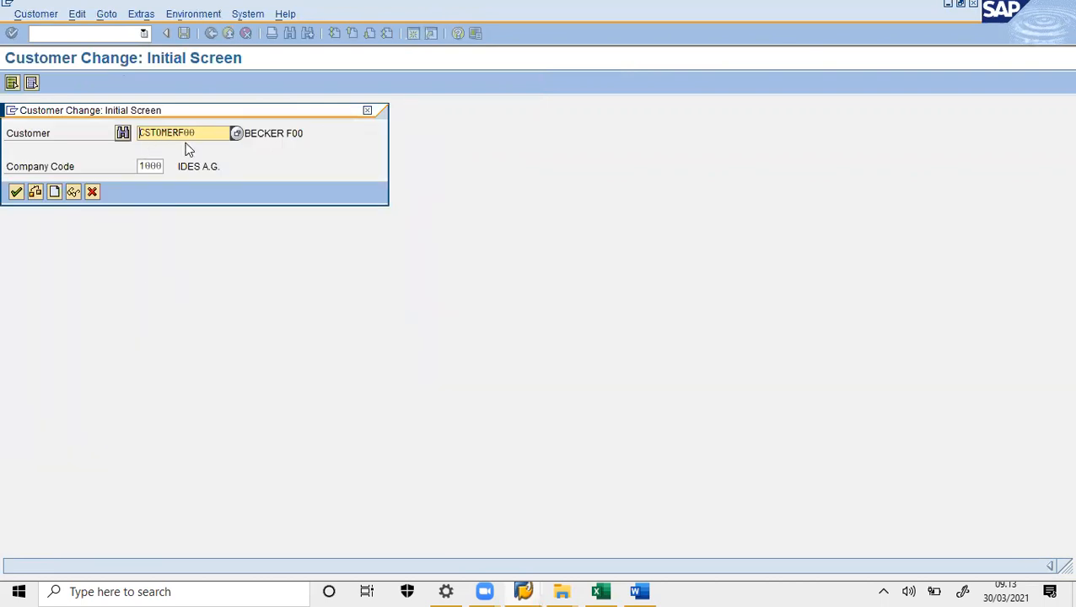
{"action": "left_click", "coordinate": [16, 192]}
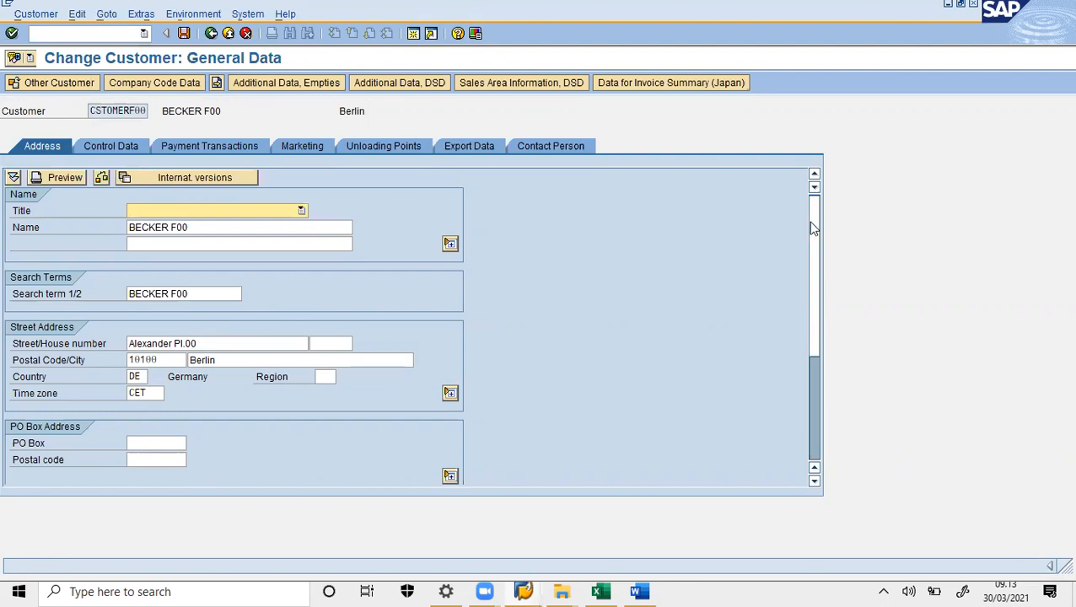
- Set the customer's language to English and display its company code 1000 data
{"action": "left_click_drag", "start_coordinate": [811, 226], "coordinate": [812, 358]}
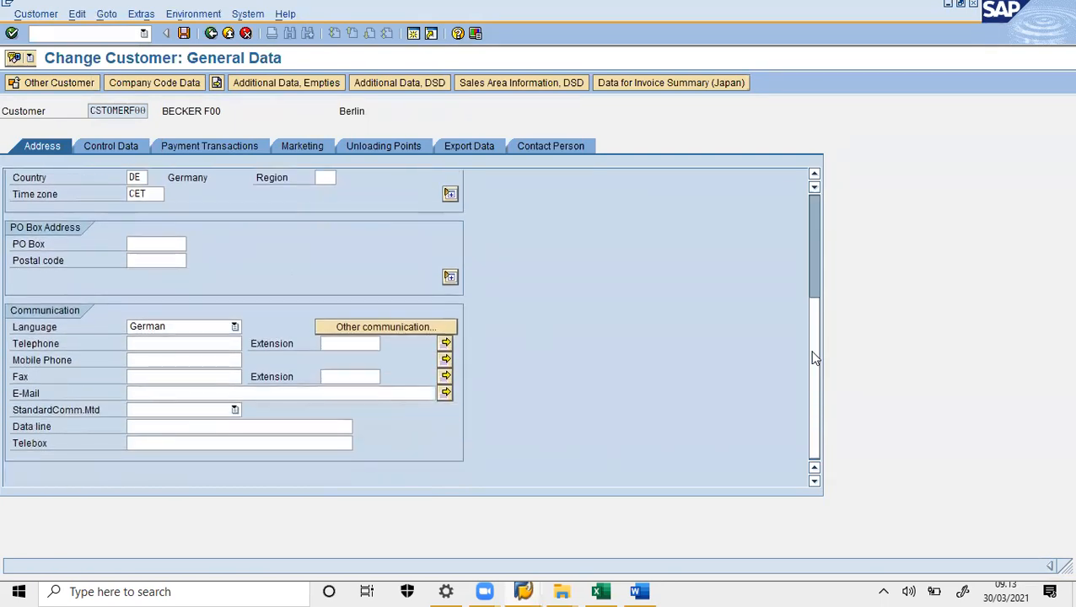
{"action": "left_click", "coordinate": [235, 327]}
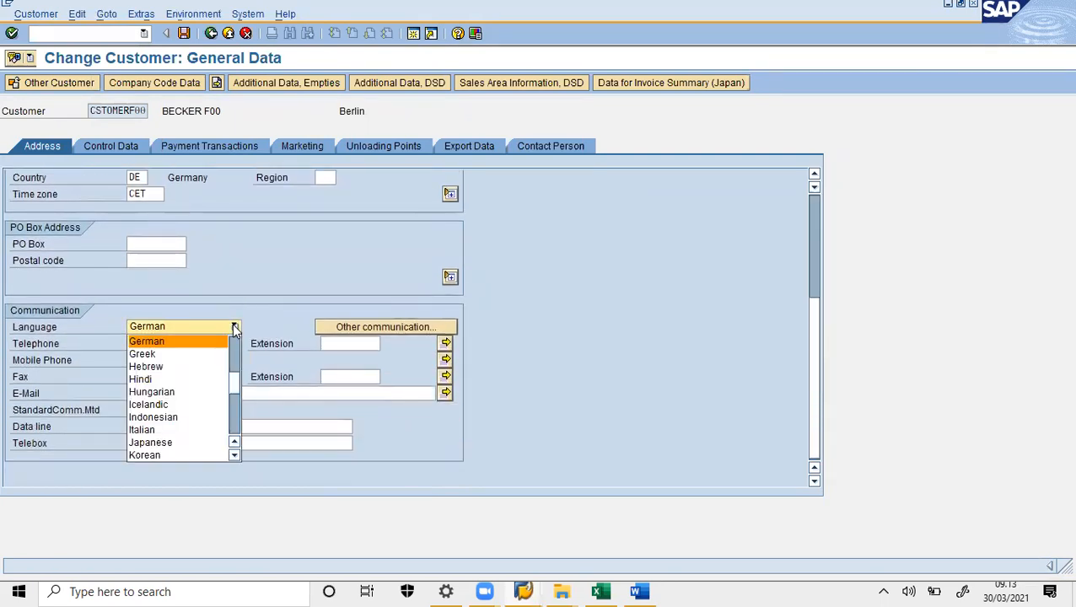
{"action": "scroll", "coordinate": [235, 347], "scroll_direction": "up", "scroll_amount": 5}
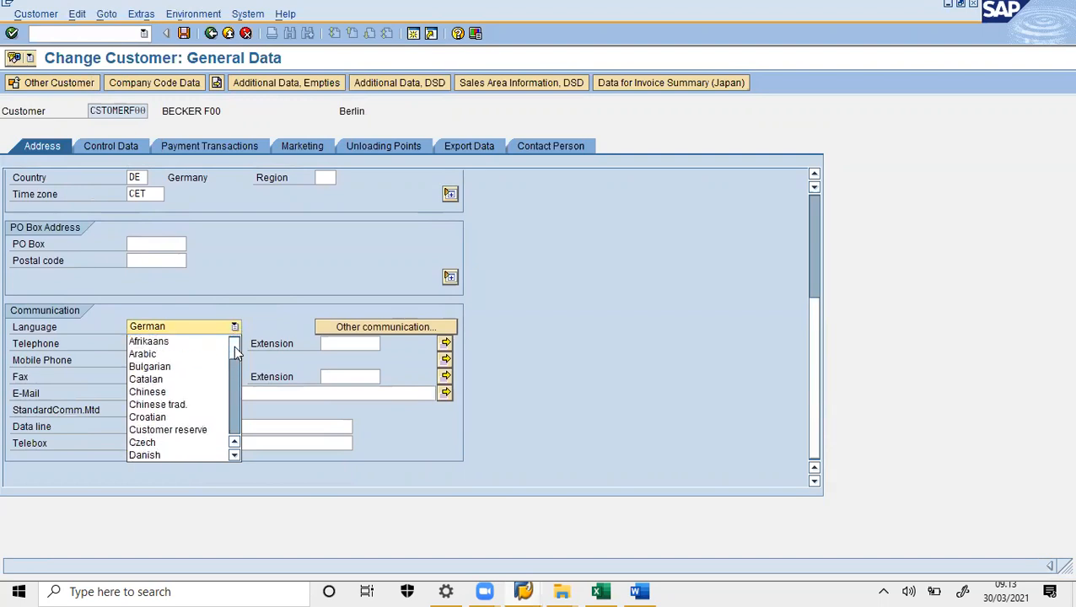
{"action": "scroll", "coordinate": [233, 368], "scroll_direction": "down", "scroll_amount": 3}
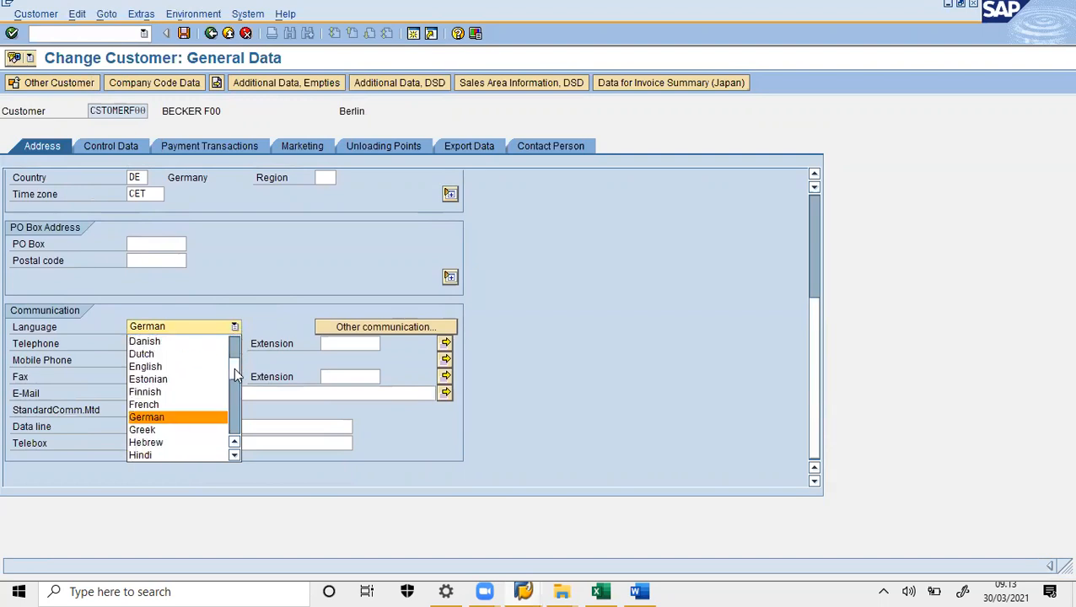
{"action": "left_click", "coordinate": [176, 362]}
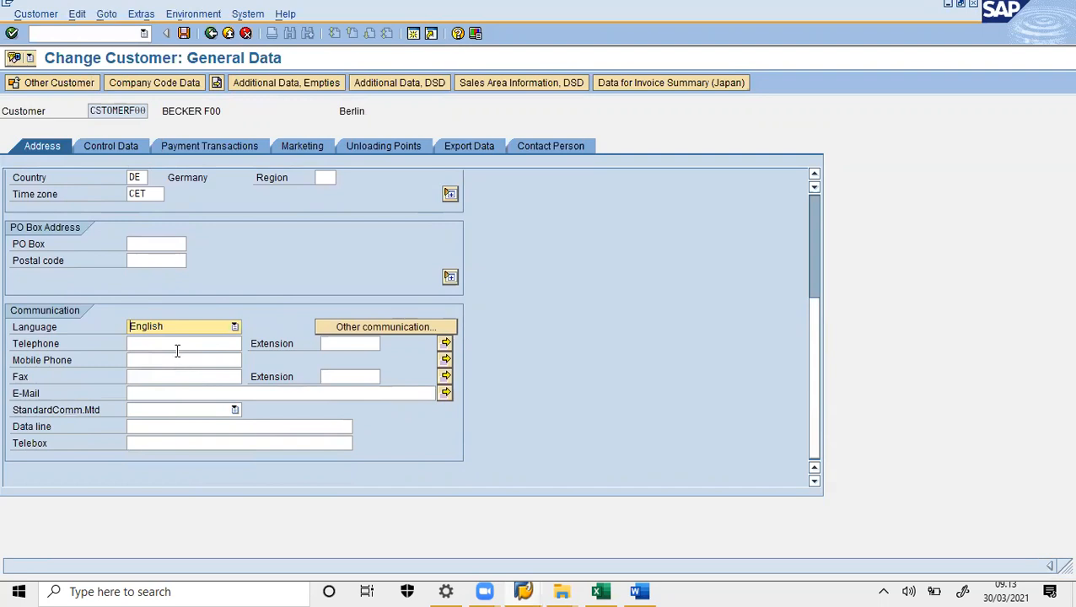
{"action": "left_click", "coordinate": [161, 87]}
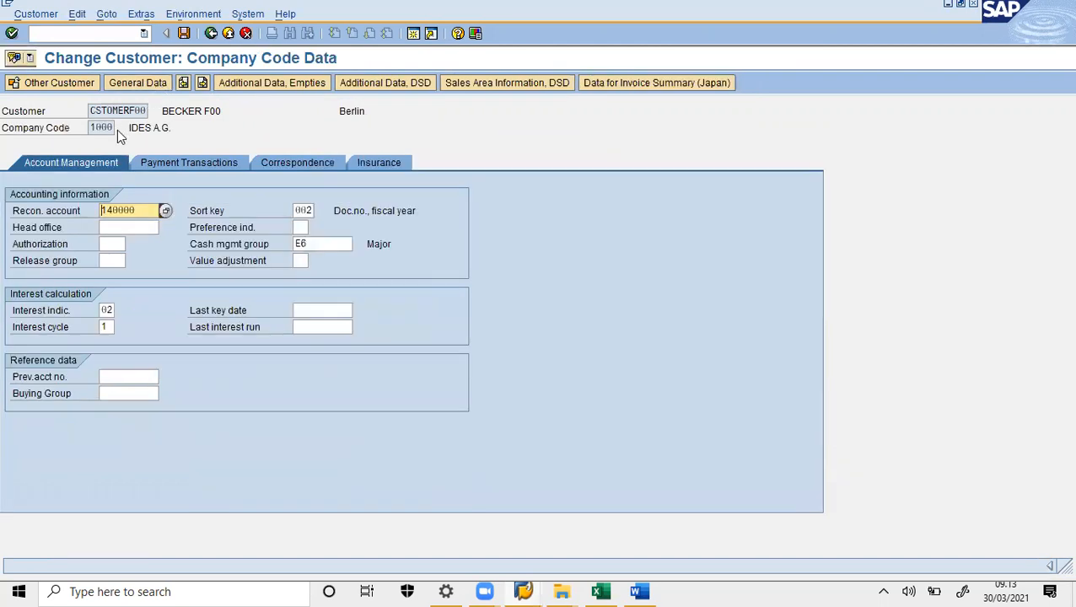
- Assign dunning procedure 0001 on the Correspondence tab and save the customer master
{"action": "left_click", "coordinate": [284, 164]}
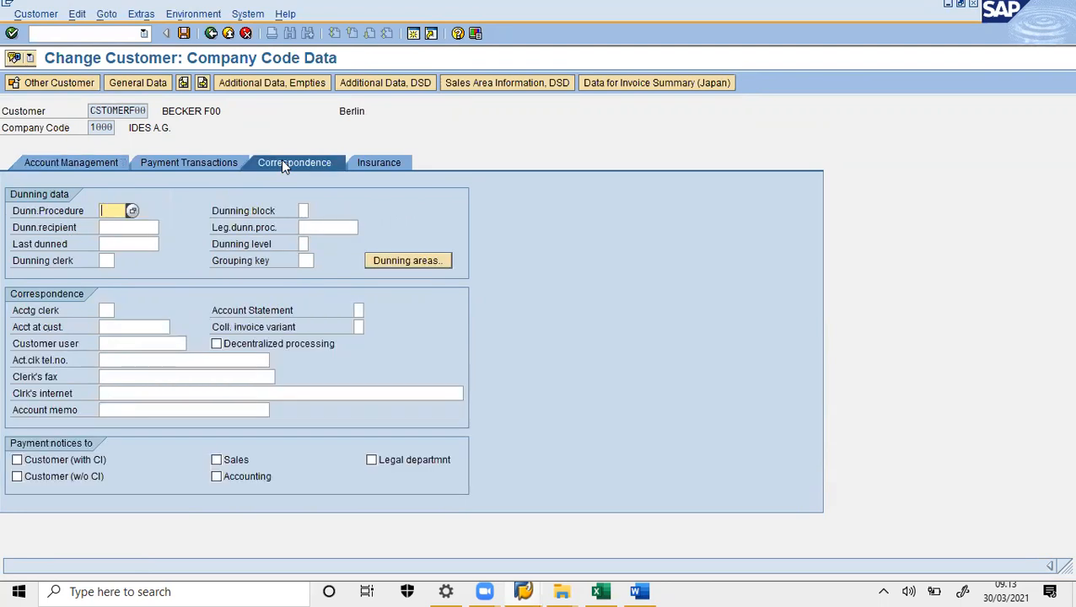
{"action": "left_click", "coordinate": [132, 210]}
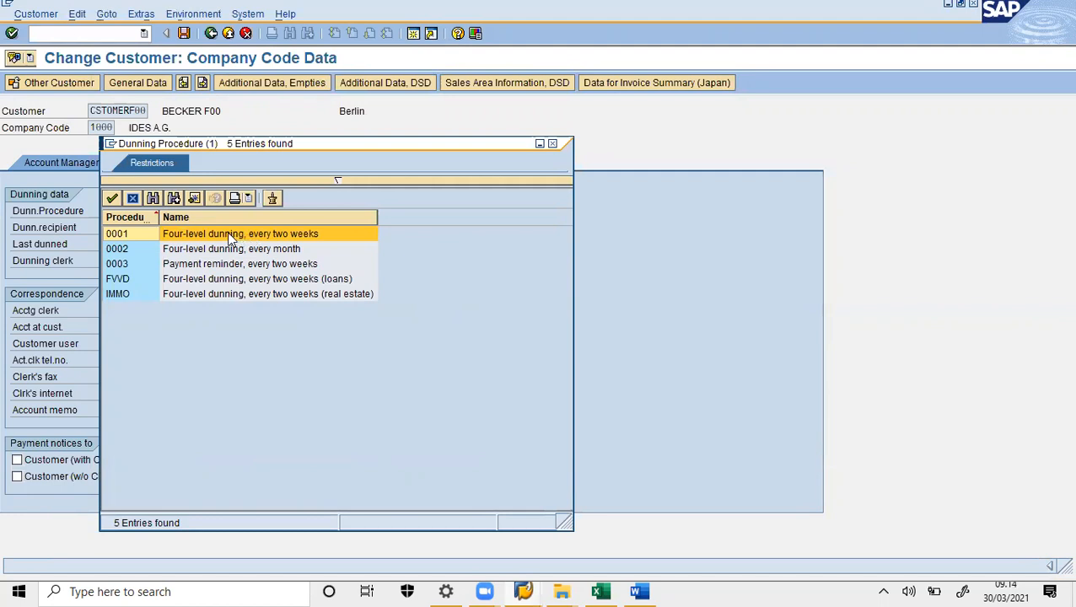
{"action": "double_click", "coordinate": [229, 238]}
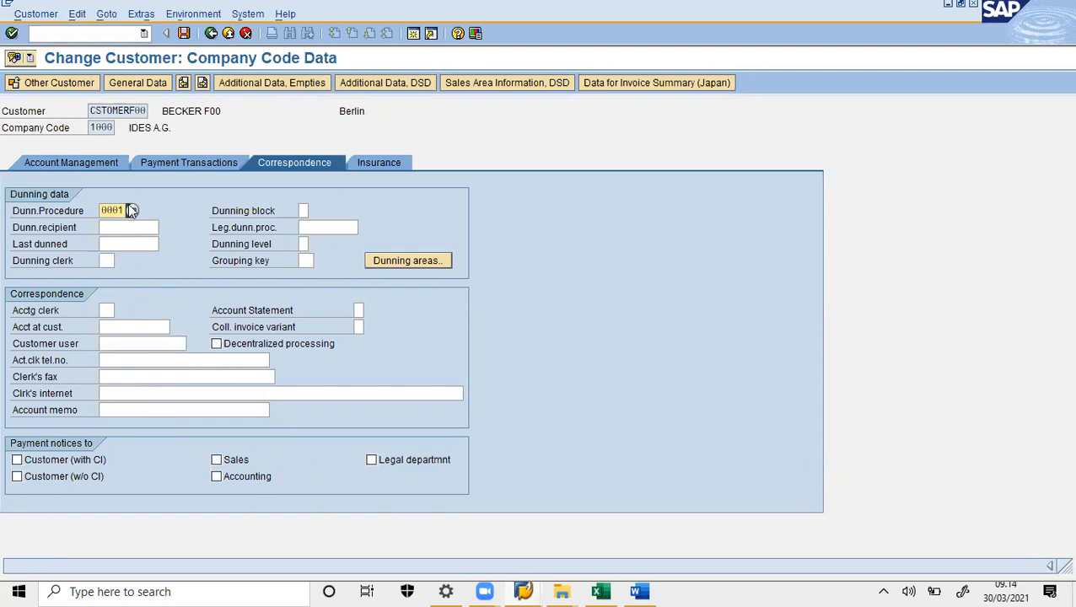
{"action": "left_click", "coordinate": [183, 34]}
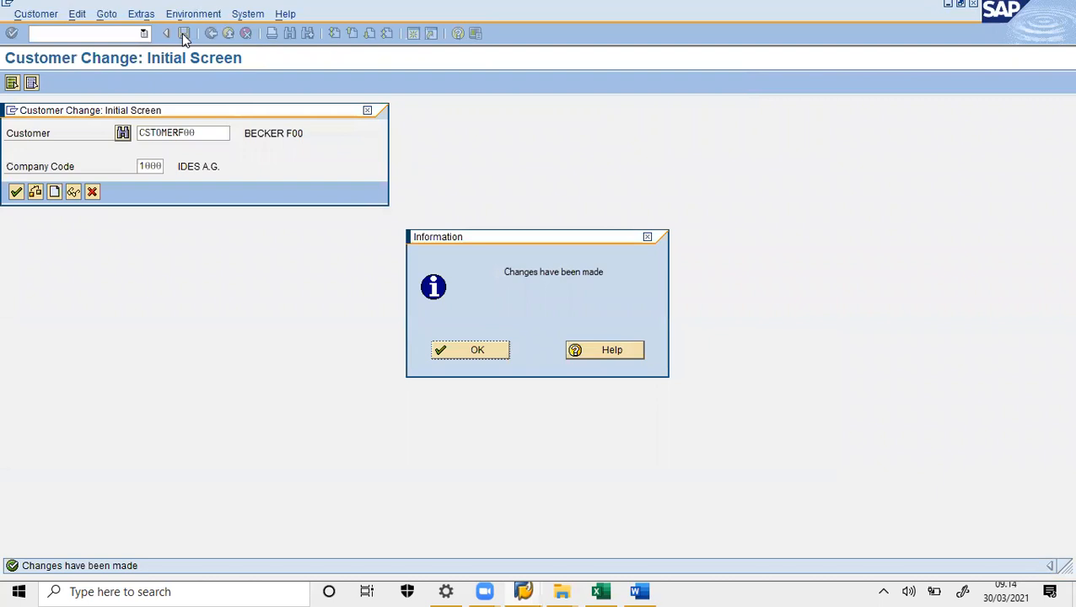
- Paste the save-confirmation screenshot into the Word notes and acknowledge the changes message
{"action": "left_click", "coordinate": [642, 591]}
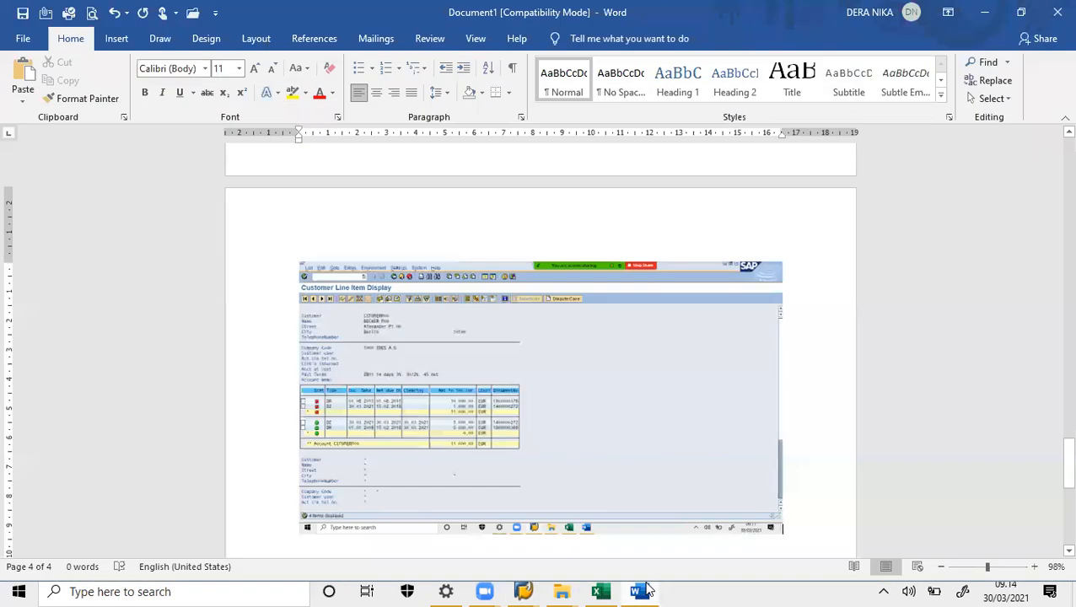
{"action": "key", "text": "ctrl+v"}
{"action": "left_click", "coordinate": [641, 591]}
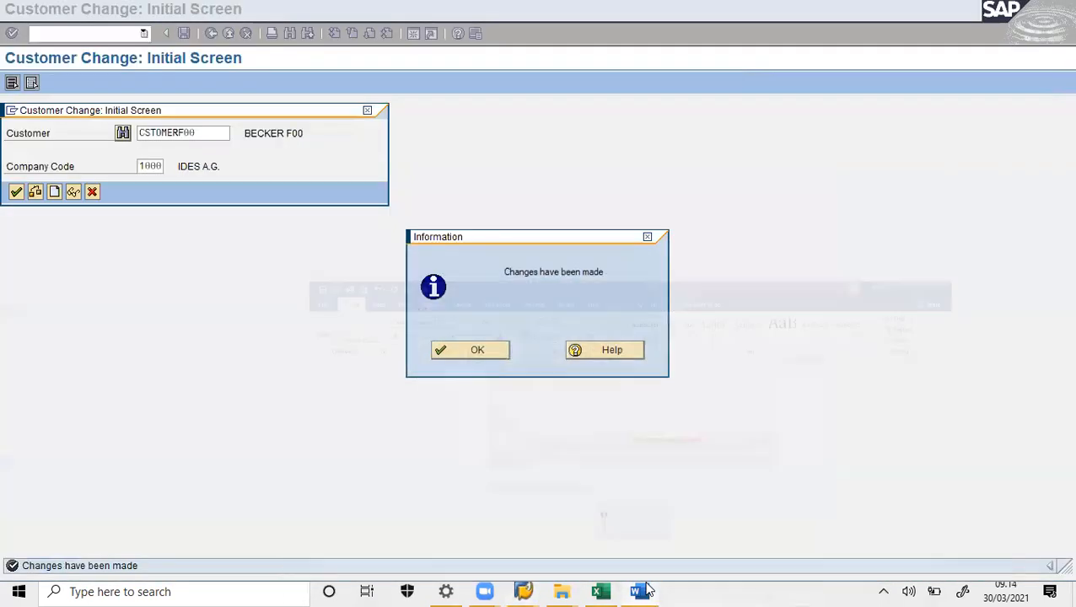
{"action": "left_click", "coordinate": [484, 353]}
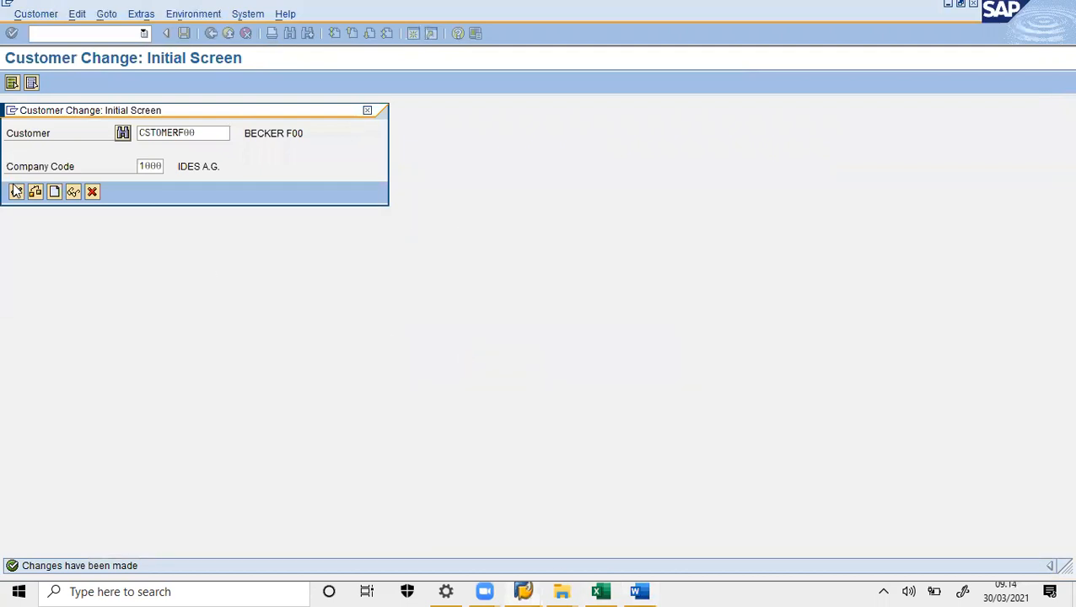
- Close the customer change screen and Express Information notice, then enter /n for the main menu
{"action": "left_click", "coordinate": [16, 193]}
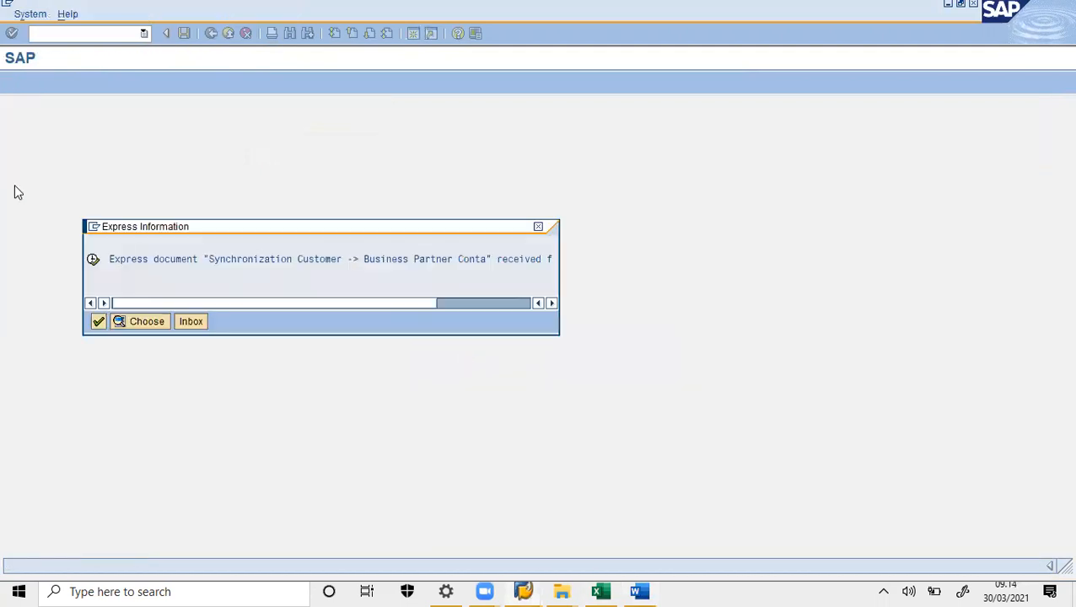
{"action": "left_click", "coordinate": [98, 322]}
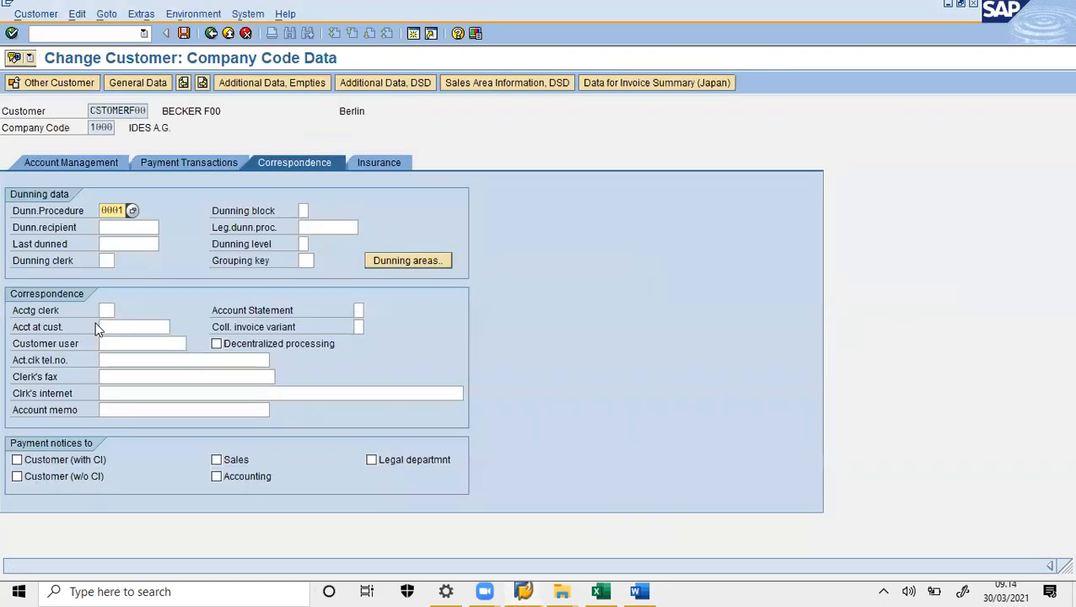
{"action": "left_click", "coordinate": [109, 32]}
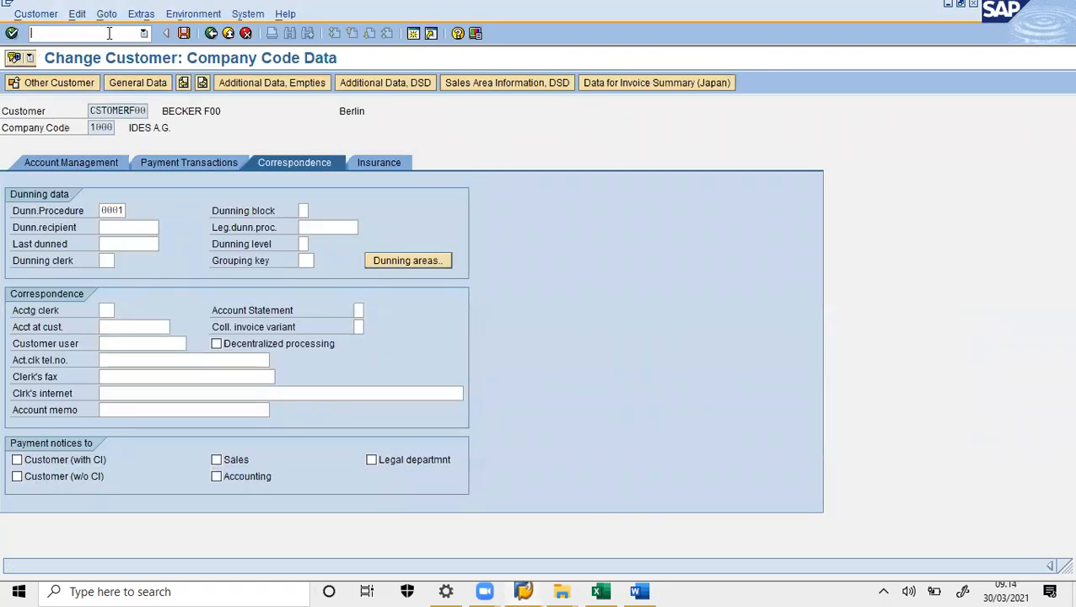
{"action": "type", "text": "/n"}
{"action": "key", "text": "Return"}
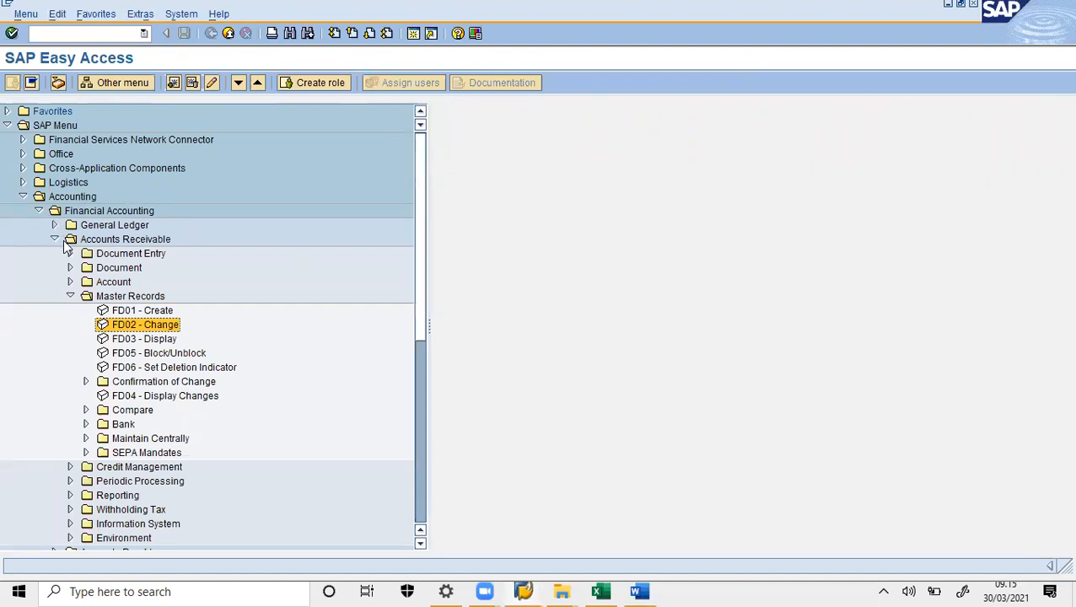
- Swap Master Records for Periodic Processing in the menu tree and launch F150 Dunning
{"action": "left_click", "coordinate": [70, 297]}
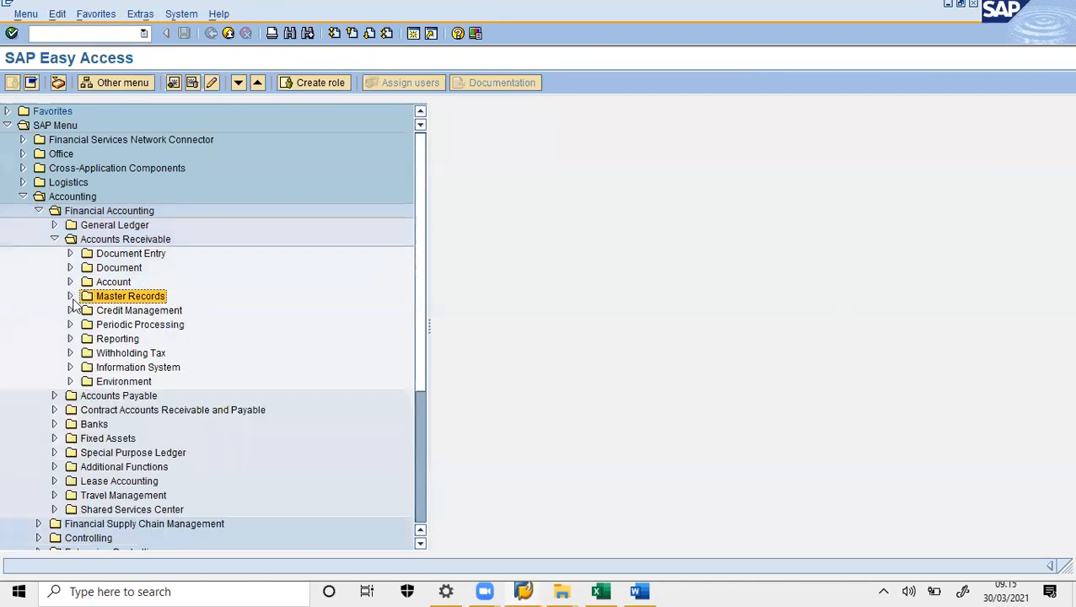
{"action": "left_click", "coordinate": [71, 325]}
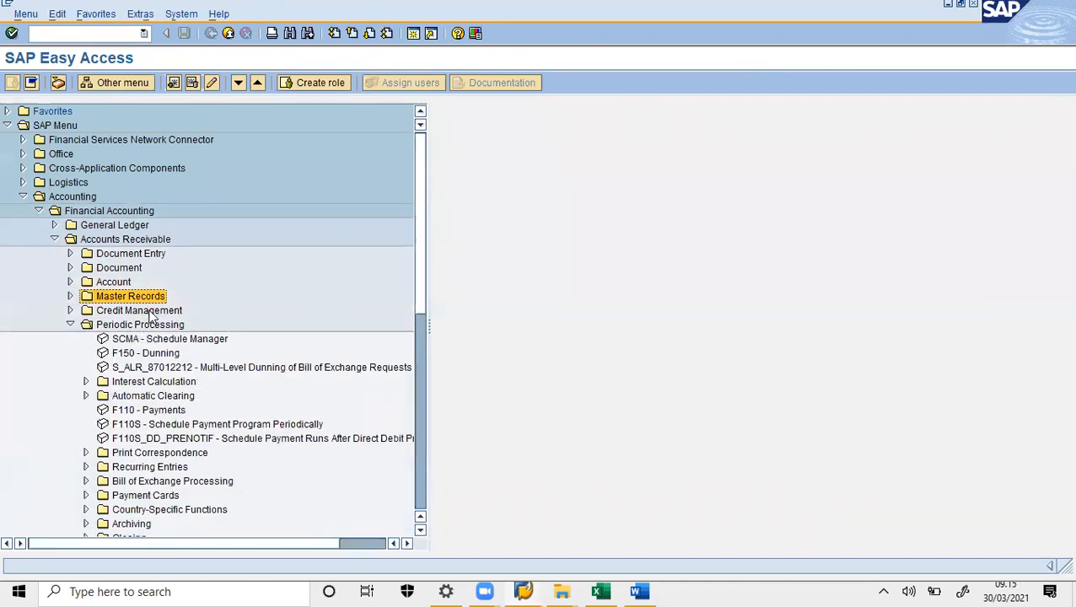
{"action": "left_click", "coordinate": [108, 356]}
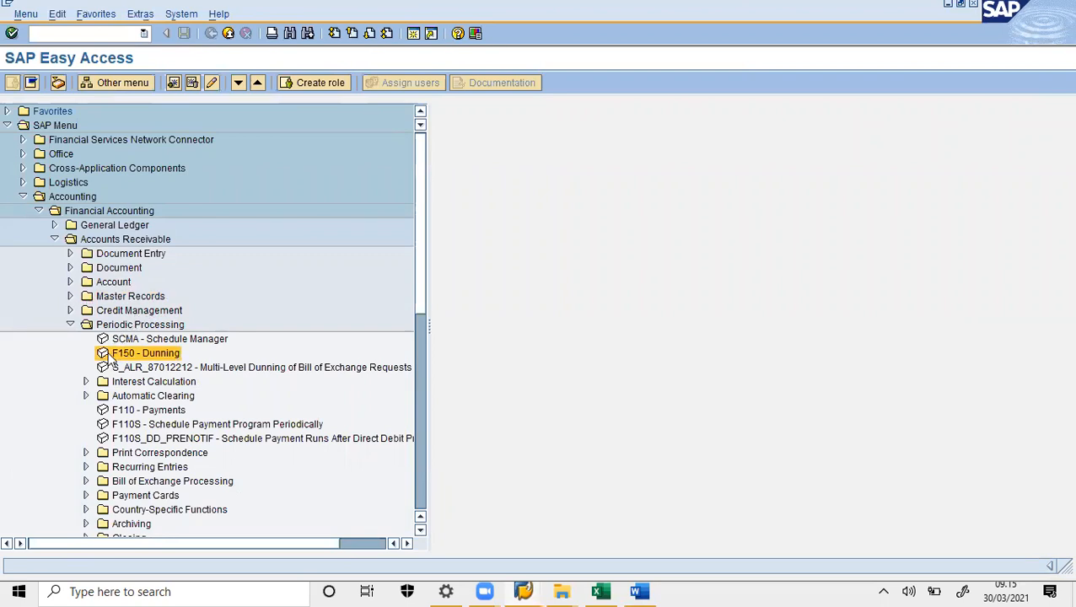
{"action": "double_click", "coordinate": [106, 354]}
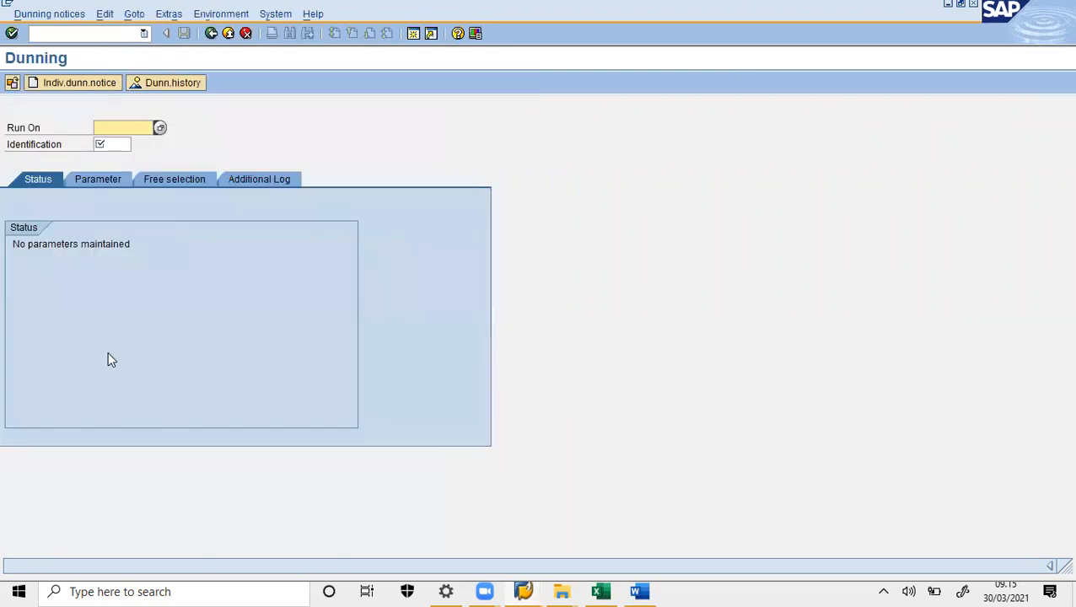
- Enter run date 30.03.2021 and identification BF00, then show the Parameter tab
{"action": "left_click", "coordinate": [159, 128]}
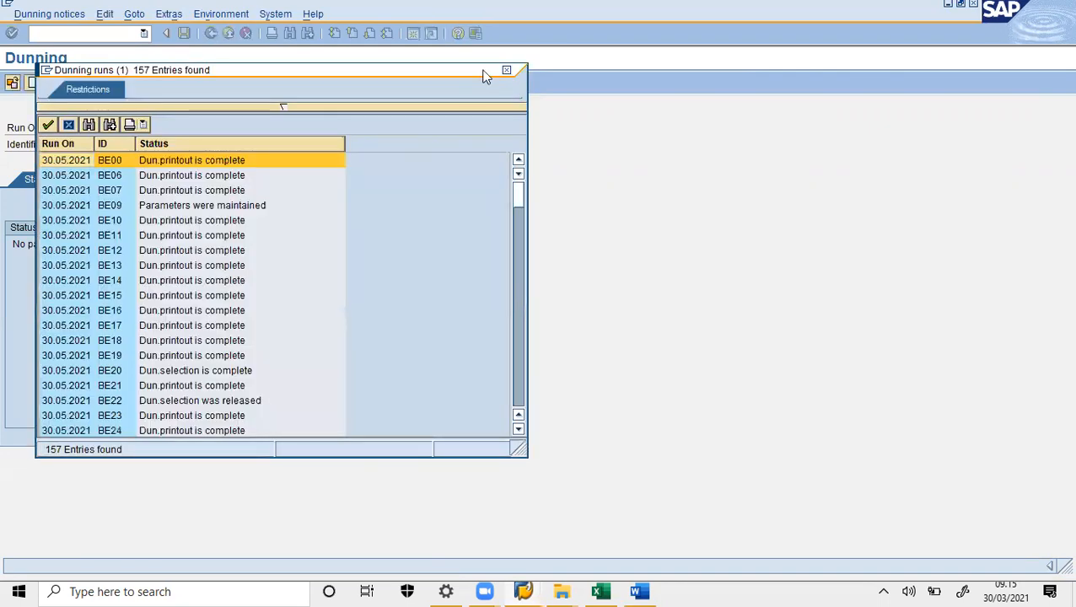
{"action": "left_click", "coordinate": [507, 70]}
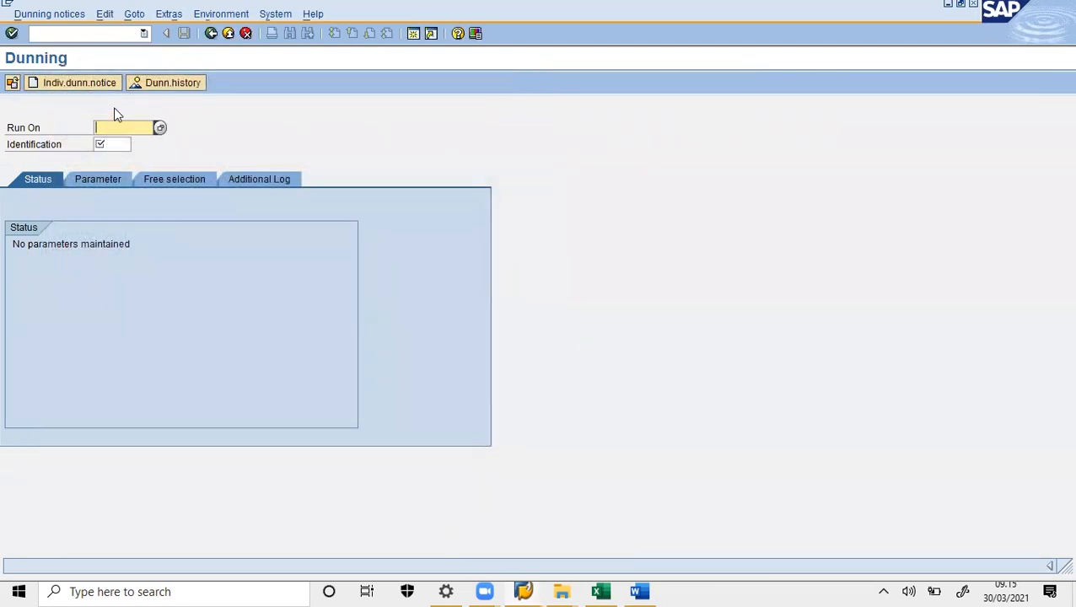
{"action": "type", "text": "30.03.2021"}
{"action": "left_click", "coordinate": [112, 145]}
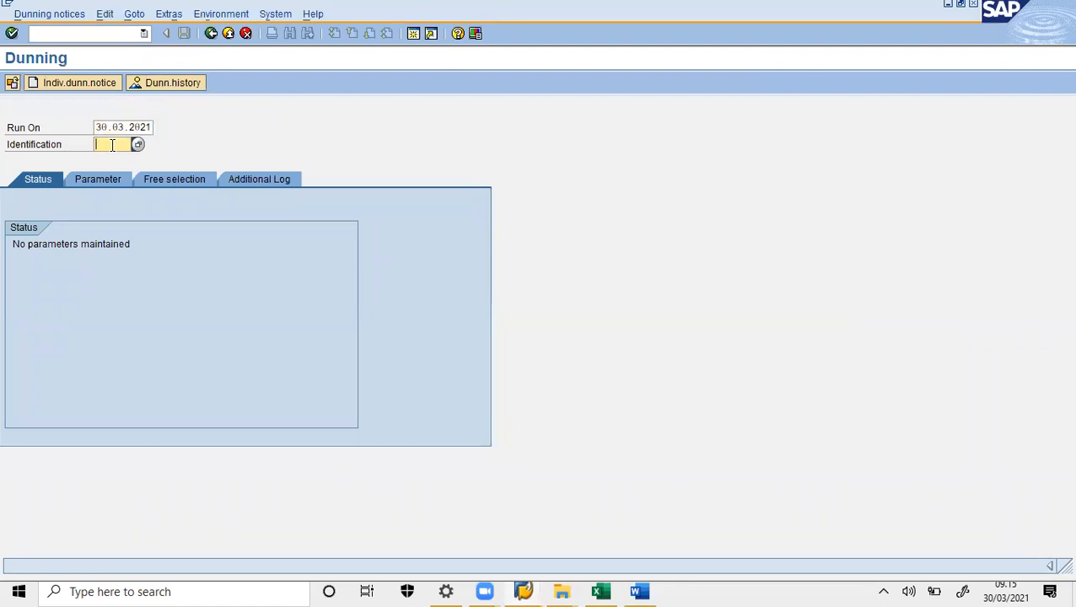
{"action": "type", "text": "B"}
{"action": "type", "text": "F01"}
{"action": "left_click", "coordinate": [138, 244]}
{"action": "key", "text": "Return"}
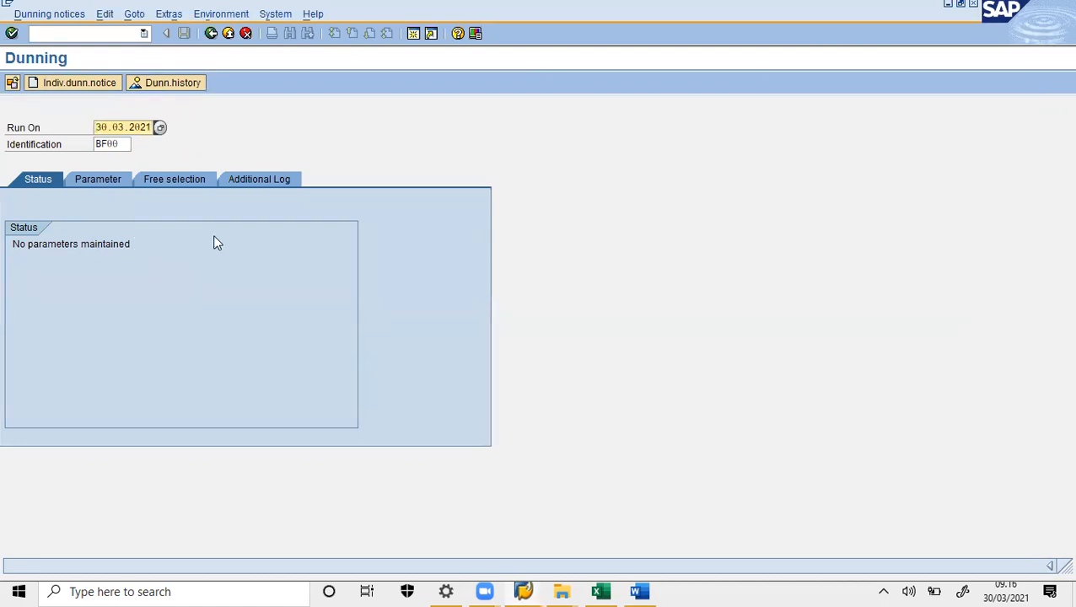
{"action": "left_click", "coordinate": [114, 180]}
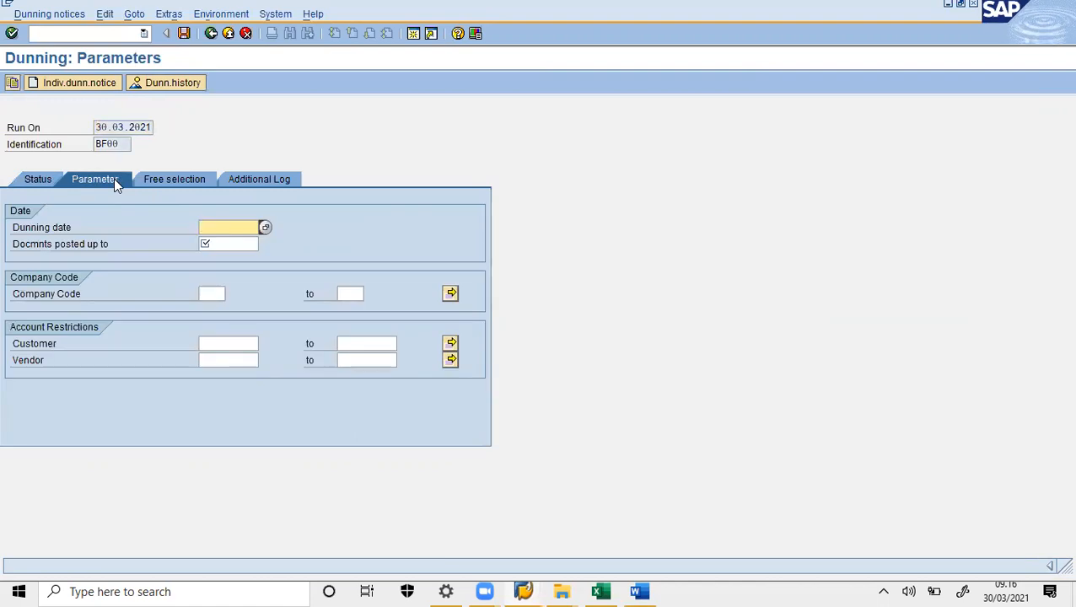
- Set dunning and posted-up-to dates to 30.03.2021, company code 1000, and the customer's account number
{"action": "left_click", "coordinate": [264, 228]}
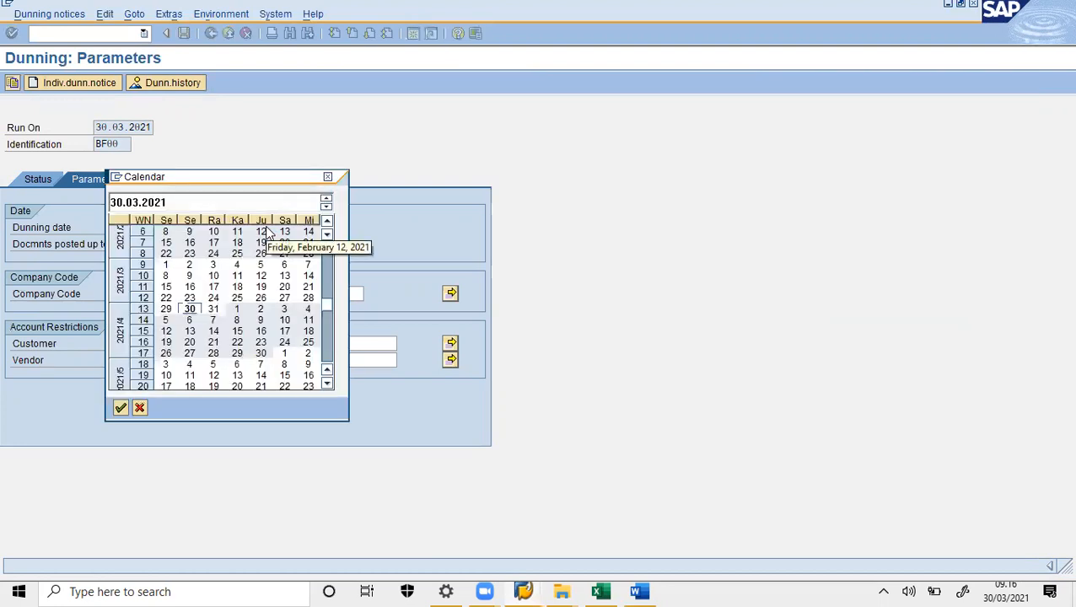
{"action": "double_click", "coordinate": [189, 309]}
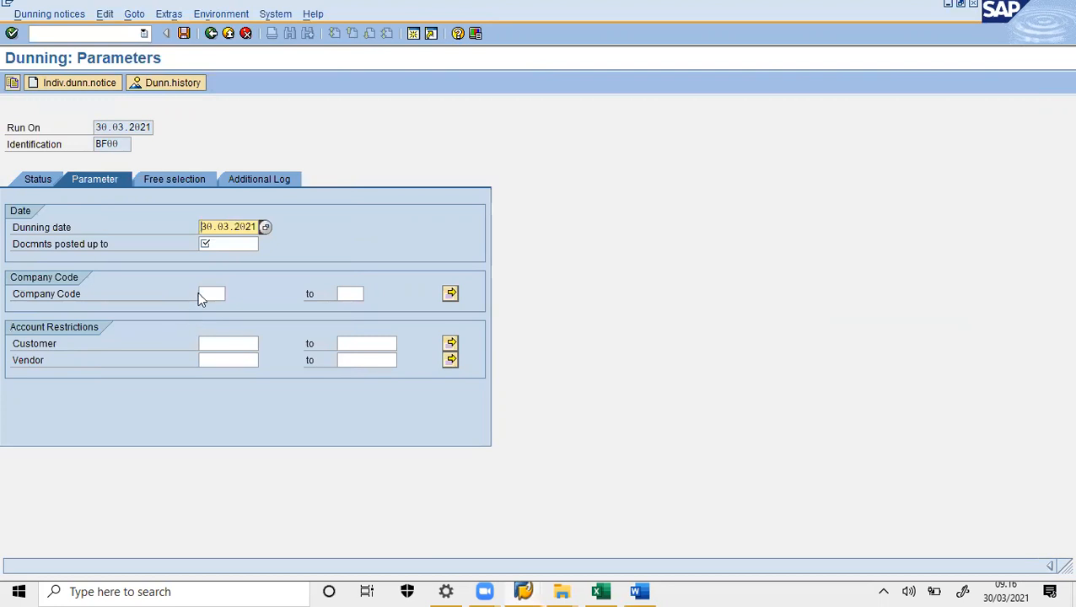
{"action": "left_click", "coordinate": [234, 244]}
{"action": "left_click", "coordinate": [265, 245]}
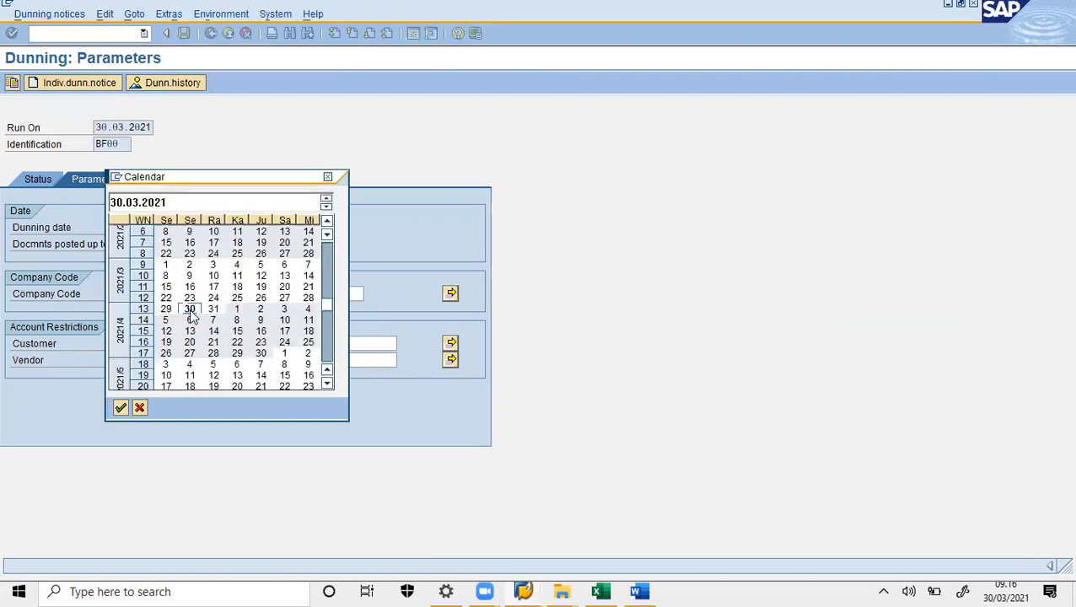
{"action": "double_click", "coordinate": [190, 310]}
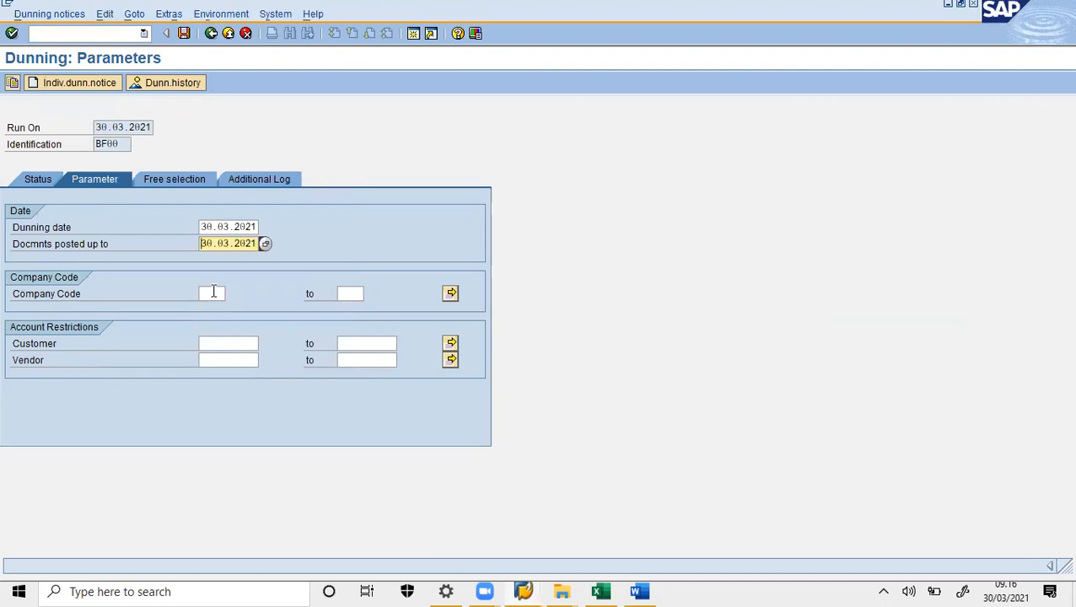
{"action": "left_click", "coordinate": [213, 292]}
{"action": "type", "text": "1000"}
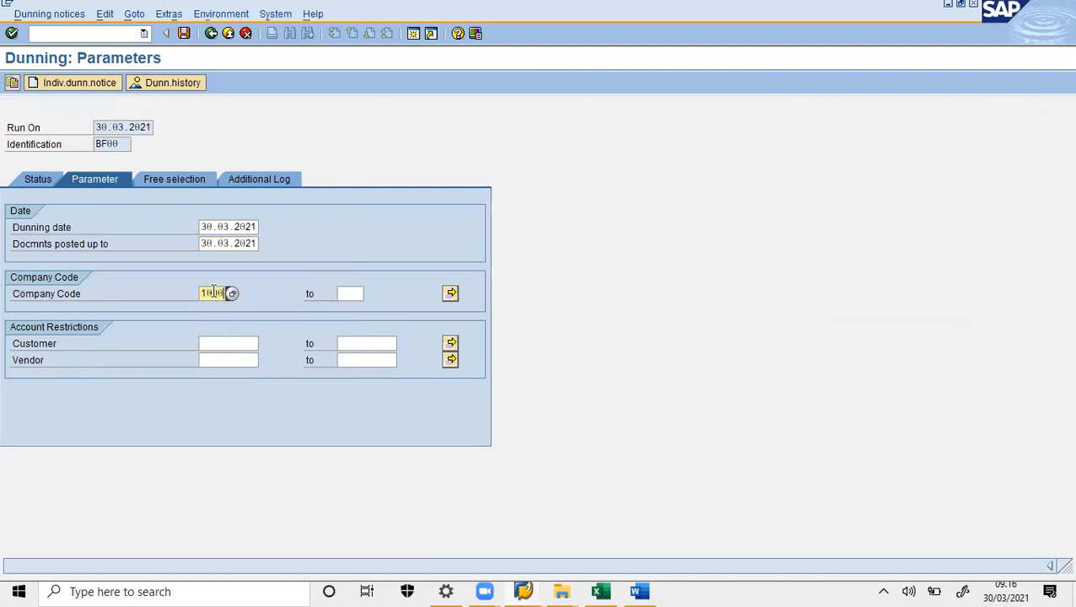
{"action": "left_click", "coordinate": [216, 343]}
{"action": "type", "text": "CS10MER"}
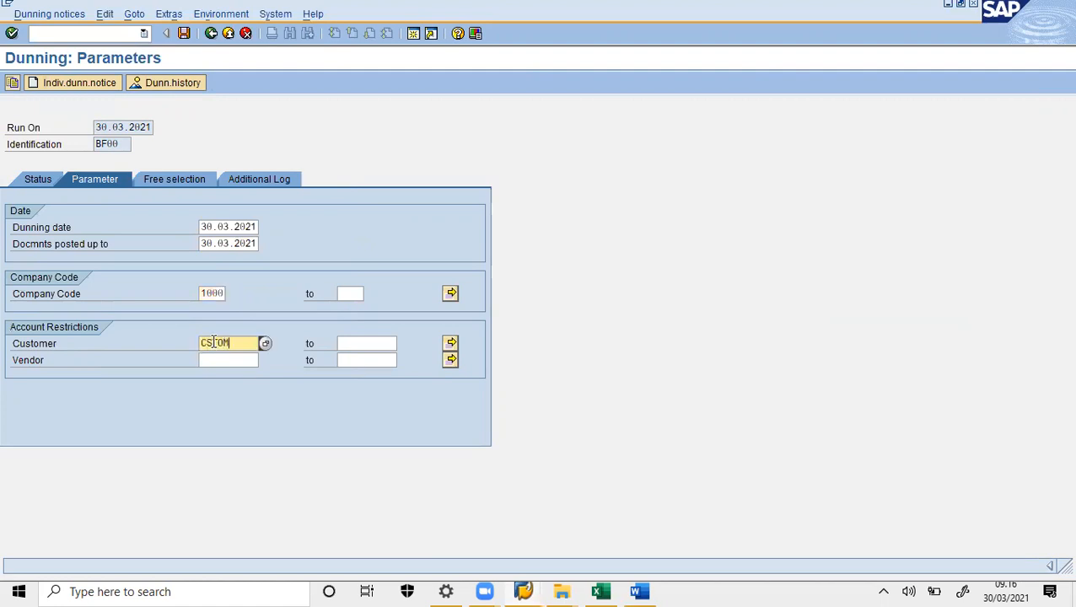
{"action": "type", "text": "F00"}
- Save the parameters, paste the screenshot into Word, and acknowledge the saved-details message
{"action": "left_click", "coordinate": [184, 34]}
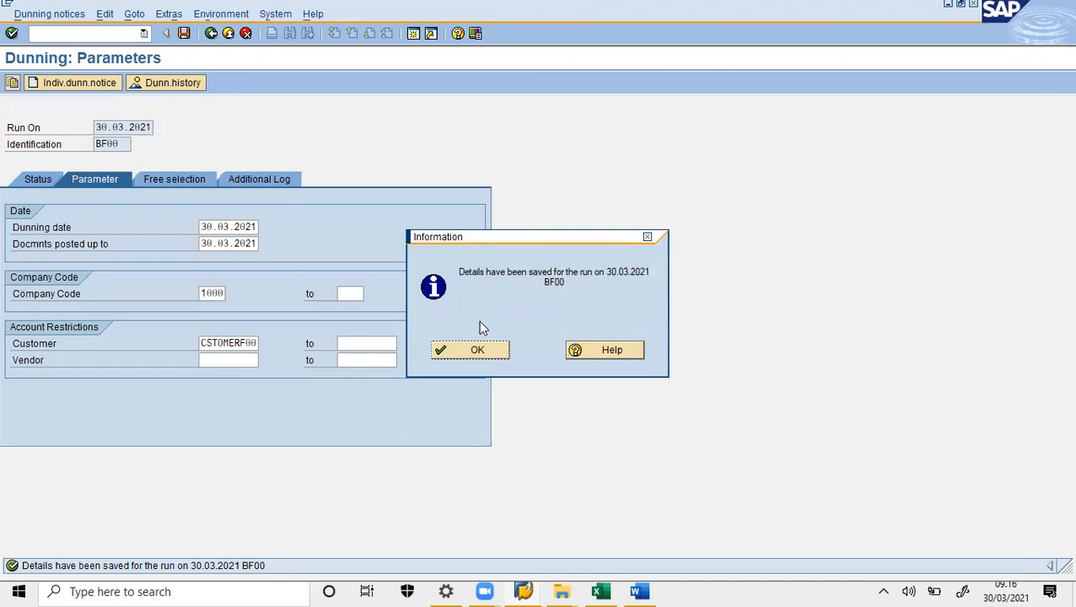
{"action": "left_click", "coordinate": [640, 590]}
{"action": "key", "text": "ctrl+v"}
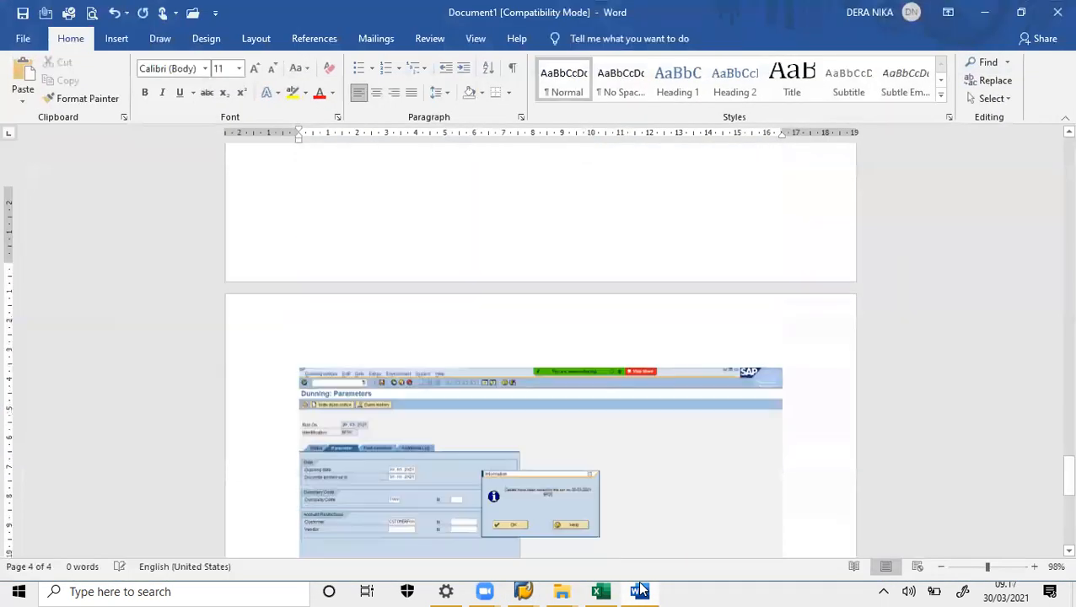
{"action": "left_click", "coordinate": [640, 590]}
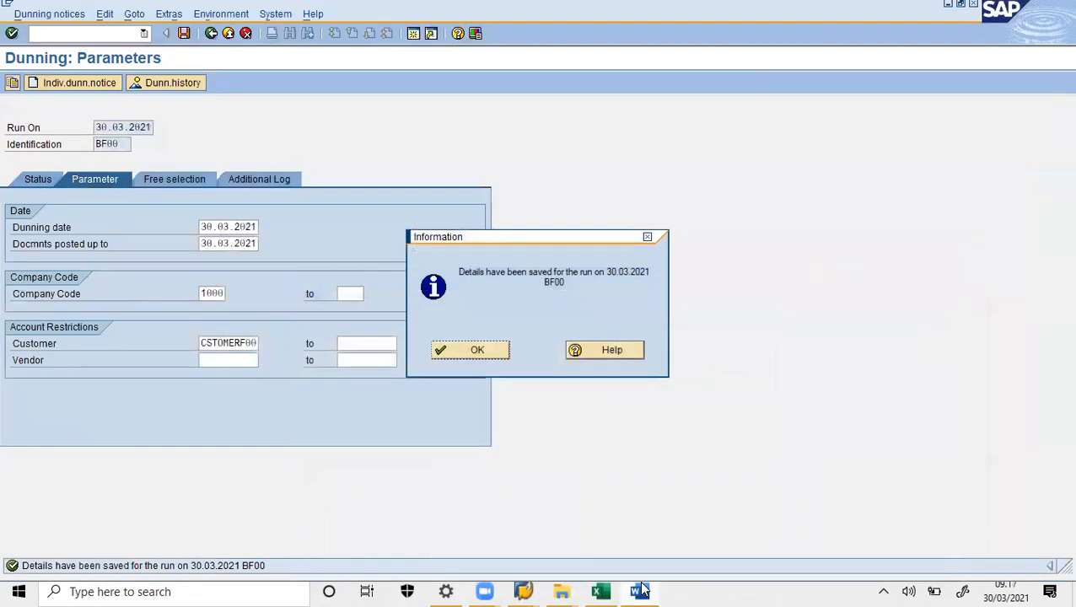
{"action": "left_click", "coordinate": [477, 351]}
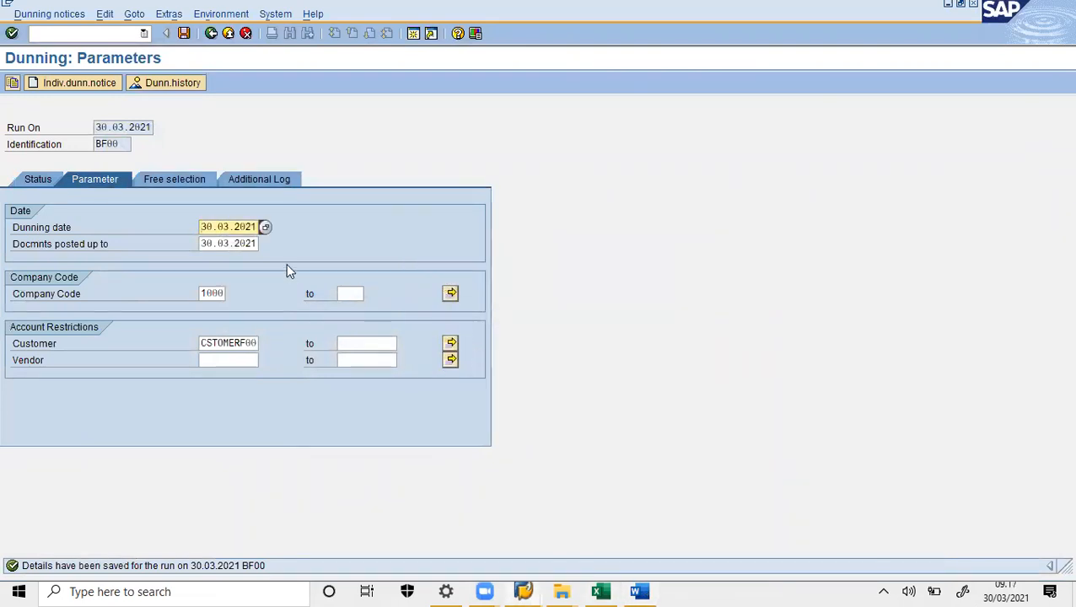
- Add the customer's account number to the Additional Log and save
{"action": "left_click", "coordinate": [264, 184]}
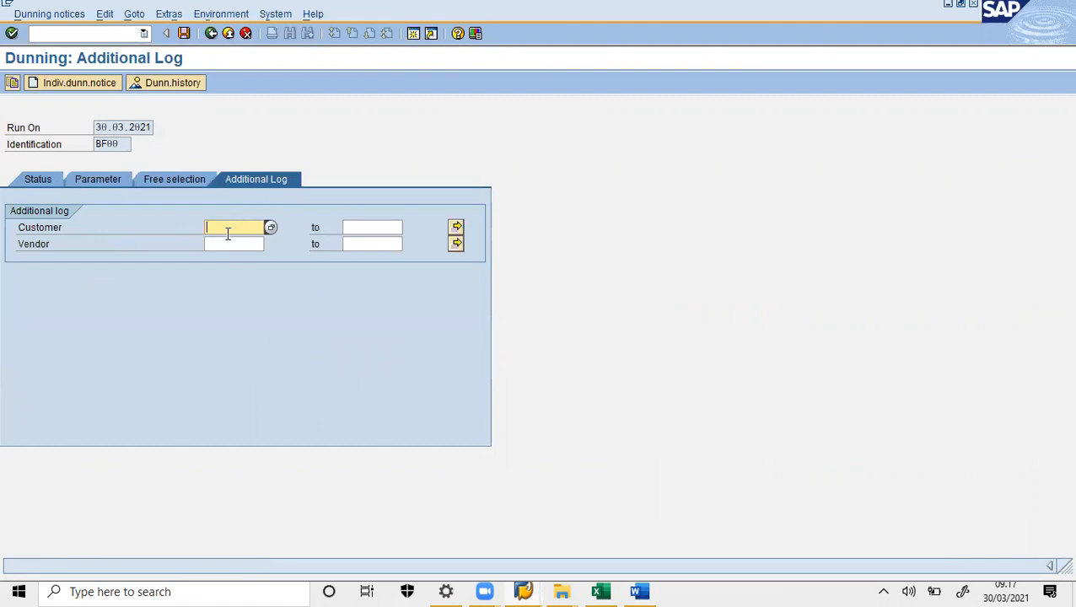
{"action": "type", "text": "CSTOMERF00"}
{"action": "left_click", "coordinate": [184, 33]}
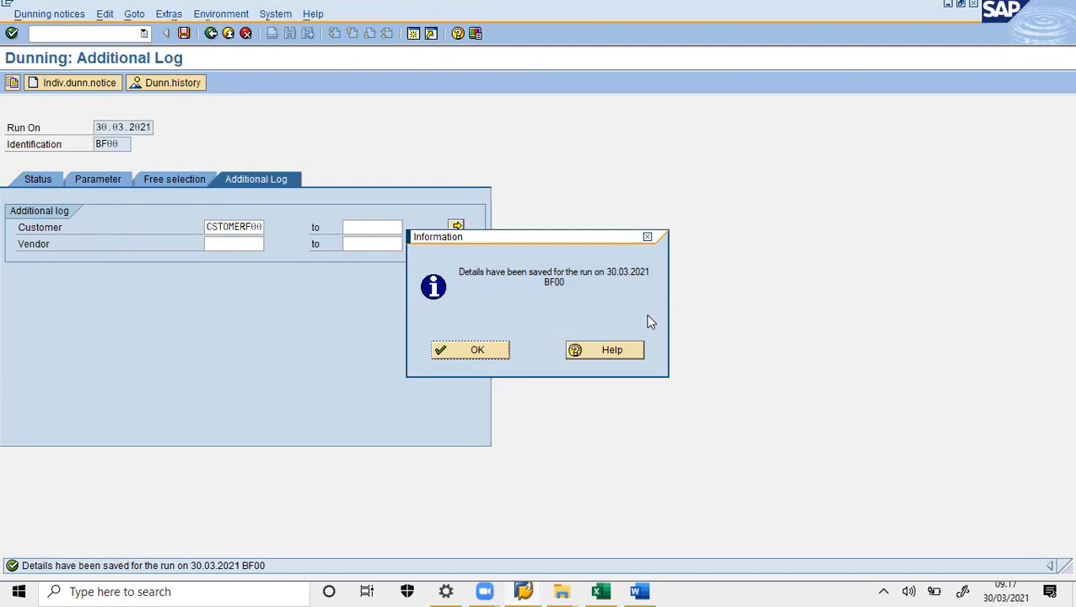
- Paste the new screenshot into Word, acknowledge the message, and check the run's status
{"action": "left_click", "coordinate": [641, 590]}
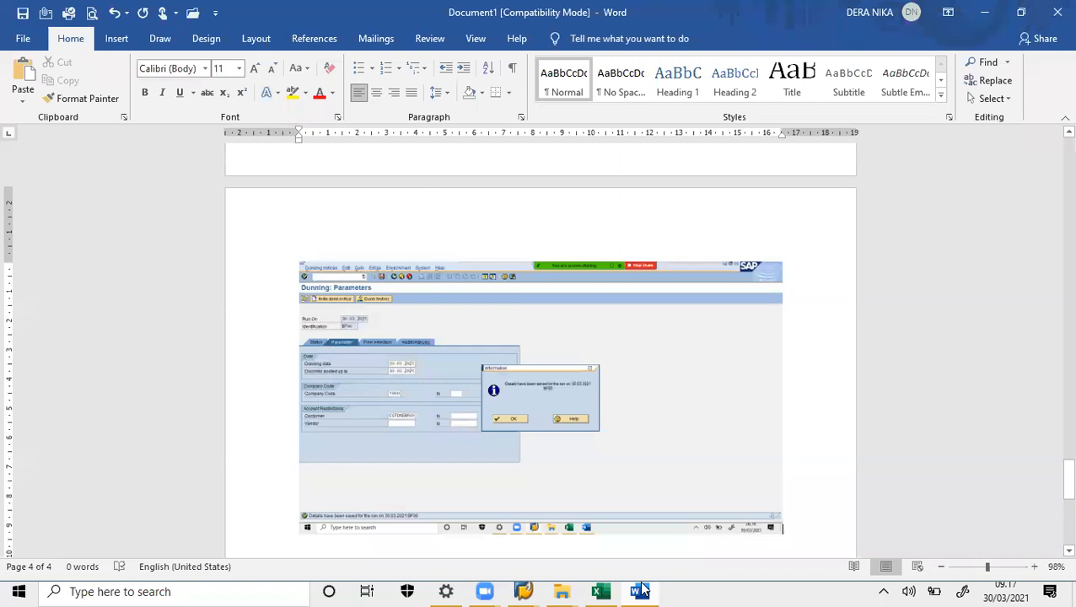
{"action": "key", "text": "ctrl+v"}
{"action": "left_click", "coordinate": [641, 590]}
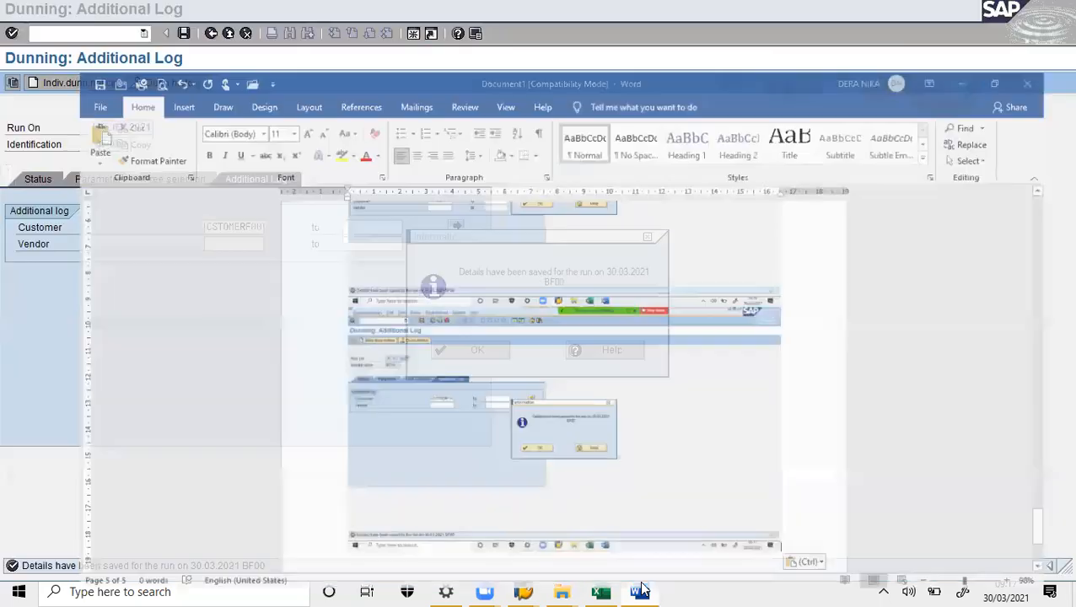
{"action": "left_click", "coordinate": [474, 351]}
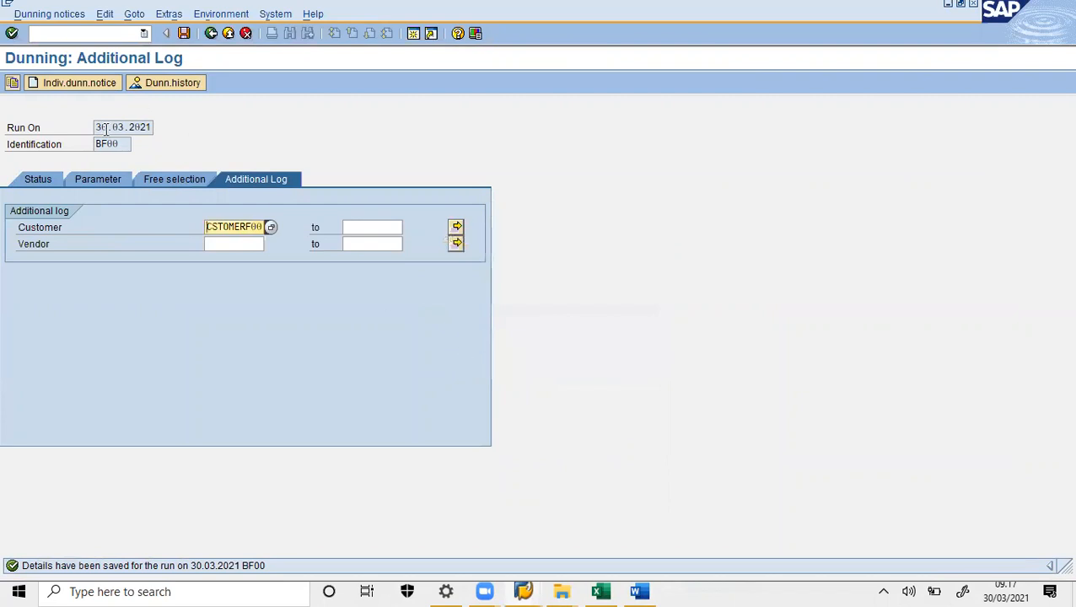
{"action": "left_click", "coordinate": [37, 179]}
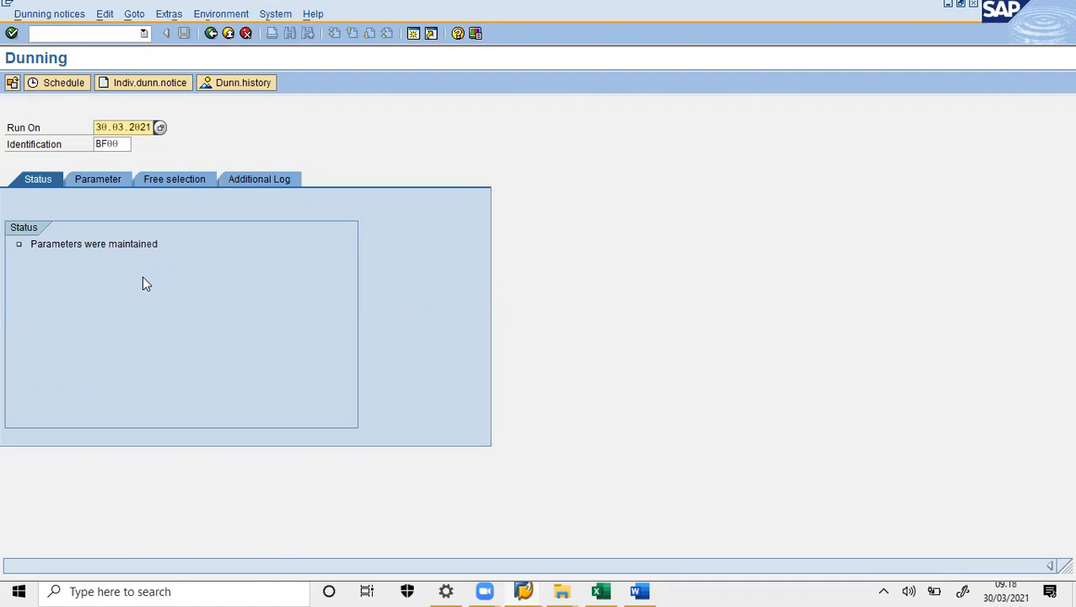
- Schedule the dunning selection and print run on LP01, starting immediately with notice printing included
{"action": "left_click", "coordinate": [62, 84]}
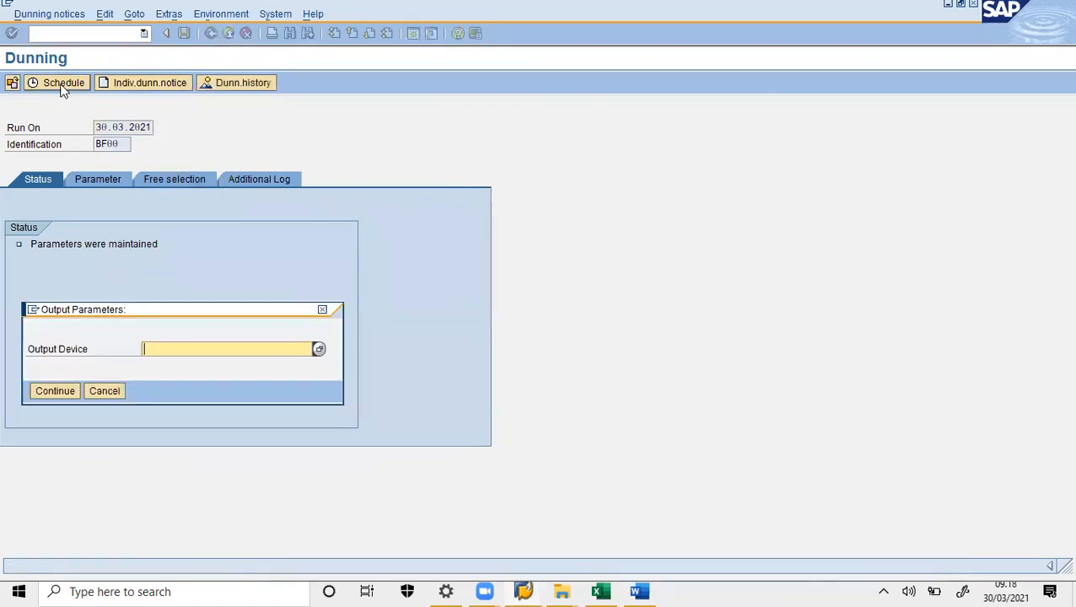
{"action": "type", "text": "LP01"}
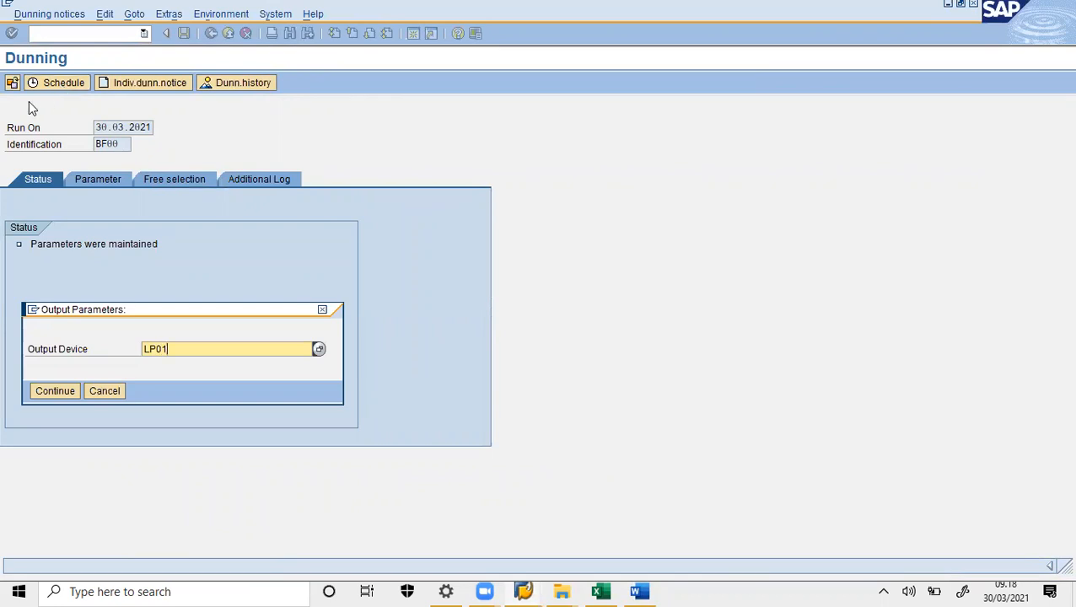
{"action": "left_click", "coordinate": [56, 391]}
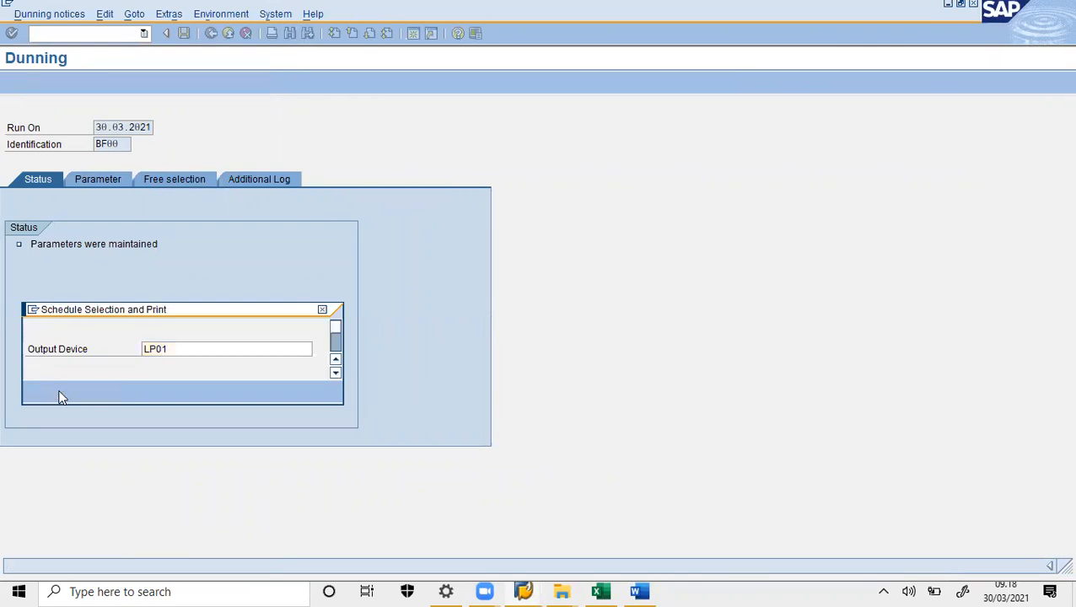
{"action": "left_click", "coordinate": [234, 283]}
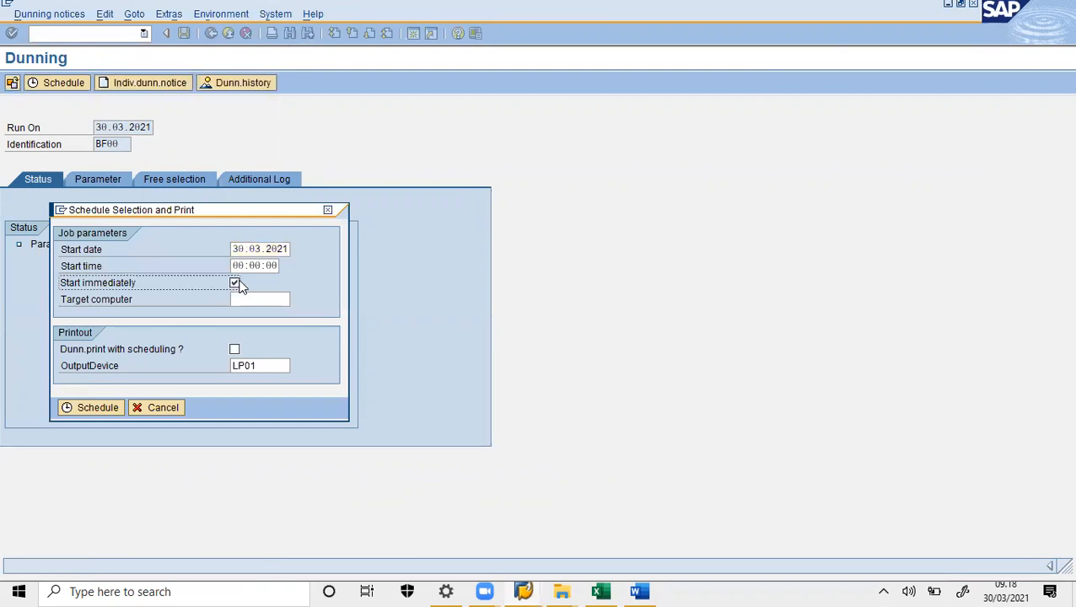
{"action": "left_click", "coordinate": [236, 350]}
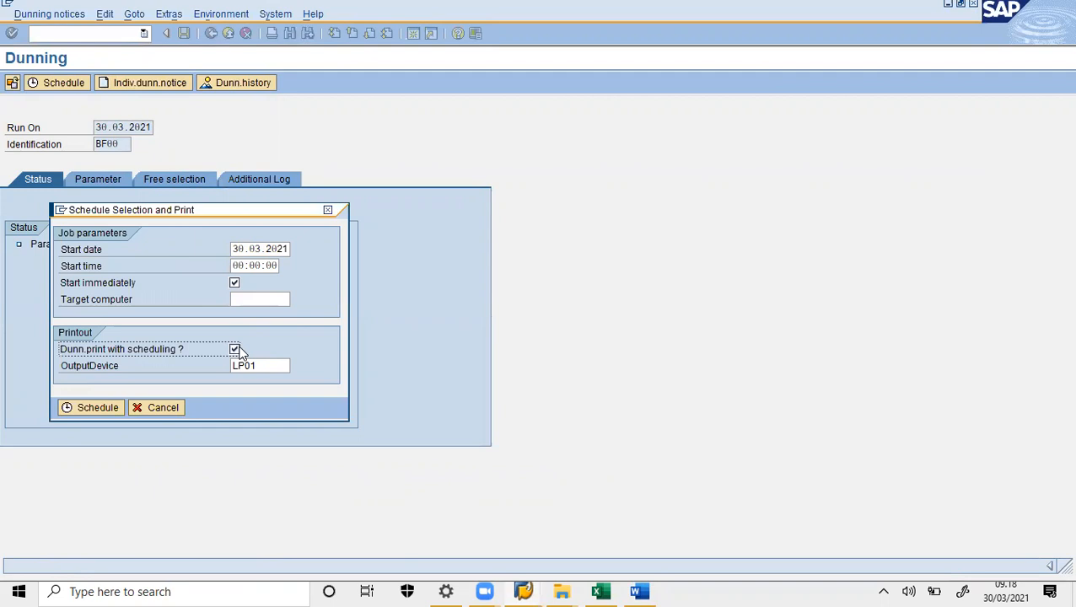
{"action": "left_click", "coordinate": [97, 408]}
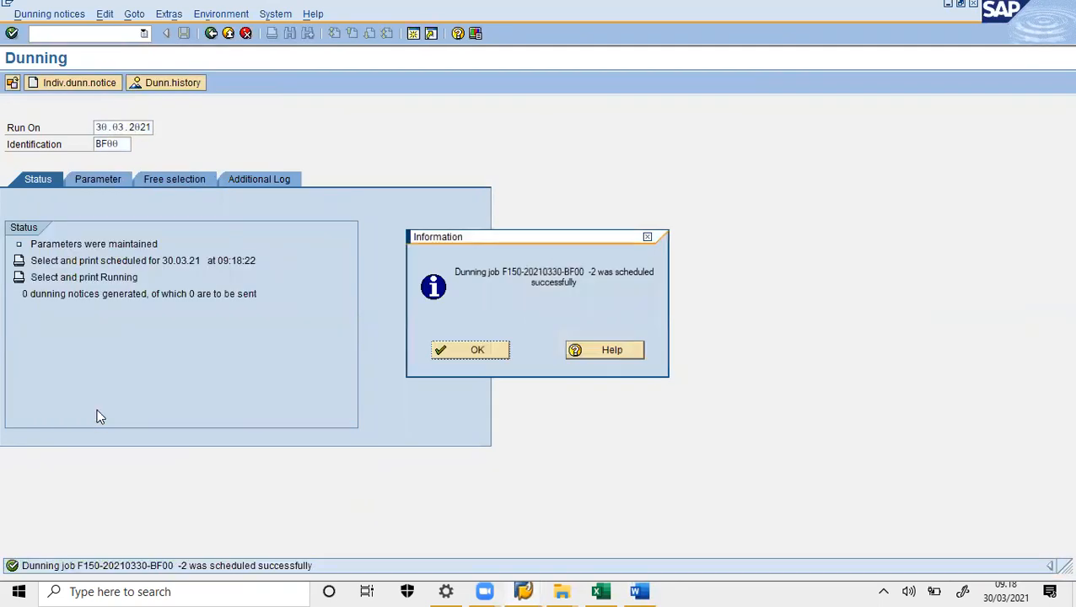
{"action": "left_click", "coordinate": [453, 350]}
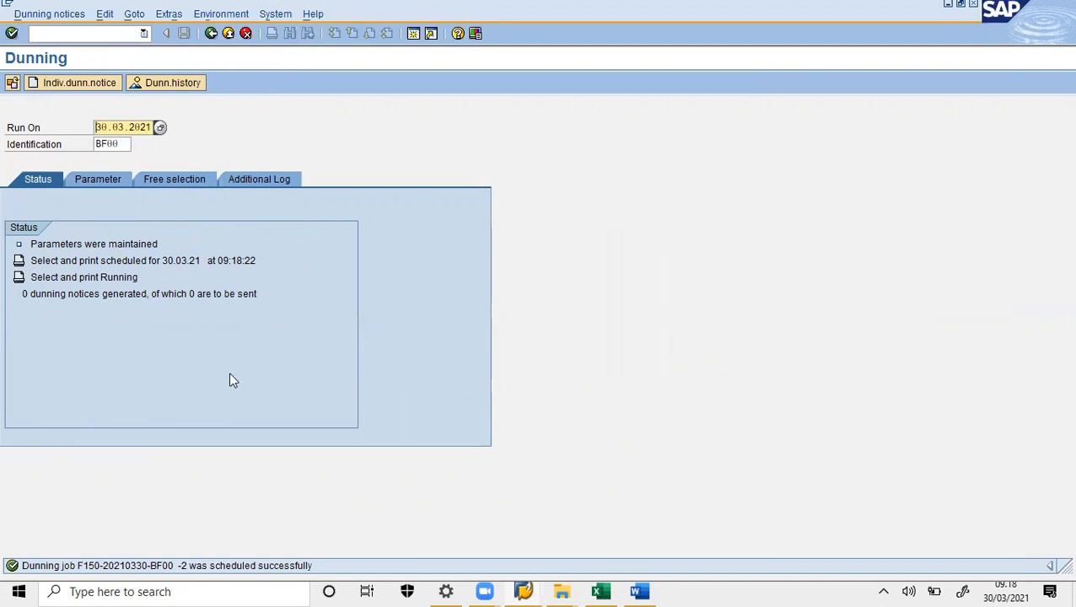
{"action": "left_click", "coordinate": [649, 591]}
- Paste the running-status screenshot into Word, refresh SAP, then paste the completed run showing 1 notice
{"action": "key", "text": "ctrl+v"}
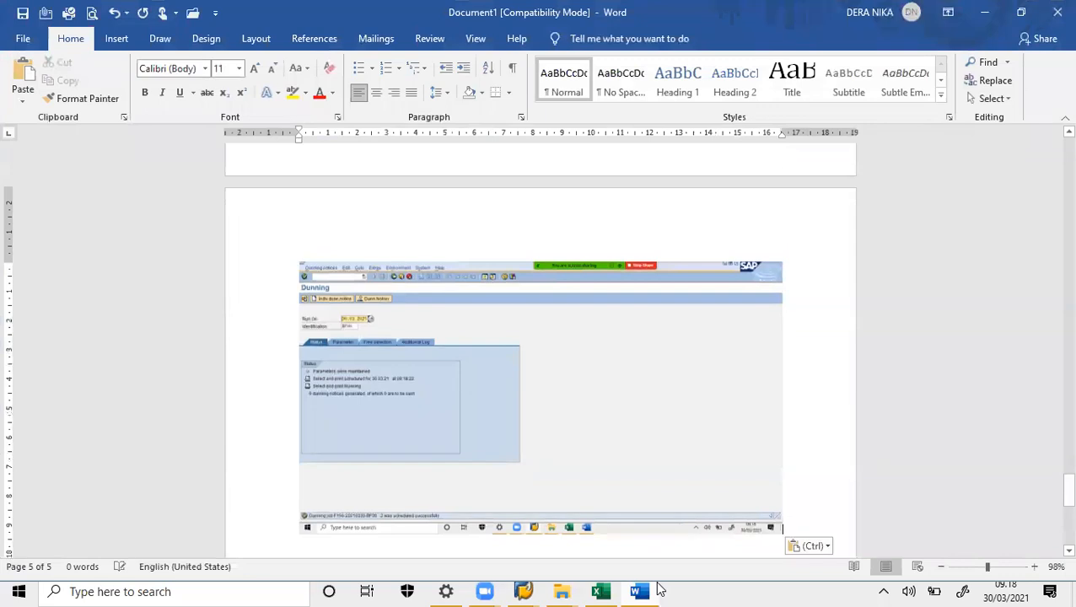
{"action": "left_click", "coordinate": [651, 590]}
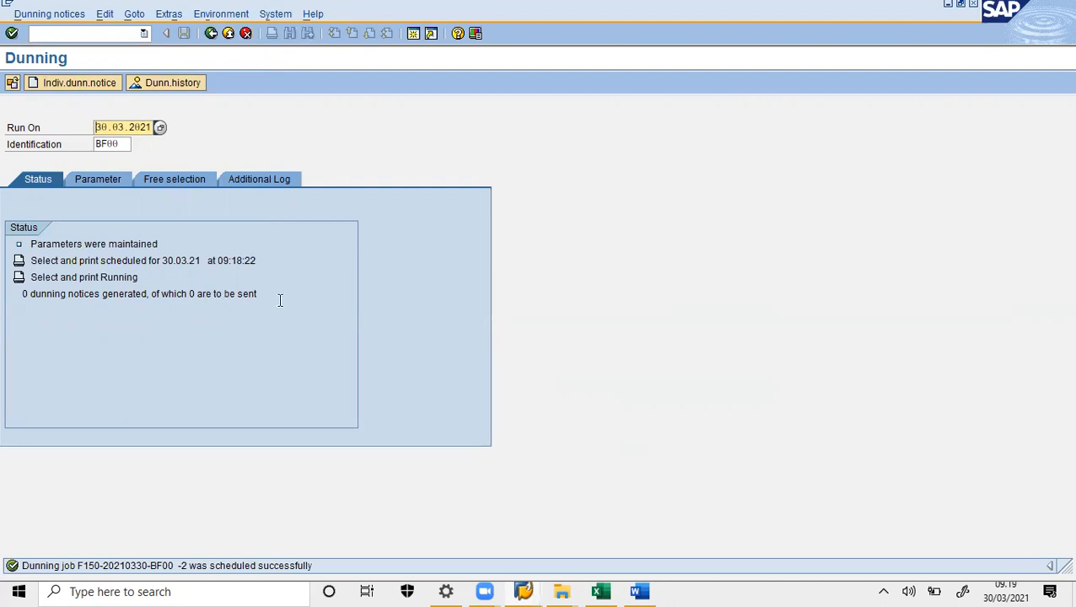
{"action": "key", "text": "Return"}
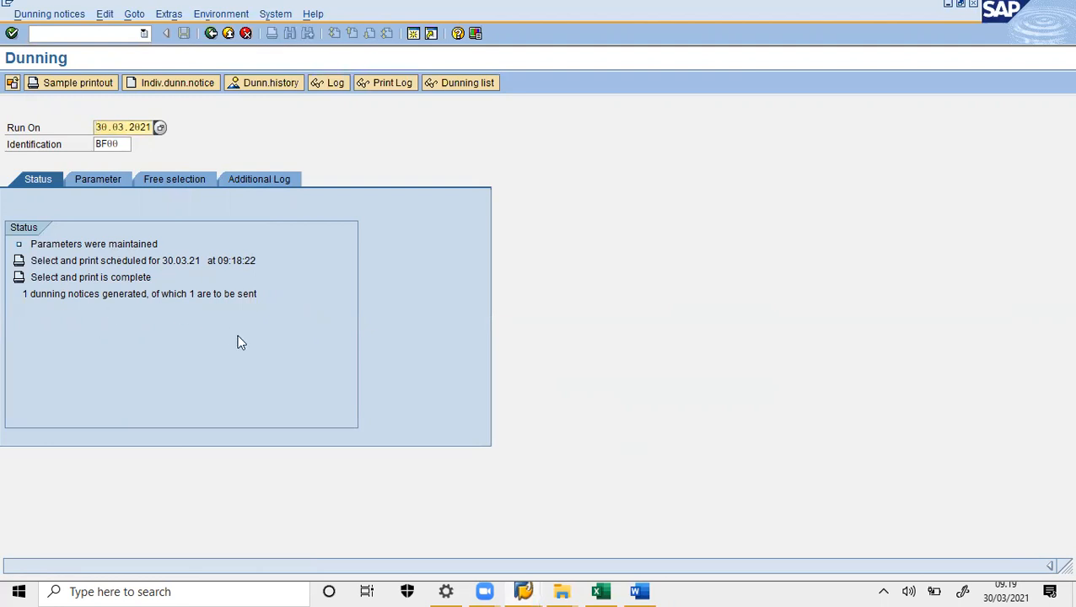
{"action": "left_click", "coordinate": [639, 592]}
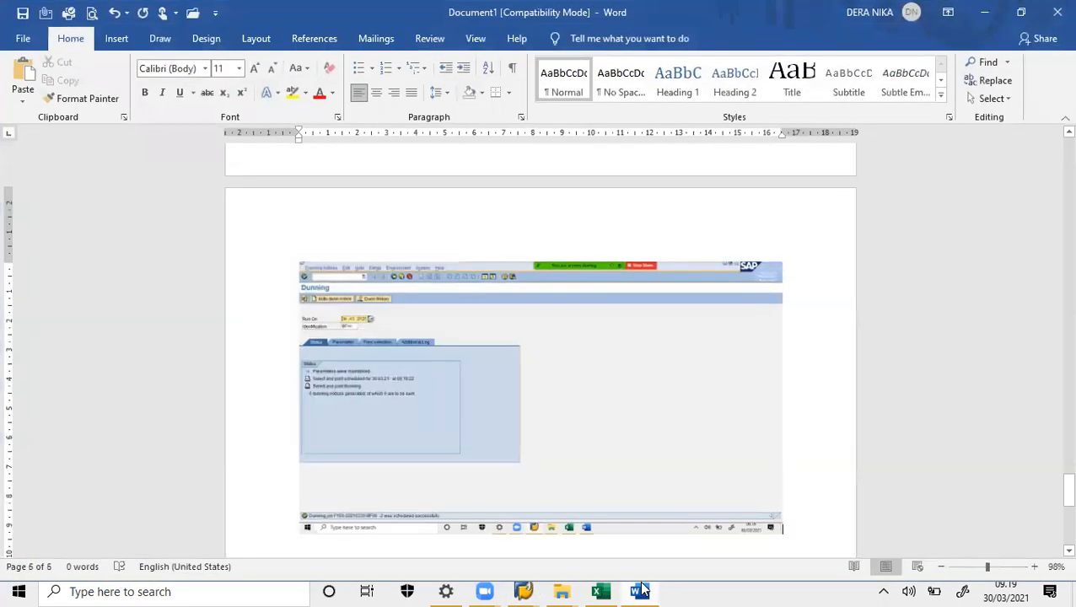
{"action": "key", "text": "ctrl+v"}
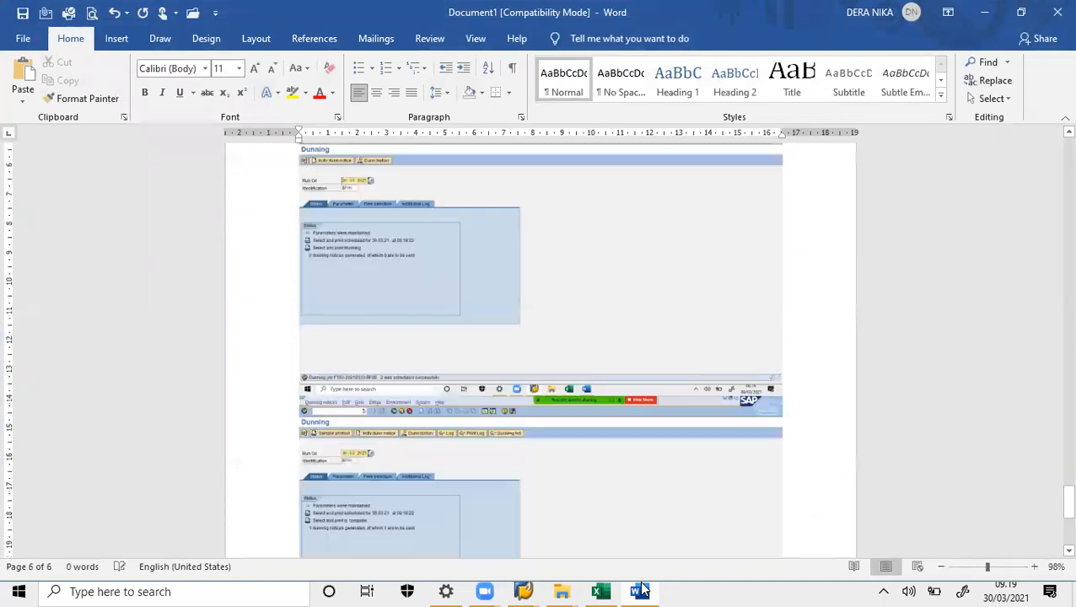
{"action": "left_click", "coordinate": [639, 591]}
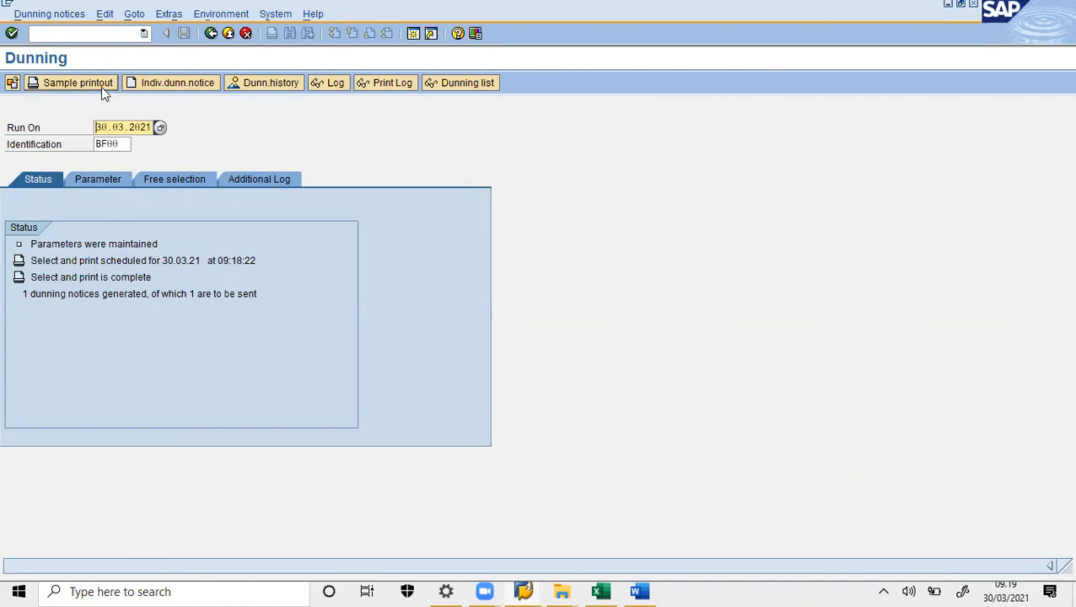
{"action": "left_click", "coordinate": [151, 82]}
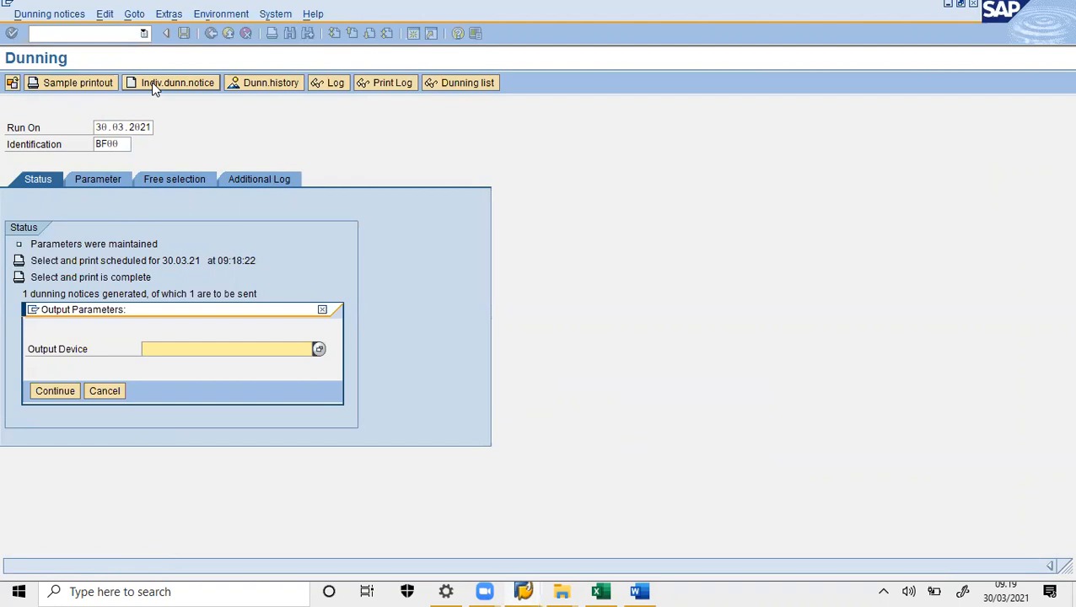
{"action": "type", "text": "LP01"}
{"action": "left_click", "coordinate": [66, 393]}
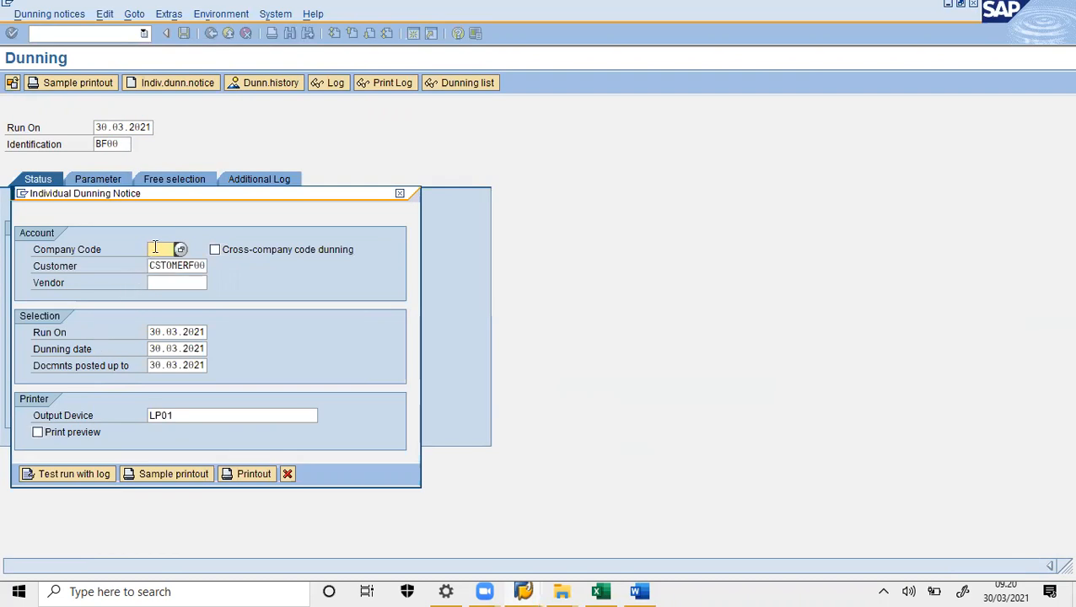
{"action": "type", "text": "1000"}
{"action": "left_click", "coordinate": [288, 474]}
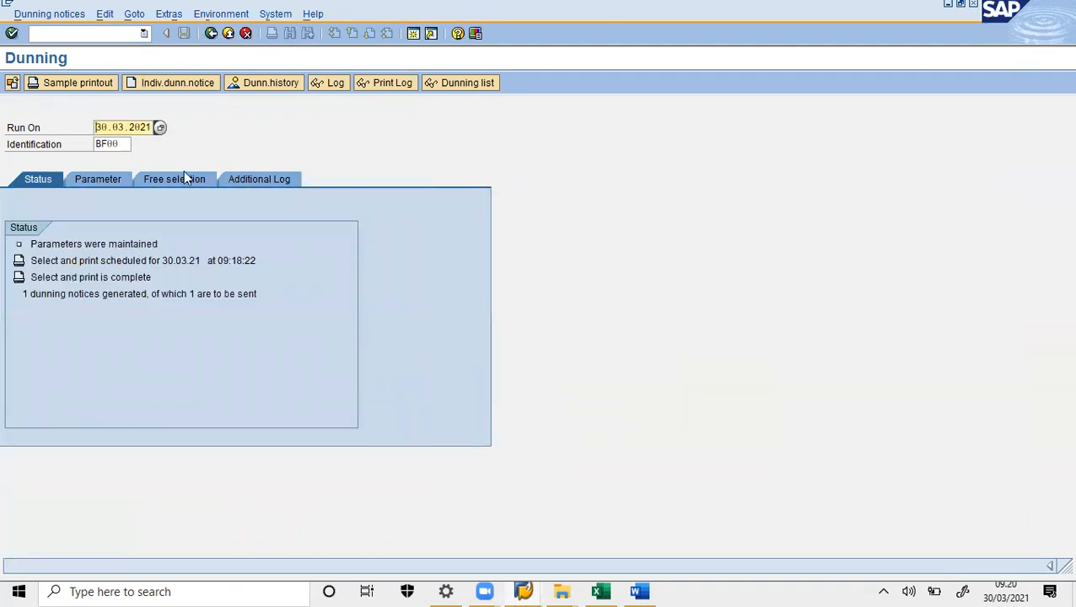
- Schedule a sample printout of the dunning run on output device LP01
{"action": "left_click", "coordinate": [93, 91]}
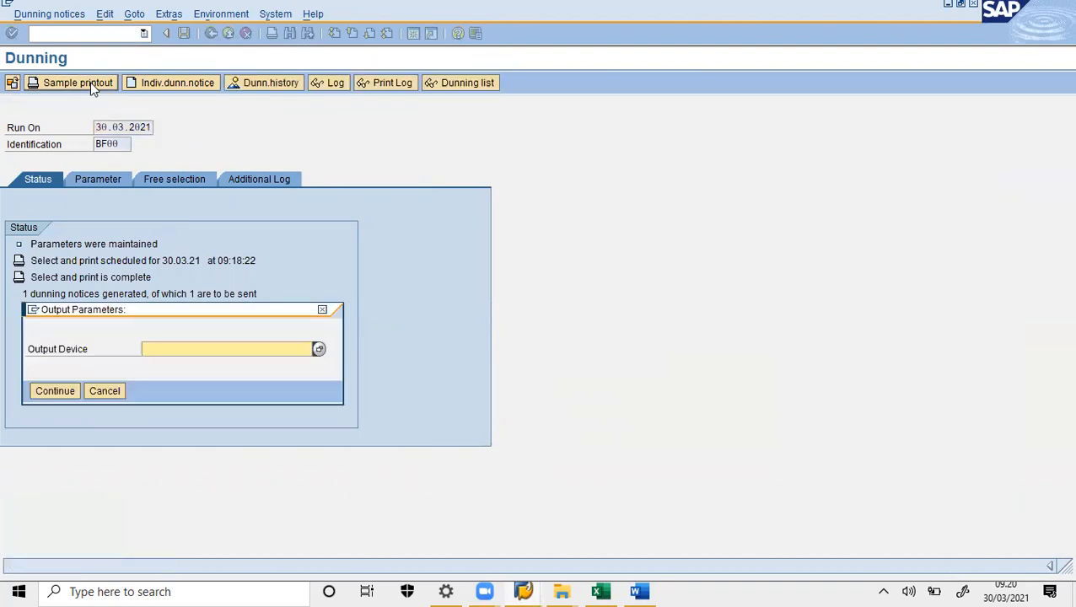
{"action": "type", "text": "LP01"}
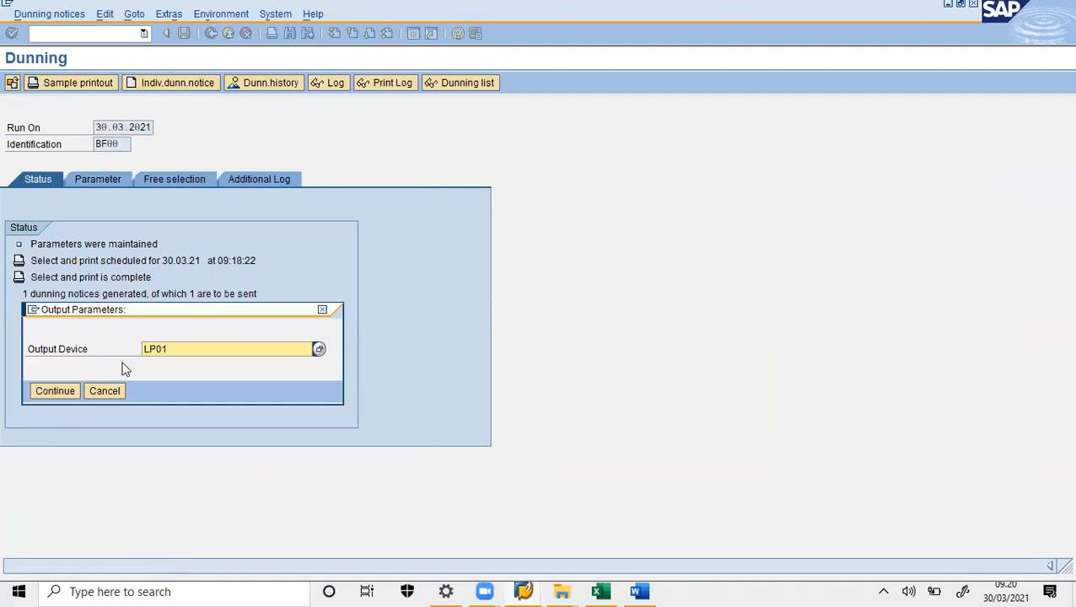
{"action": "left_click", "coordinate": [55, 390]}
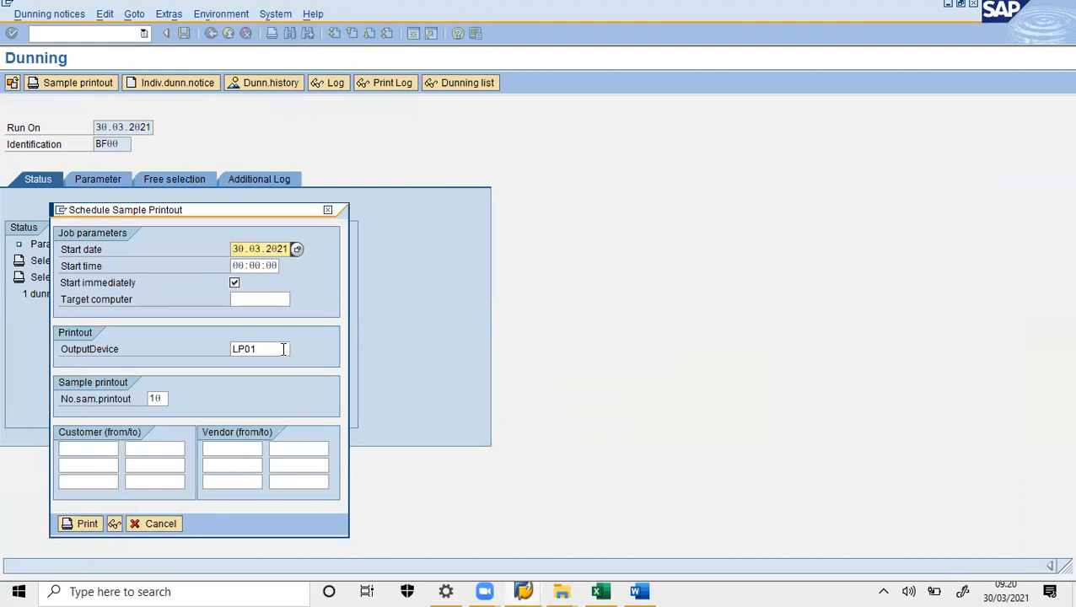
{"action": "left_click", "coordinate": [85, 524]}
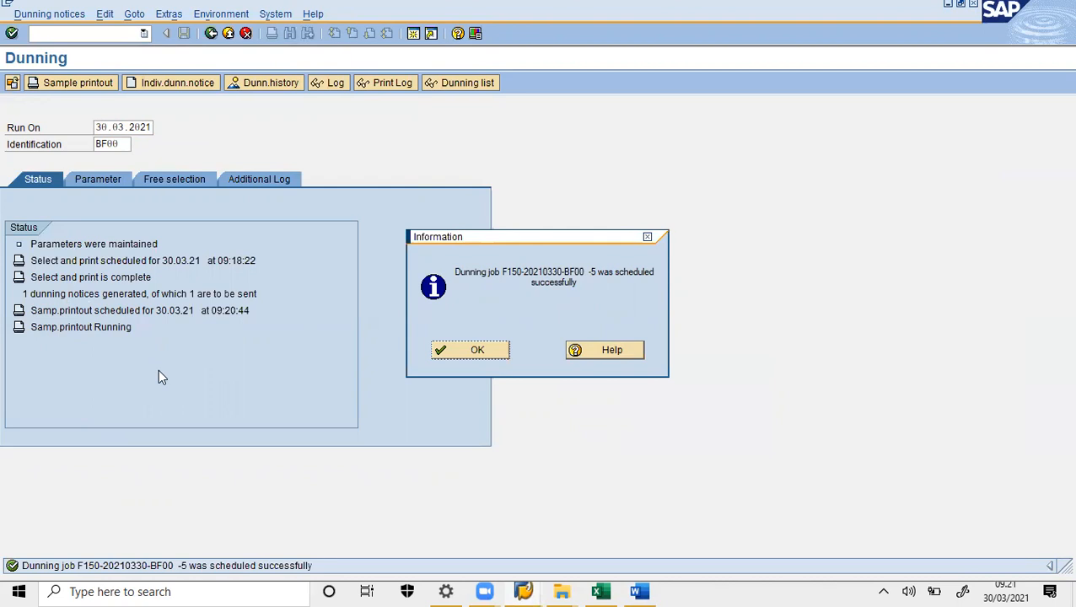
- Paste the sample printout scheduling confirmation into Word and dismiss the SAP message
{"action": "left_click", "coordinate": [639, 591]}
{"action": "key", "text": "ctrl+v"}
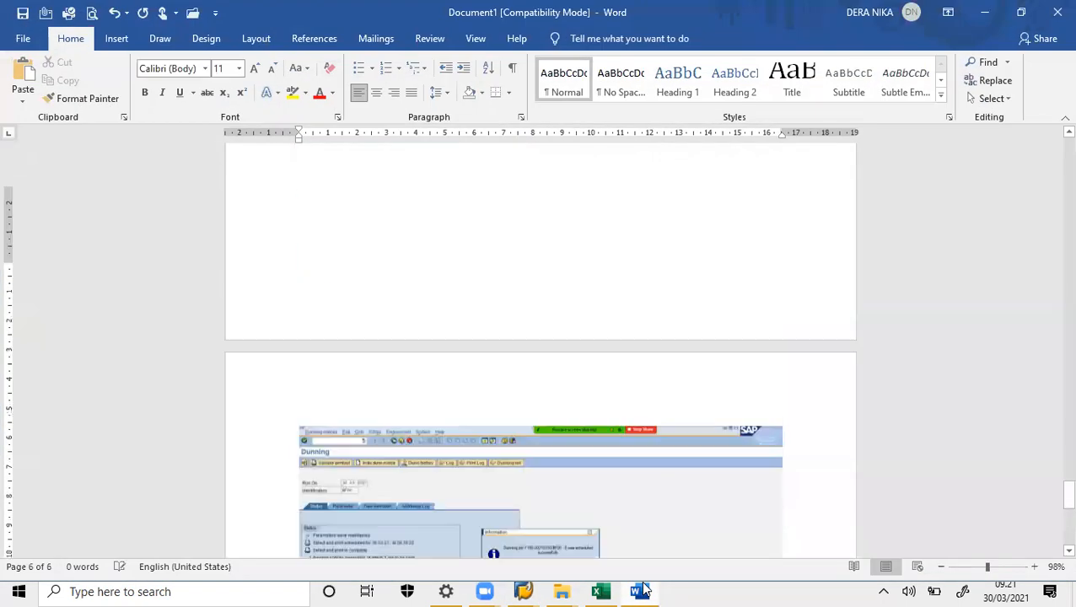
{"action": "left_click", "coordinate": [642, 590]}
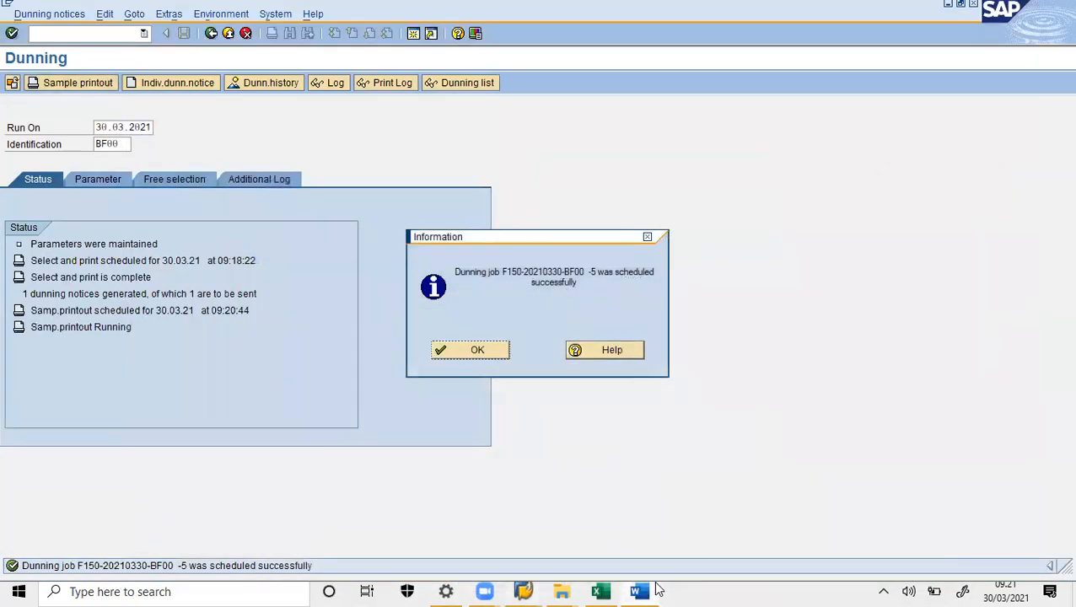
{"action": "left_click", "coordinate": [475, 355]}
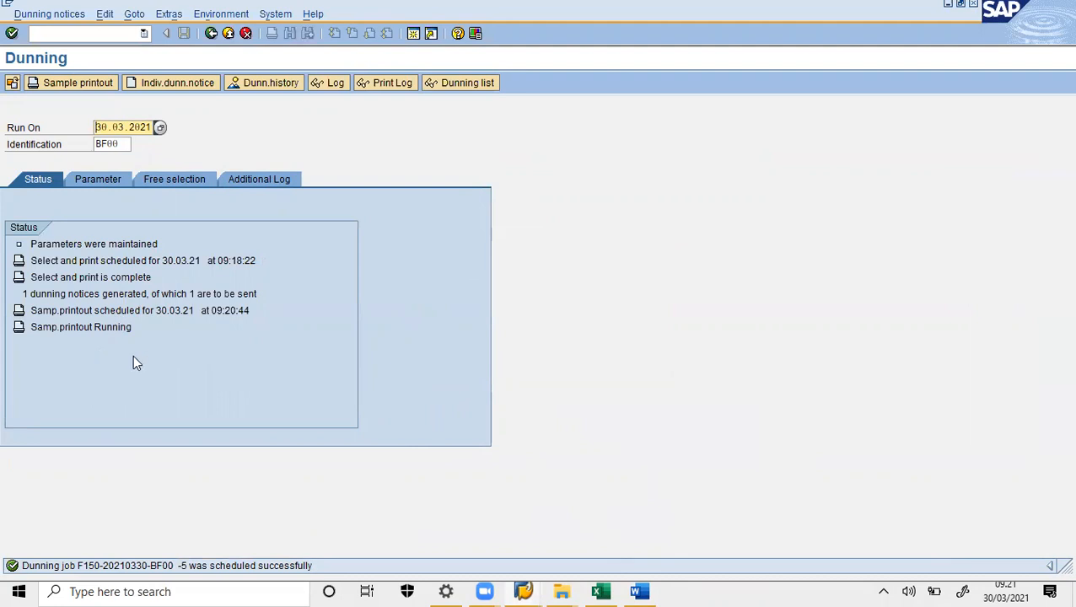
- Refresh the sample printout status and paste the completed-run screenshot into Word on page 7
{"action": "key", "text": "Return"}
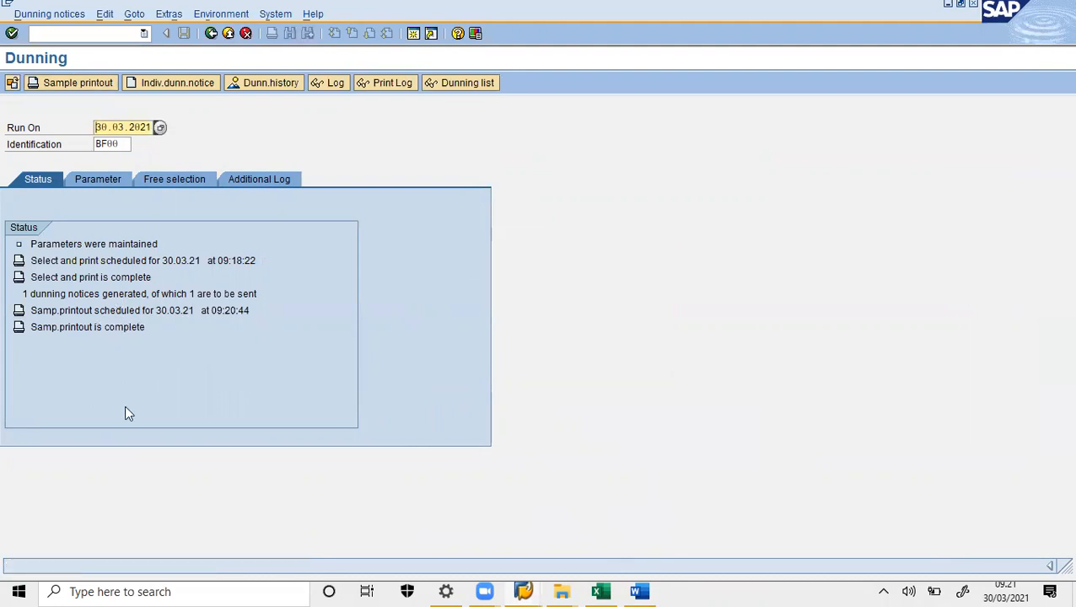
{"action": "left_click", "coordinate": [639, 591]}
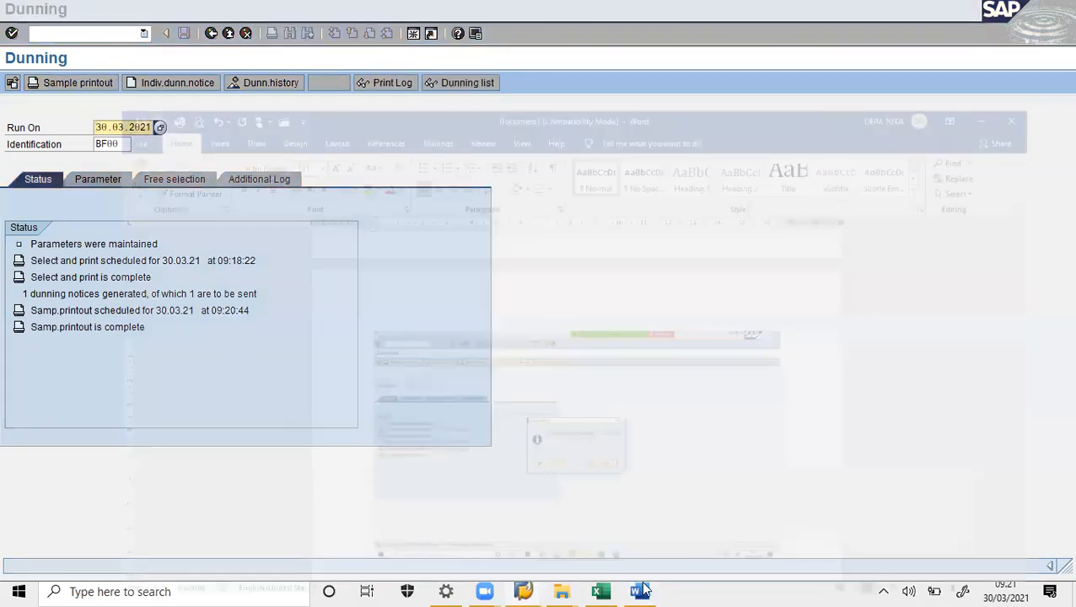
{"action": "key", "text": "ctrl+v"}
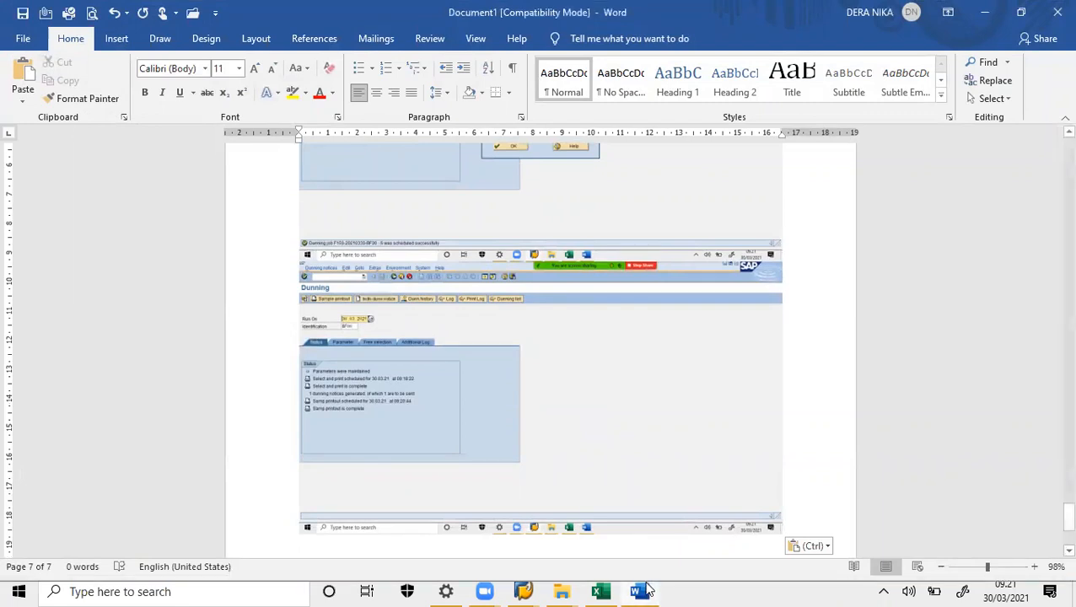
{"action": "left_click", "coordinate": [644, 591]}
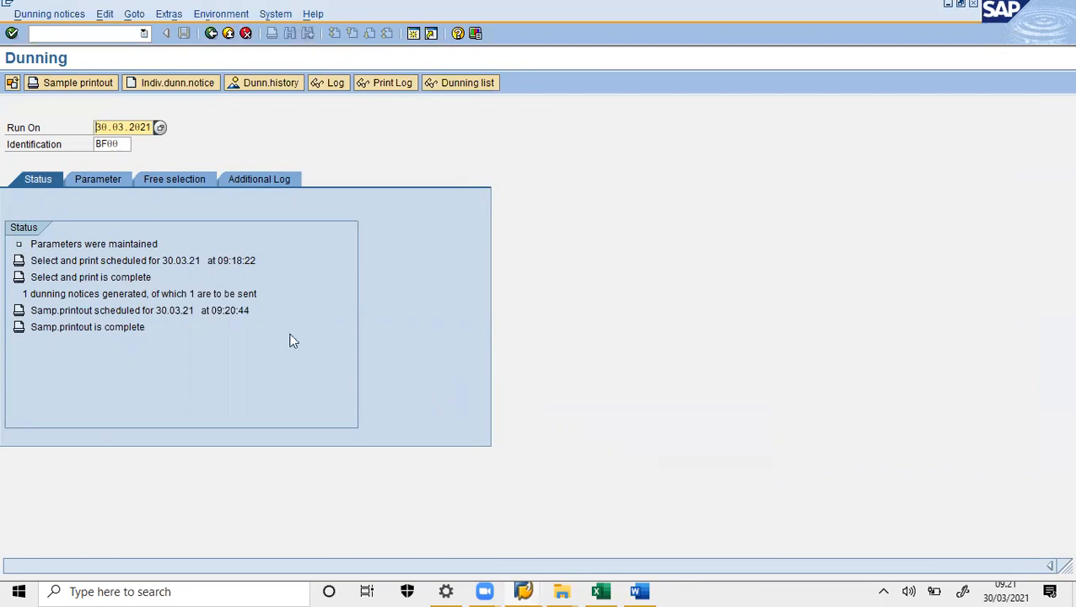
- List today's spool requests via System > Services > Output Control
{"action": "left_click", "coordinate": [274, 14]}
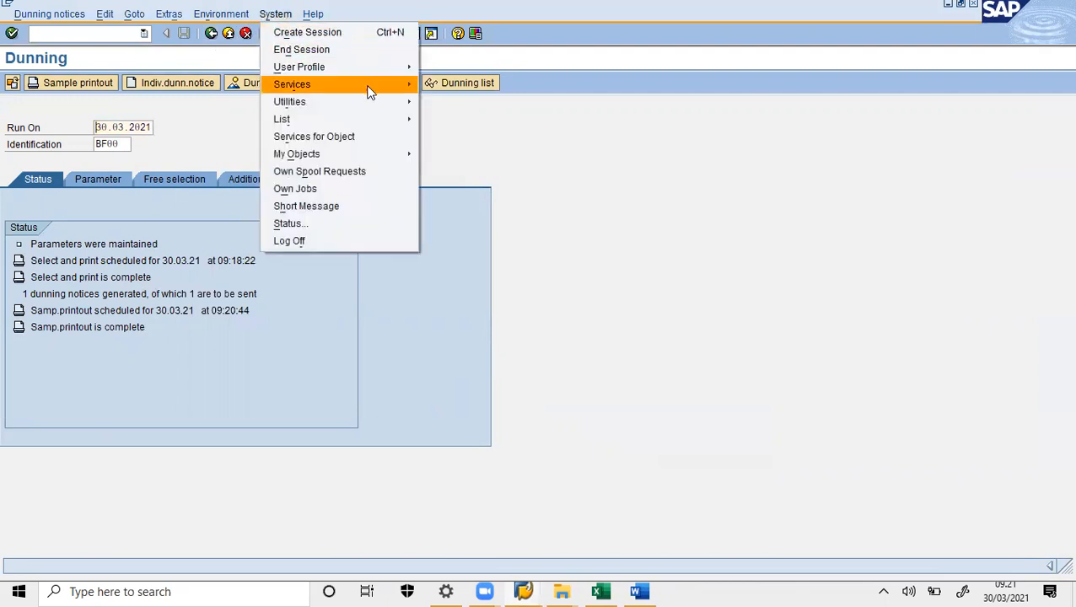
{"action": "mouse_move", "coordinate": [371, 88]}
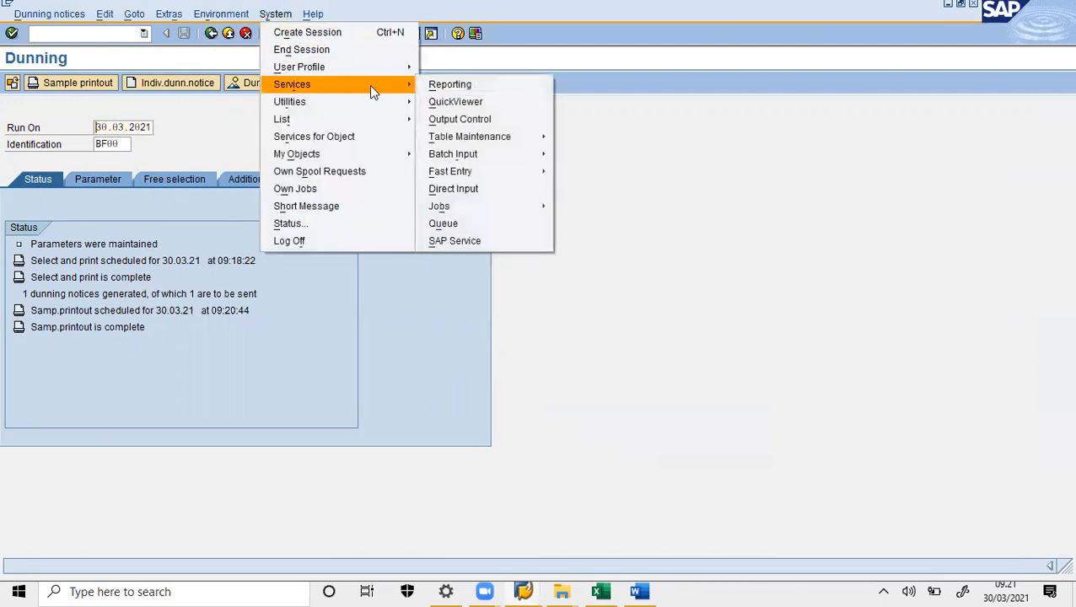
{"action": "left_click", "coordinate": [485, 117]}
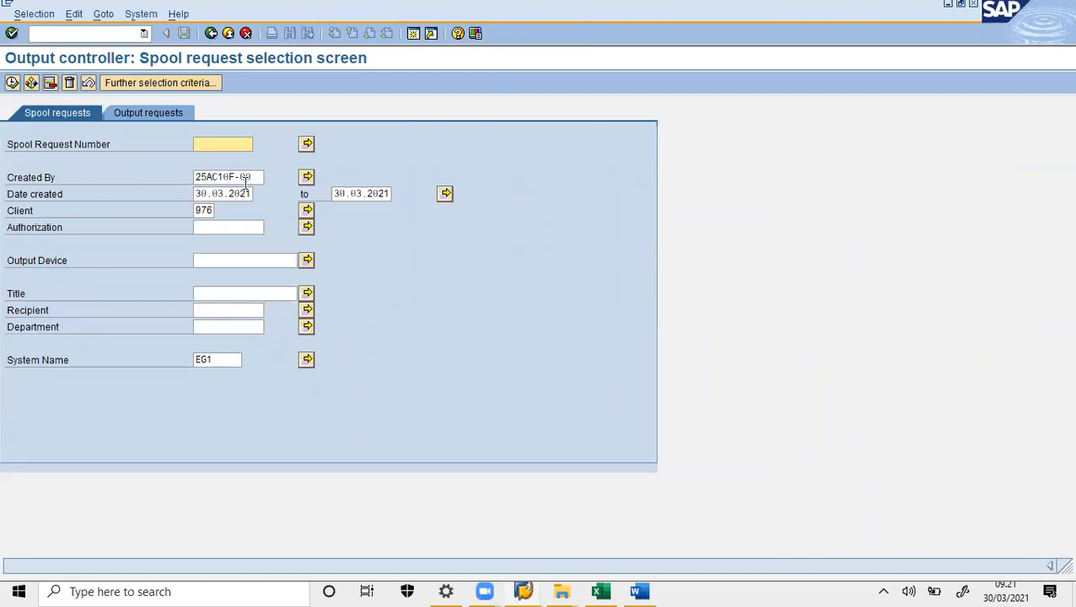
{"action": "left_click", "coordinate": [11, 83]}
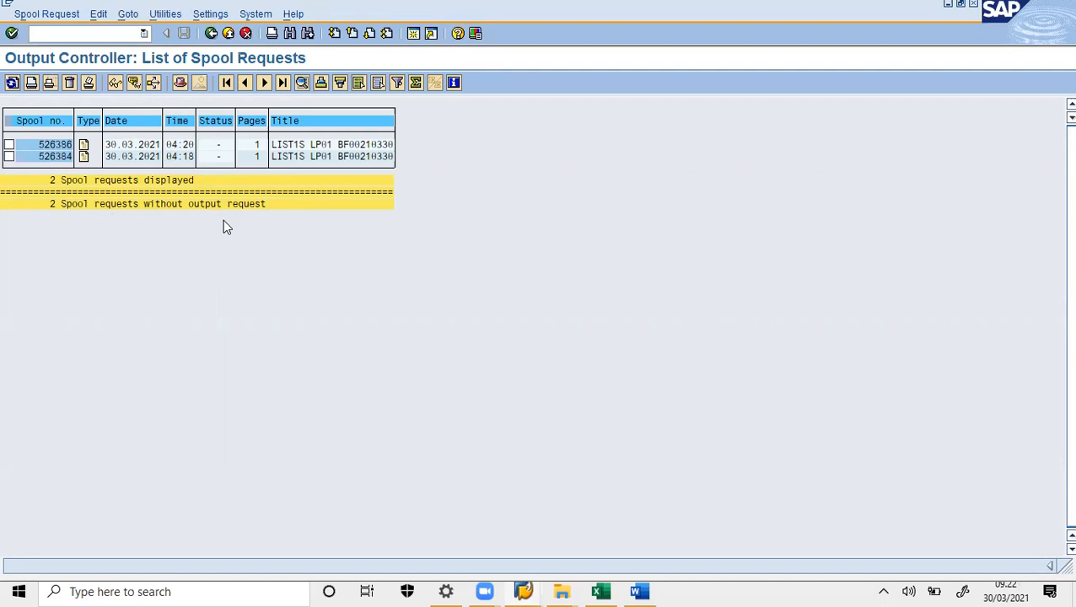
- Paste the spool list screenshot into Word and mark spool request 526386
{"action": "left_click", "coordinate": [639, 591]}
{"action": "key", "text": "ctrl+v"}
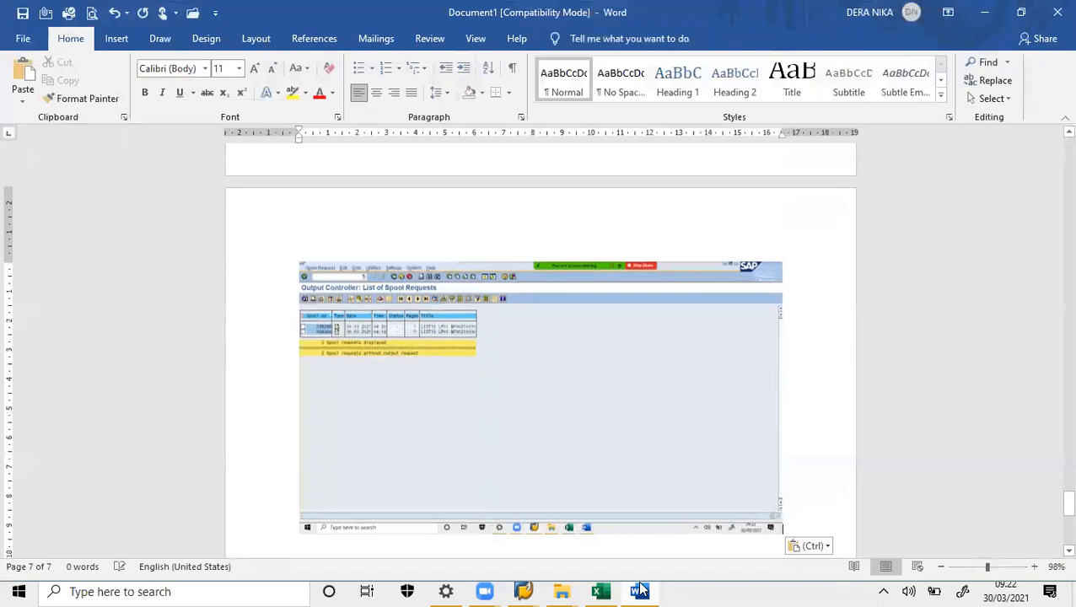
{"action": "left_click", "coordinate": [641, 592]}
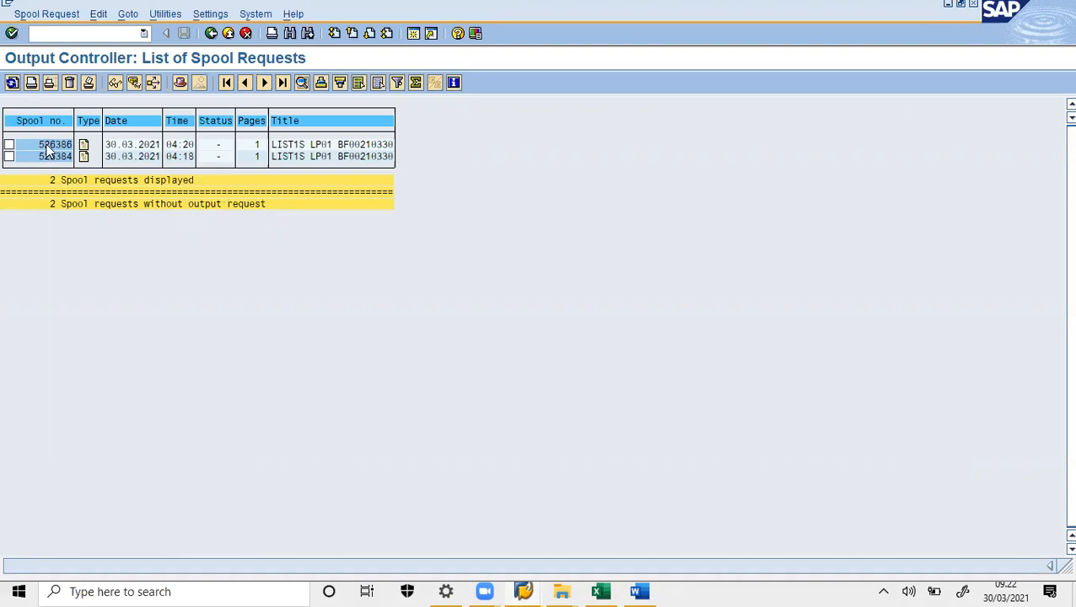
{"action": "left_click", "coordinate": [9, 144]}
- Display spool request 526386's contents as a print preview of the 1st dunning notice
{"action": "left_click", "coordinate": [116, 82]}
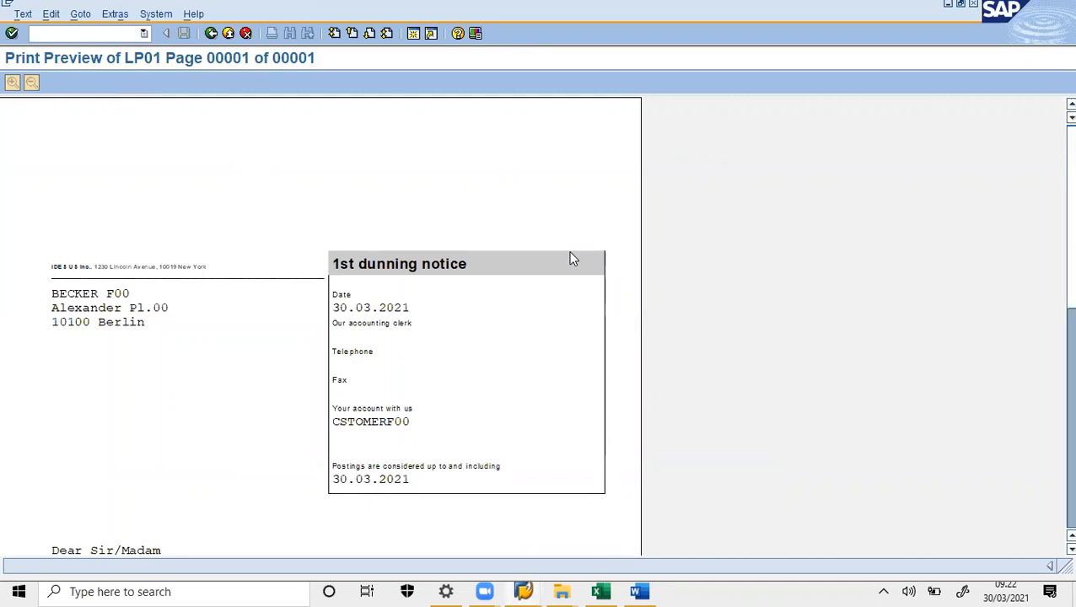
{"action": "scroll", "coordinate": [571, 258], "scroll_direction": "down", "scroll_amount": 3}
{"action": "scroll", "coordinate": [572, 258], "scroll_direction": "down", "scroll_amount": 1}
{"action": "scroll", "coordinate": [571, 258], "scroll_direction": "up", "scroll_amount": 1}
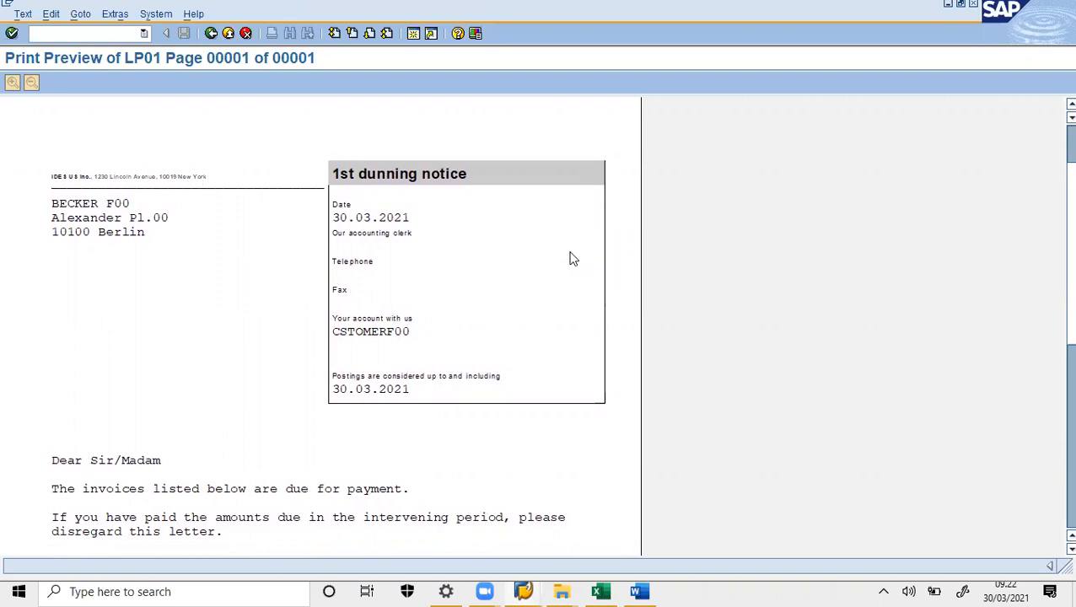
{"action": "scroll", "coordinate": [573, 258], "scroll_direction": "down", "scroll_amount": 2}
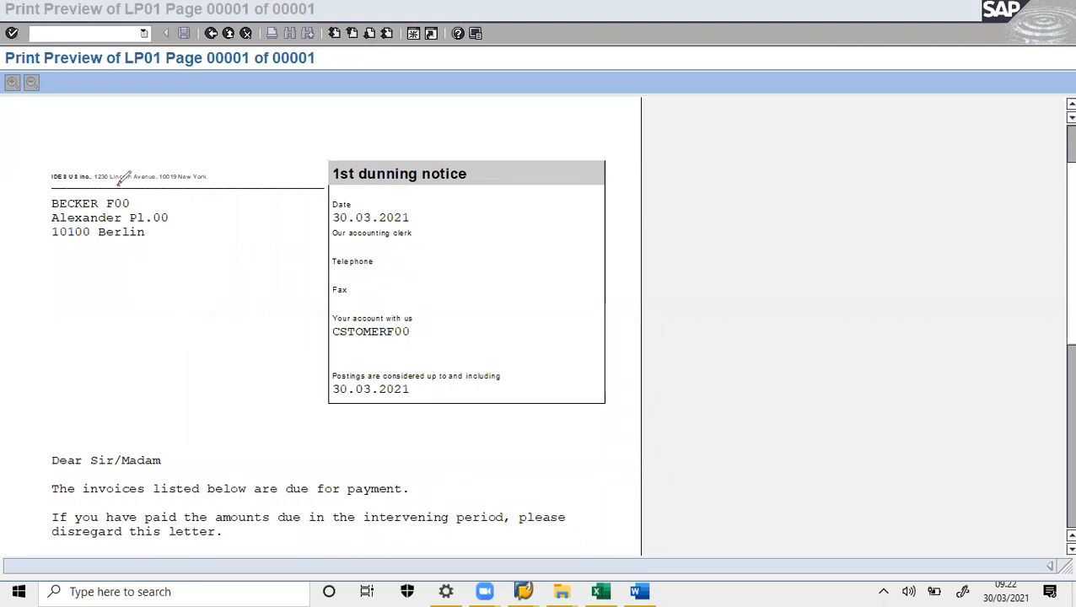
- Highlight the recipient address and the word 'due', clear the marks, and review the 11.002,50 EUR total
{"action": "mouse_move", "coordinate": [137, 187]}
{"action": "left_mouse_down"}
{"action": "mouse_move", "coordinate": [27, 257]}
{"action": "mouse_move", "coordinate": [145, 180]}
{"action": "left_mouse_up"}
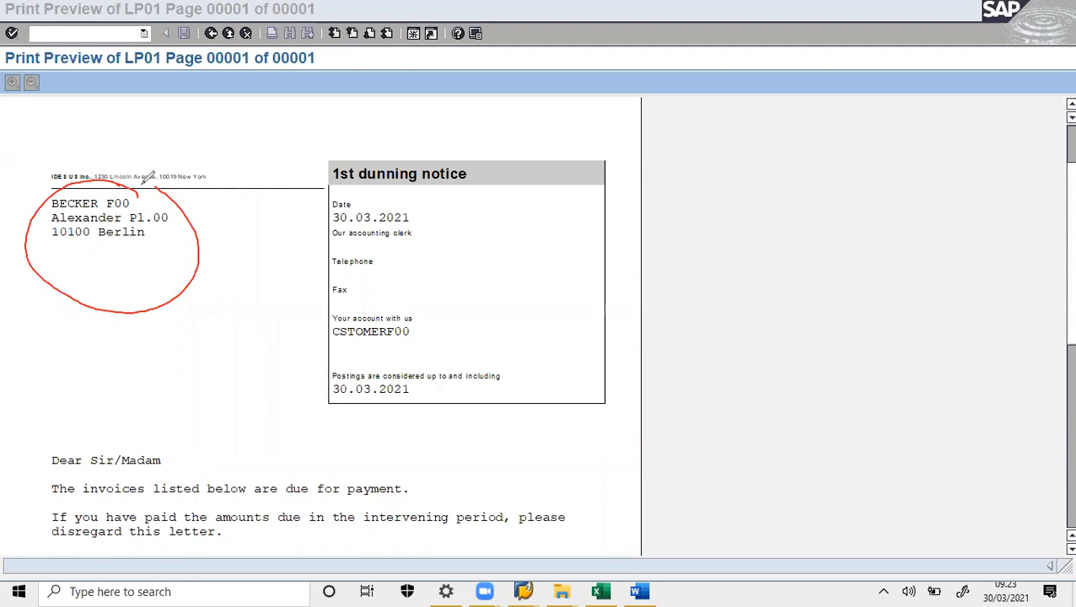
{"action": "left_click_drag", "start_coordinate": [907, 448], "coordinate": [939, 381]}
{"action": "left_click_drag", "start_coordinate": [1071, 286], "coordinate": [1072, 352]}
{"action": "mouse_move", "coordinate": [312, 456]}
{"action": "left_mouse_down"}
{"action": "mouse_move", "coordinate": [282, 501]}
{"action": "mouse_move", "coordinate": [317, 460]}
{"action": "left_mouse_up"}
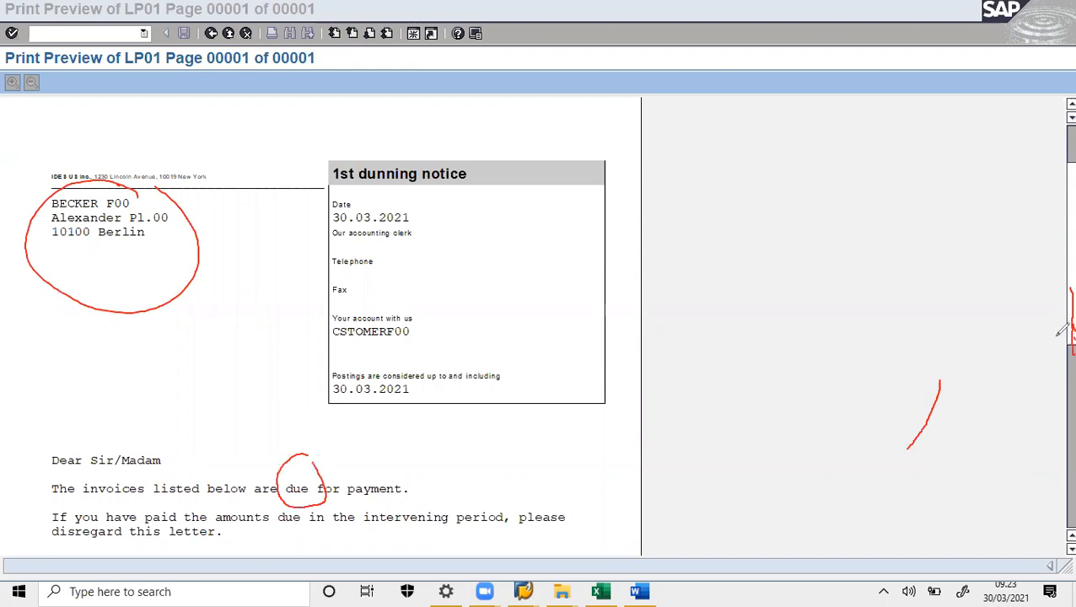
{"action": "left_click", "coordinate": [765, 115]}
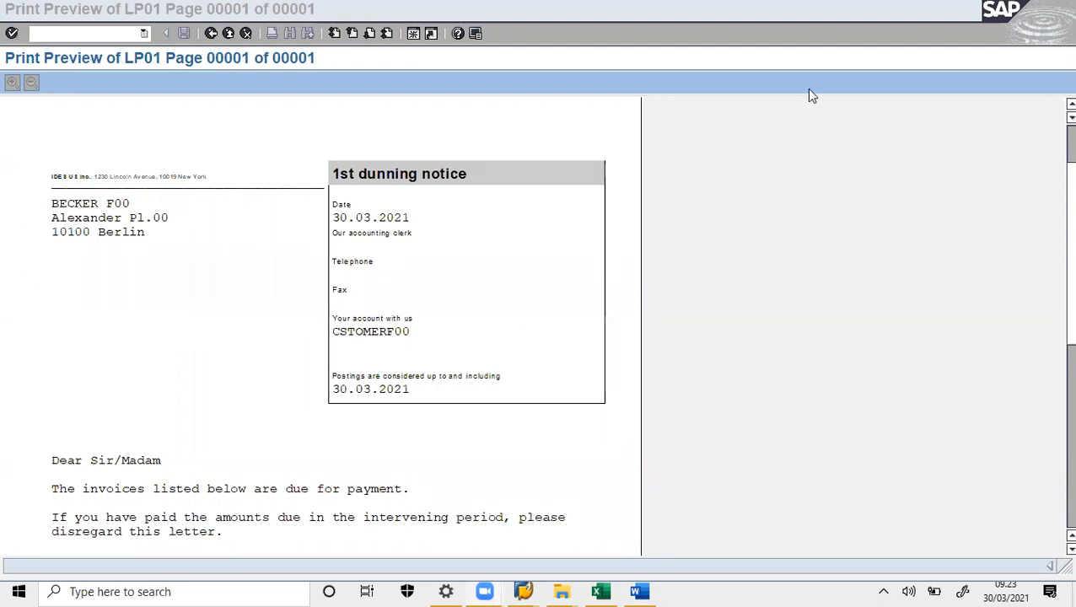
{"action": "left_click", "coordinate": [809, 90]}
{"action": "scroll", "coordinate": [809, 90], "scroll_direction": "down", "scroll_amount": 3}
{"action": "scroll", "coordinate": [810, 96], "scroll_direction": "down", "scroll_amount": 5}
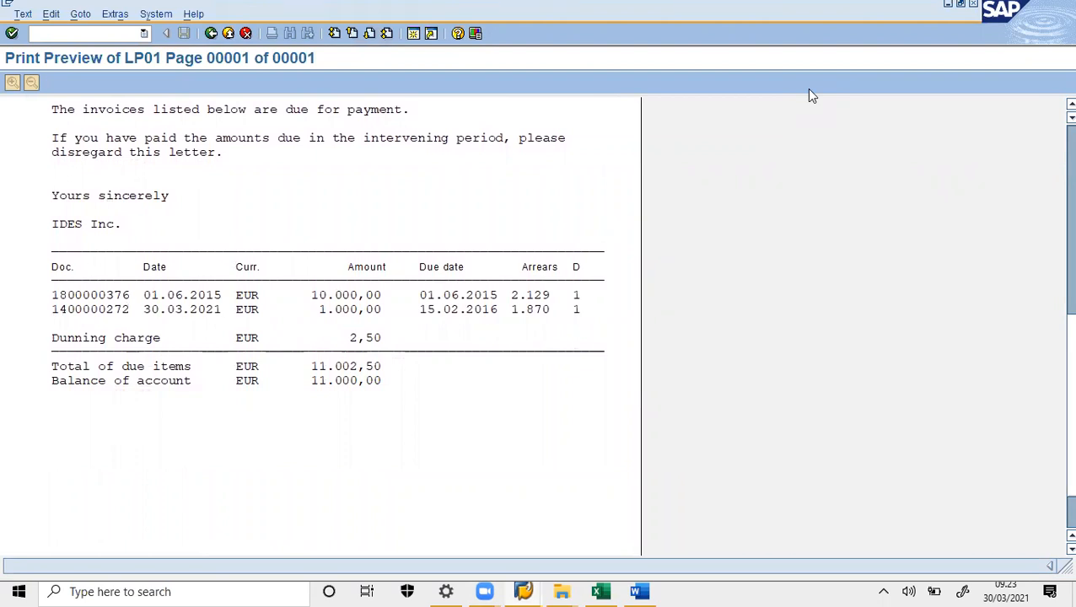
{"action": "scroll", "coordinate": [533, 326], "scroll_direction": "up", "scroll_amount": 6}
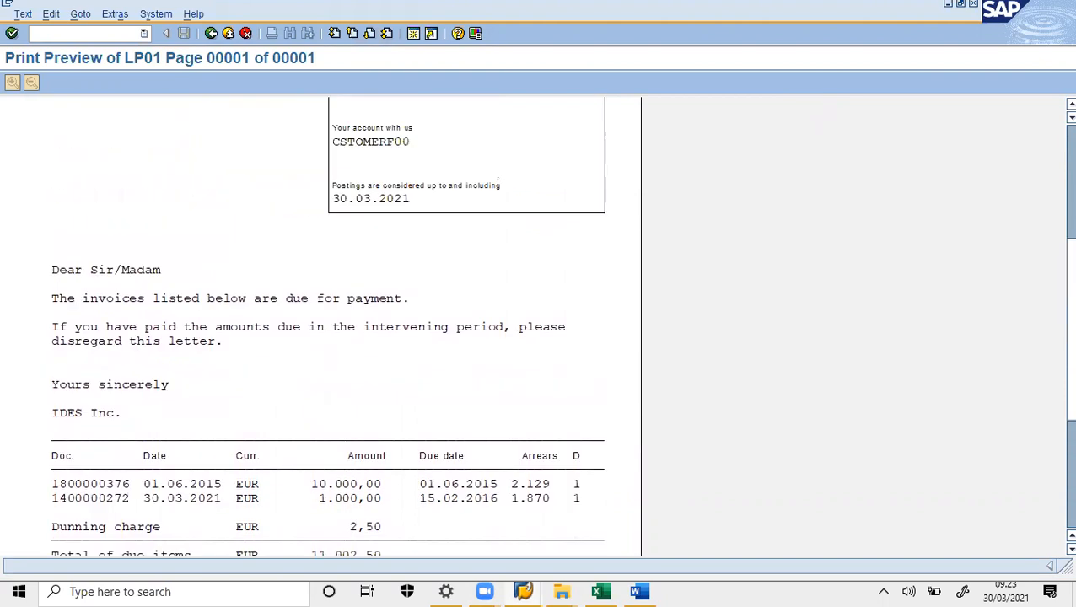
{"action": "scroll", "coordinate": [533, 325], "scroll_direction": "down", "scroll_amount": 2}
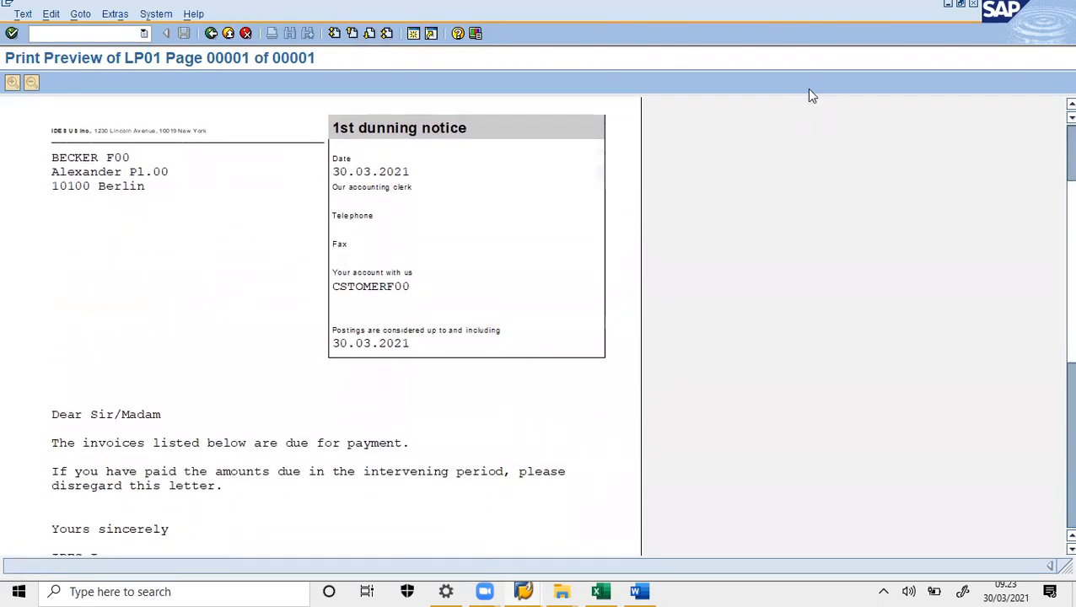
- Paste the dunning notice print preview screenshot into Word on page 8, then return to SAP
{"action": "left_click", "coordinate": [639, 591]}
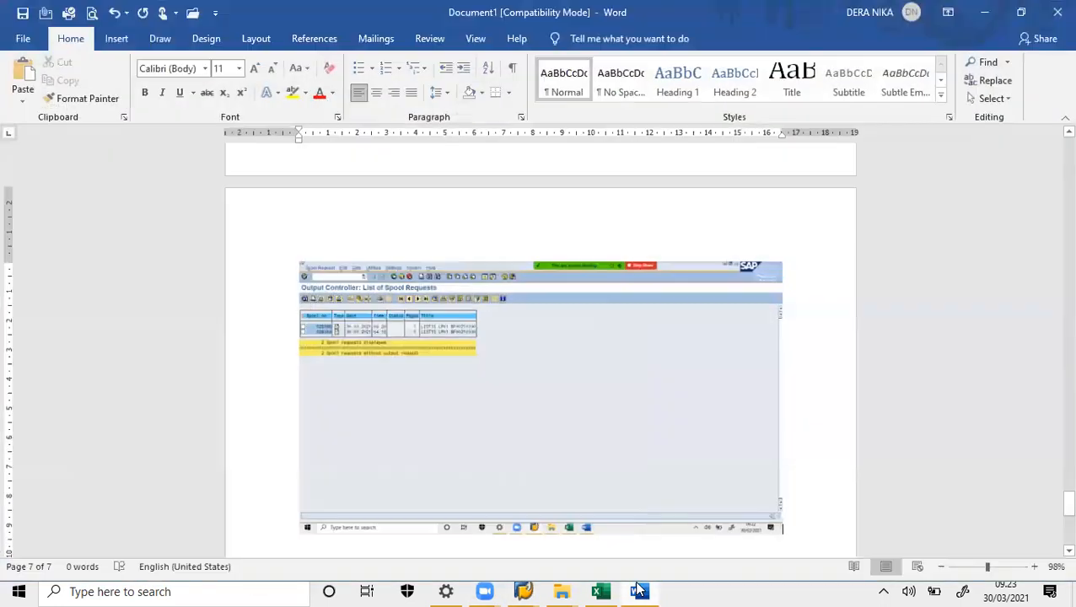
{"action": "key", "text": "ctrl+v"}
{"action": "left_click", "coordinate": [808, 547]}
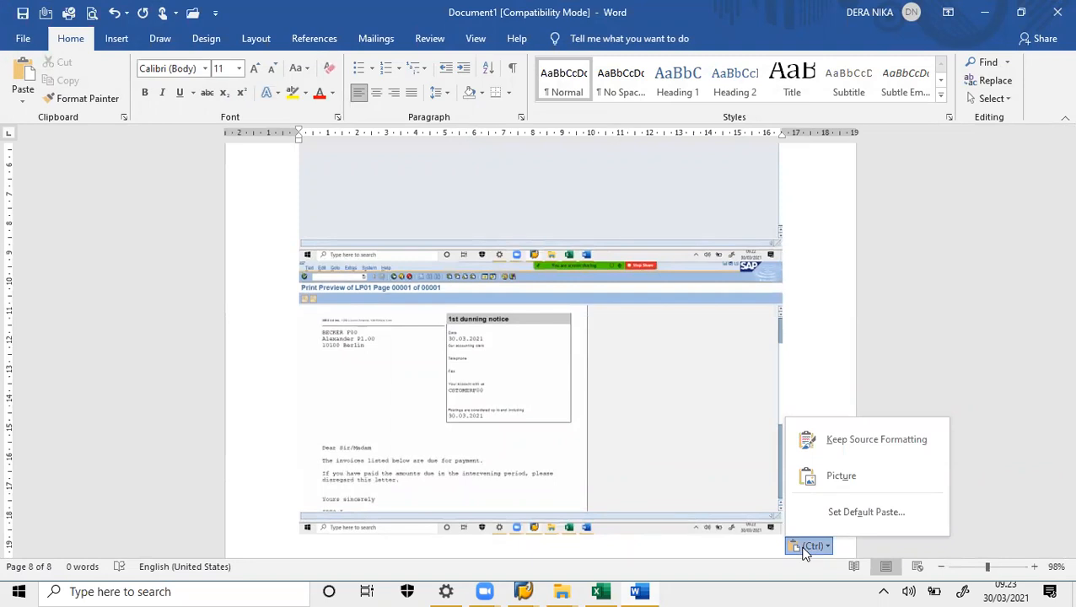
{"action": "key", "text": "alt+Tab"}
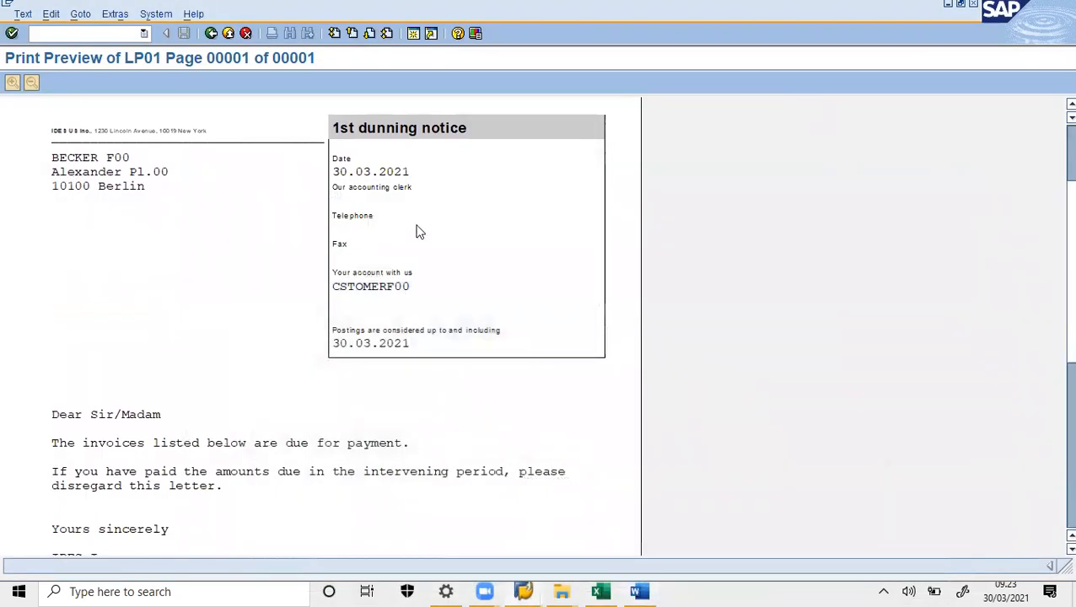
- Return to the main menu with /N and launch FD03 Display from Accounts Receivable > Master Records
{"action": "left_click", "coordinate": [113, 33]}
{"action": "type", "text": "/N"}
{"action": "key", "text": "Return"}
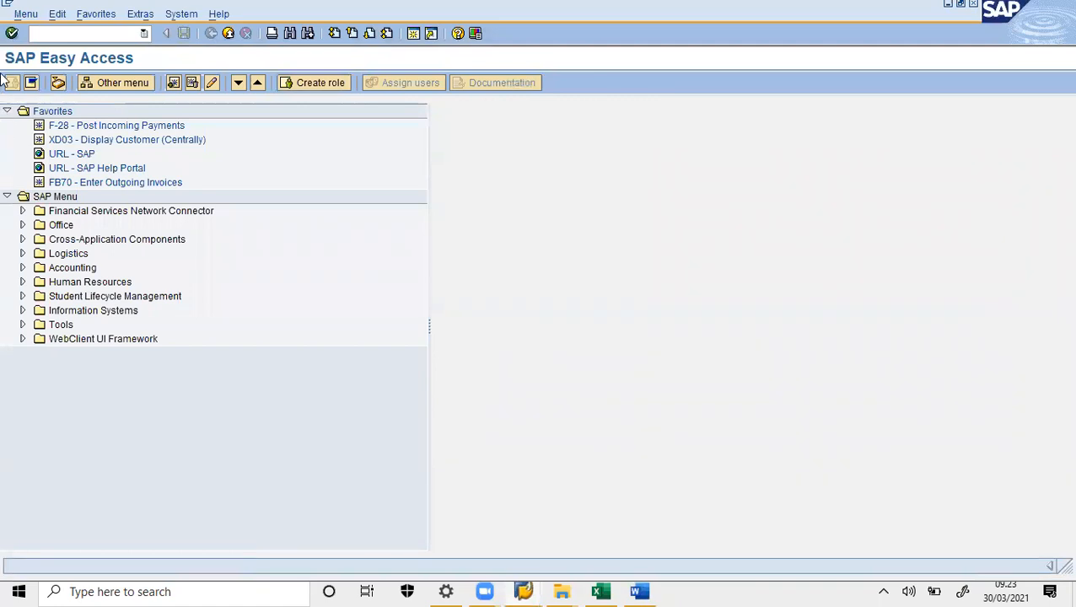
{"action": "left_click", "coordinate": [23, 268]}
{"action": "left_click", "coordinate": [38, 282]}
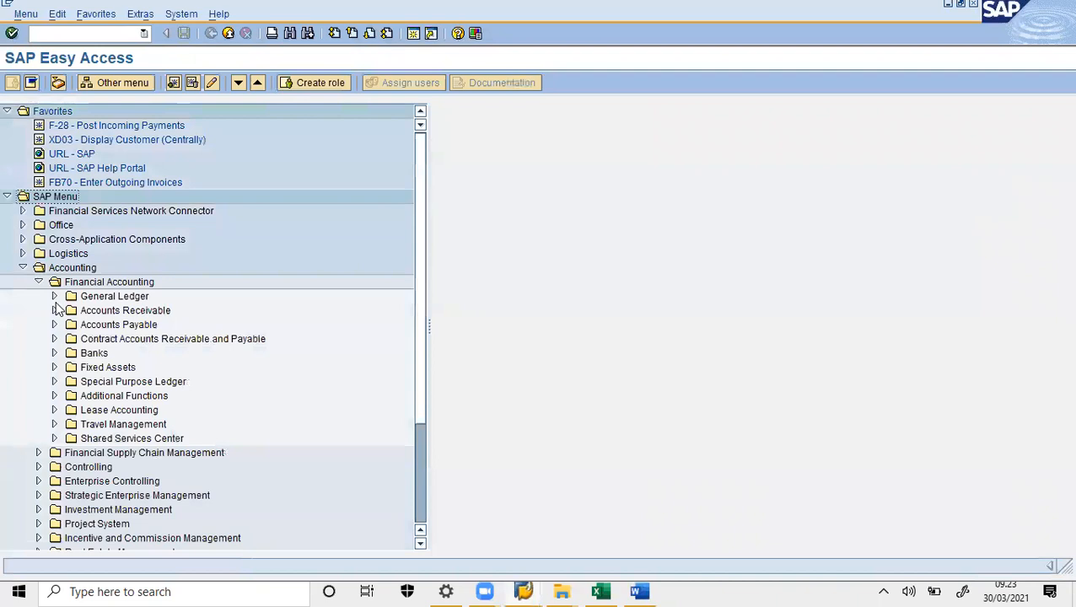
{"action": "left_click", "coordinate": [55, 311]}
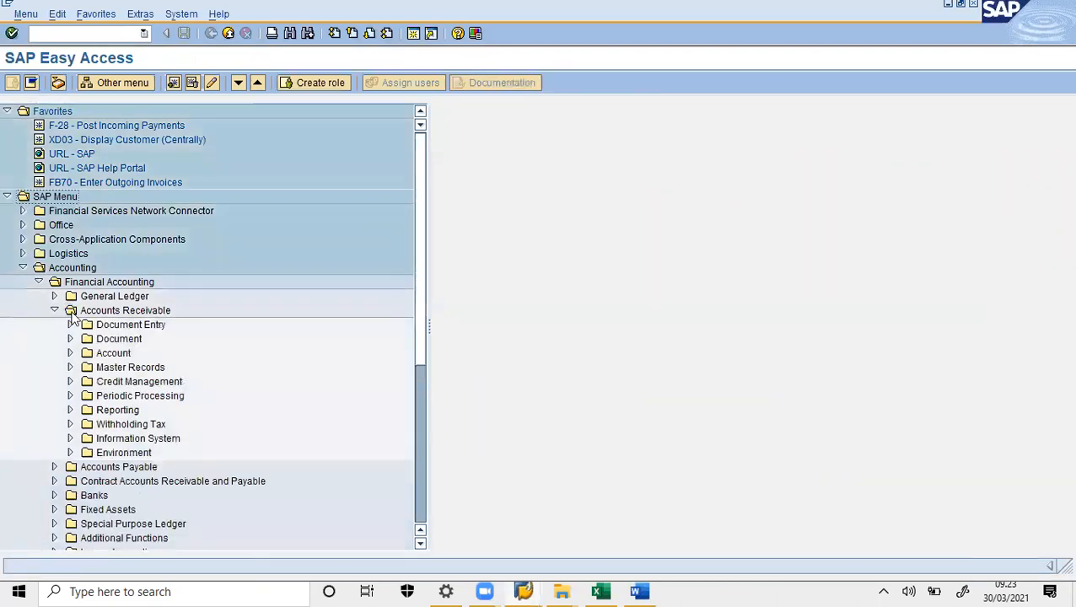
{"action": "left_click", "coordinate": [70, 368]}
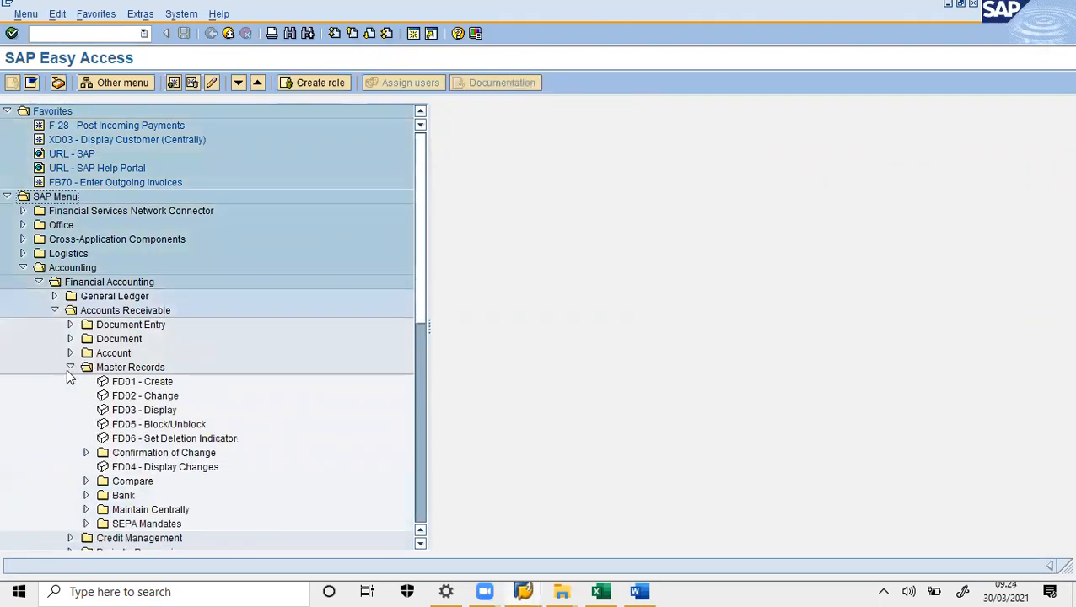
{"action": "double_click", "coordinate": [105, 411]}
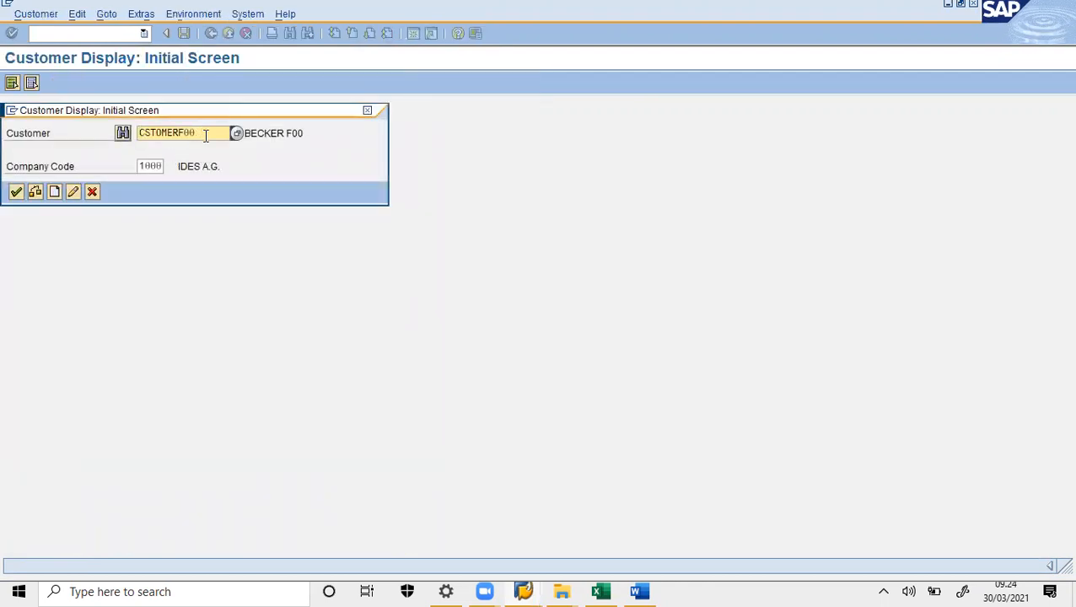
- Confirm the customer for company code 1000 to view dunning procedure 0001, level 1, then go to Word
{"action": "left_click", "coordinate": [16, 193]}
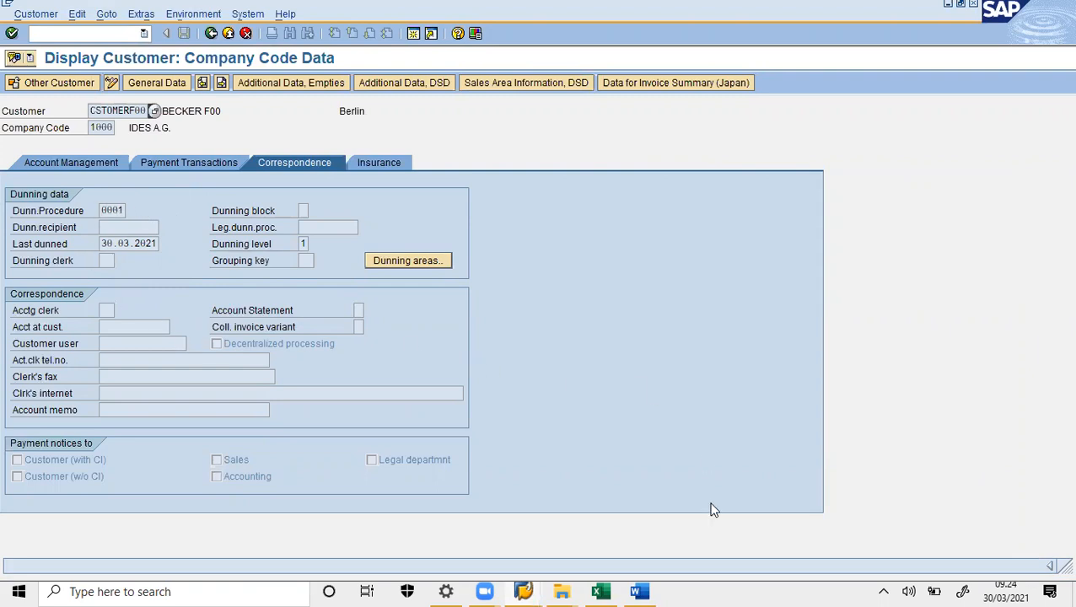
{"action": "left_click", "coordinate": [642, 590]}
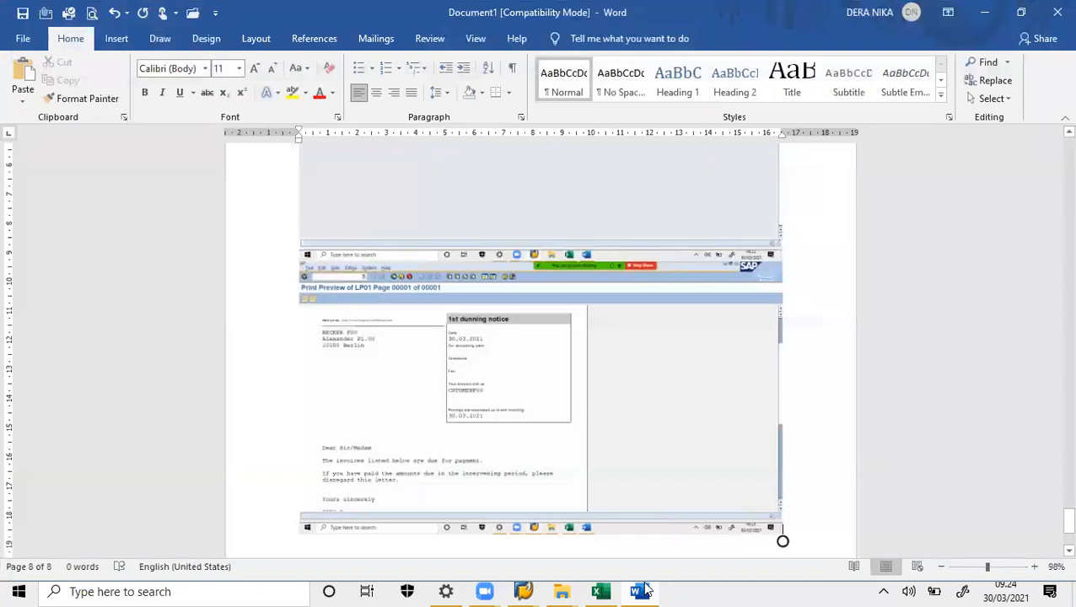
- Paste the customer dunning data screenshot into Word as page 9, then return to SAP's main menu with /n
{"action": "key", "text": "ctrl+v"}
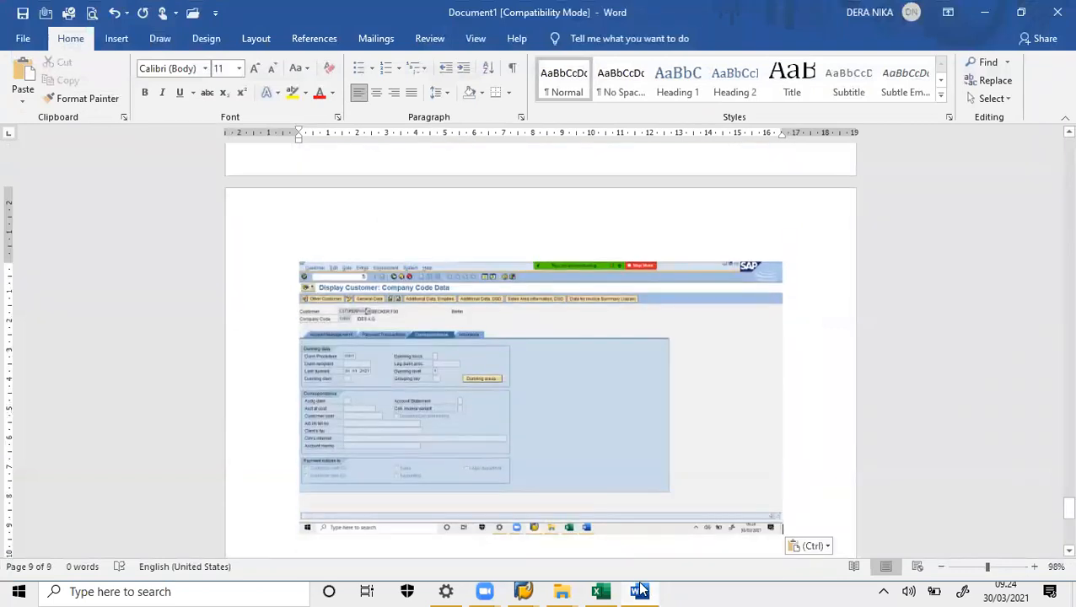
{"action": "left_click", "coordinate": [641, 589]}
{"action": "left_click", "coordinate": [114, 34]}
{"action": "type", "text": "/n"}
{"action": "key", "text": "Return"}
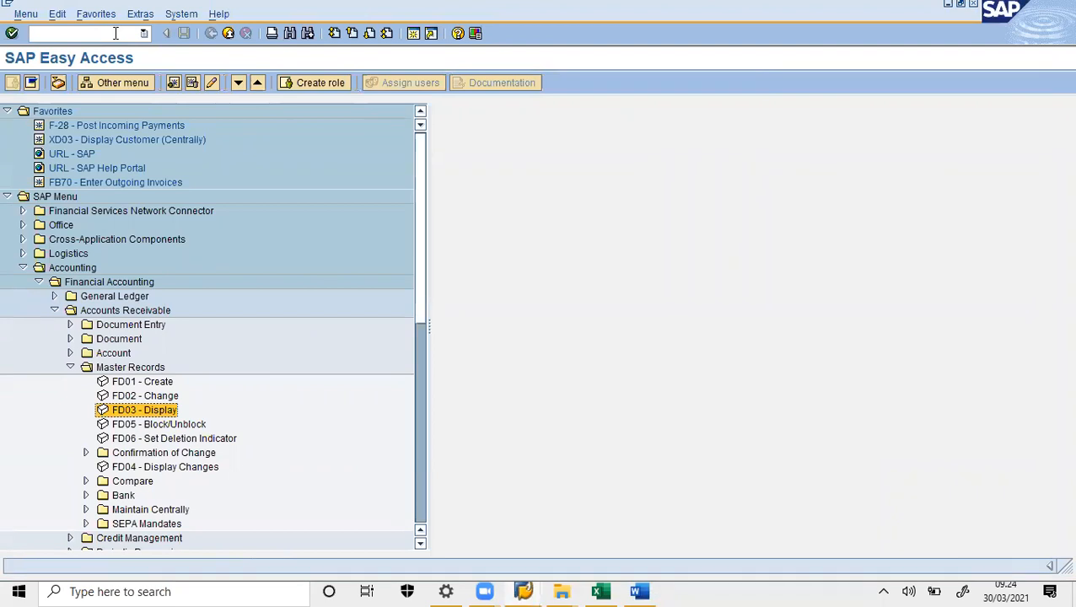
- Launch FD02 Change from Master Records and open the customer's company code 1000 data
{"action": "left_click", "coordinate": [55, 311]}
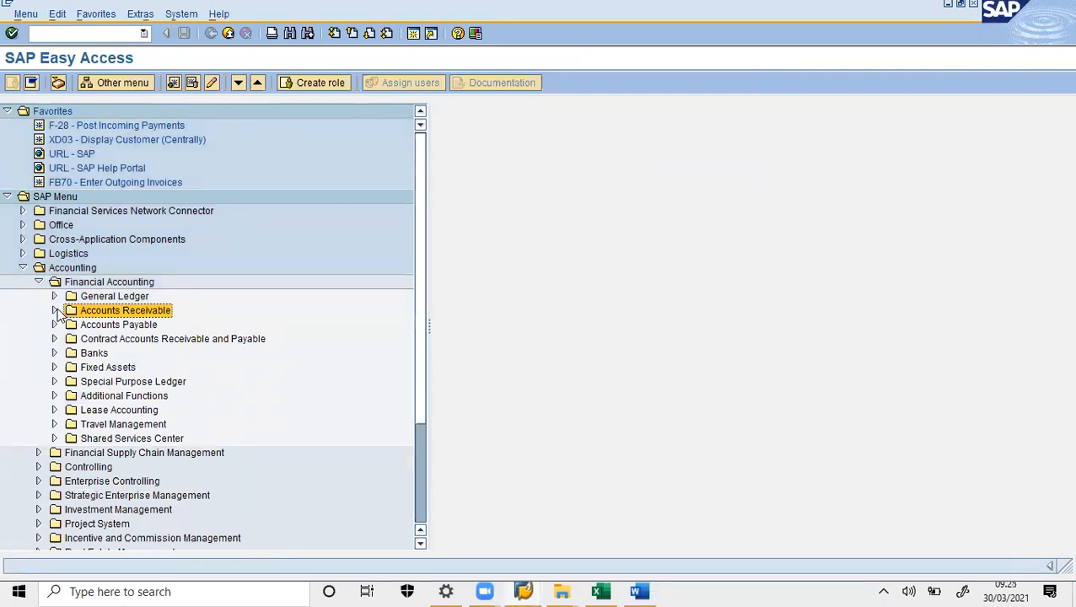
{"action": "left_click", "coordinate": [55, 310]}
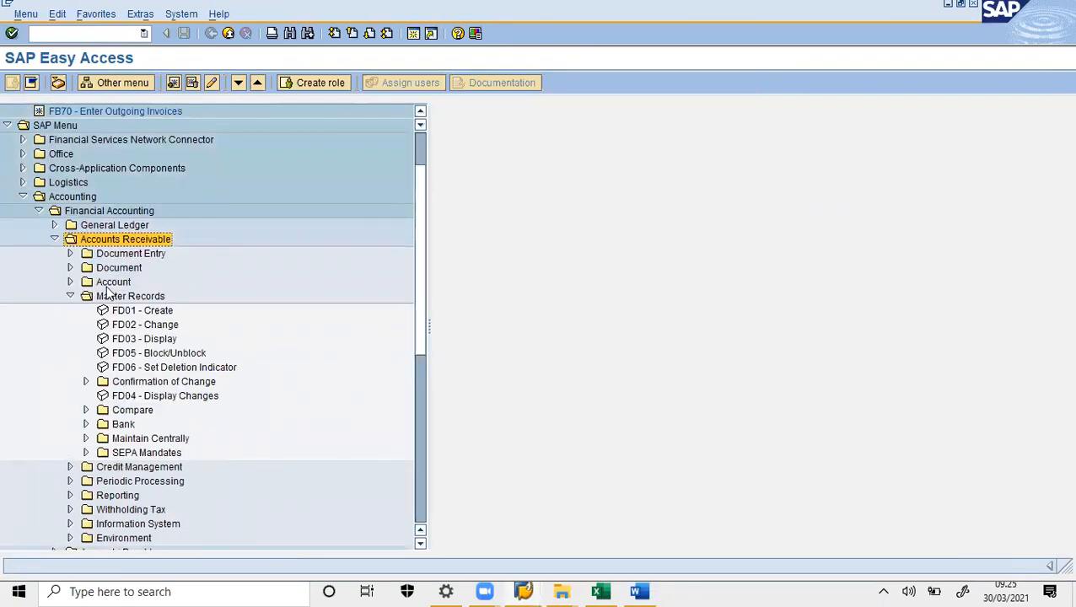
{"action": "left_click", "coordinate": [72, 297]}
{"action": "left_click", "coordinate": [72, 298]}
{"action": "double_click", "coordinate": [140, 326]}
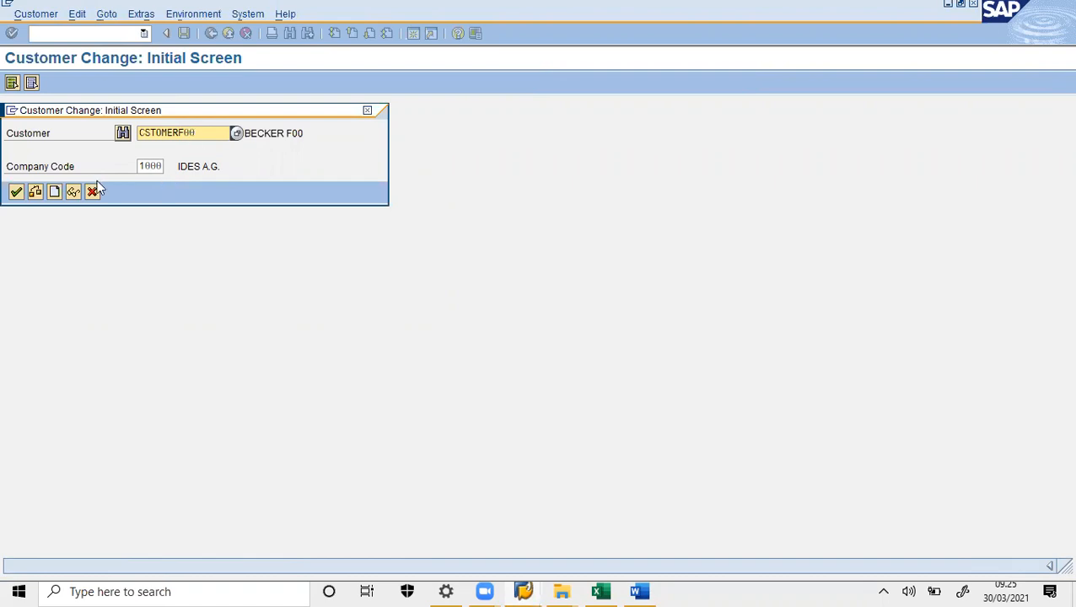
{"action": "left_click", "coordinate": [16, 192]}
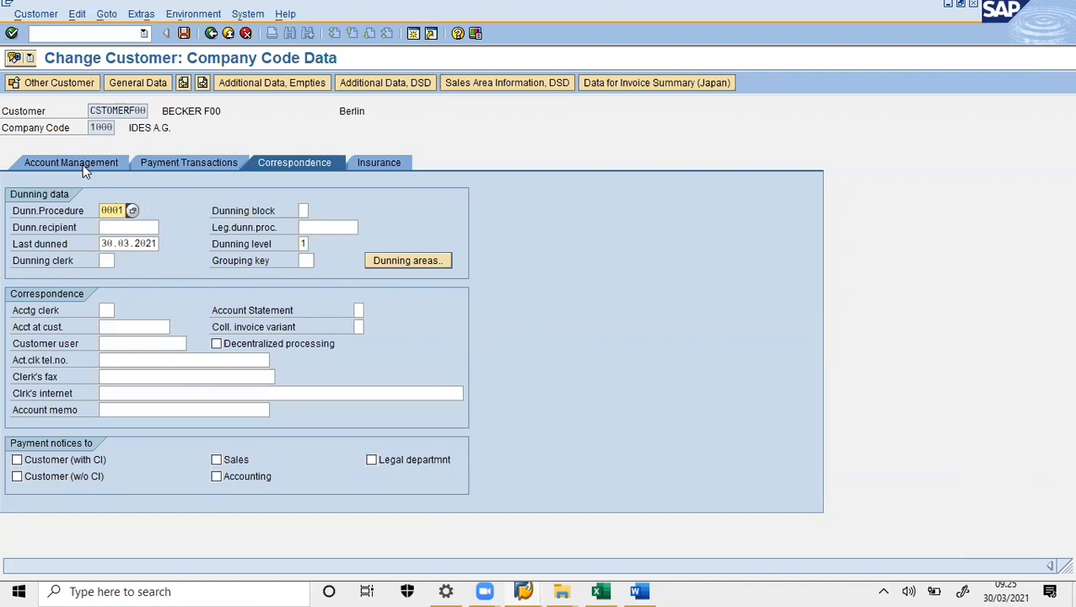
- On the Correspondence data, pick account statement indicator 2 (monthly account statement) and save the customer
{"action": "left_click", "coordinate": [130, 81]}
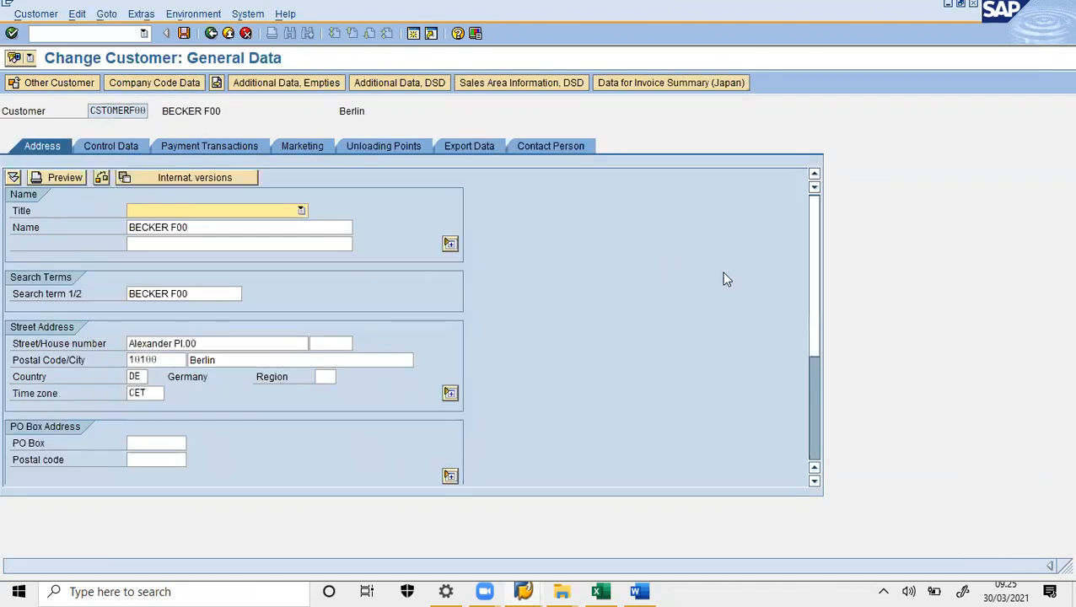
{"action": "mouse_move", "coordinate": [816, 290]}
{"action": "left_mouse_down"}
{"action": "mouse_move", "coordinate": [822, 338]}
{"action": "mouse_move", "coordinate": [818, 273]}
{"action": "left_mouse_up"}
{"action": "left_click", "coordinate": [170, 80]}
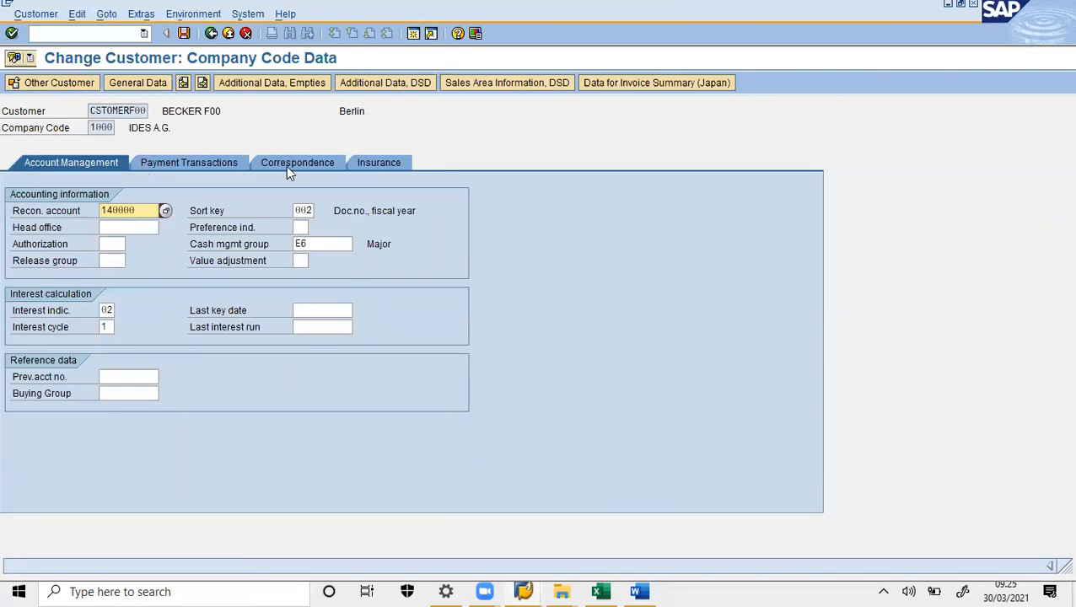
{"action": "left_click", "coordinate": [286, 165]}
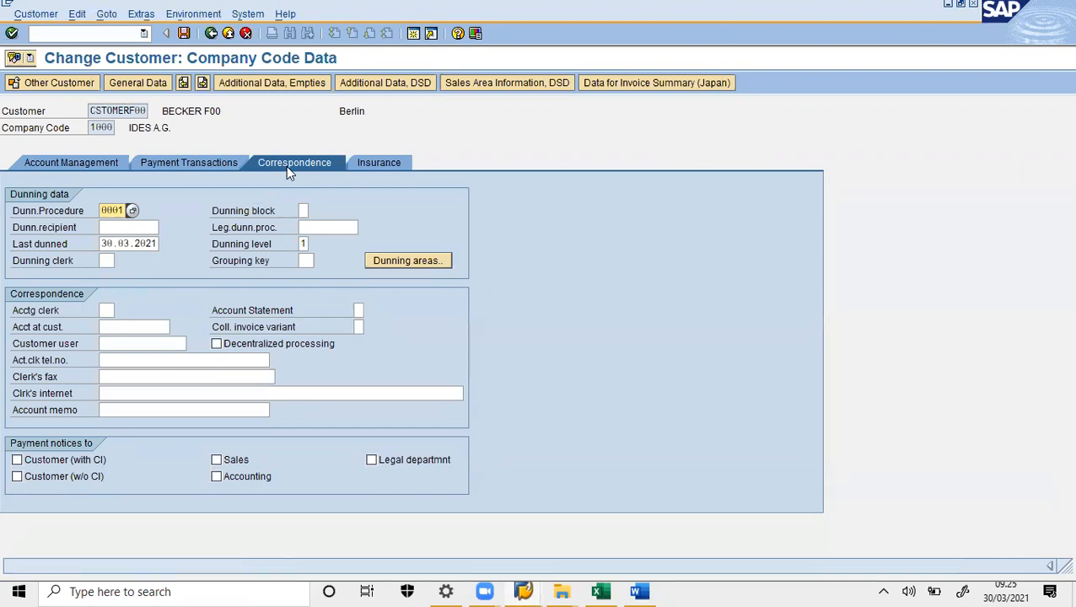
{"action": "left_click", "coordinate": [361, 311]}
{"action": "left_click", "coordinate": [369, 311]}
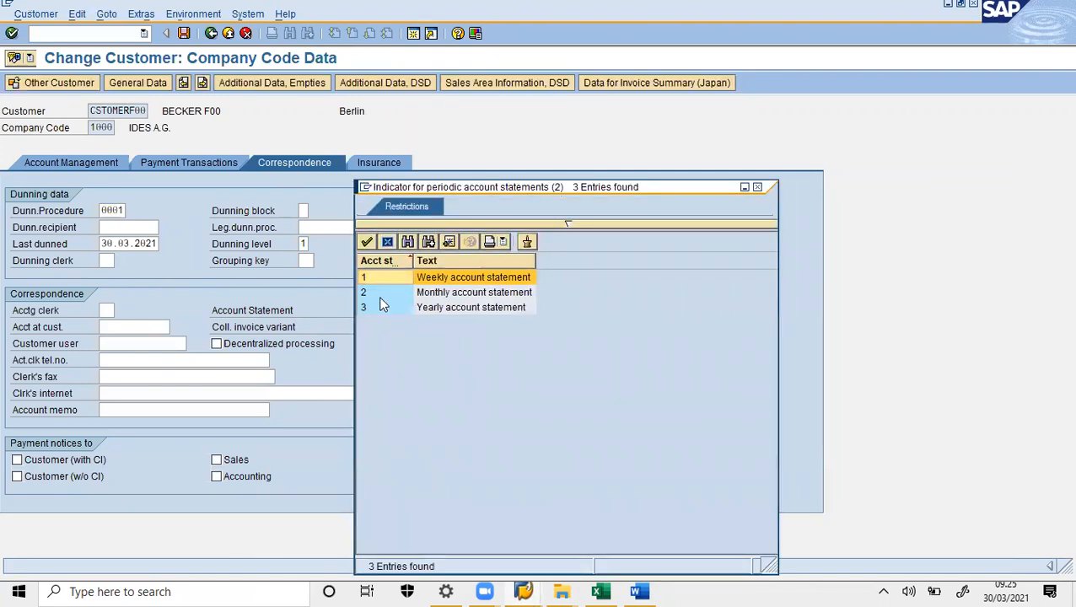
{"action": "double_click", "coordinate": [459, 294]}
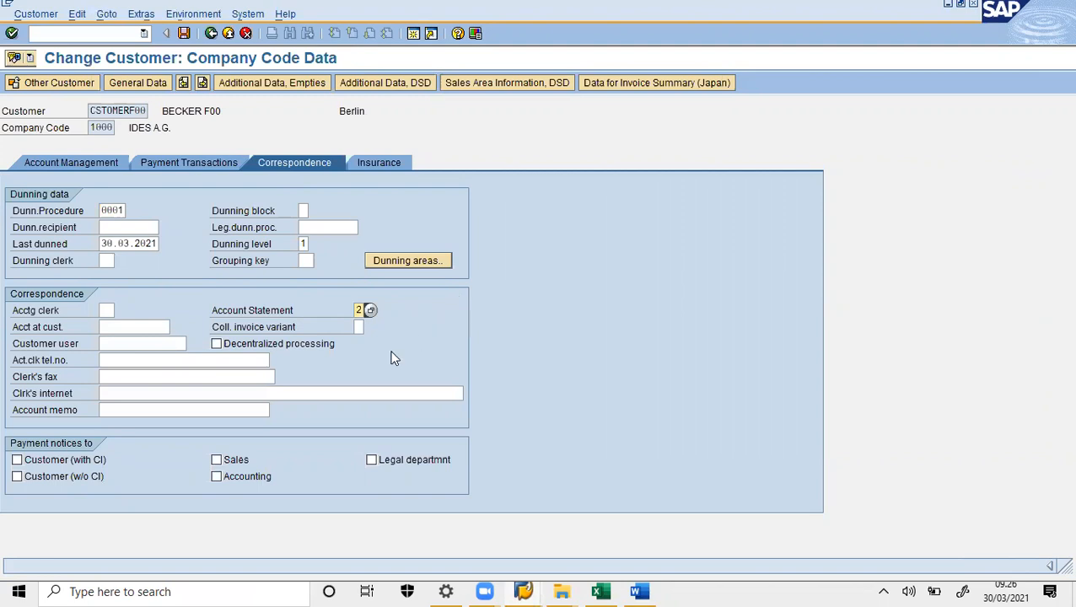
{"action": "left_click", "coordinate": [184, 33]}
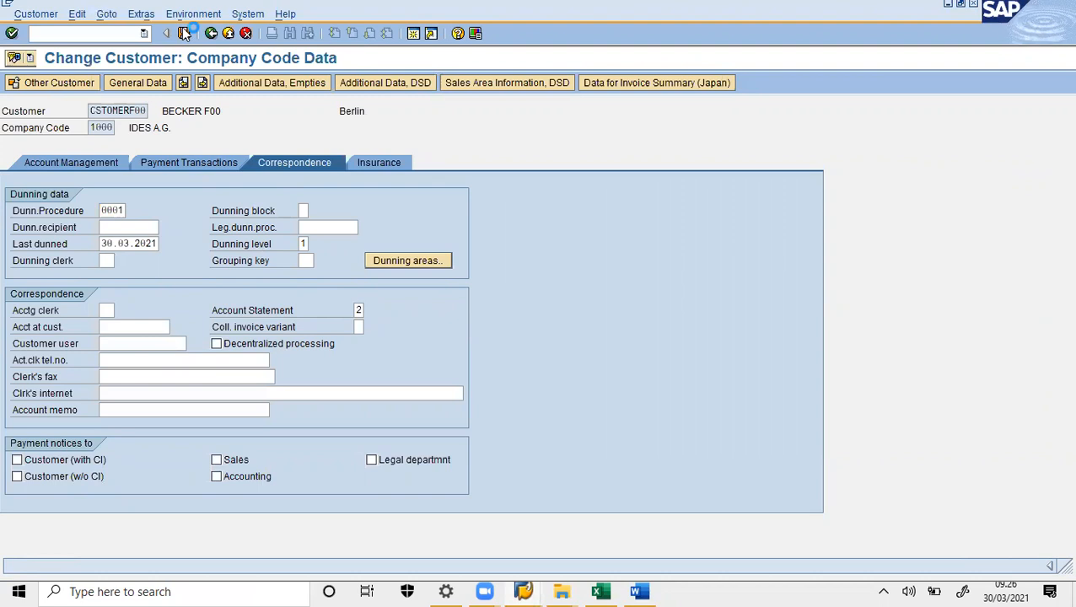
{"action": "left_click", "coordinate": [184, 32]}
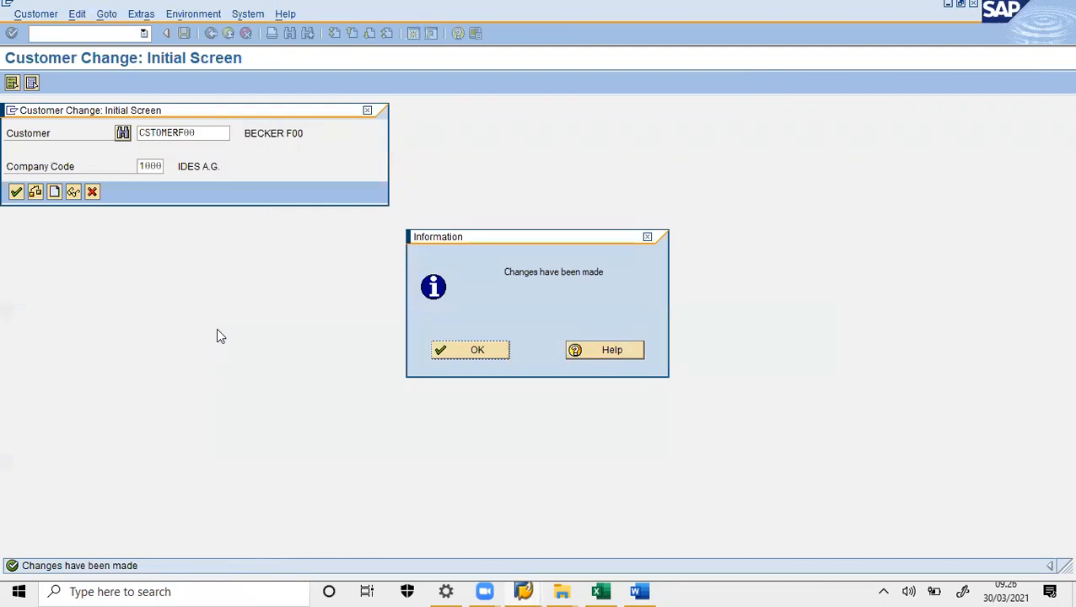
- Paste the 'Changes have been made' screenshot on a new line in Word, then dismiss SAP's message
{"action": "left_click", "coordinate": [638, 591]}
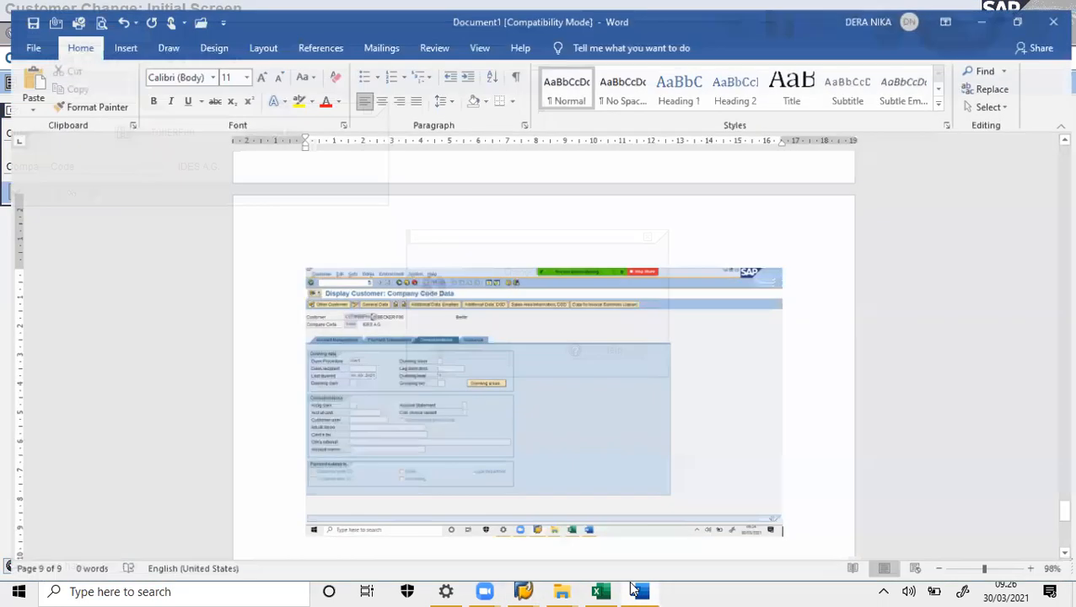
{"action": "key", "text": "Return"}
{"action": "key", "text": "ctrl+v"}
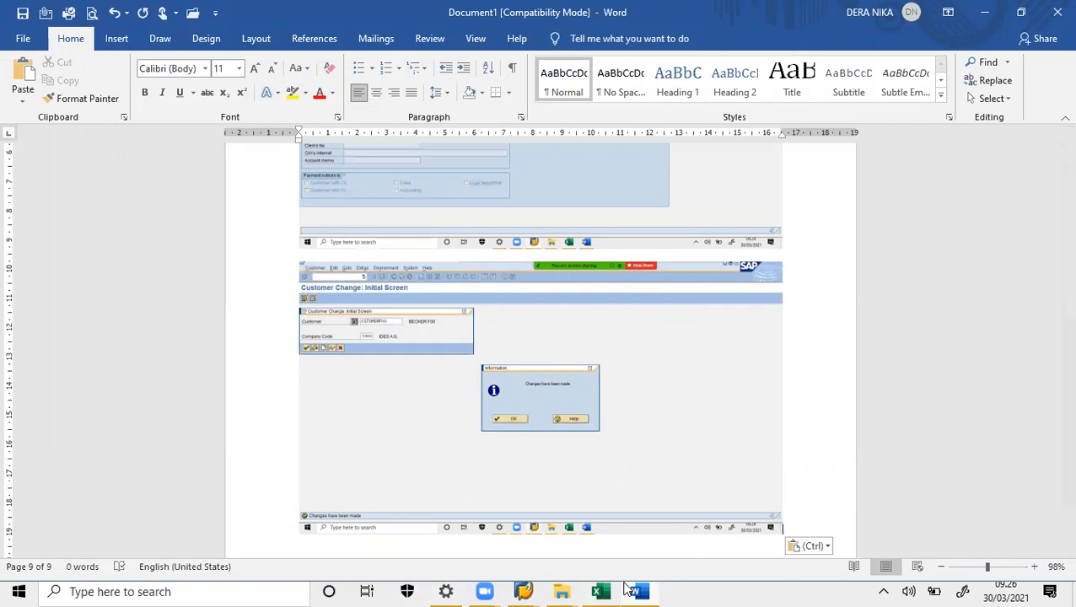
{"action": "left_click", "coordinate": [638, 591]}
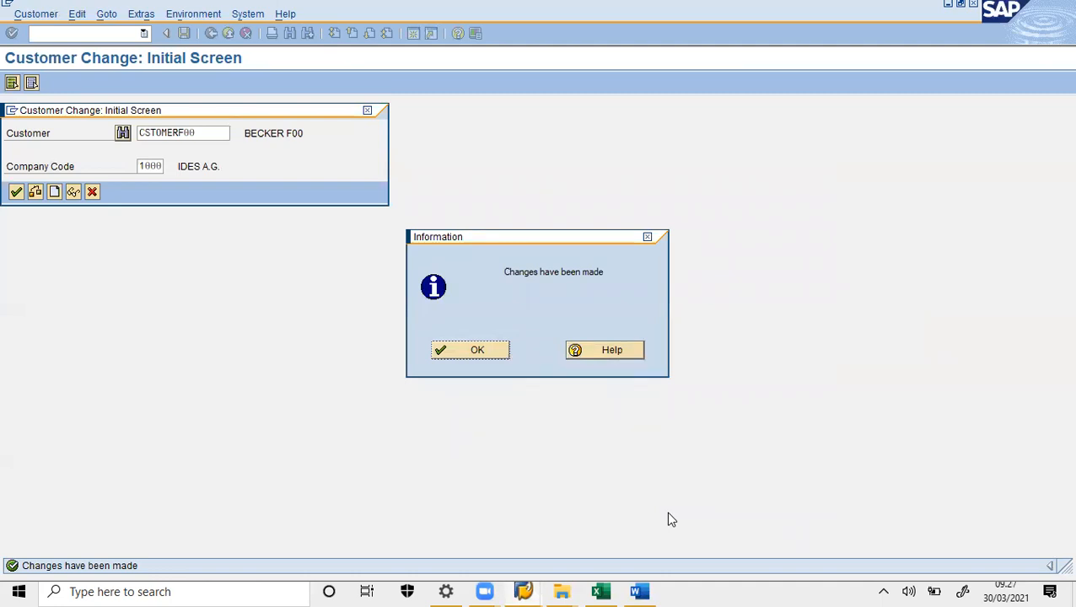
{"action": "left_click", "coordinate": [477, 350]}
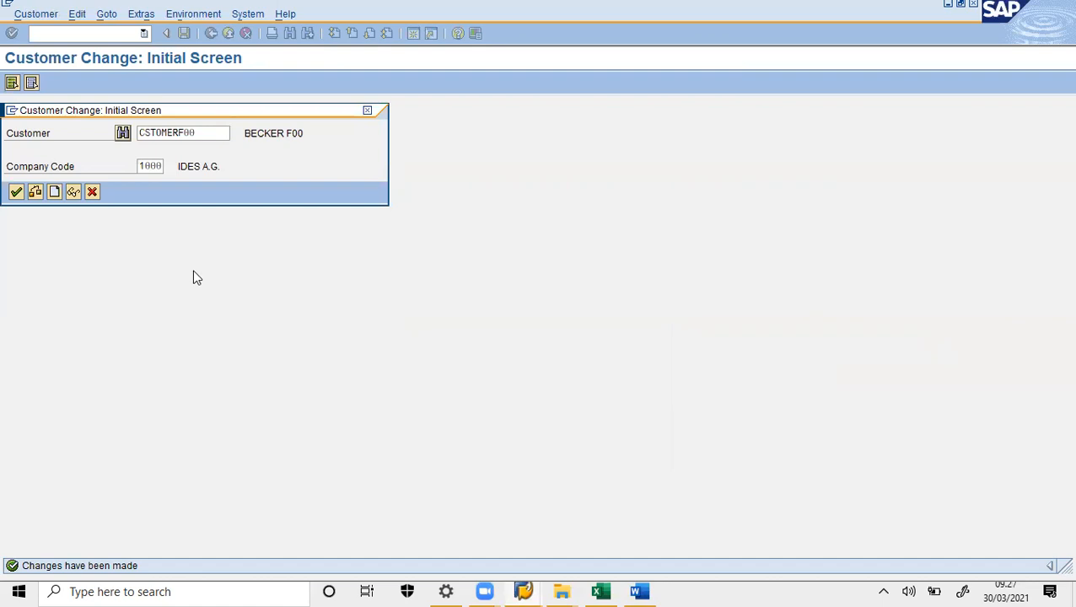
- Continue past the customer prompt, close the express message, and return to the main menu with /n
{"action": "left_click", "coordinate": [16, 192]}
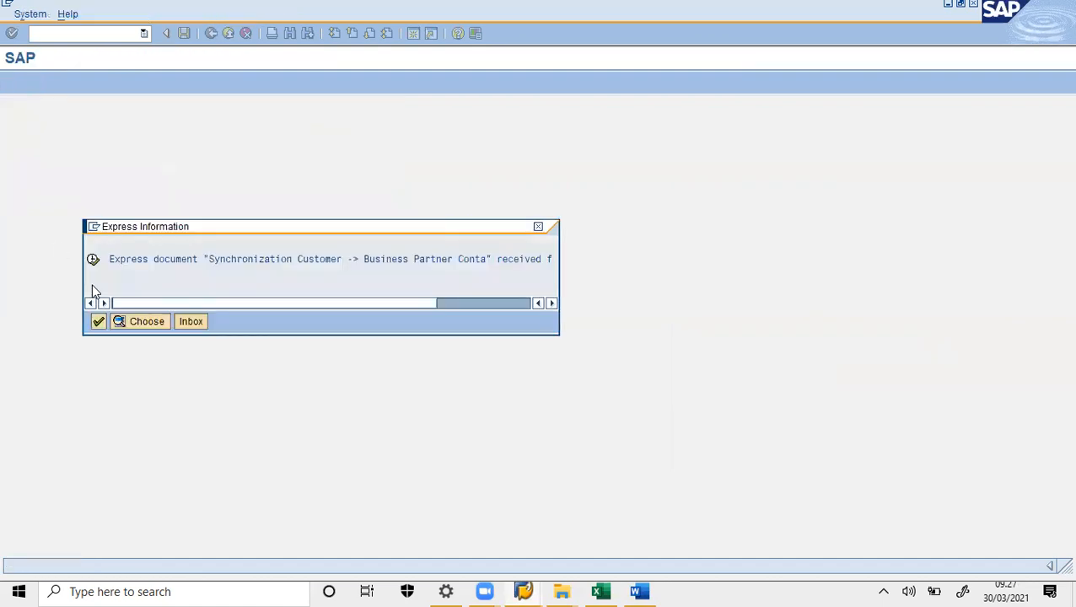
{"action": "left_click", "coordinate": [99, 321]}
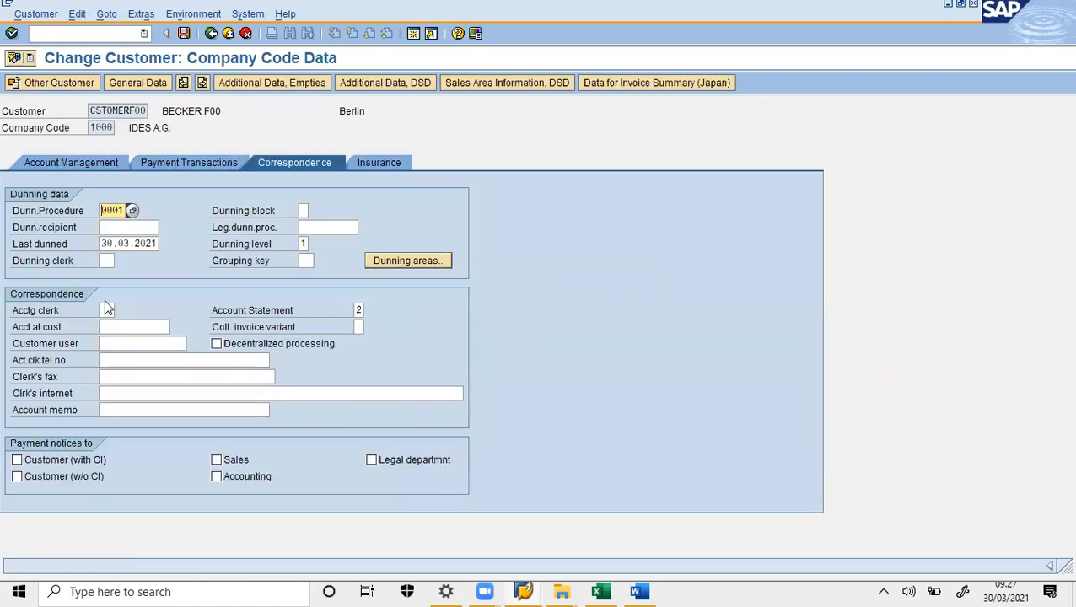
{"action": "left_click", "coordinate": [102, 35]}
{"action": "type", "text": "/n"}
{"action": "key", "text": "Return"}
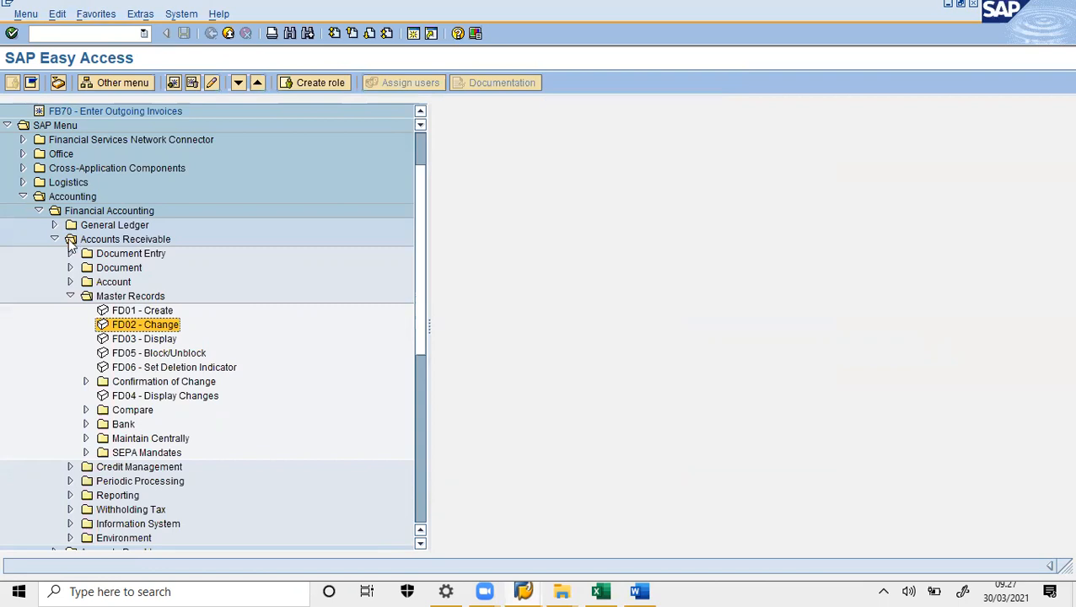
- Expand Periodic Processing > Print Correspondence and launch F.27 Periodic Account Statements
{"action": "left_click", "coordinate": [71, 296]}
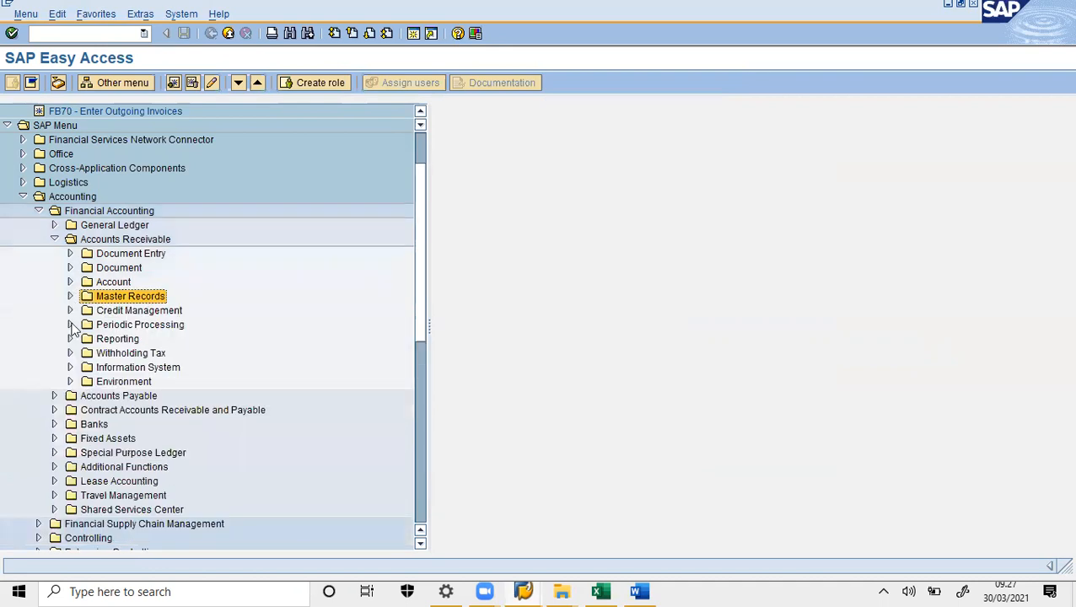
{"action": "left_click", "coordinate": [70, 324]}
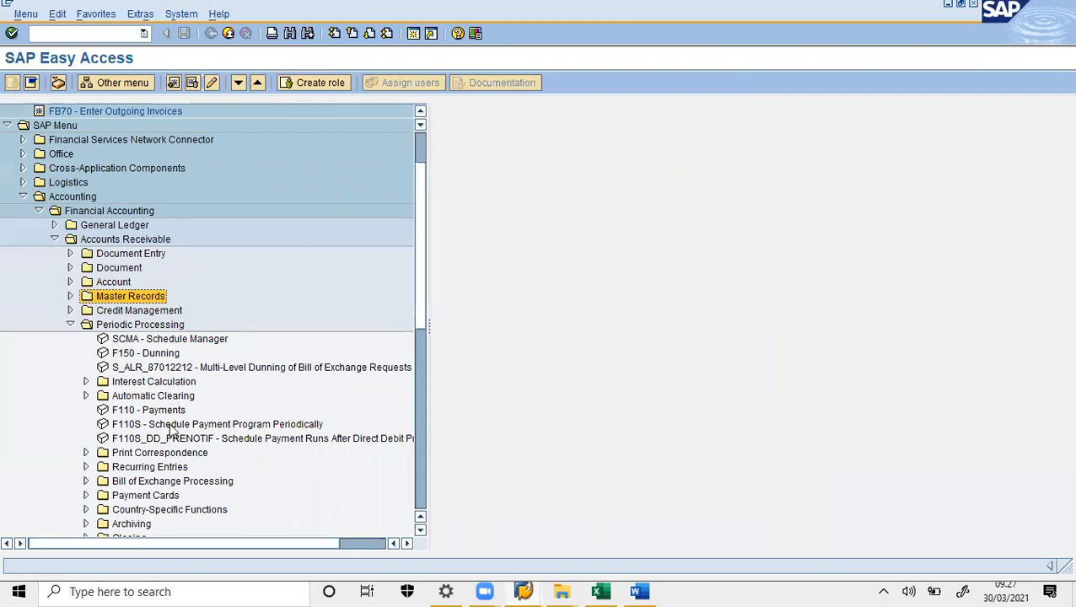
{"action": "left_click", "coordinate": [423, 432]}
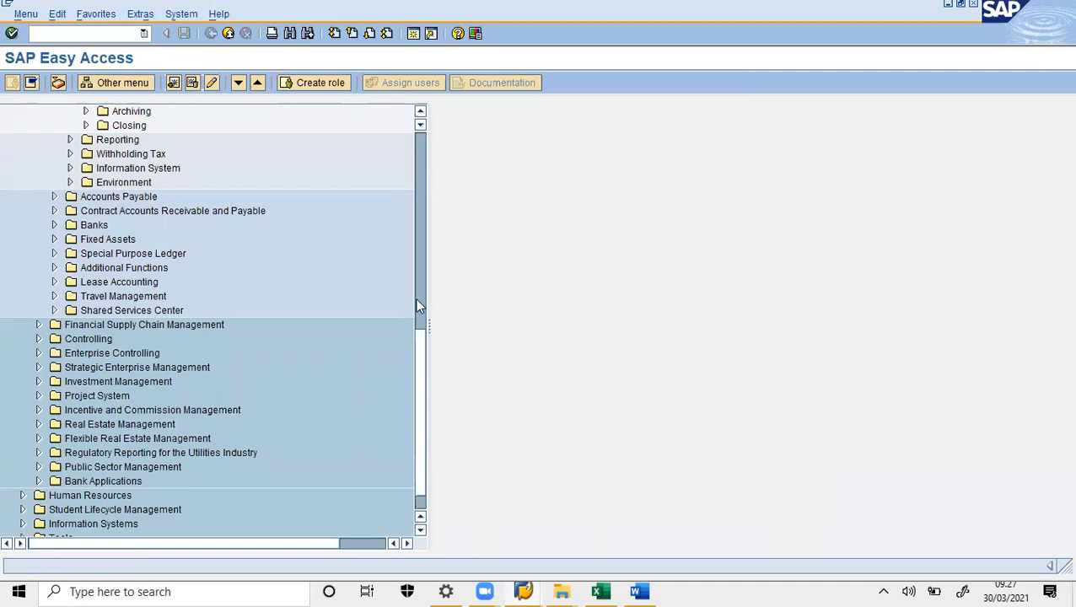
{"action": "left_click_drag", "start_coordinate": [423, 354], "coordinate": [425, 226]}
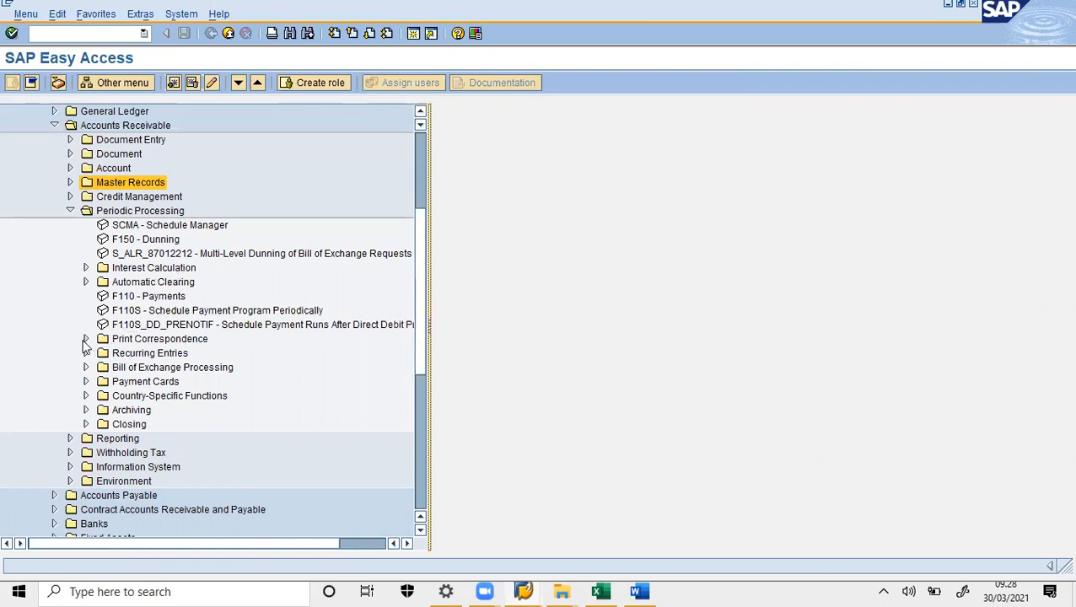
{"action": "double_click", "coordinate": [116, 343]}
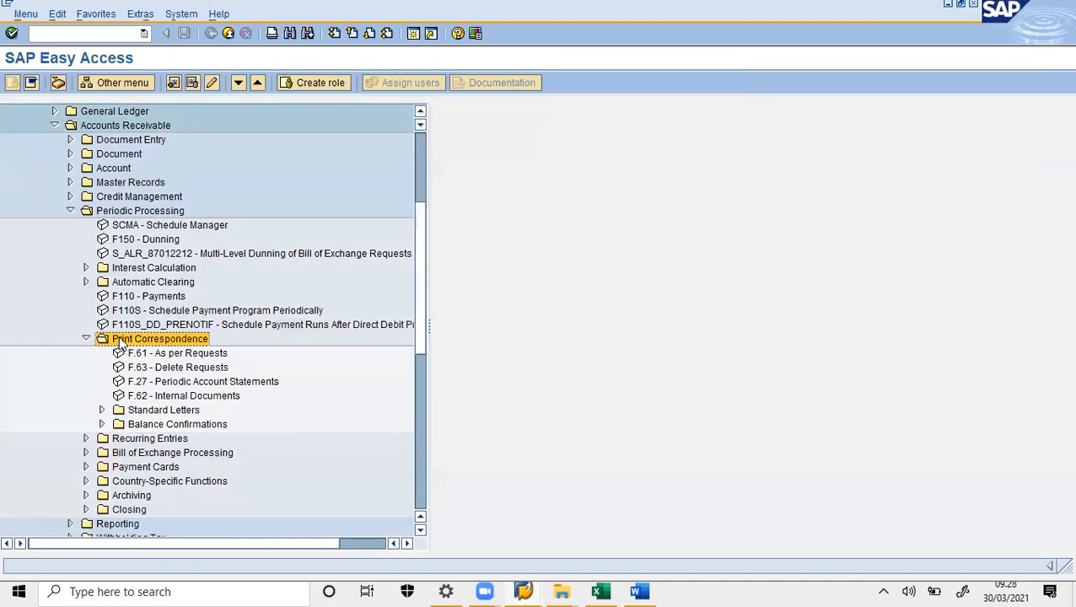
{"action": "double_click", "coordinate": [161, 383]}
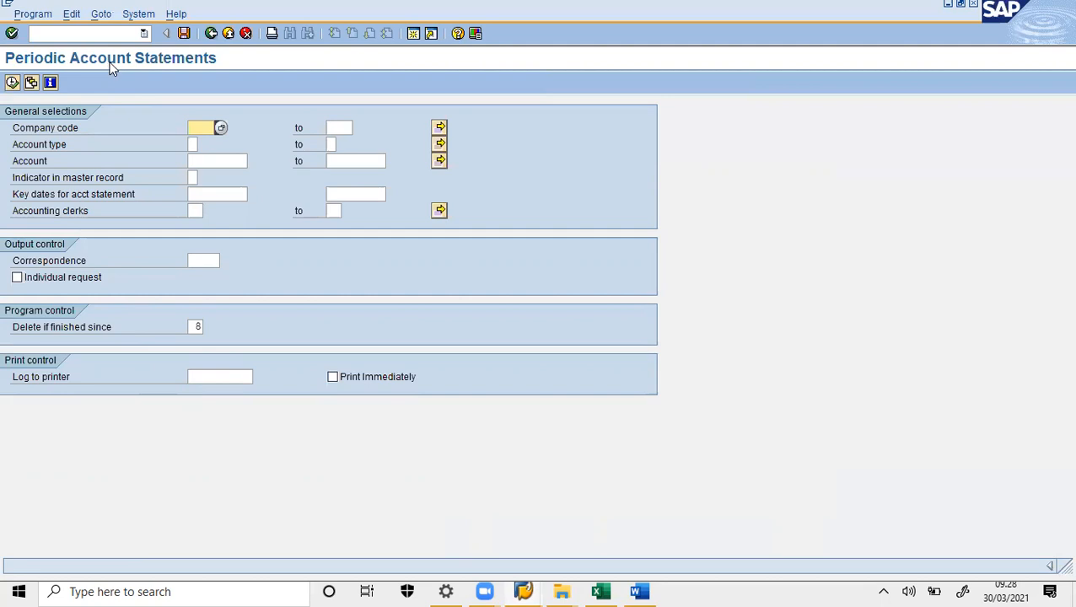
- Load the saved selection variant AC010 via Goto > Variants > Get
{"action": "left_click", "coordinate": [101, 15]}
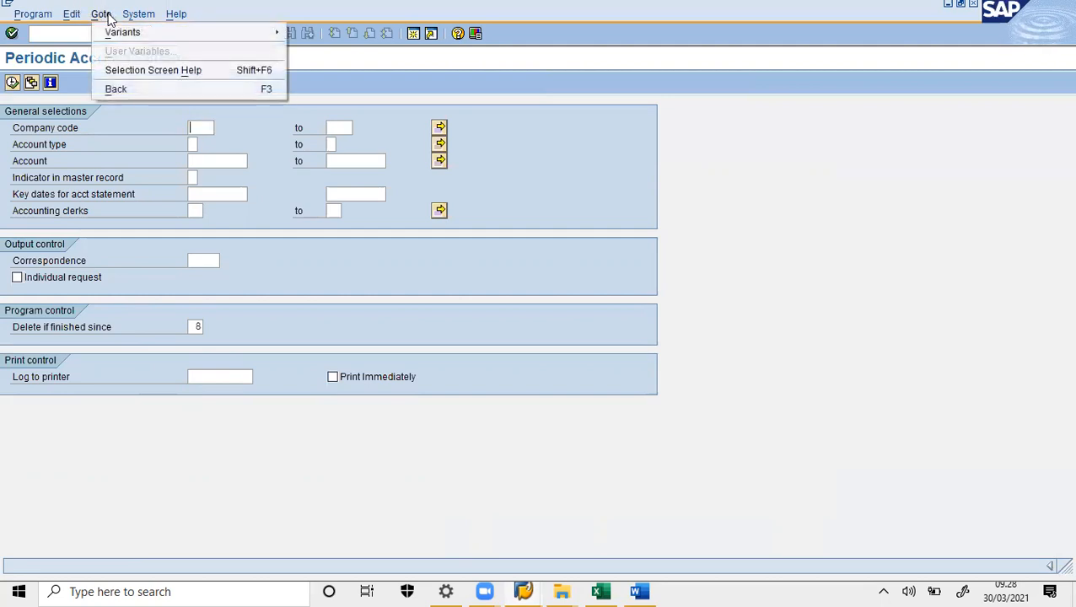
{"action": "mouse_move", "coordinate": [252, 31]}
{"action": "left_click", "coordinate": [308, 36]}
{"action": "left_click", "coordinate": [308, 36]}
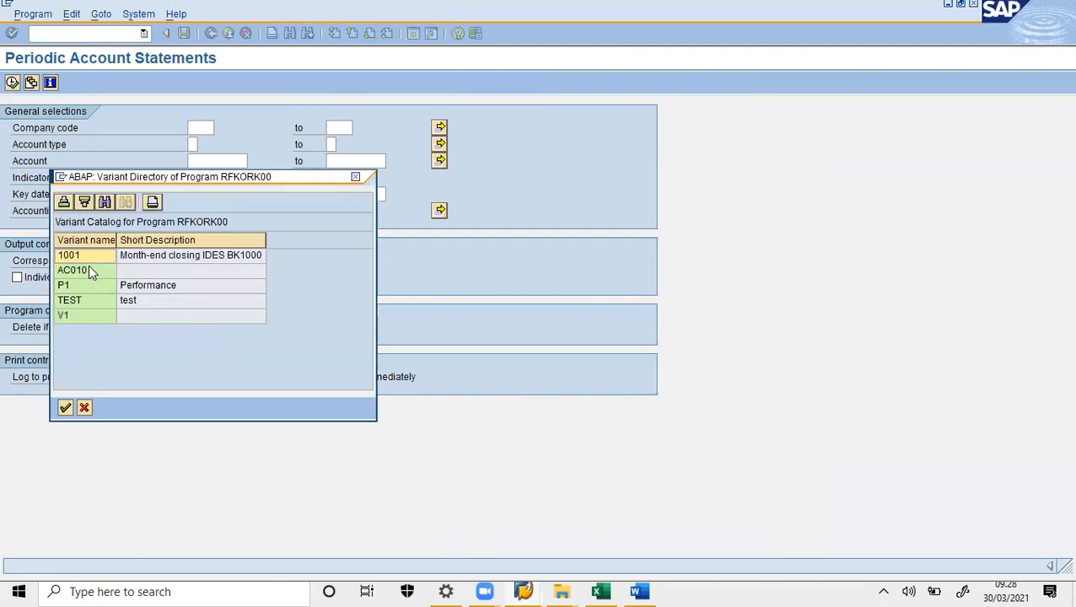
{"action": "double_click", "coordinate": [79, 272]}
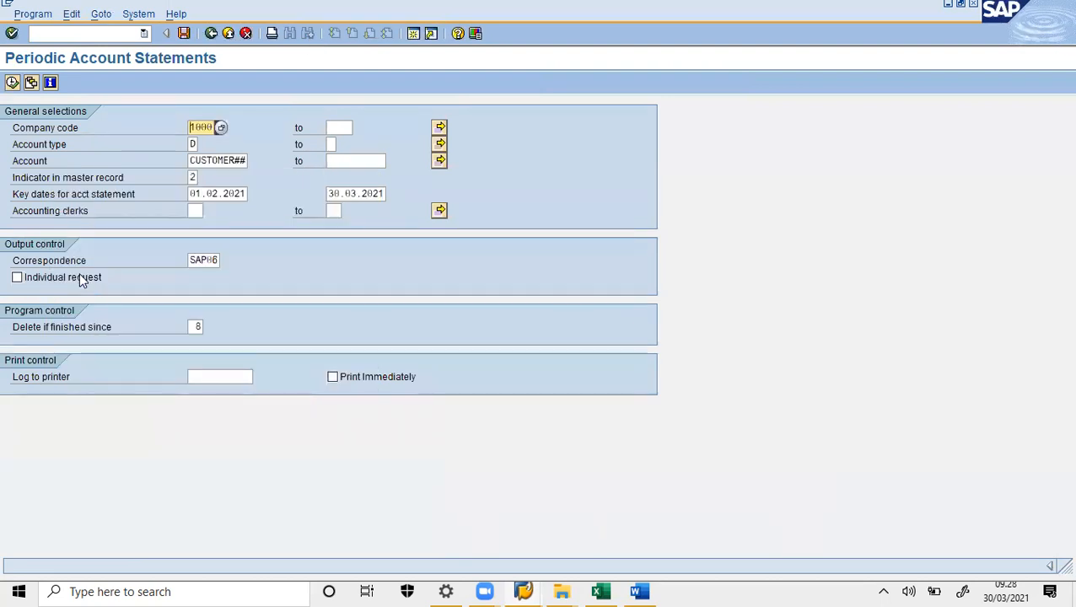
- Replace the Account value with the customer number and execute the statement selection
{"action": "left_click", "coordinate": [245, 160]}
{"action": "key", "text": "BackSpace"}
{"action": "key", "text": "BackSpace"}
{"action": "key", "text": "BackSpace"}
{"action": "key", "text": "BackSpace"}
{"action": "key", "text": "BackSpace"}
{"action": "key", "text": "BackSpace"}
{"action": "key", "text": "BackSpace"}
{"action": "key", "text": "BackSpace"}
{"action": "key", "text": "BackSpace"}
{"action": "key", "text": "BackSpace"}
{"action": "type", "text": "CSTOMER"}
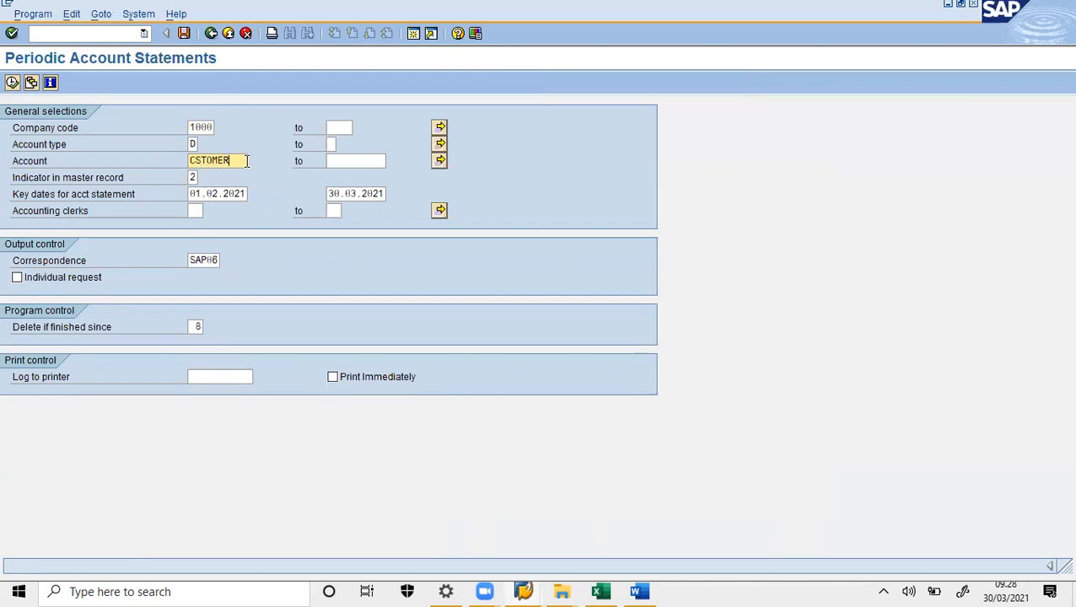
{"action": "type", "text": "F00"}
{"action": "left_click", "coordinate": [13, 84]}
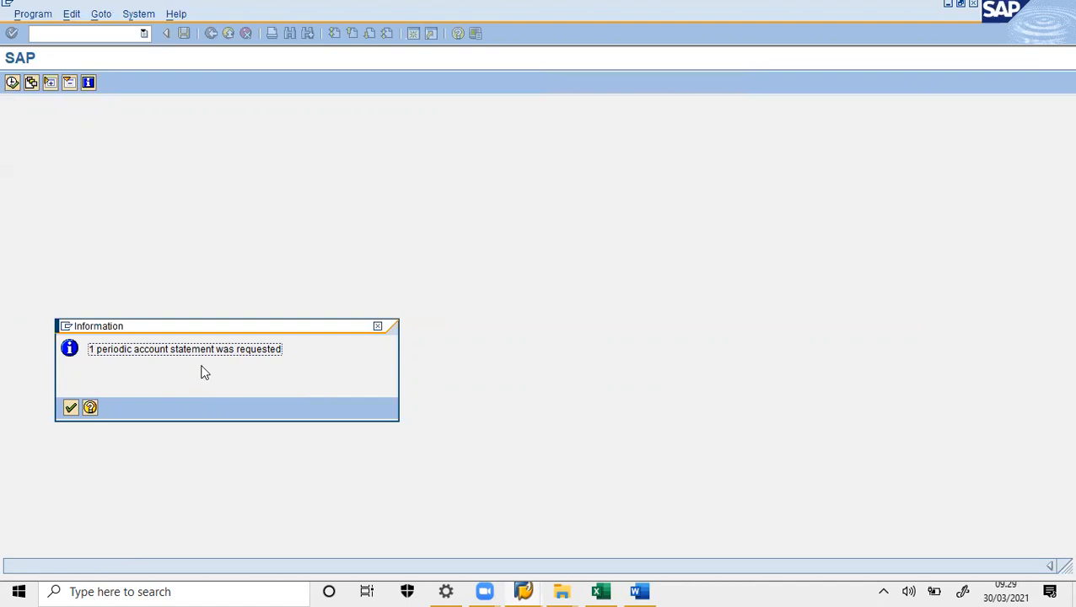
- Acknowledge the request message, issue the correspondence, and send it to output device LP01
{"action": "left_click", "coordinate": [70, 409]}
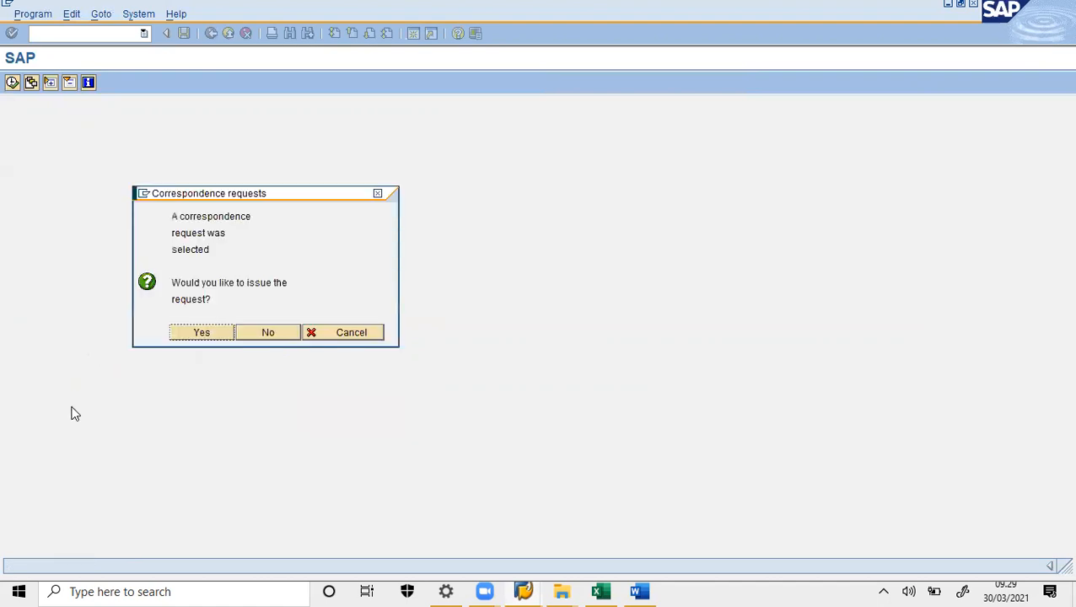
{"action": "left_click", "coordinate": [202, 332]}
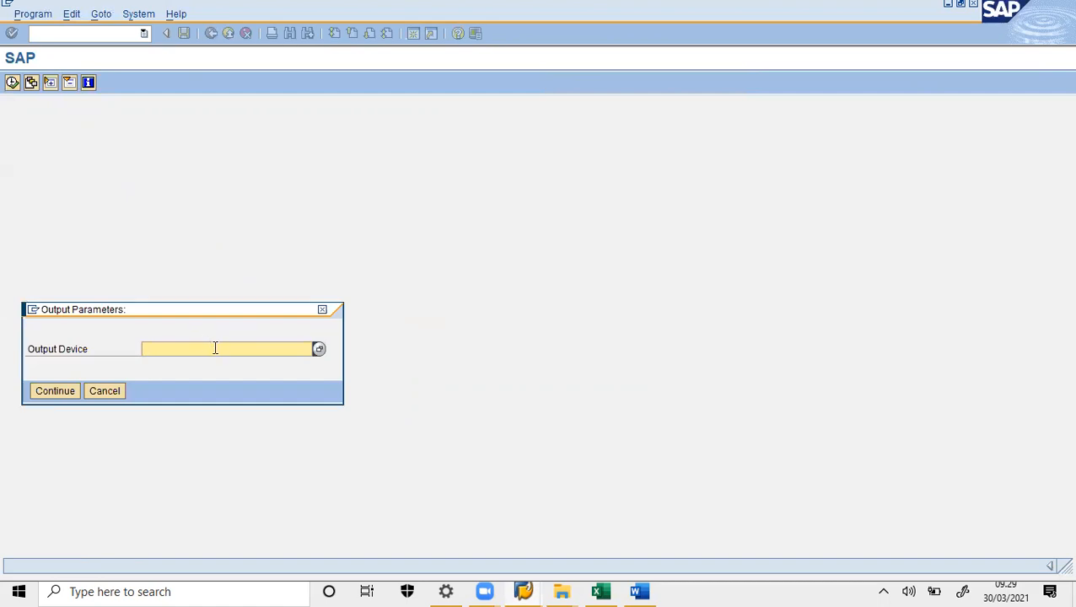
{"action": "type", "text": "LP01"}
{"action": "left_click", "coordinate": [70, 391]}
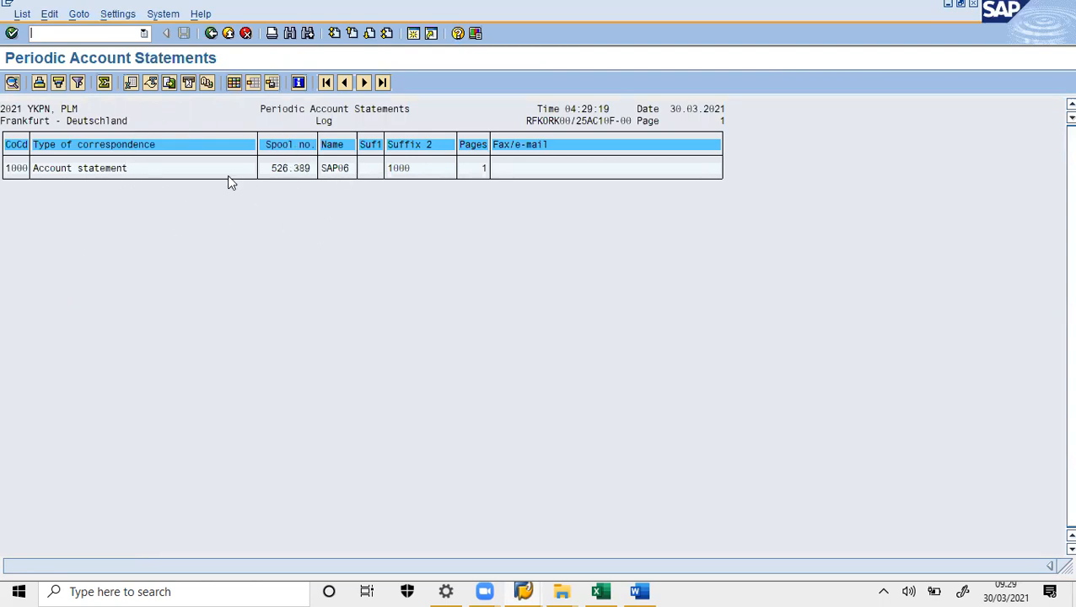
- List today's spool requests through System > Services > Output Control
{"action": "left_click", "coordinate": [157, 17]}
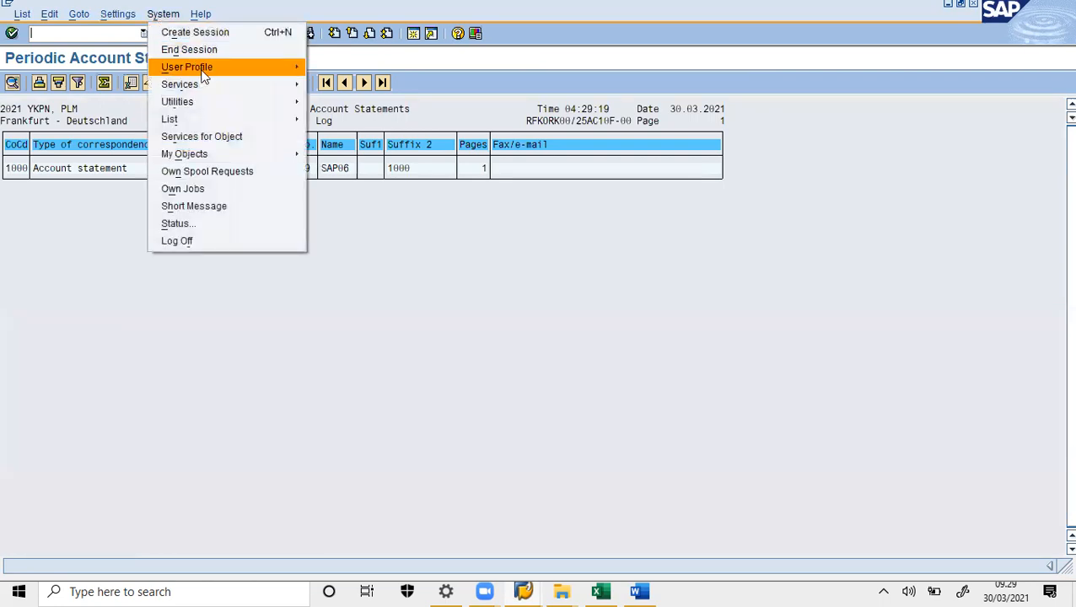
{"action": "mouse_move", "coordinate": [256, 88]}
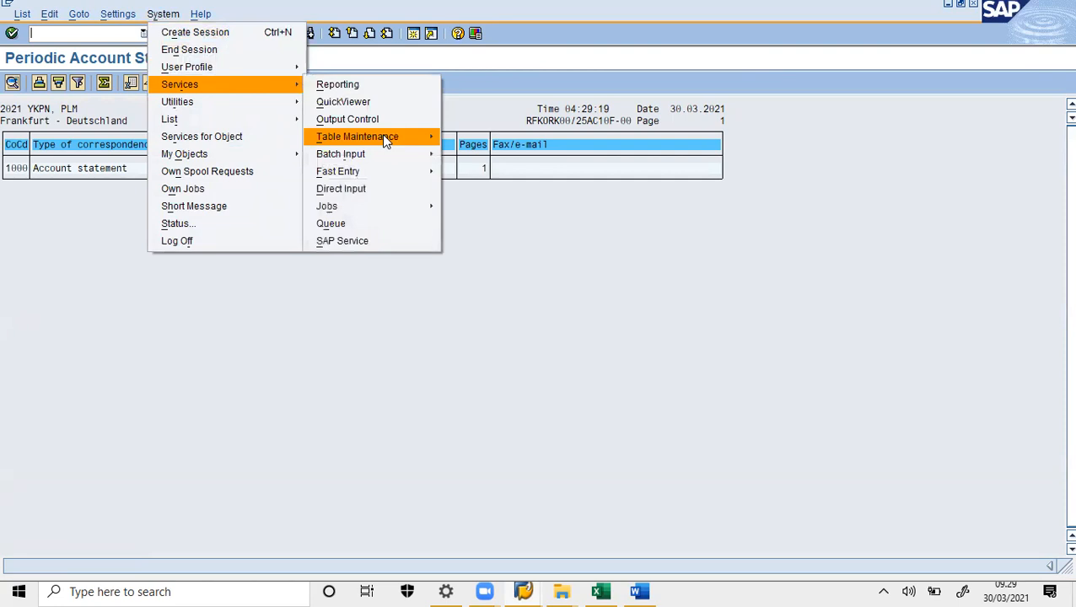
{"action": "left_click", "coordinate": [410, 124]}
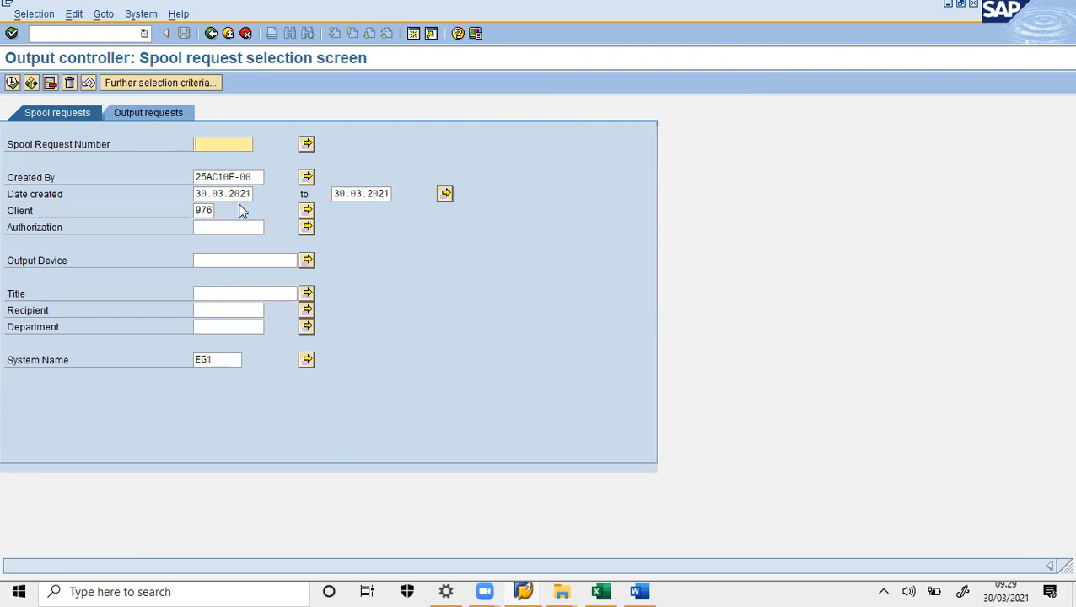
{"action": "left_click", "coordinate": [12, 85]}
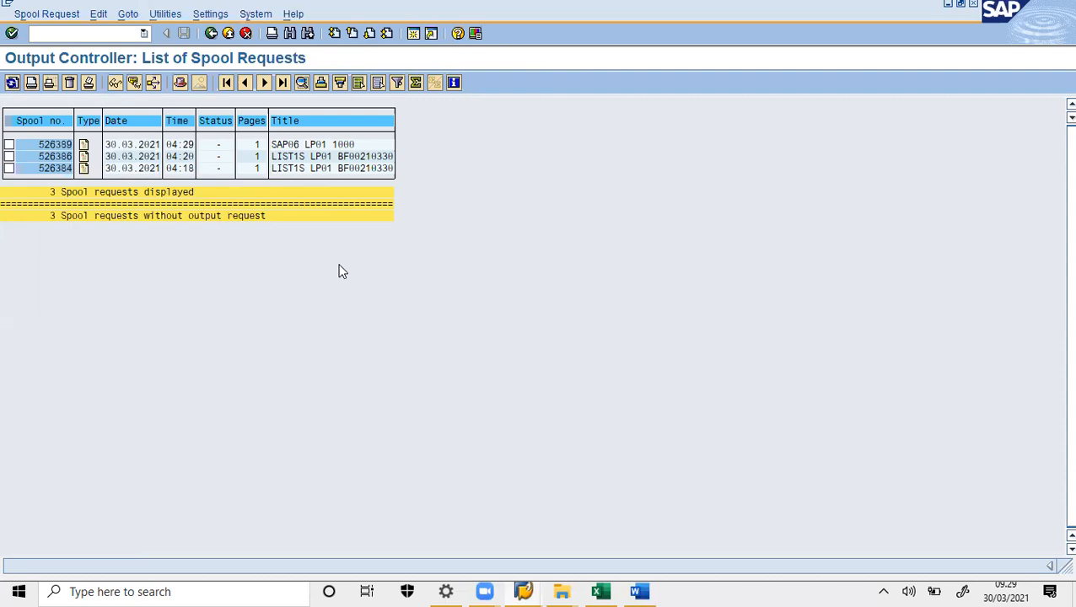
- Paste the spool list screenshot into the Word report and return to SAP
{"action": "left_click", "coordinate": [643, 591]}
{"action": "key", "text": "ctrl+v"}
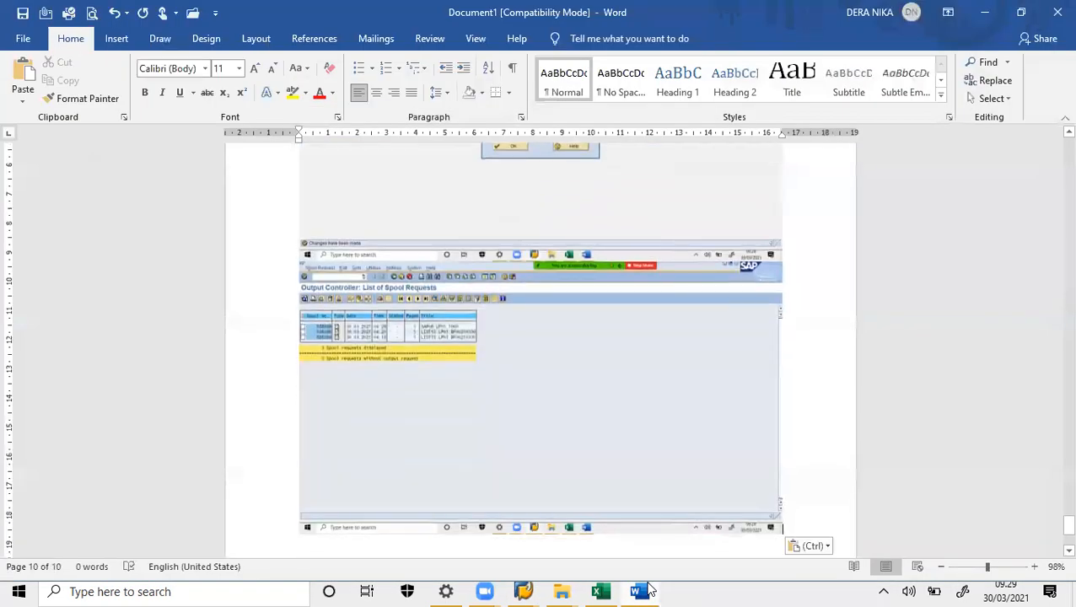
{"action": "left_click", "coordinate": [649, 590]}
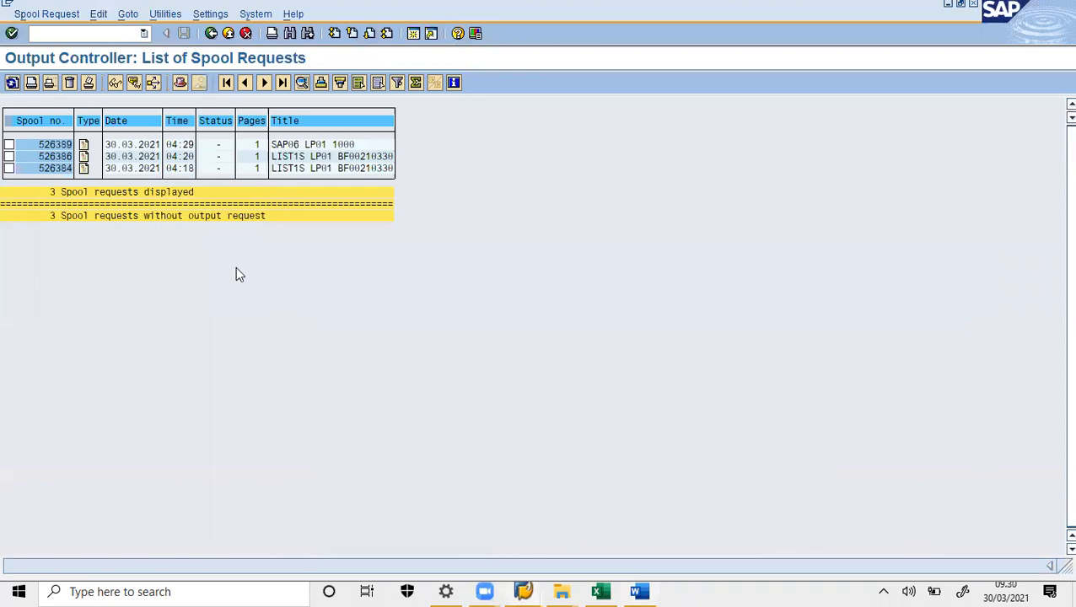
- Display spool request 526389's contents and scroll through the account statement preview
{"action": "left_click", "coordinate": [9, 144]}
{"action": "left_click", "coordinate": [113, 84]}
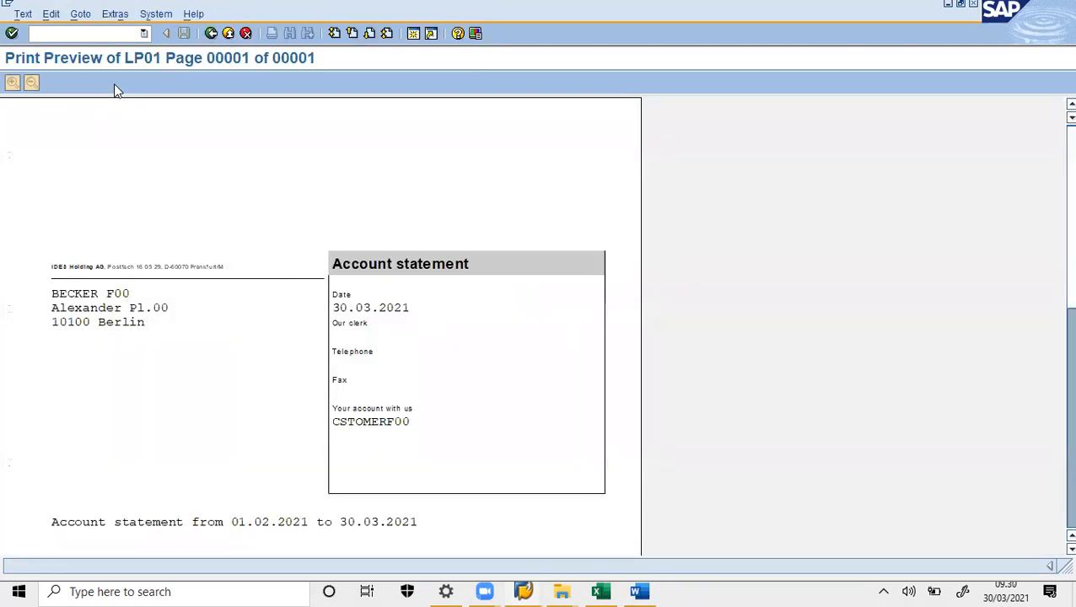
{"action": "scroll", "coordinate": [114, 84], "scroll_direction": "down", "scroll_amount": 2}
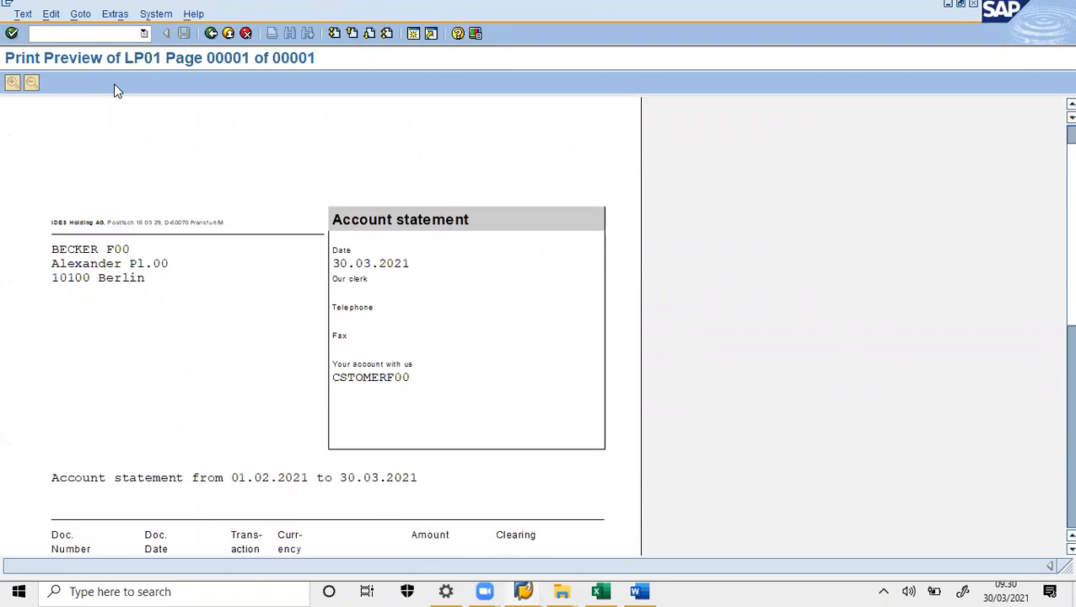
{"action": "scroll", "coordinate": [114, 84], "scroll_direction": "down", "scroll_amount": 1}
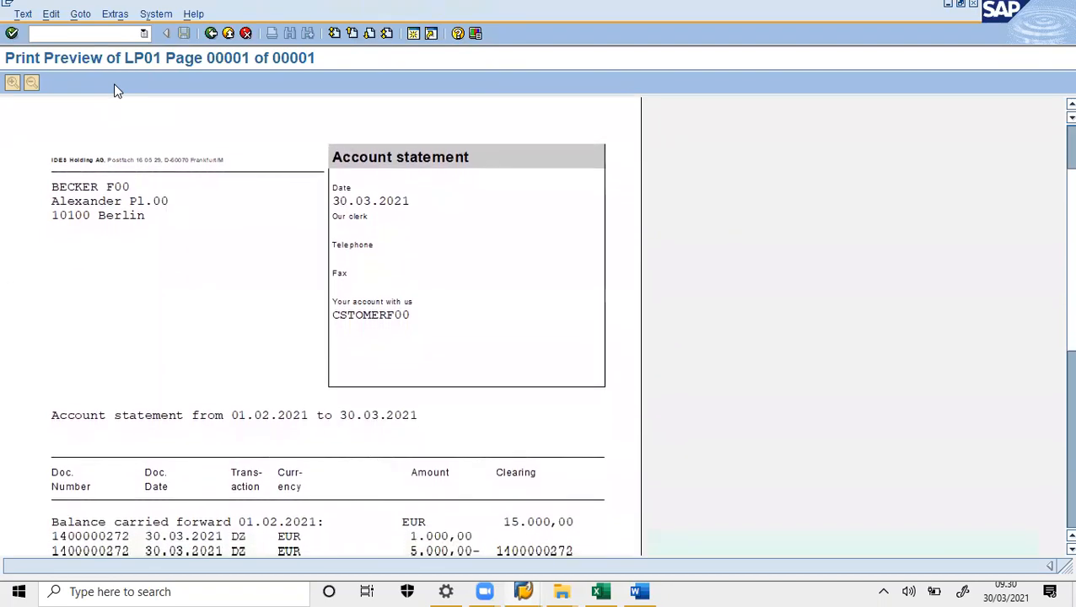
{"action": "scroll", "coordinate": [113, 83], "scroll_direction": "down", "scroll_amount": 2}
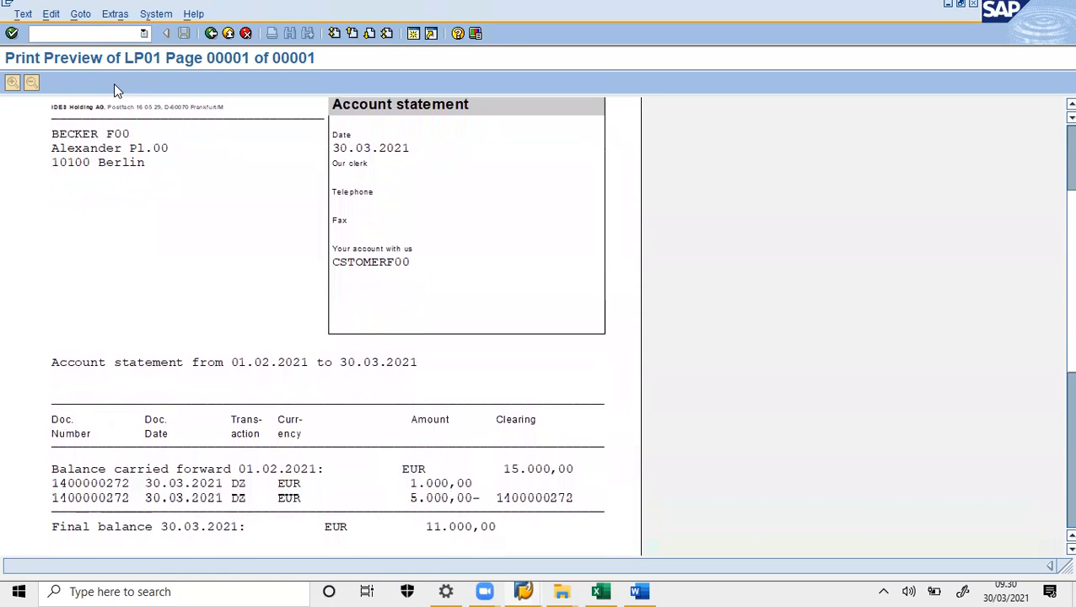
{"action": "scroll", "coordinate": [114, 84], "scroll_direction": "down", "scroll_amount": 1}
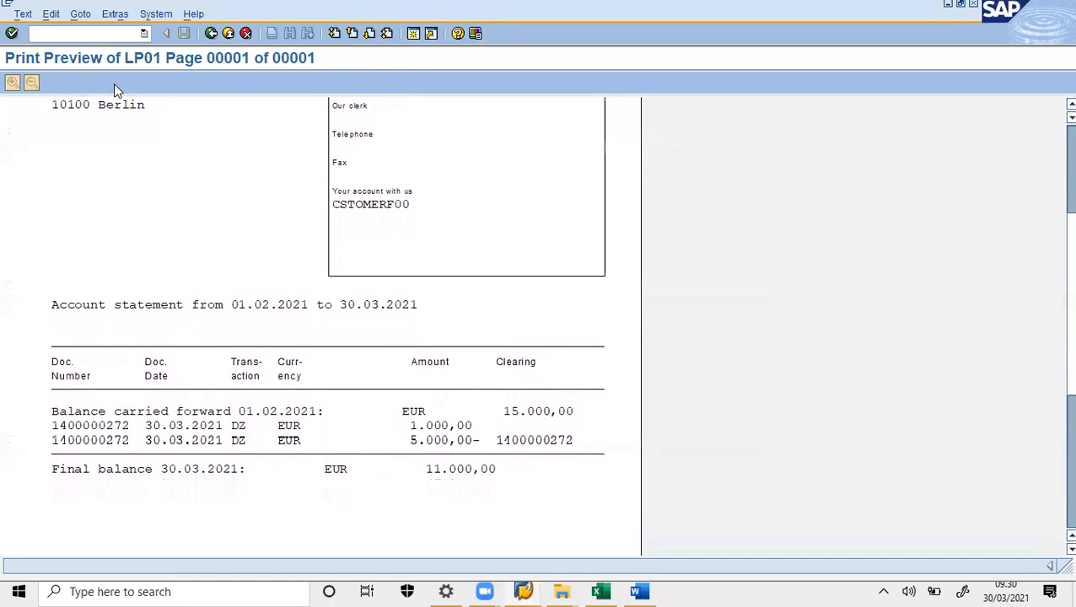
{"action": "scroll", "coordinate": [113, 84], "scroll_direction": "down", "scroll_amount": 3}
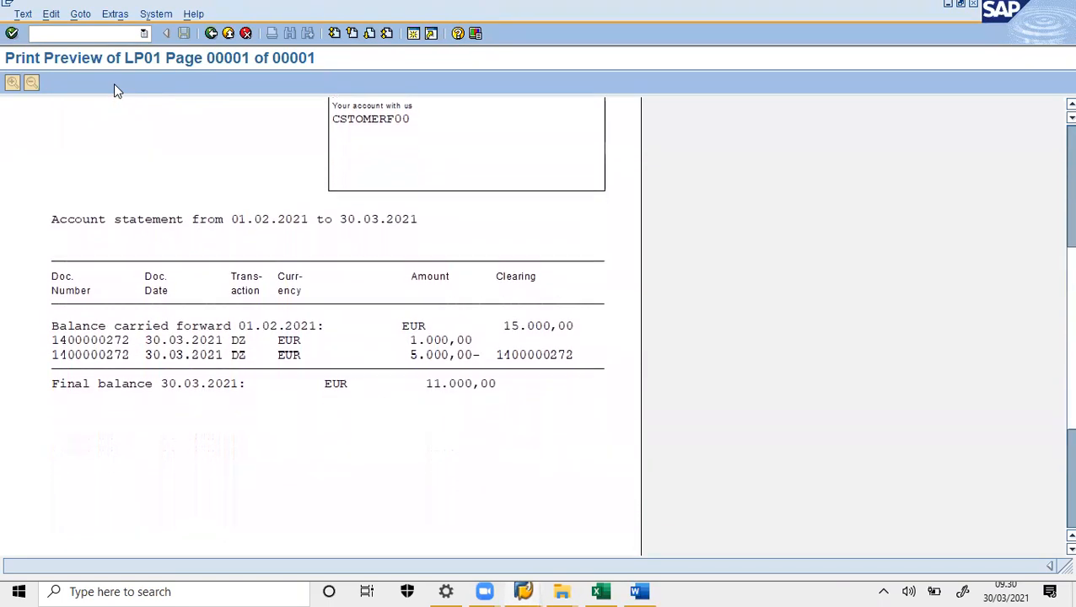
{"action": "scroll", "coordinate": [114, 83], "scroll_direction": "down", "scroll_amount": 1}
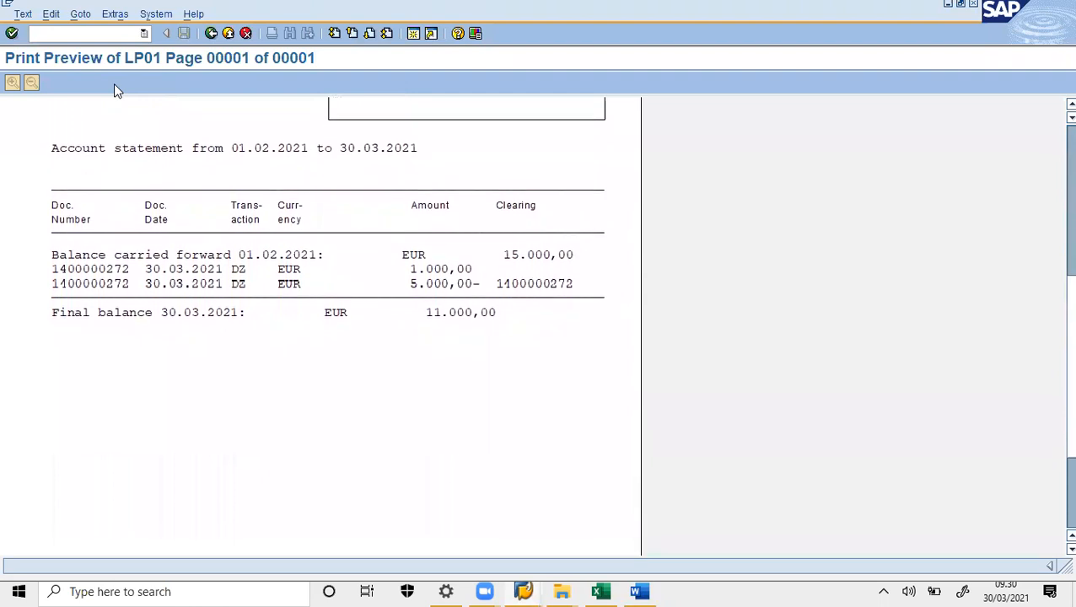
{"action": "scroll", "coordinate": [114, 84], "scroll_direction": "down", "scroll_amount": 2}
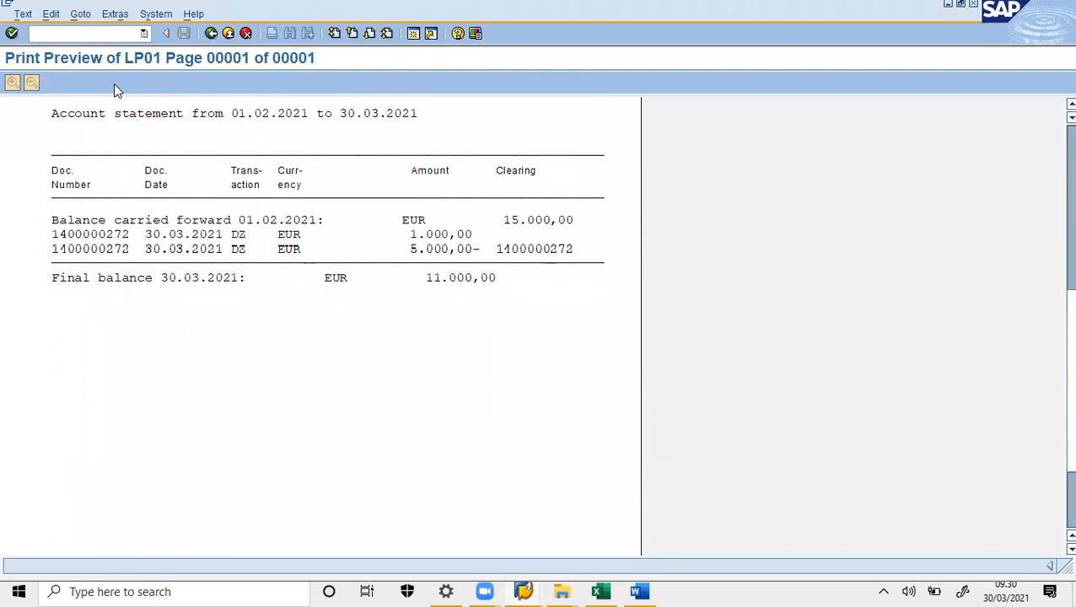
{"action": "scroll", "coordinate": [114, 83], "scroll_direction": "up", "scroll_amount": 3}
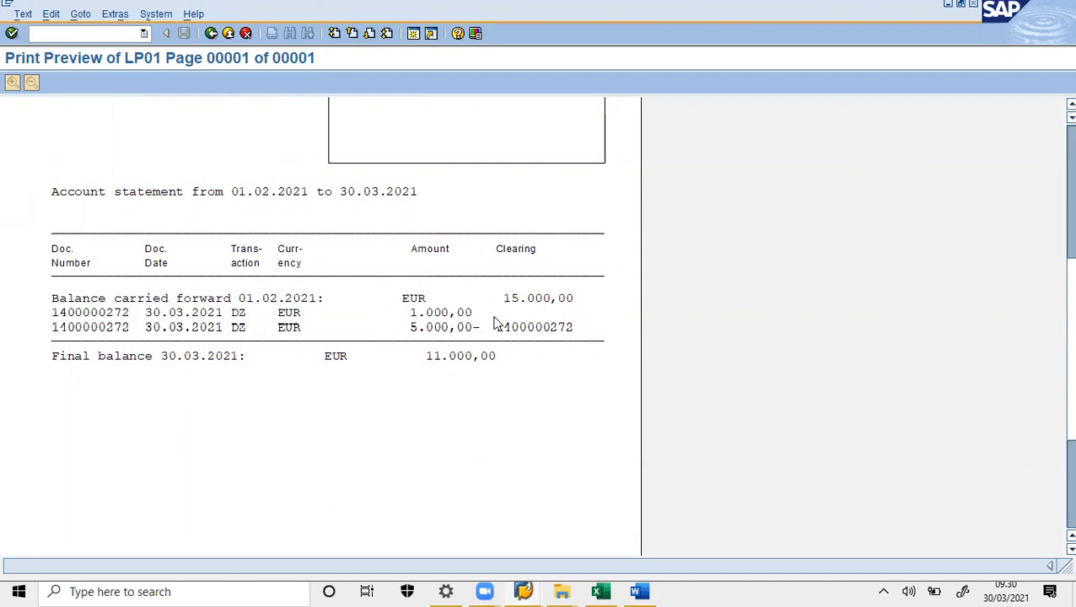
{"action": "scroll", "coordinate": [496, 323], "scroll_direction": "down", "scroll_amount": 2}
{"action": "scroll", "coordinate": [496, 323], "scroll_direction": "up", "scroll_amount": 5}
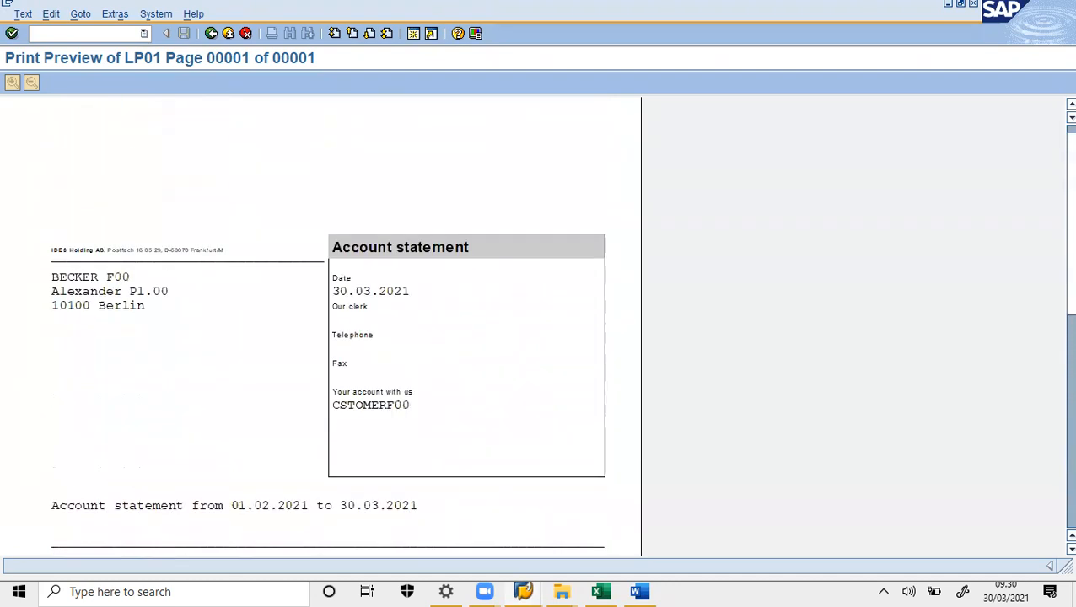
{"action": "scroll", "coordinate": [496, 323], "scroll_direction": "up", "scroll_amount": 1}
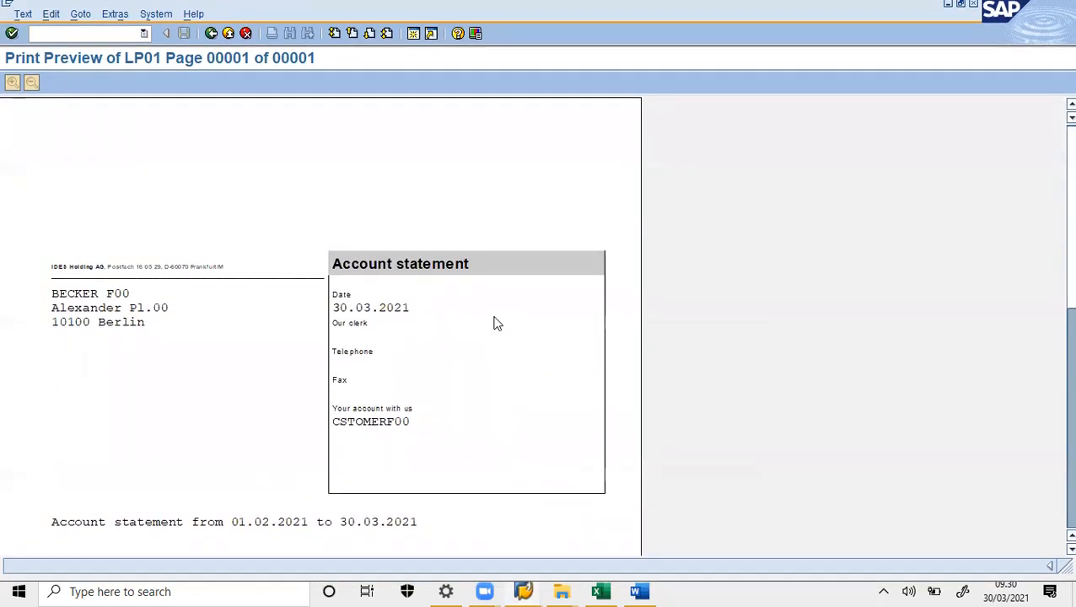
- Paste the statement preview screenshot onto page 11 of the Word report, then return to SAP
{"action": "left_click", "coordinate": [641, 590]}
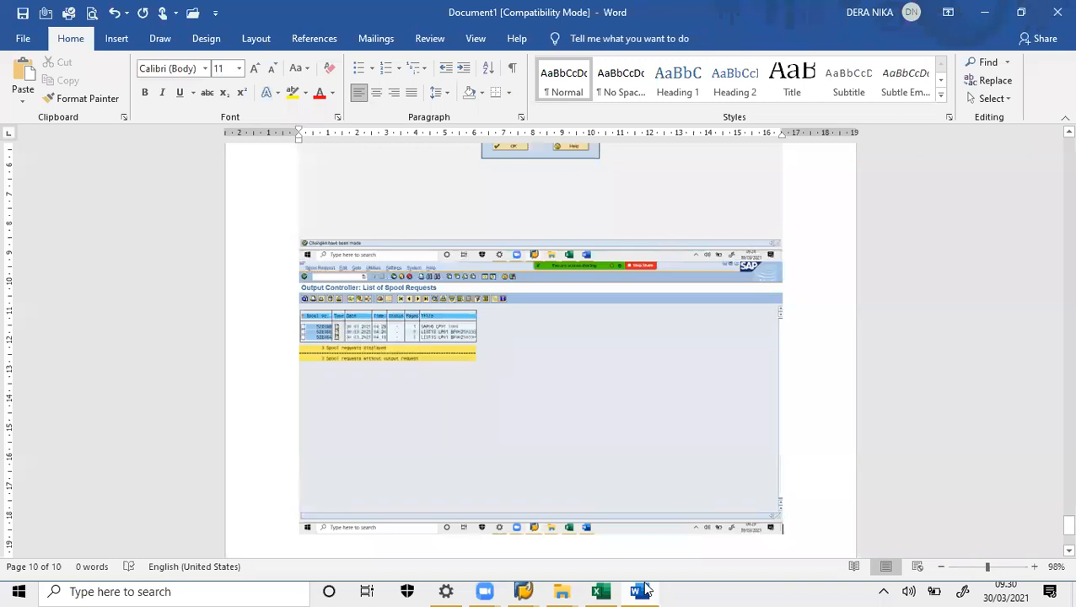
{"action": "key", "text": "ctrl+v"}
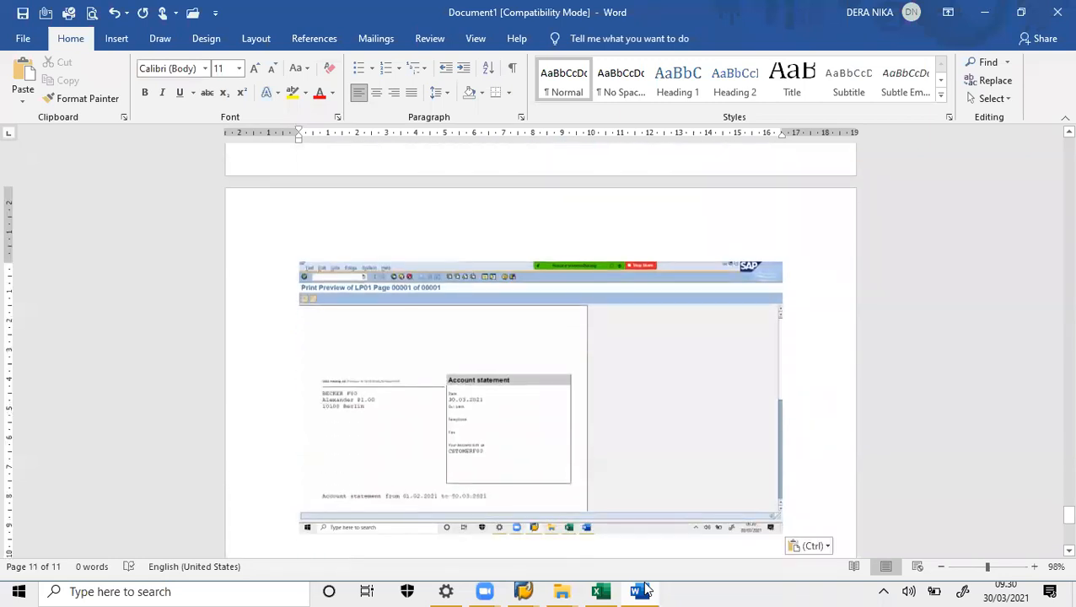
{"action": "left_click", "coordinate": [638, 589]}
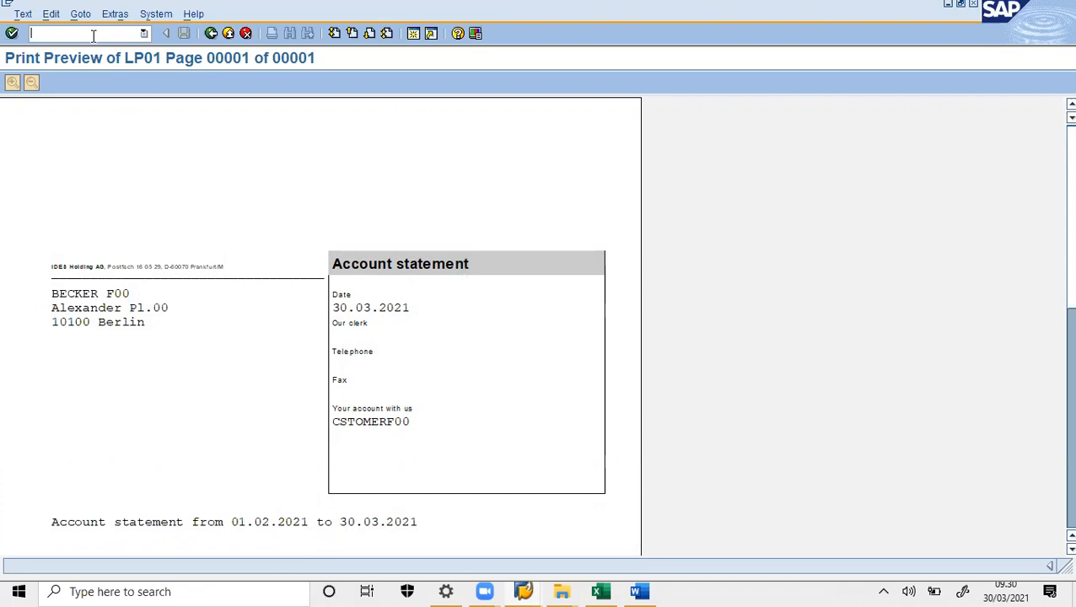
- Leave the preview with /n and expand Accounting > Financial Accounting > Accounts Receivable > Account
{"action": "type", "text": "/n"}
{"action": "key", "text": "Return"}
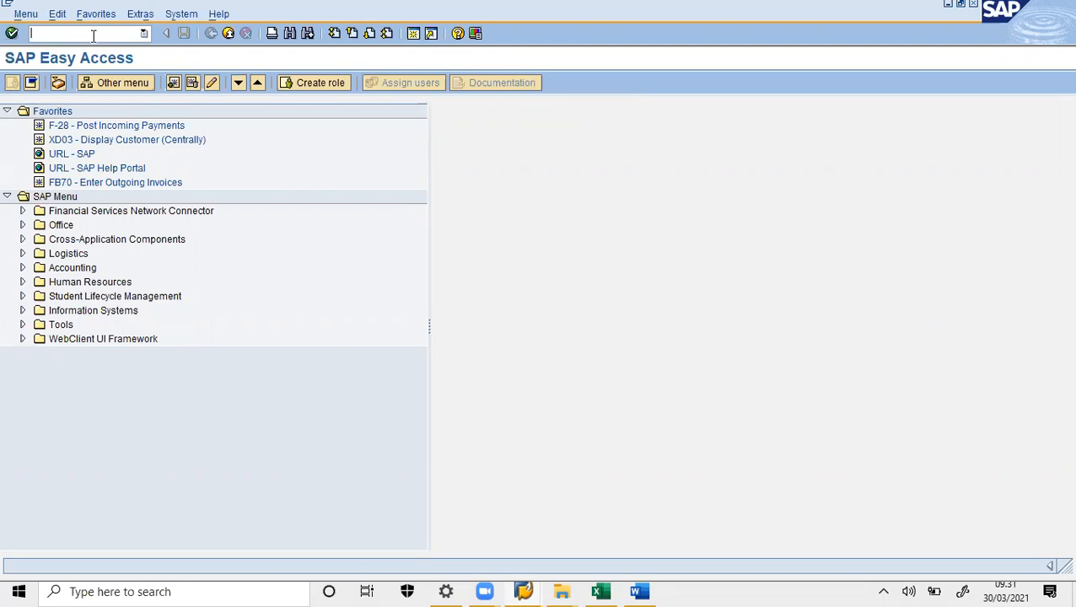
{"action": "left_click", "coordinate": [23, 269]}
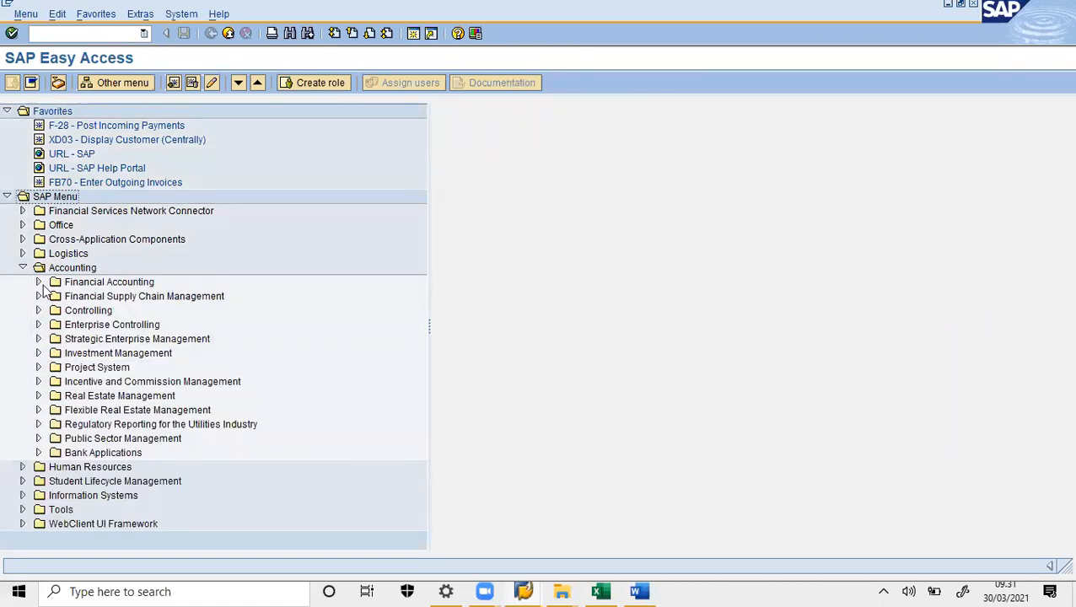
{"action": "left_click", "coordinate": [38, 282]}
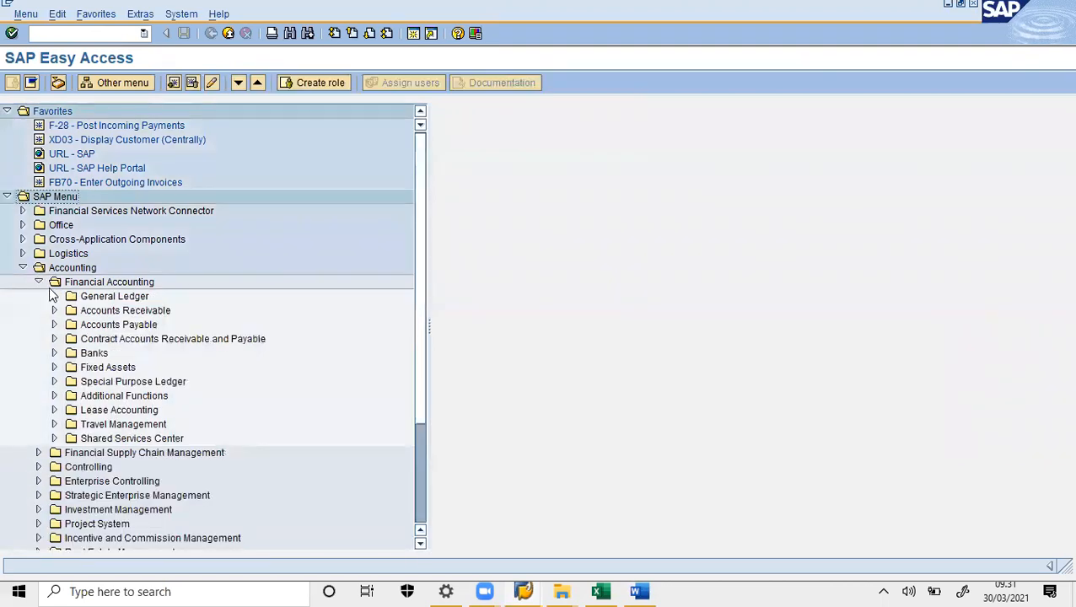
{"action": "left_click", "coordinate": [54, 311]}
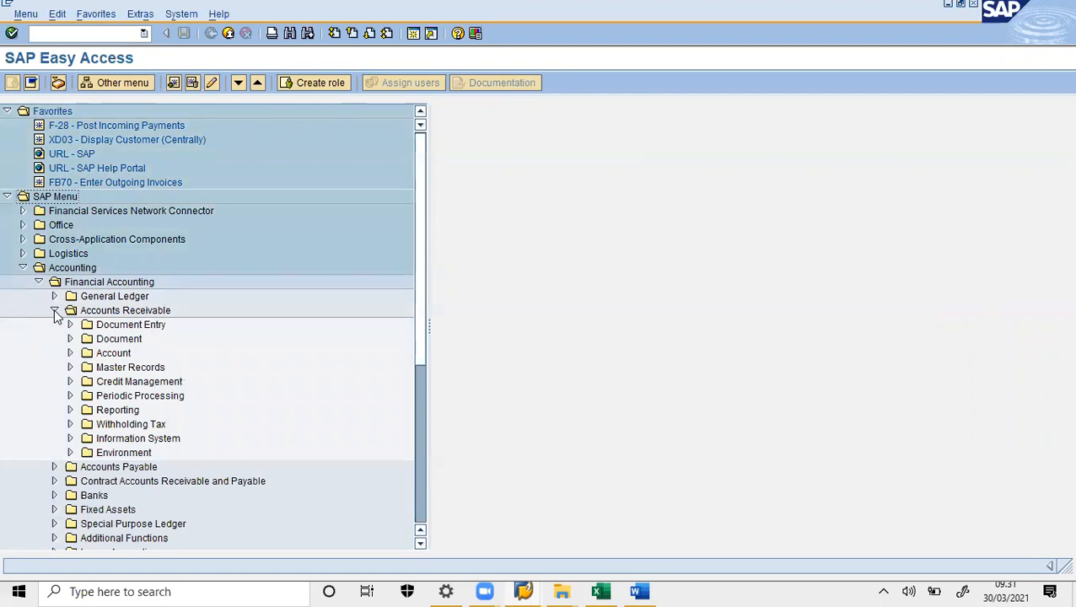
{"action": "left_click", "coordinate": [71, 354]}
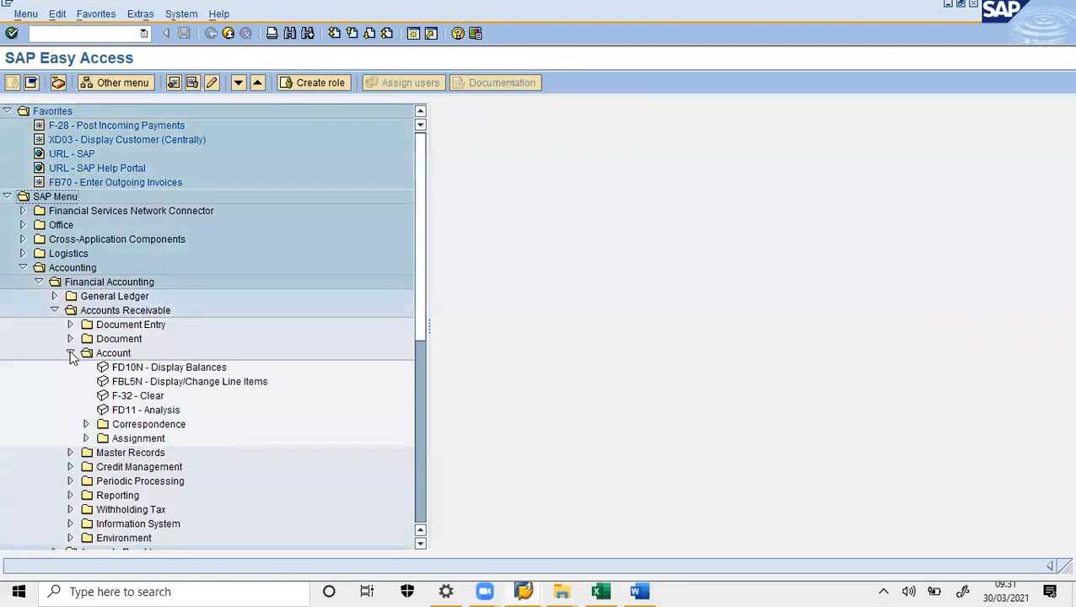
- Run FD11 - Analysis for company code 1000, fiscal year 2021, showing the March 4.000,00 credit
{"action": "left_click", "coordinate": [135, 414]}
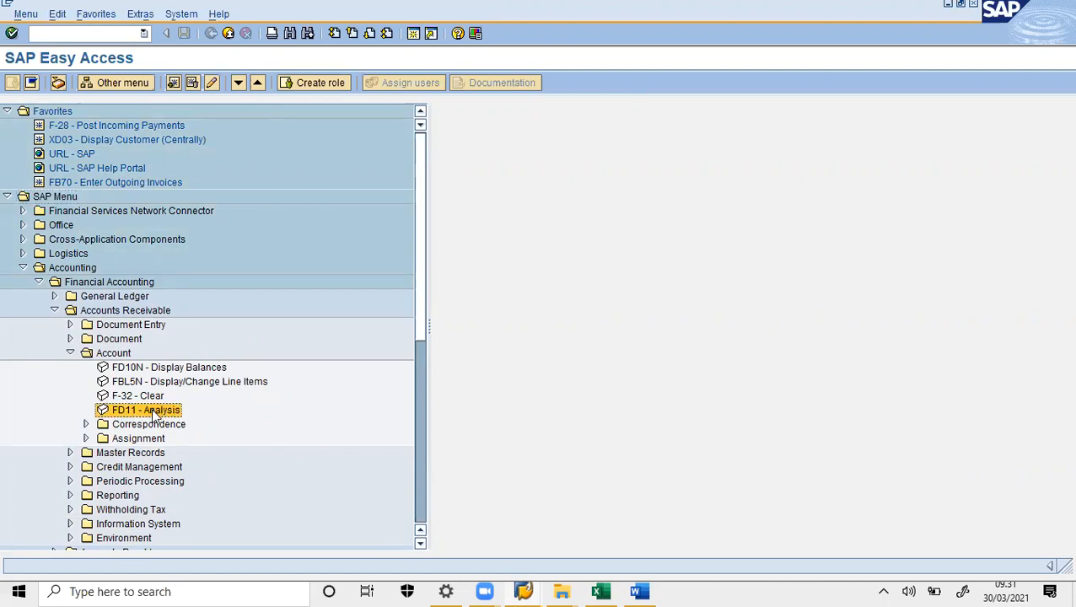
{"action": "double_click", "coordinate": [154, 413]}
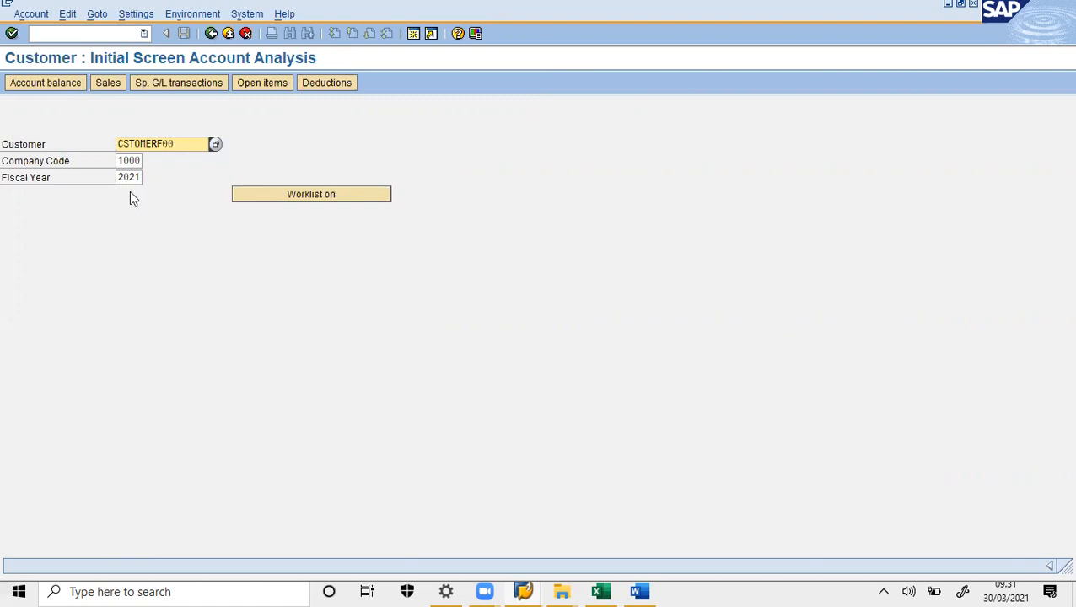
{"action": "key", "text": "Return"}
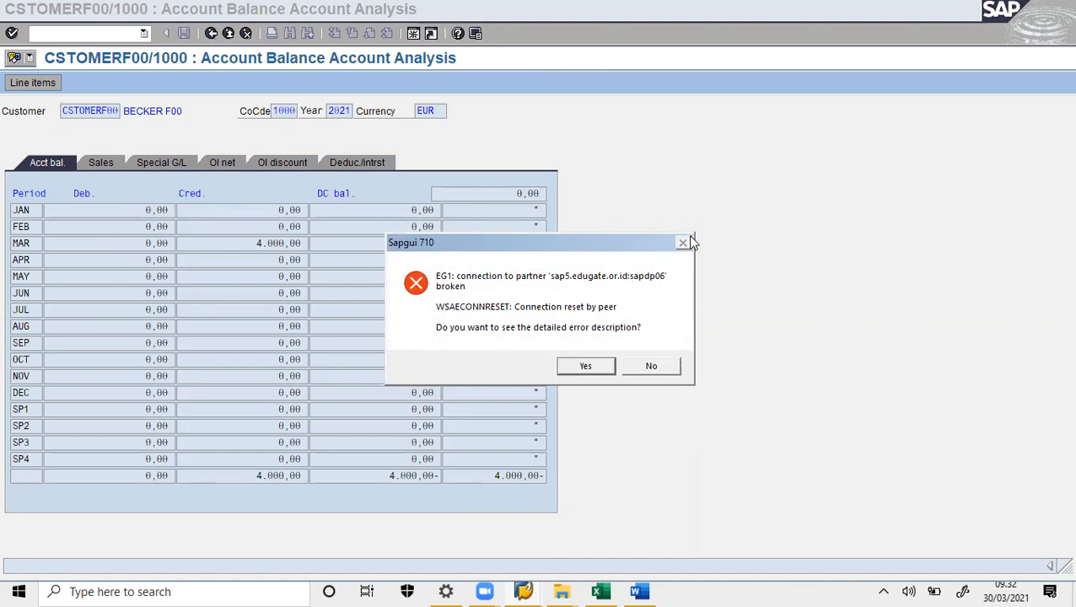
- Dismiss the connection error and attempt an EDUGATE logon in client 976, cancelling the duplicate logon
{"action": "left_click", "coordinate": [663, 368]}
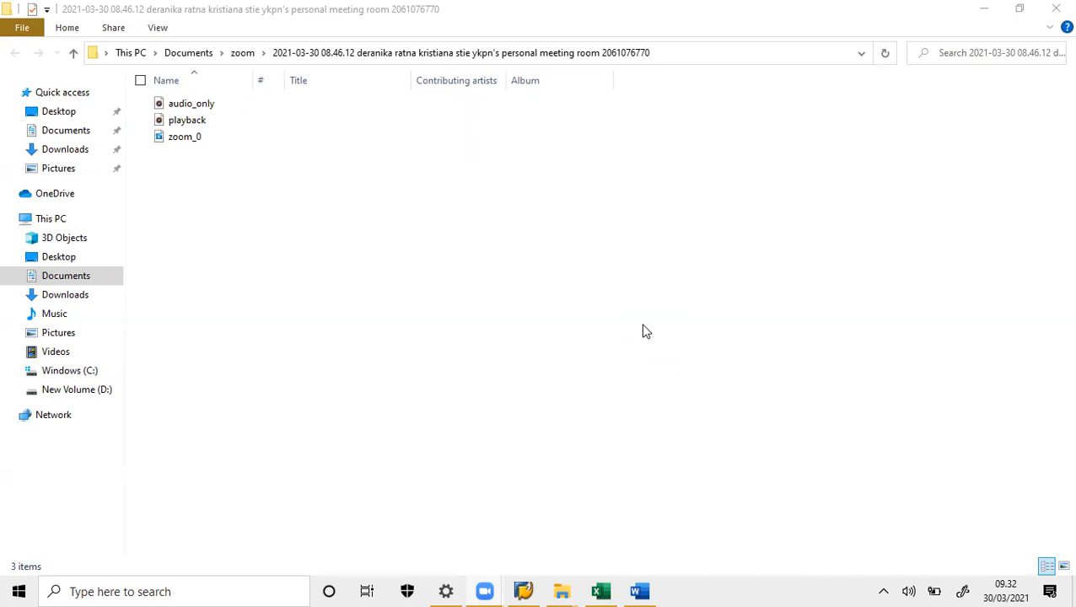
{"action": "left_click", "coordinate": [529, 589]}
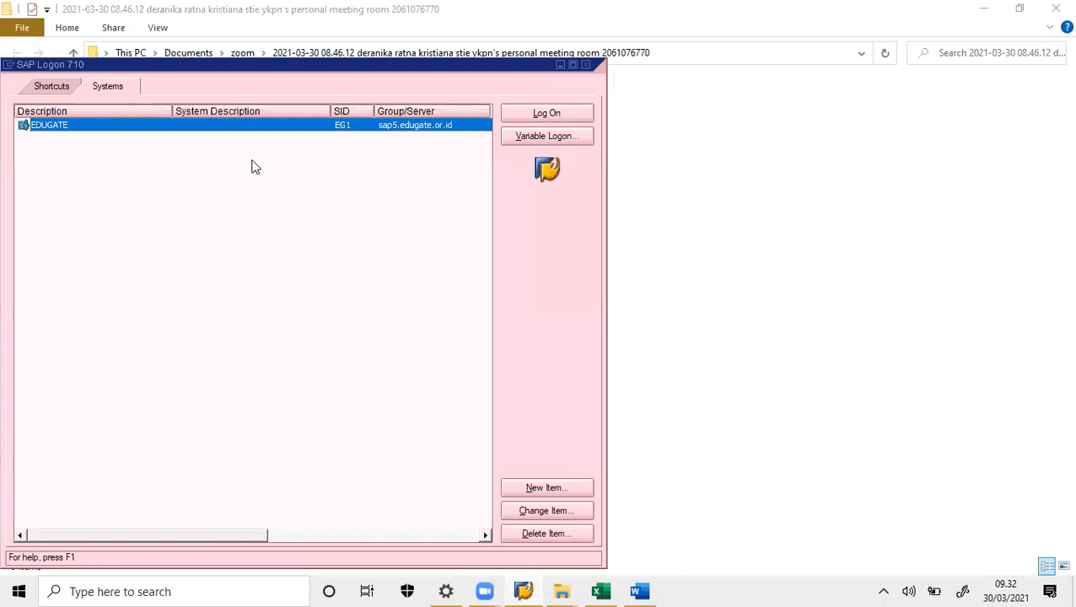
{"action": "double_click", "coordinate": [203, 126]}
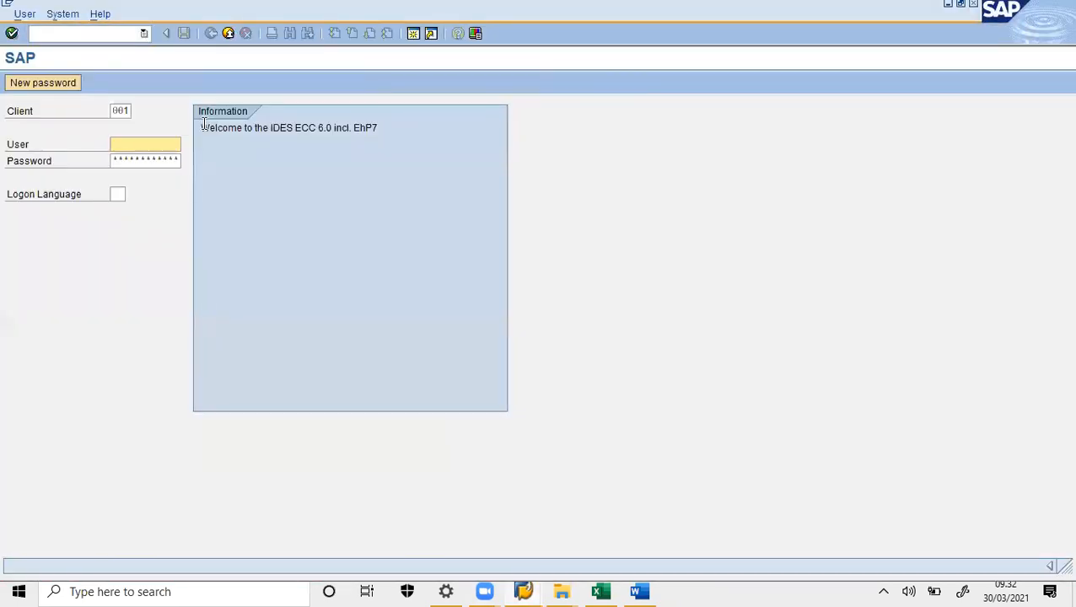
{"action": "left_click_drag", "start_coordinate": [116, 110], "coordinate": [178, 112]}
{"action": "type", "text": "976"}
{"action": "key", "text": "Tab"}
{"action": "type", "text": "2"}
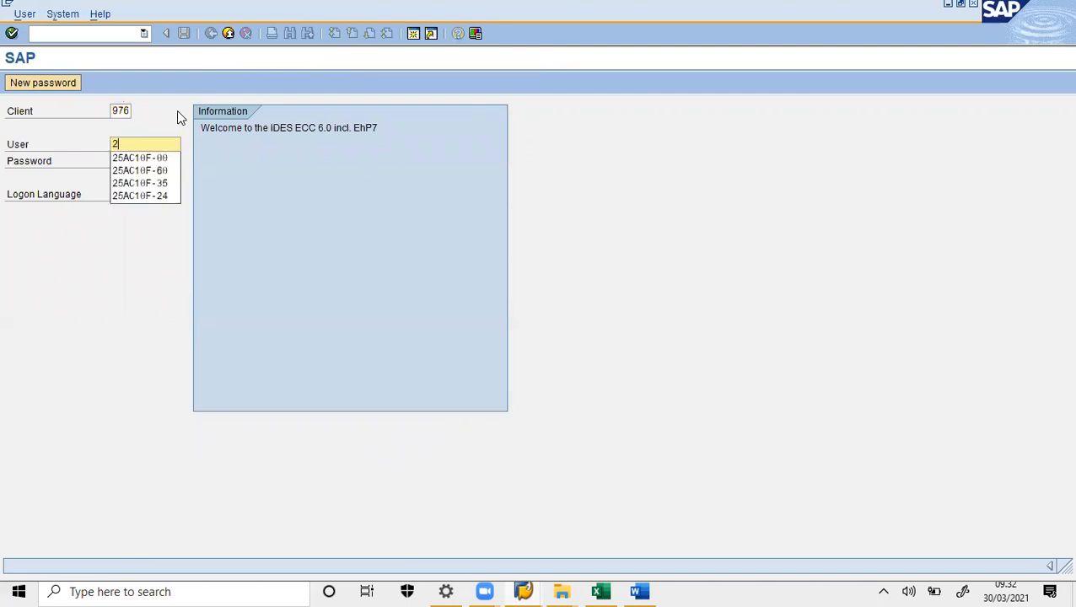
{"action": "key", "text": "Return"}
{"action": "left_click", "coordinate": [163, 162]}
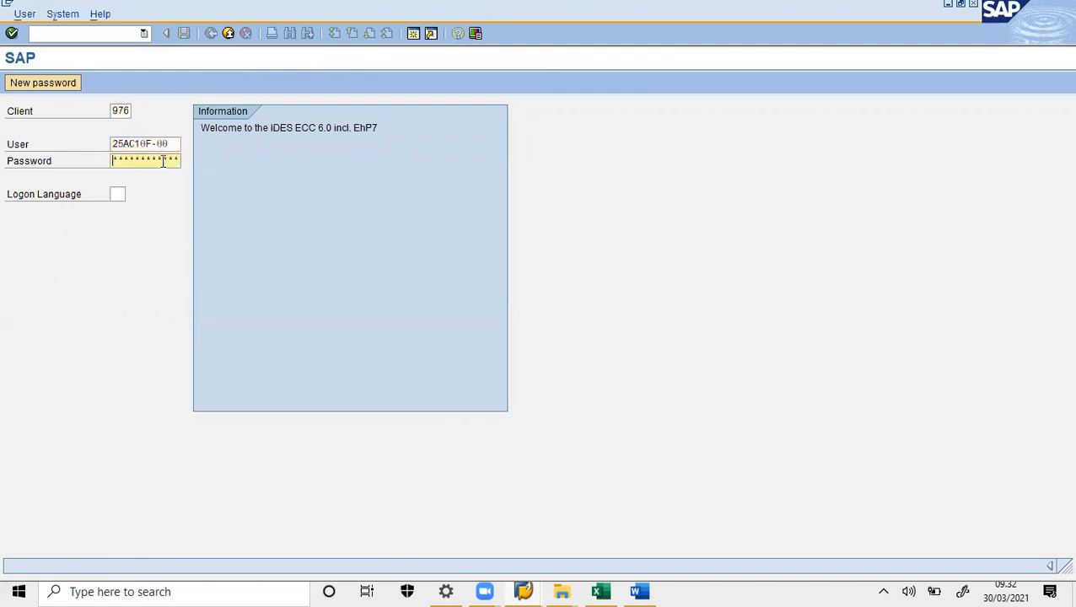
{"action": "type", "text": "******"}
{"action": "key", "text": "Return"}
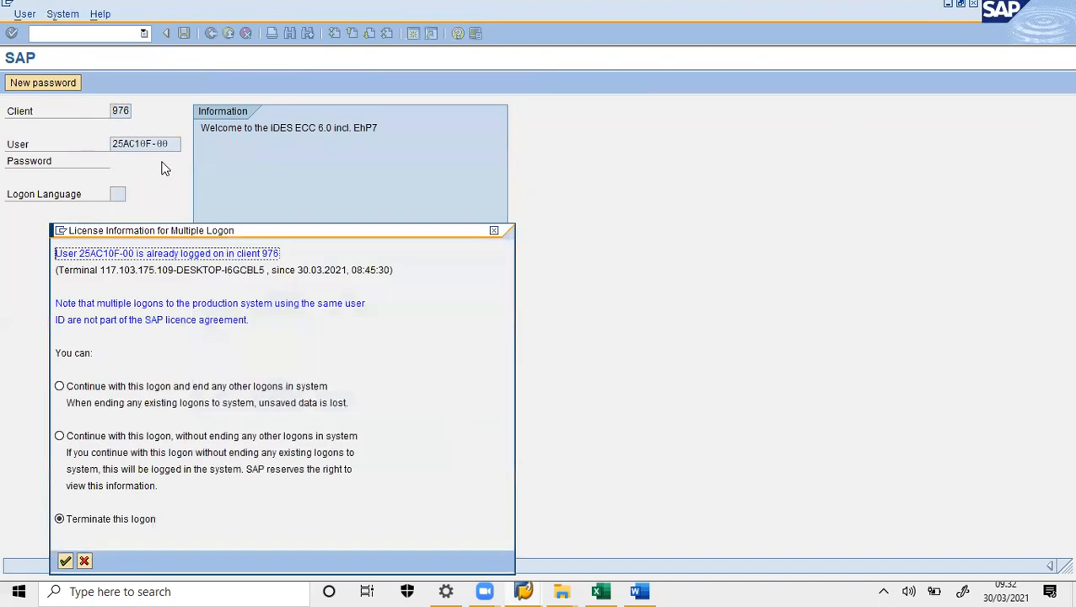
{"action": "left_click", "coordinate": [84, 561]}
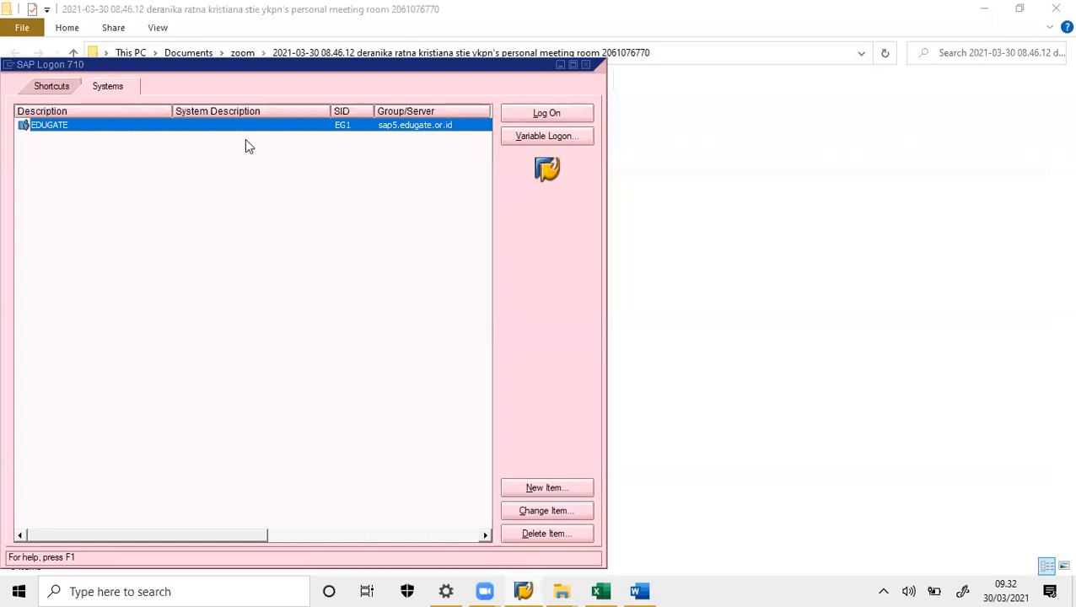
- Log on again to EDUGATE client 976 with the saved user, ending the other logons
{"action": "double_click", "coordinate": [222, 125]}
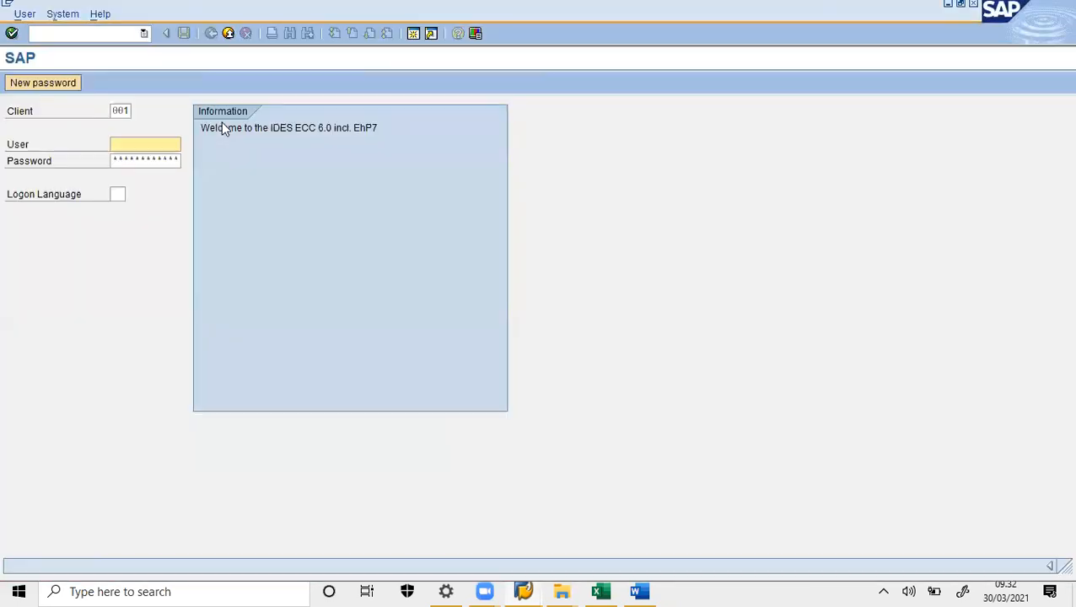
{"action": "double_click", "coordinate": [119, 110]}
{"action": "type", "text": "976"}
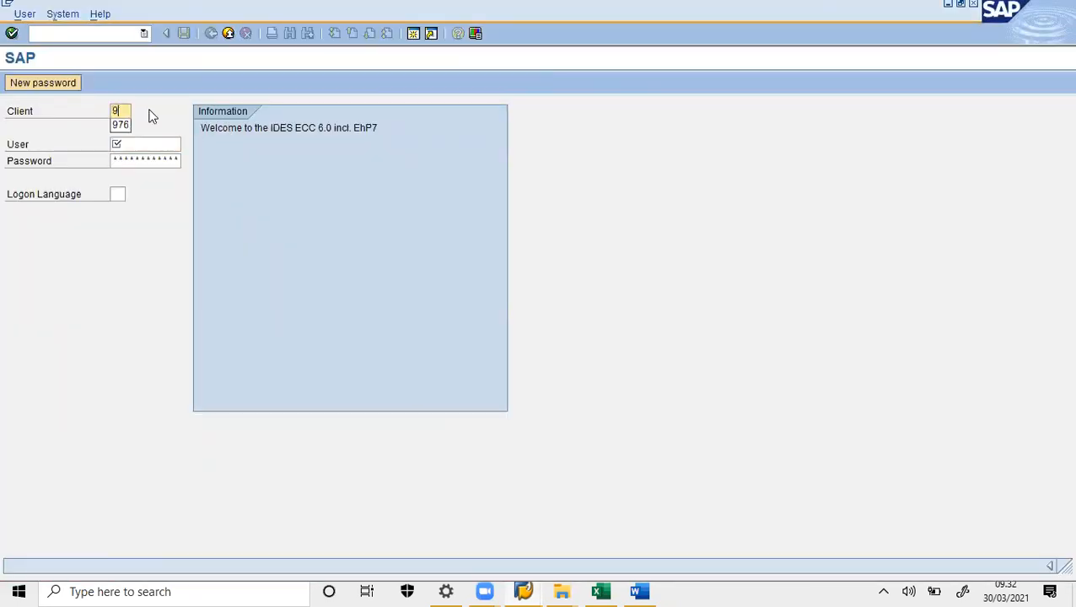
{"action": "key", "text": "Tab"}
{"action": "type", "text": "2"}
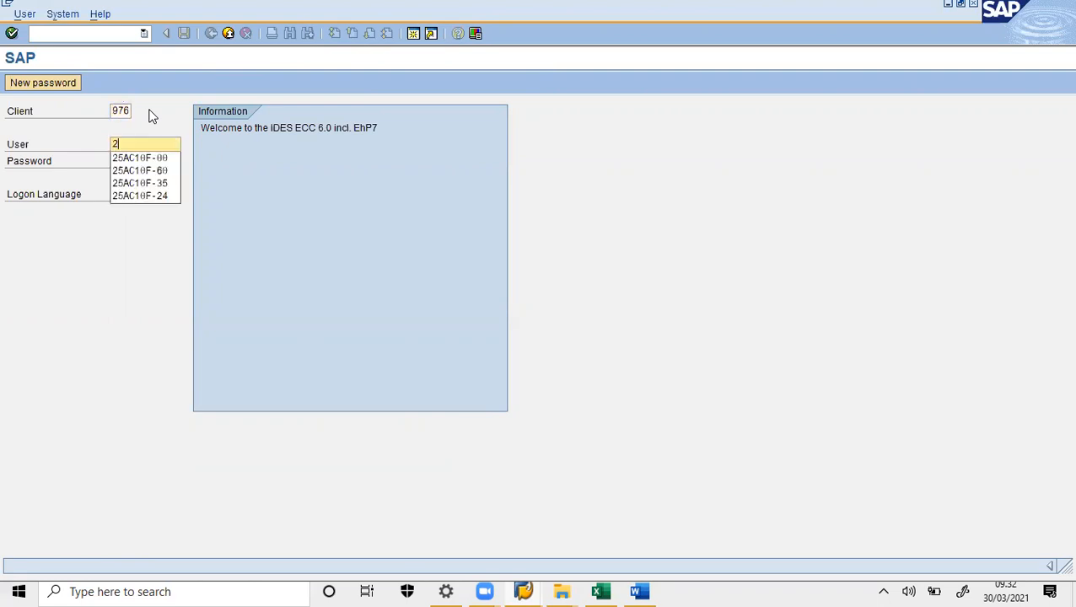
{"action": "left_click", "coordinate": [151, 157]}
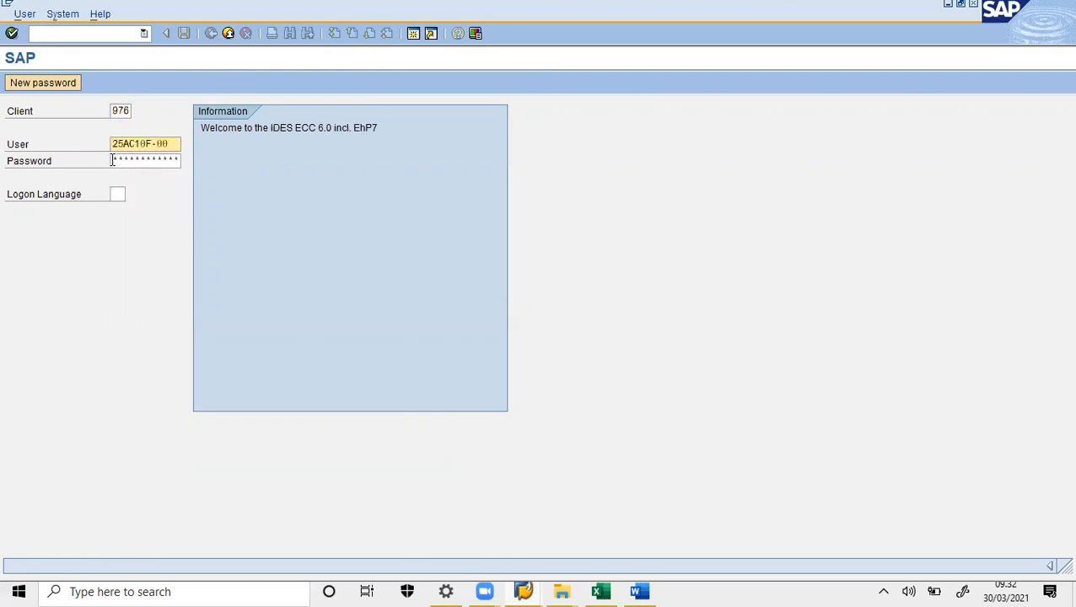
{"action": "left_click", "coordinate": [112, 160]}
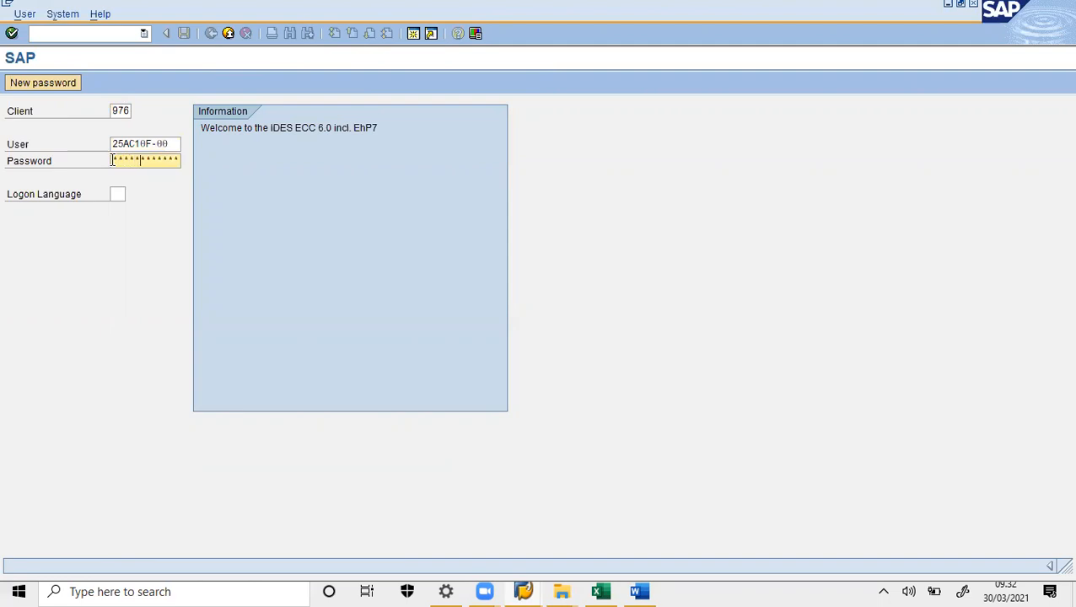
{"action": "key", "text": "Return"}
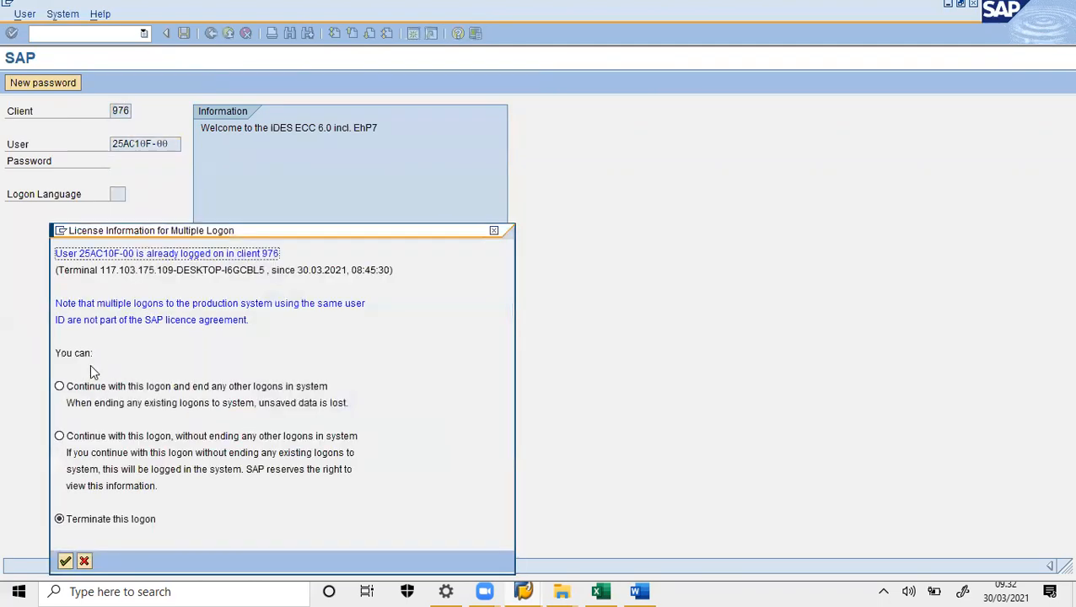
{"action": "left_click", "coordinate": [69, 390]}
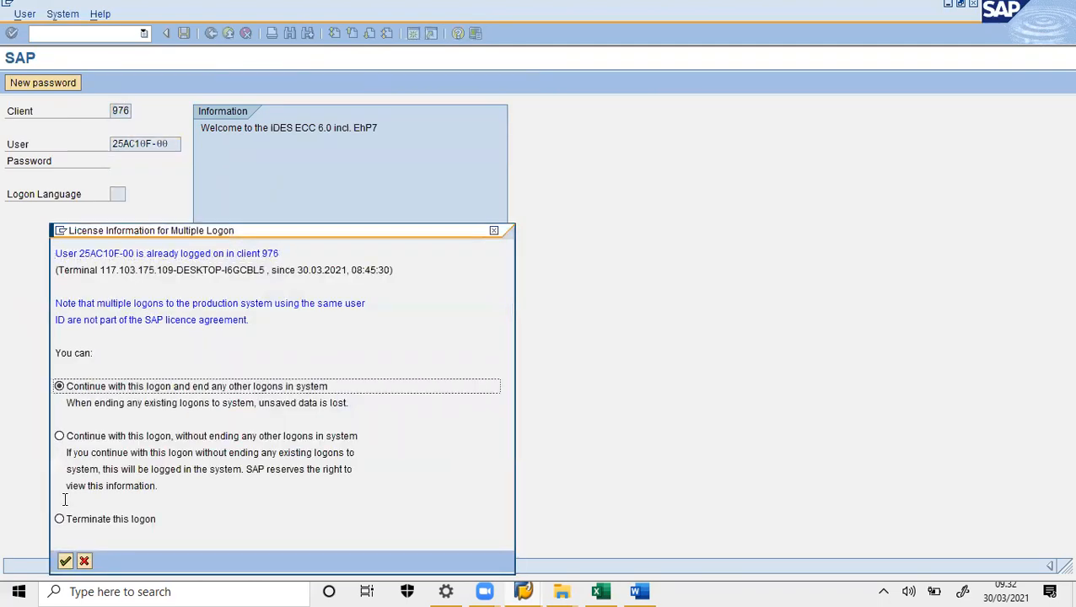
{"action": "left_click", "coordinate": [65, 560]}
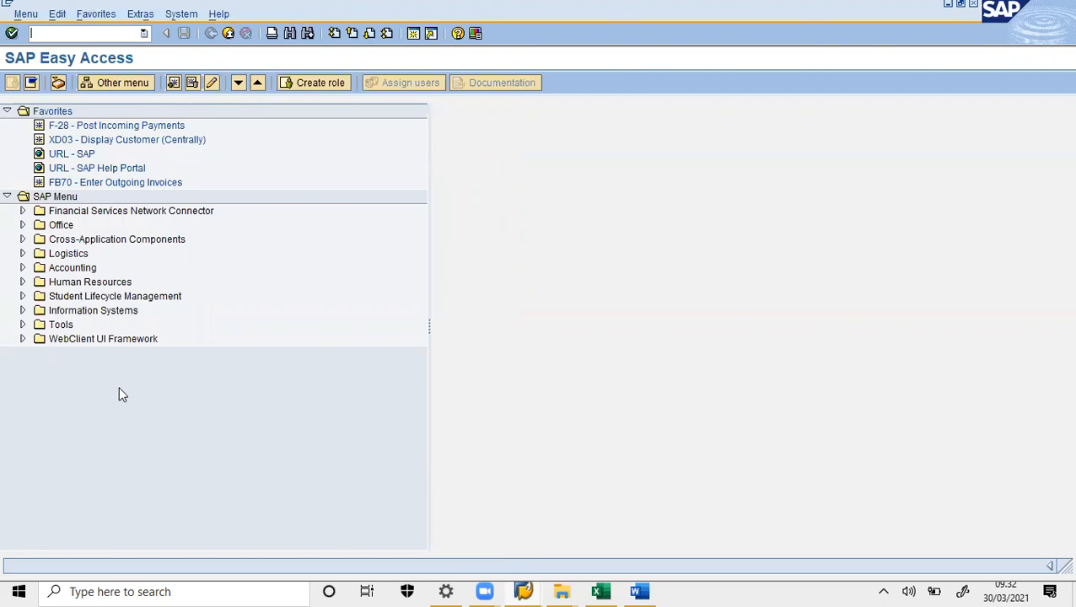
- Navigate Accounting > Financial Accounting > Accounts Receivable > Account and start FD11 account analysis
{"action": "left_click", "coordinate": [22, 268]}
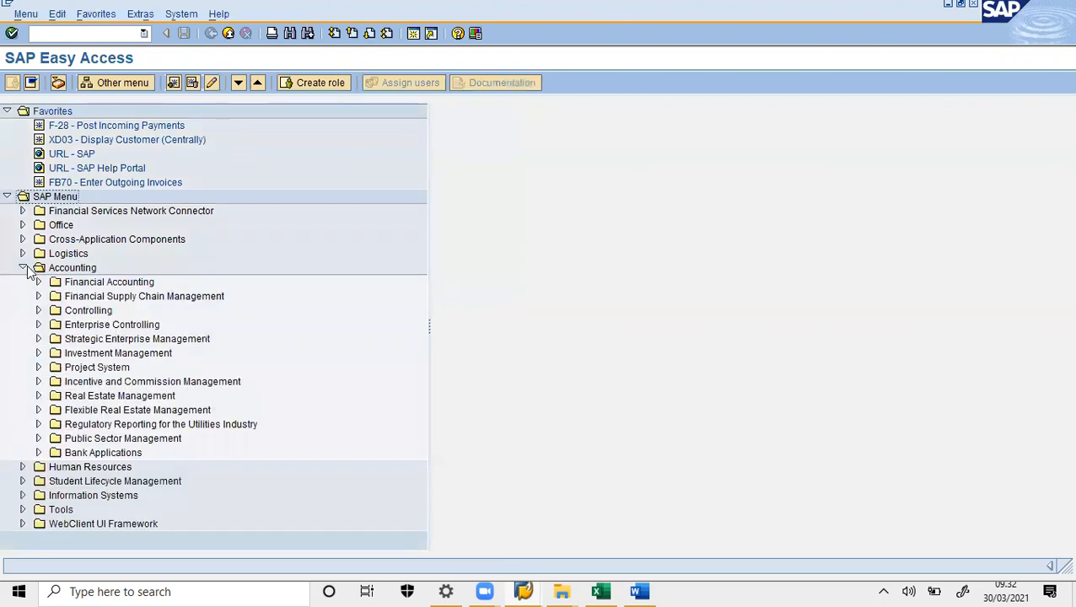
{"action": "left_click", "coordinate": [38, 283]}
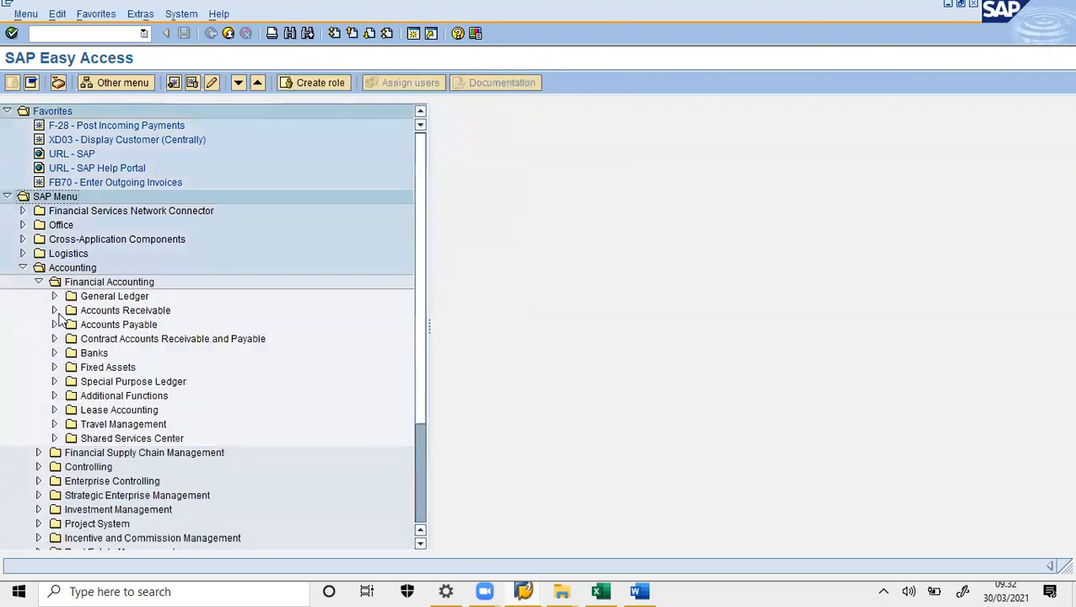
{"action": "left_click", "coordinate": [54, 310]}
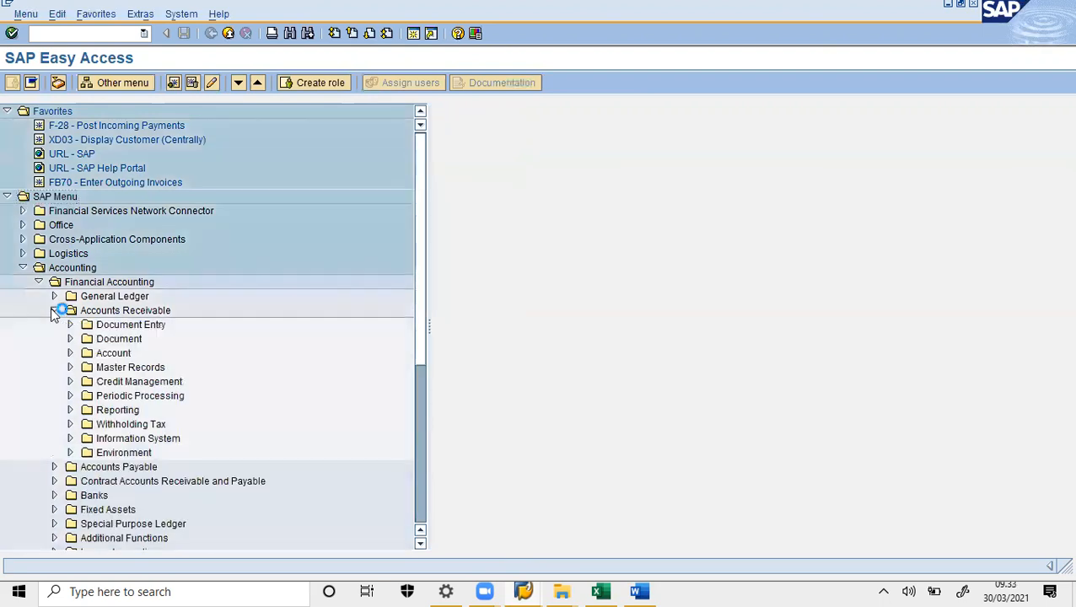
{"action": "left_click", "coordinate": [70, 354]}
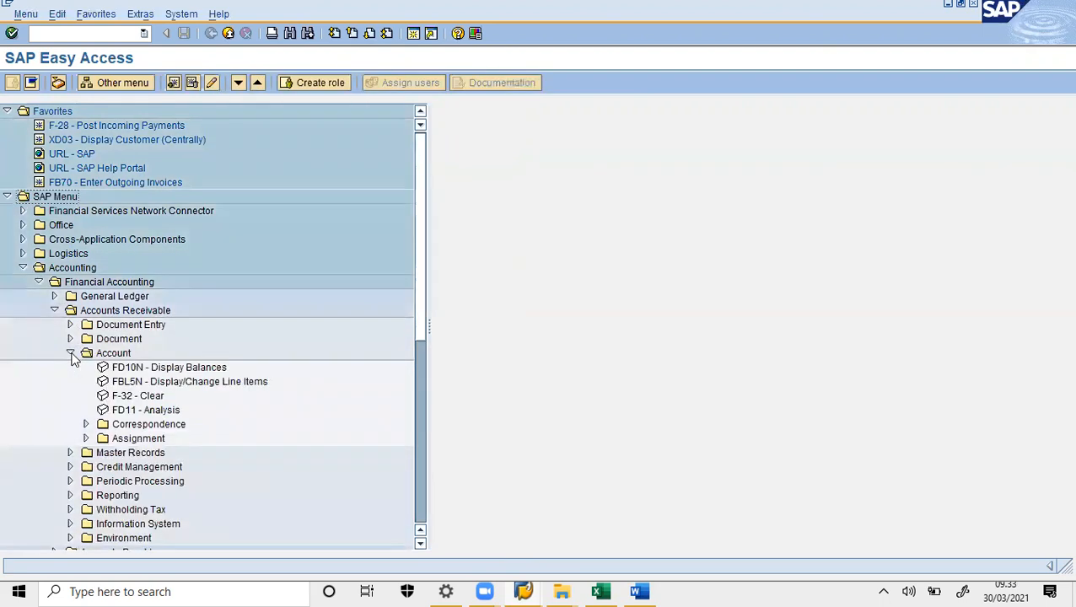
{"action": "double_click", "coordinate": [107, 410]}
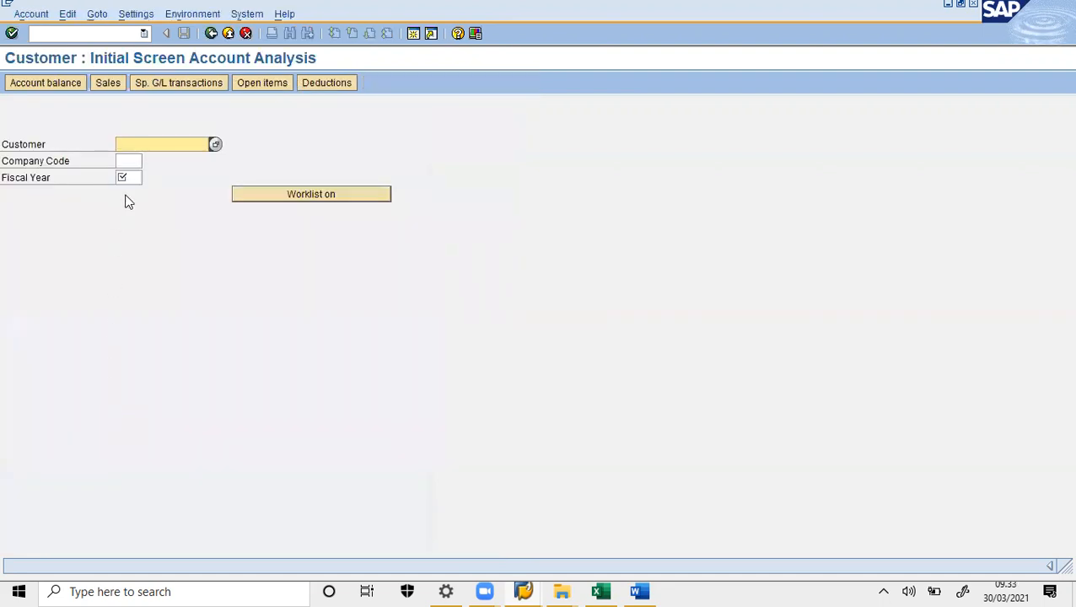
- Run the analysis for the customer with company code 1000 and fiscal year 2021
{"action": "type", "text": "CSTOMERF00"}
{"action": "left_click", "coordinate": [122, 161]}
{"action": "type", "text": "1000"}
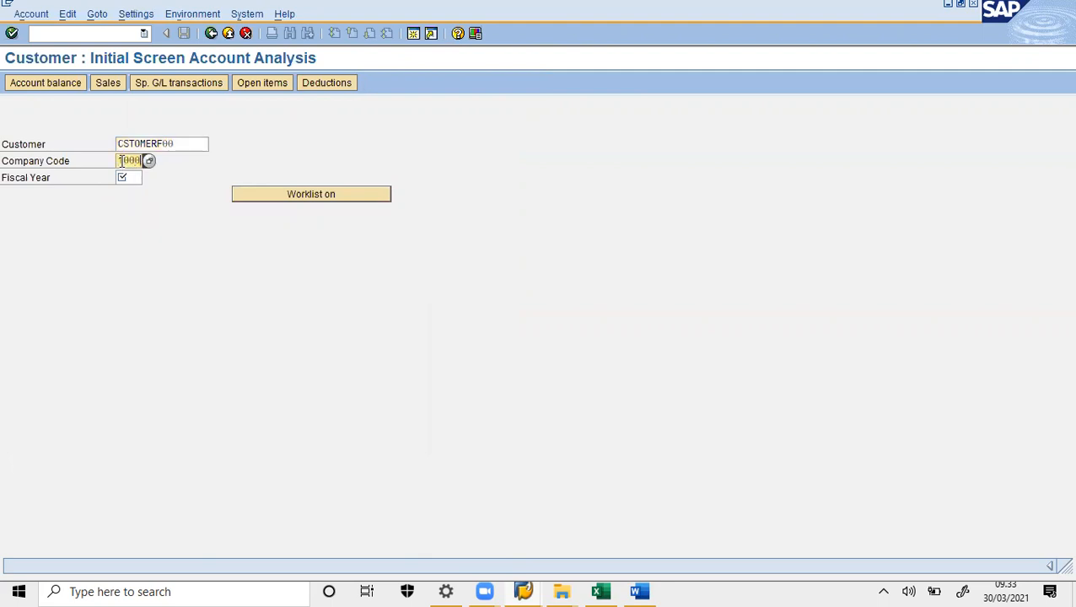
{"action": "key", "text": "Tab"}
{"action": "type", "text": "2021"}
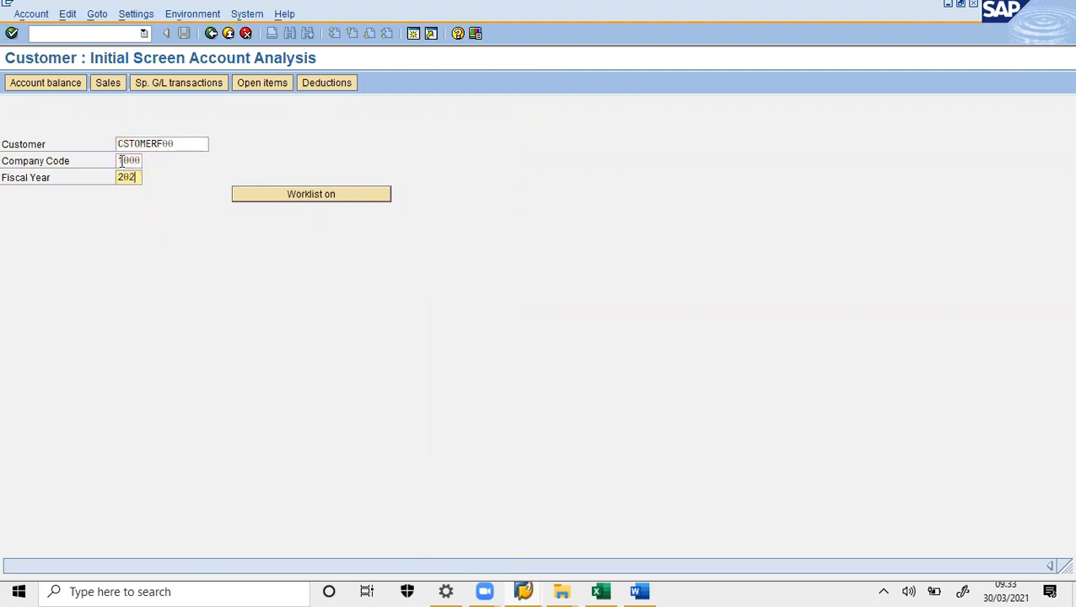
{"action": "key", "text": "Return"}
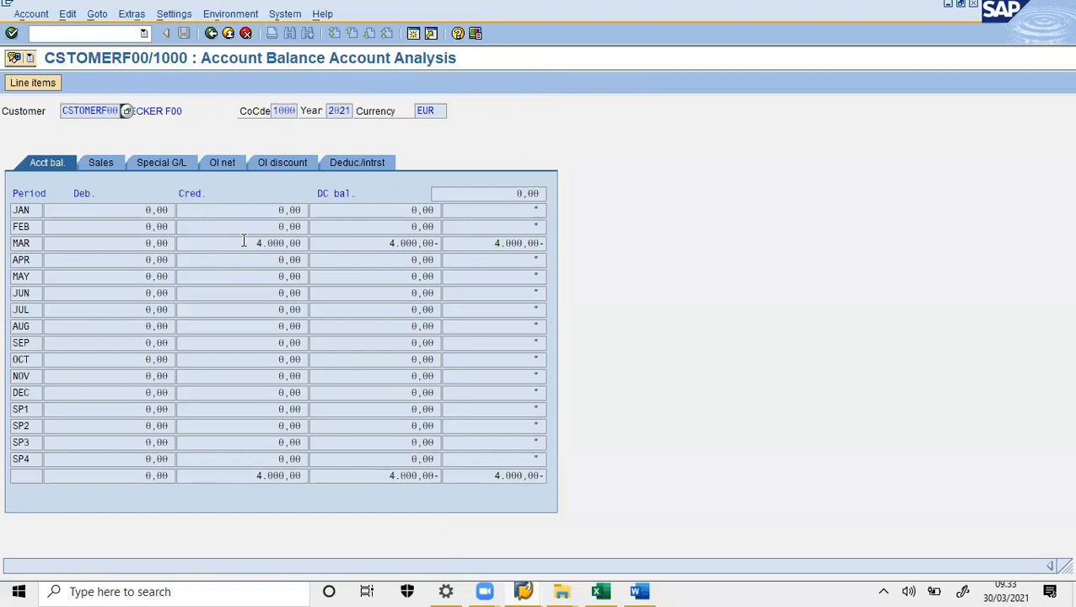
- Highlight the 4.000,00 March credit and paste the balance table screenshot into Word
{"action": "left_click_drag", "start_coordinate": [243, 242], "coordinate": [299, 242]}
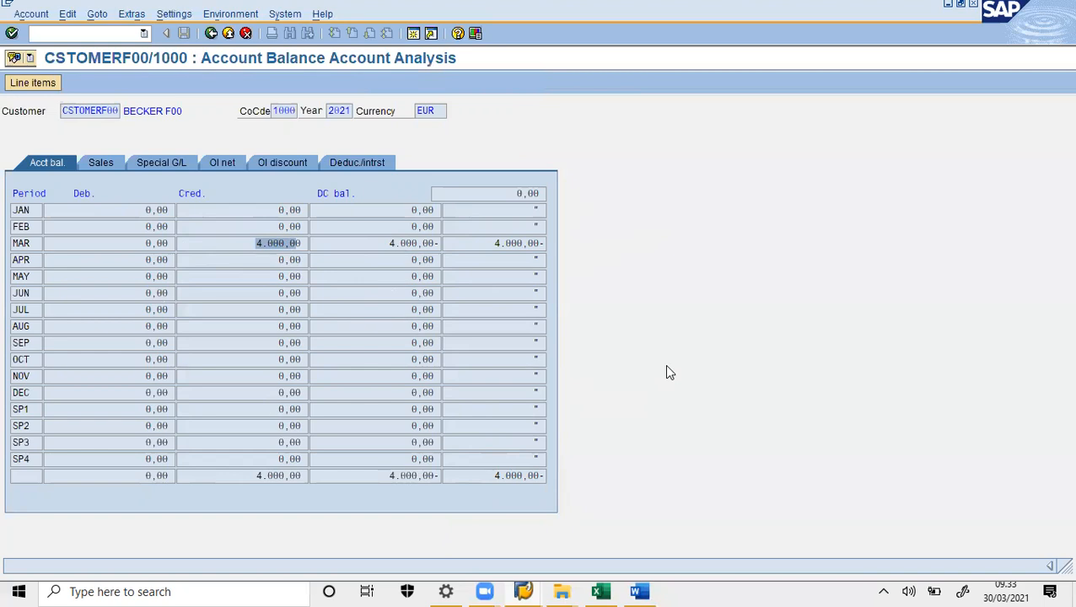
{"action": "left_click", "coordinate": [639, 591]}
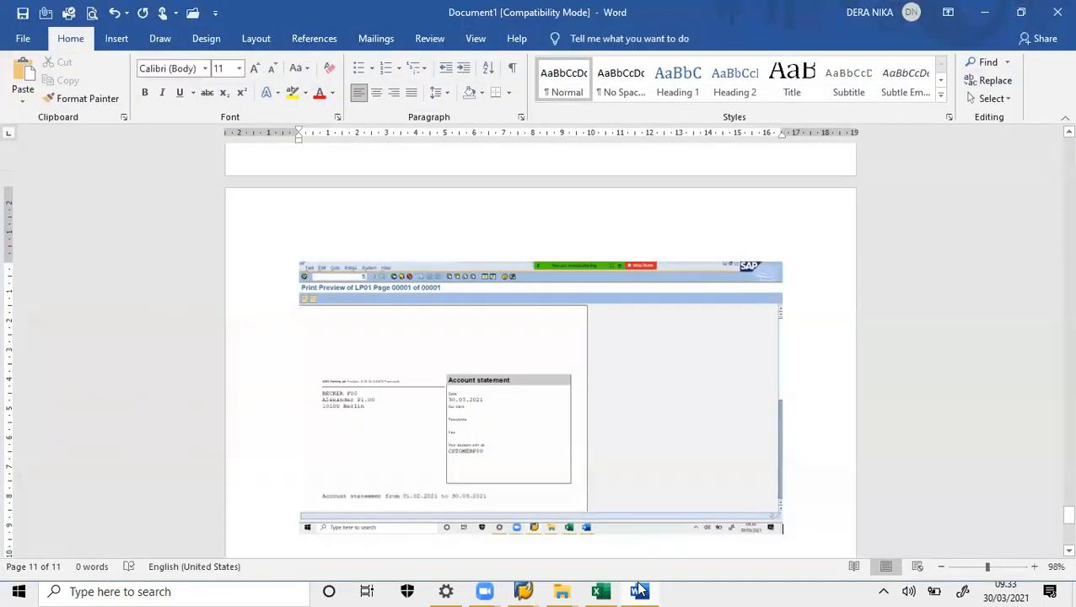
{"action": "key", "text": "ctrl+v"}
{"action": "left_click", "coordinate": [645, 591]}
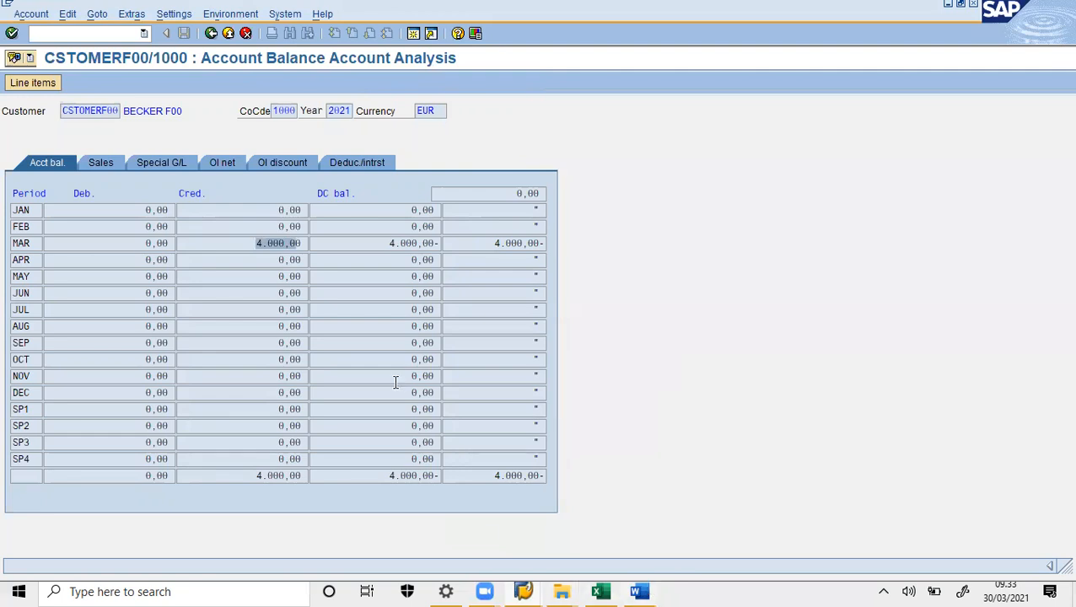
- Drill into the March credit line items and paste their screenshot into Word
{"action": "double_click", "coordinate": [272, 242]}
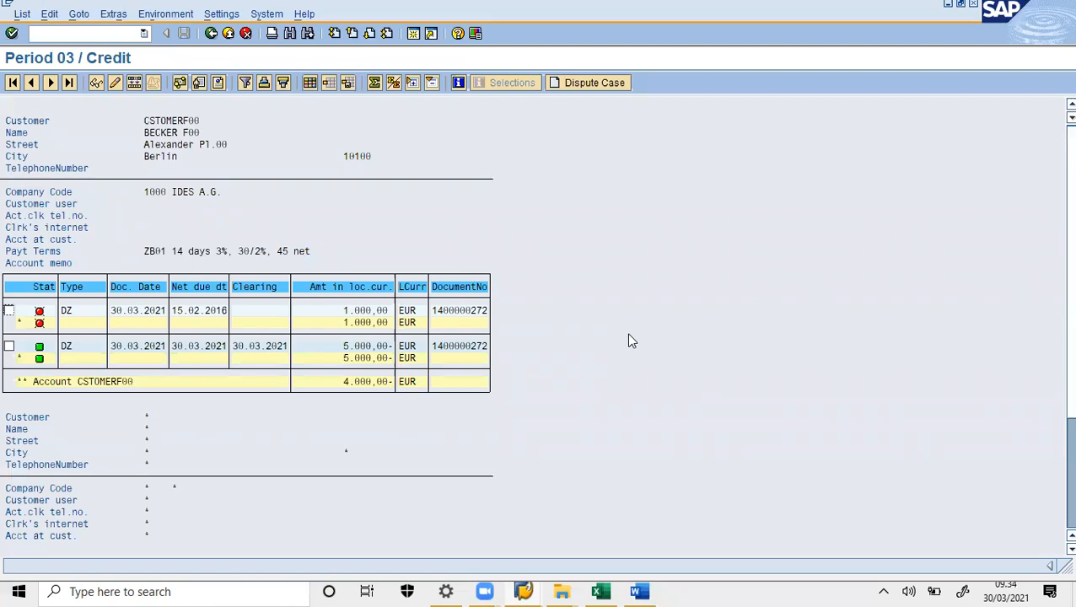
{"action": "left_click", "coordinate": [654, 590]}
{"action": "key", "text": "ctrl+v"}
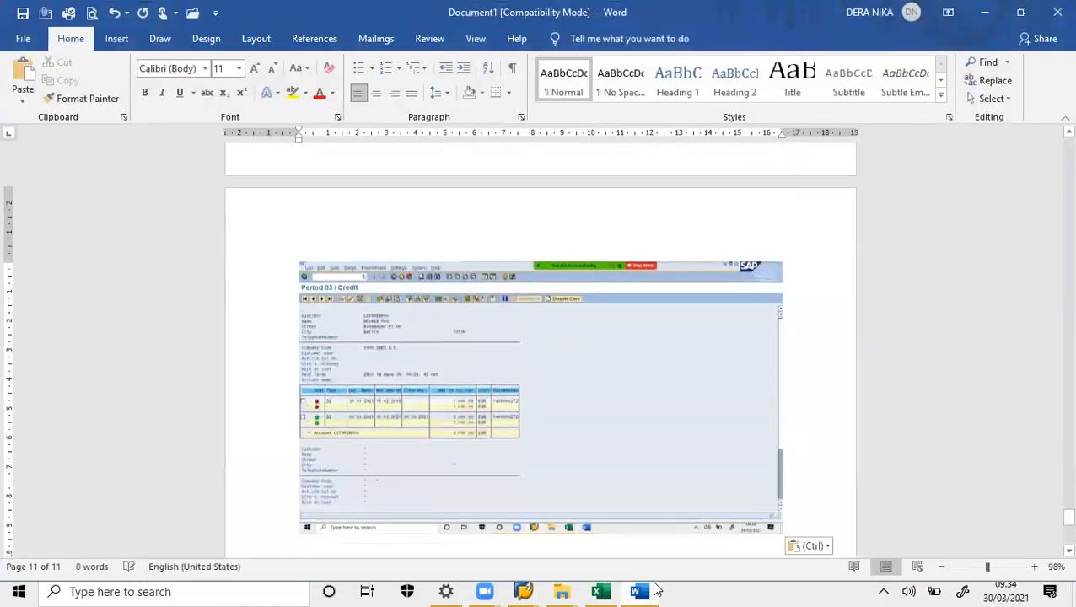
- Back in SAP, place the list cursor on payment terms ZB01 and the 5.000,00- amount
{"action": "left_click", "coordinate": [654, 585]}
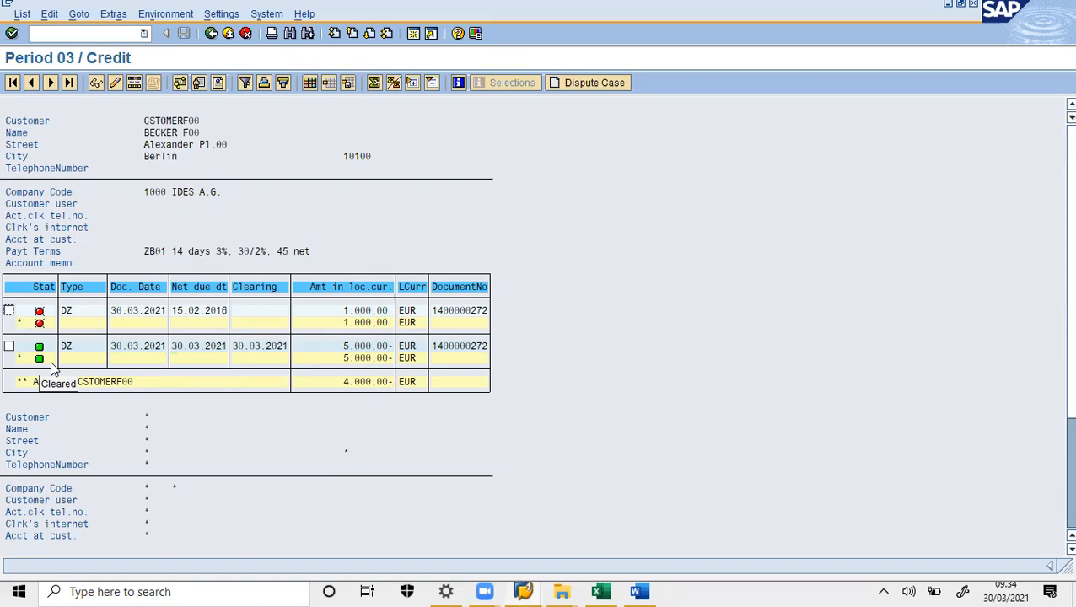
{"action": "left_click", "coordinate": [142, 253]}
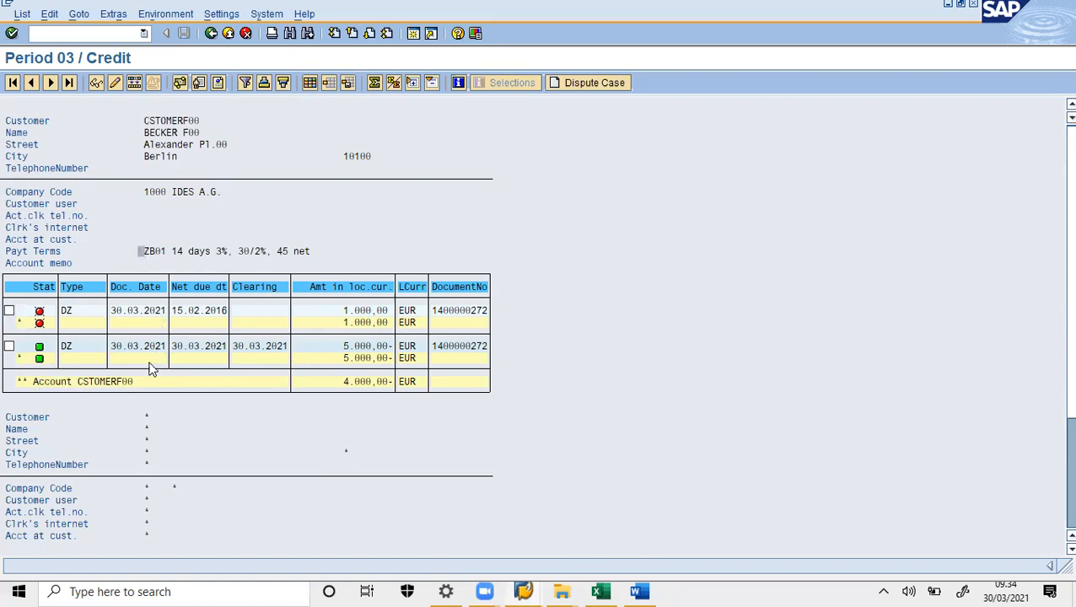
{"action": "left_click", "coordinate": [325, 348]}
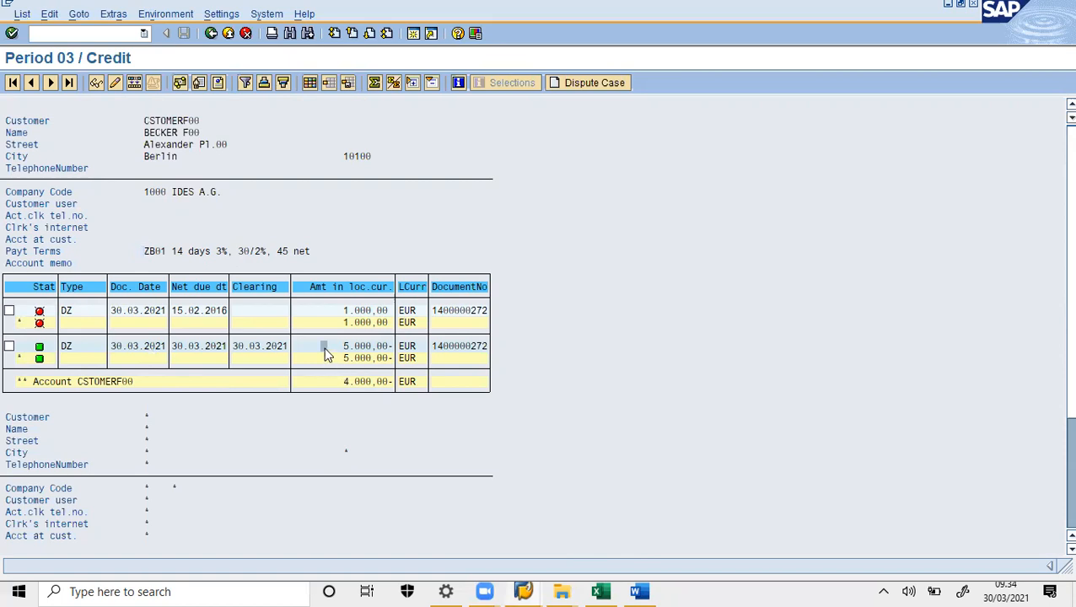